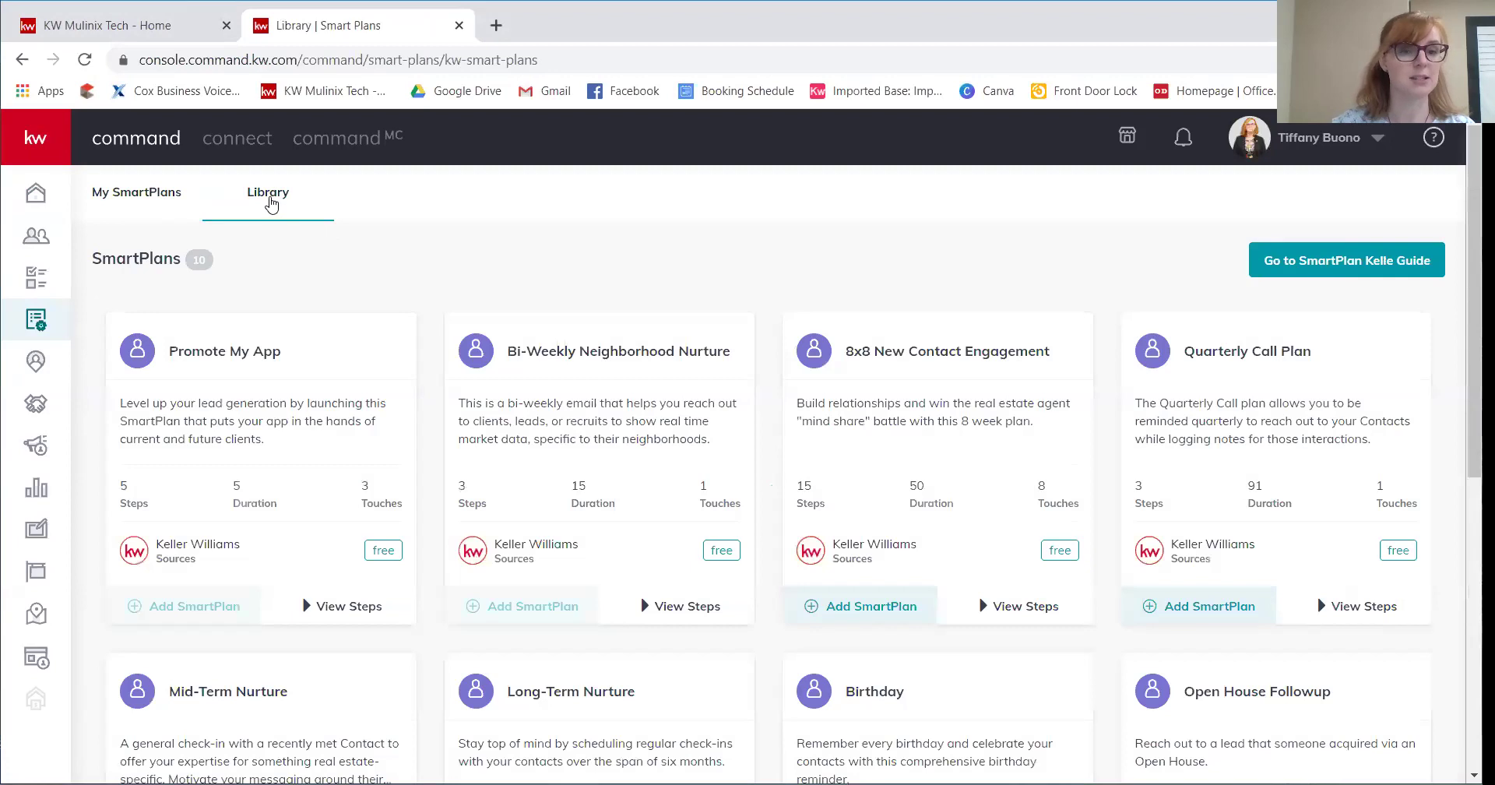
- Review the SmartPlans offered in the library, from Promote My App through Home Anniversary
scroll(210, 268, "down", 1)
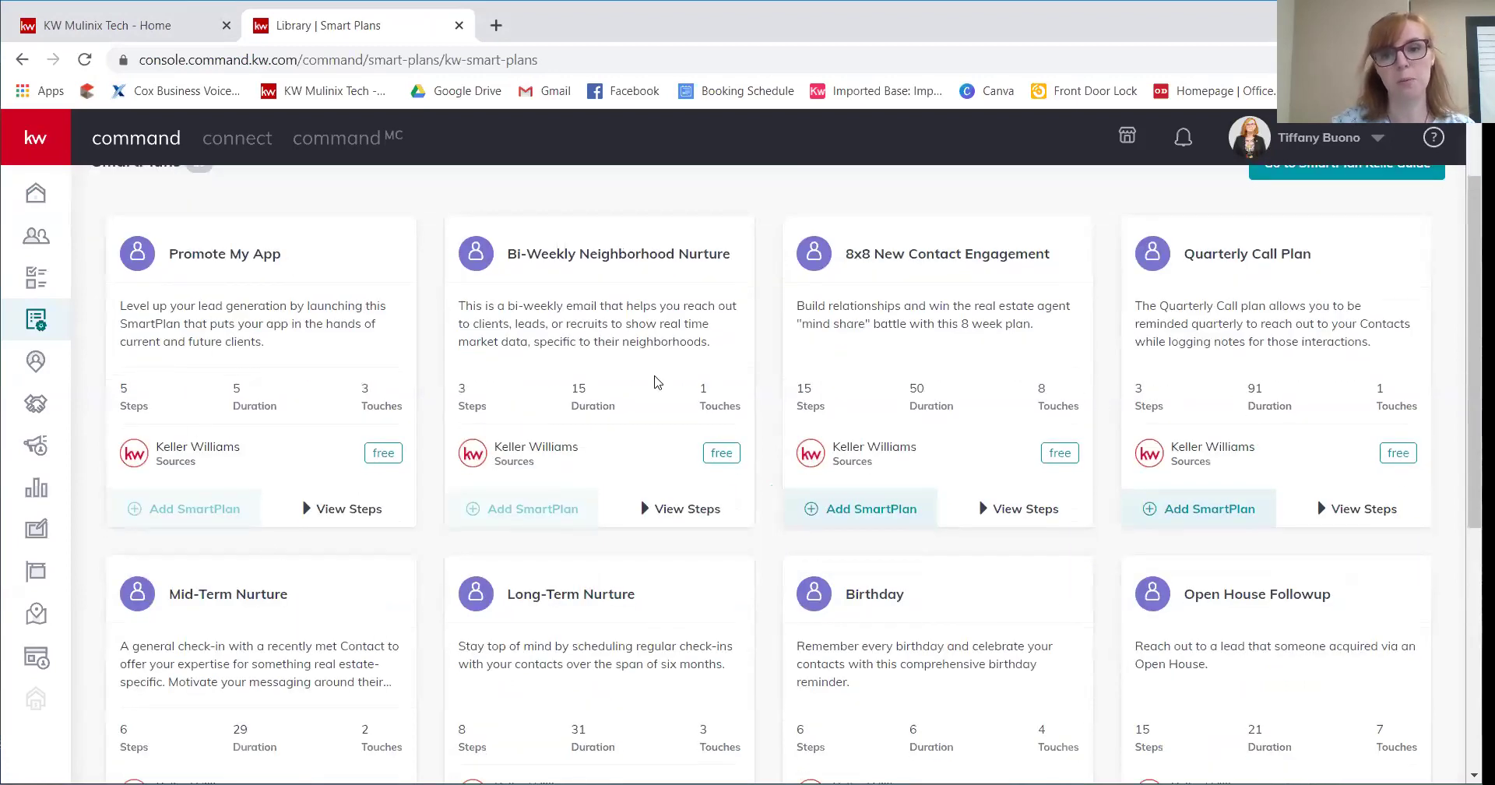
scroll(285, 407, "down", 2)
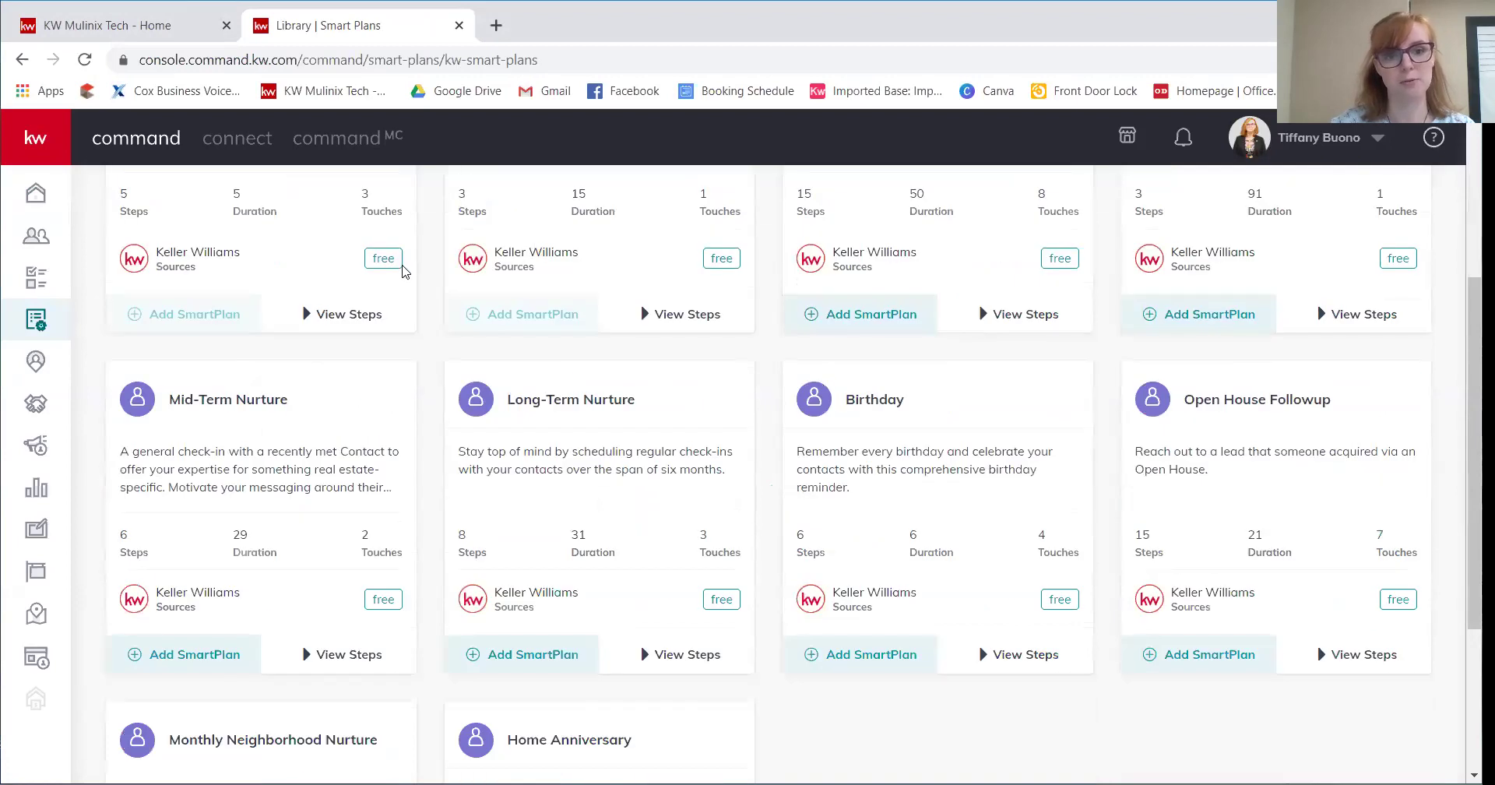
scroll(924, 288, "down", 3)
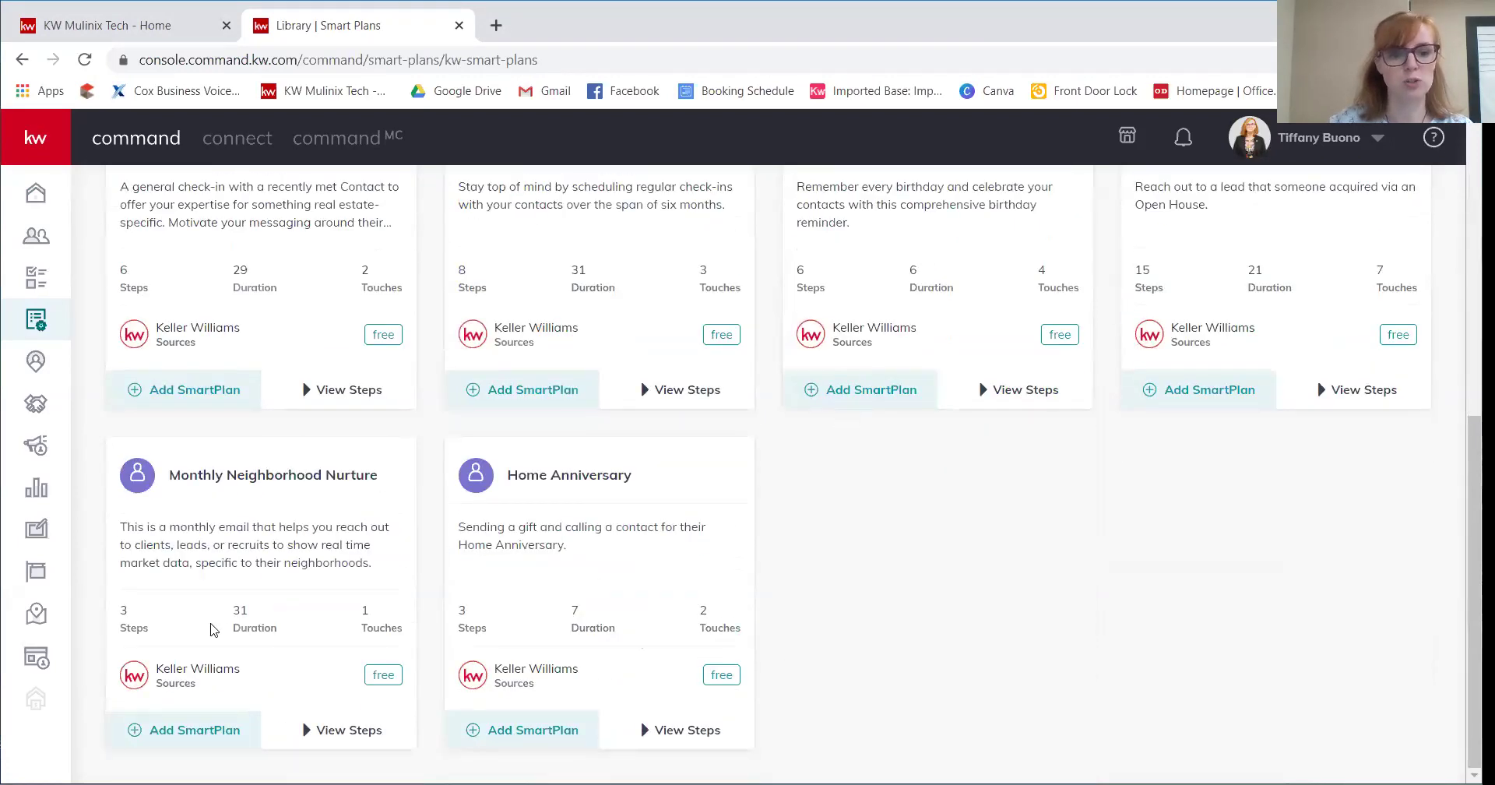
scroll(289, 569, "up", 7)
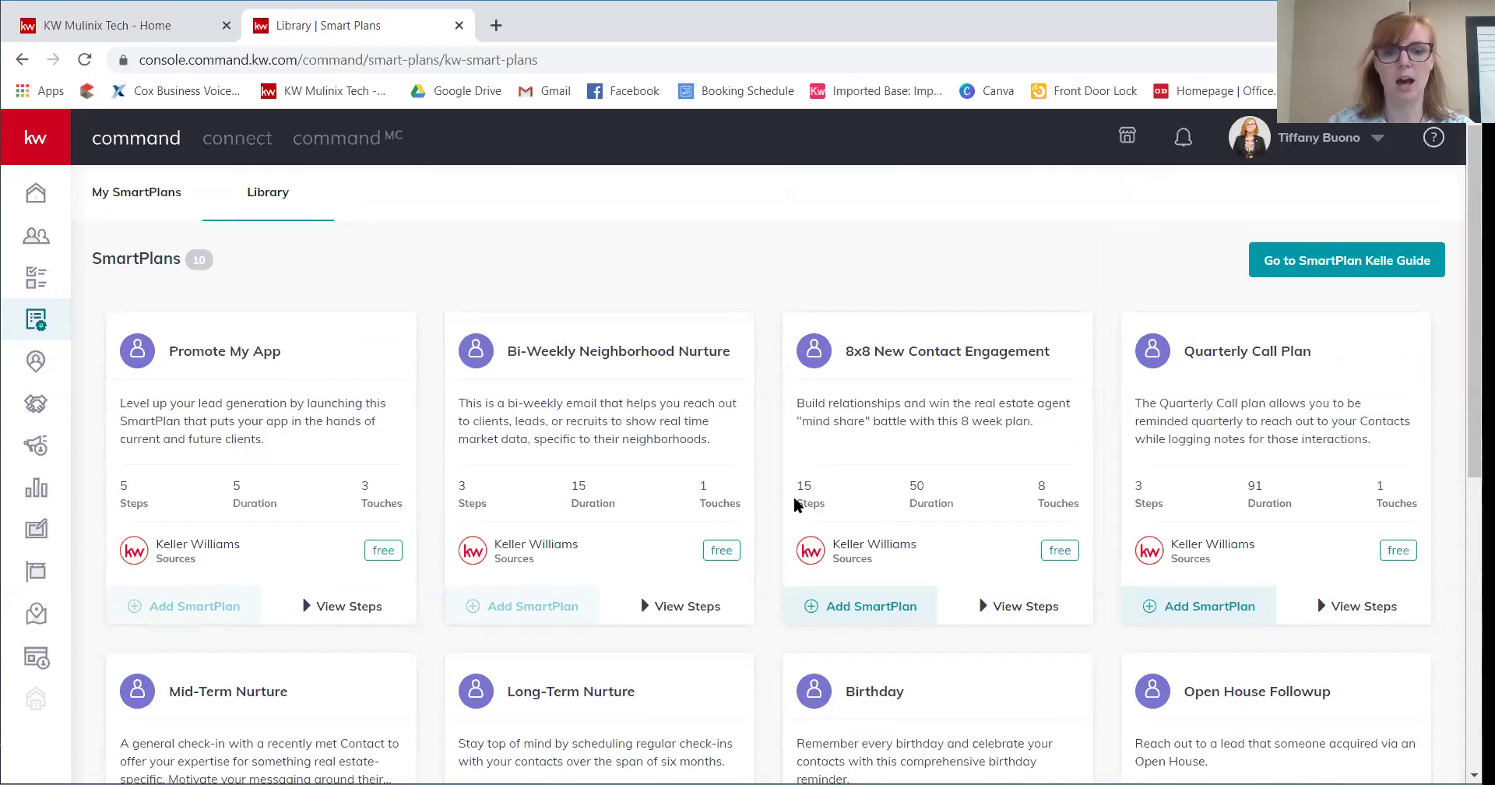
scroll(804, 502, "down", 3)
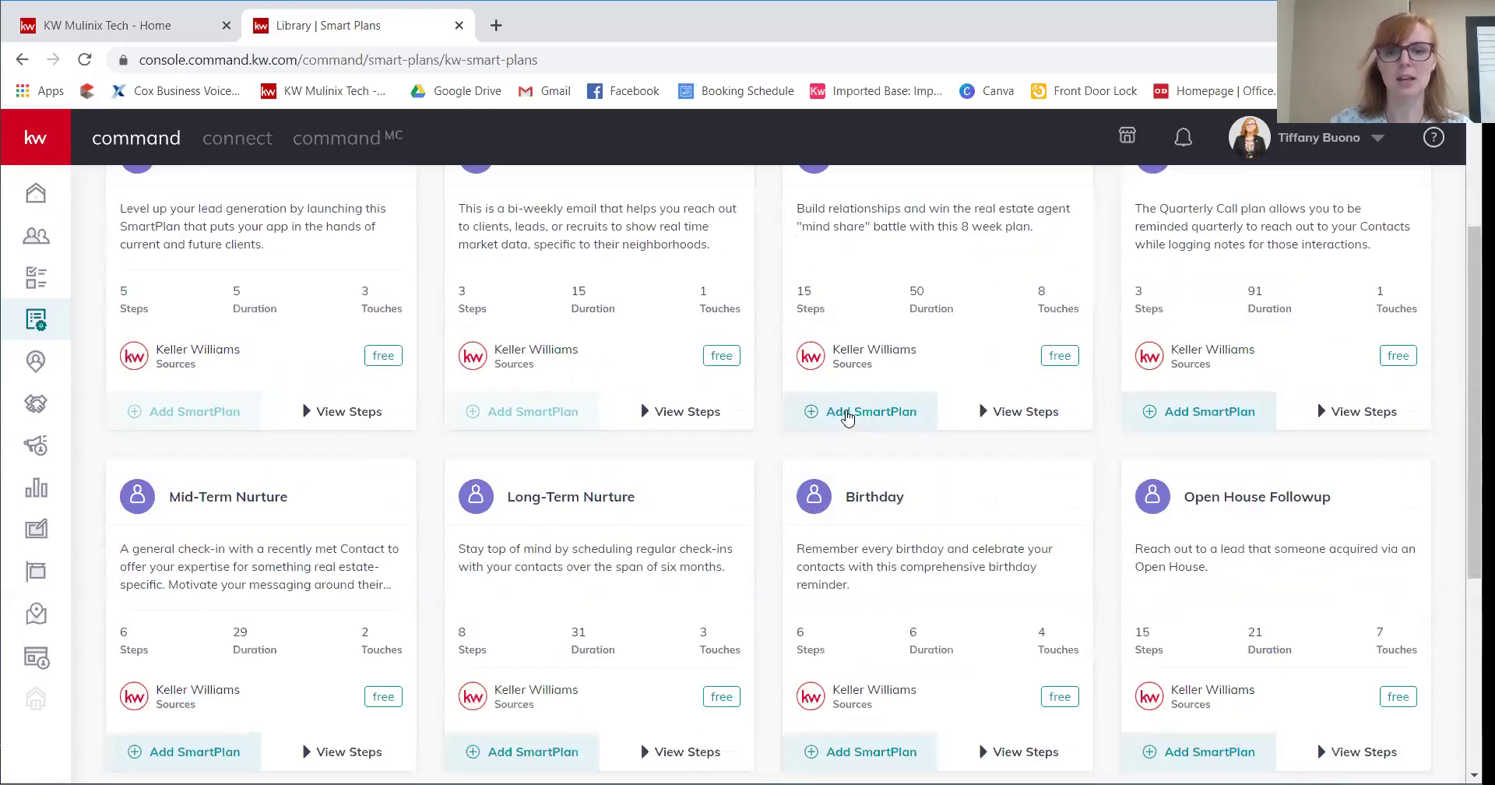
scroll(1129, 483, "down", 3)
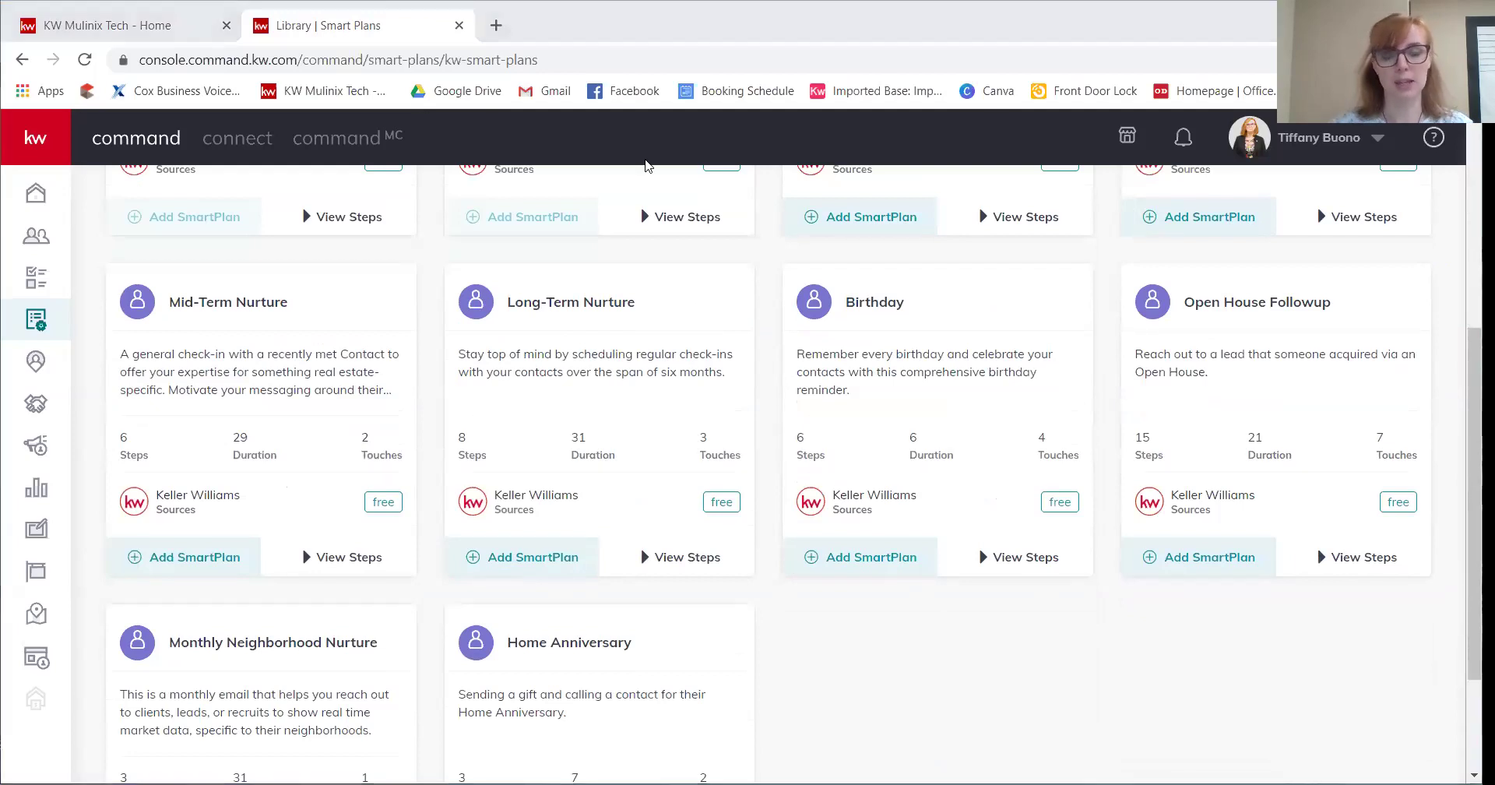
scroll(745, 404, "up", 5)
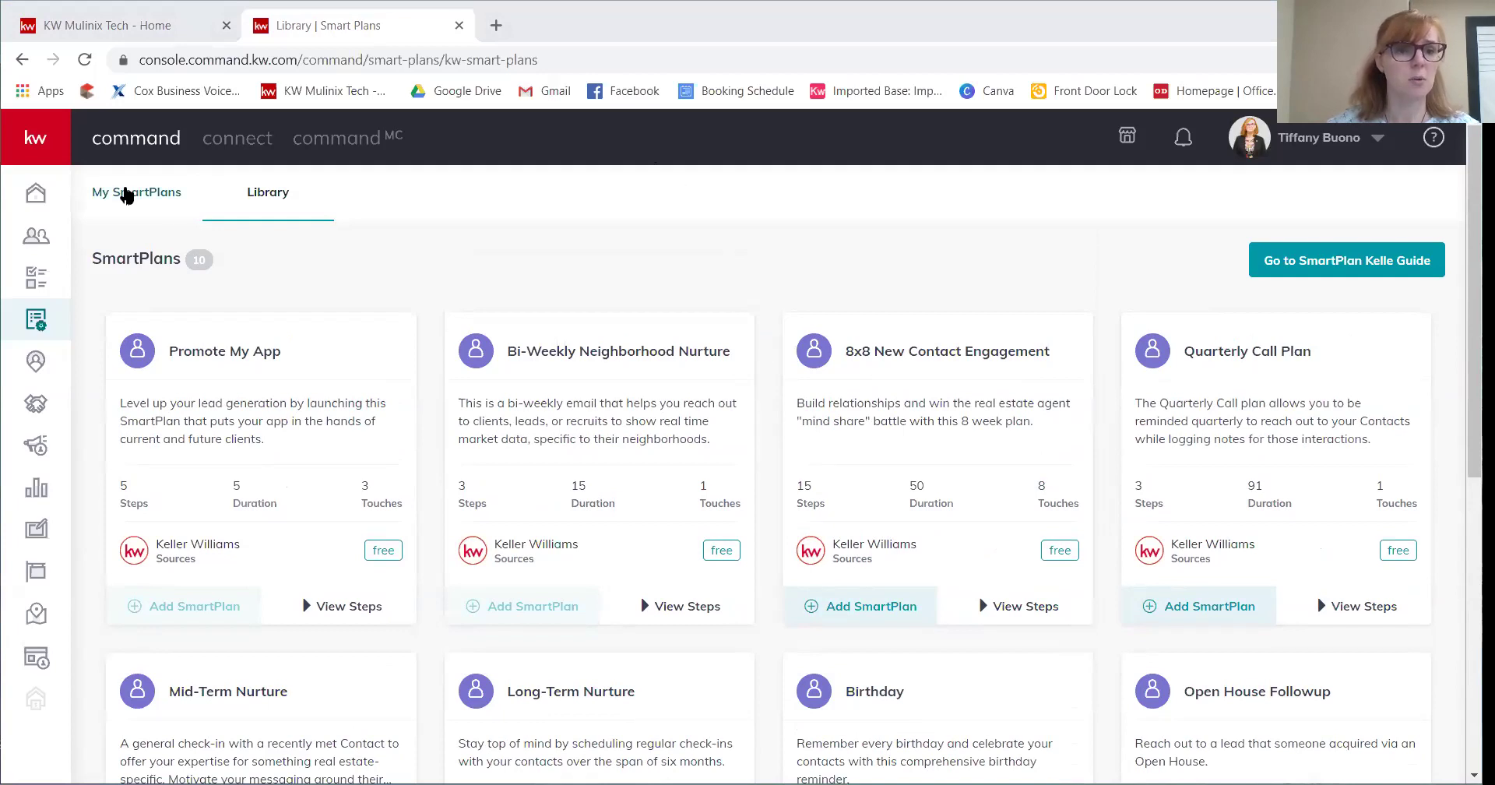
- Open My SmartPlans and look through the list of existing people plans
left_click(127, 195)
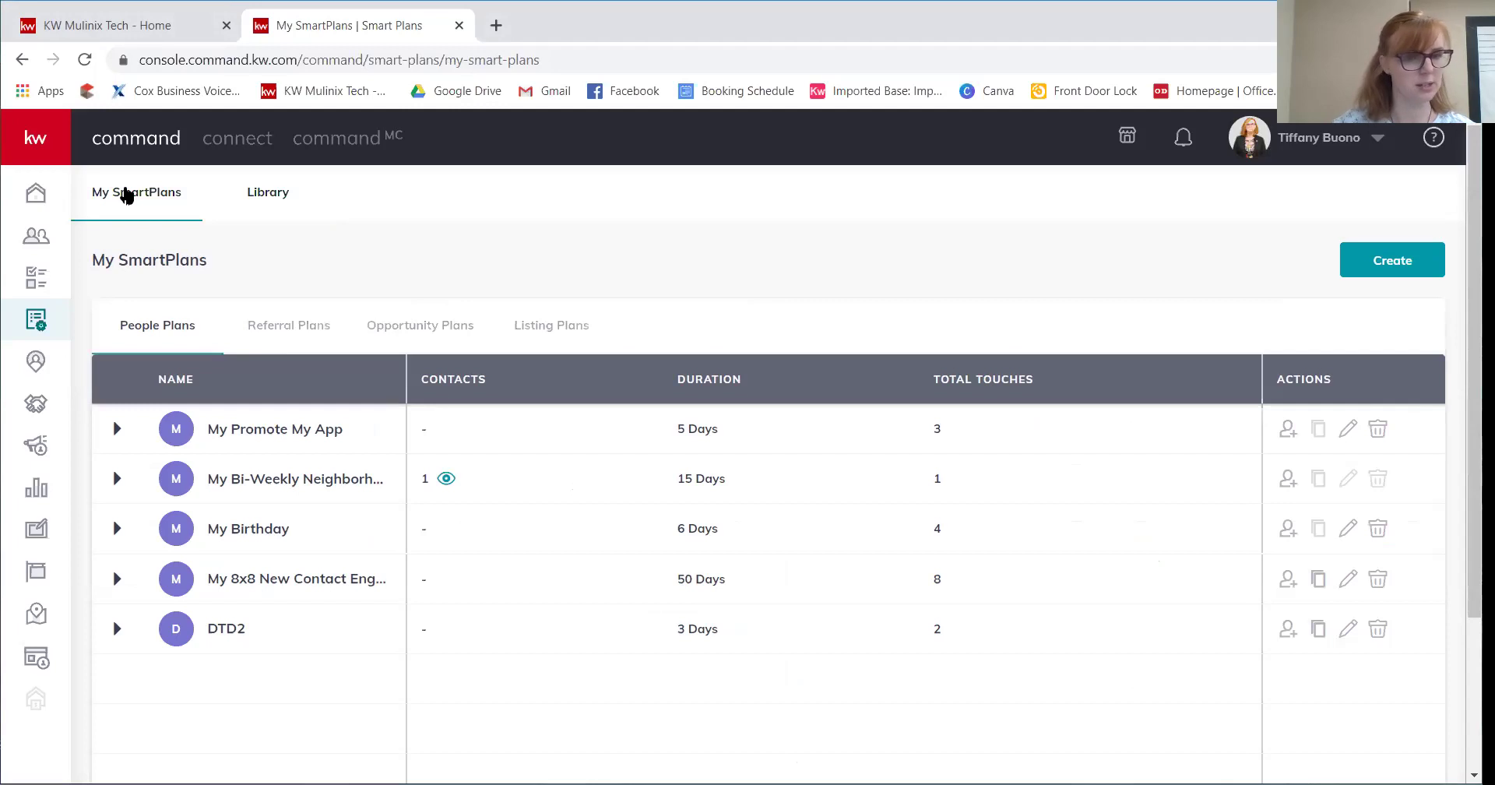
scroll(802, 424, "down", 3)
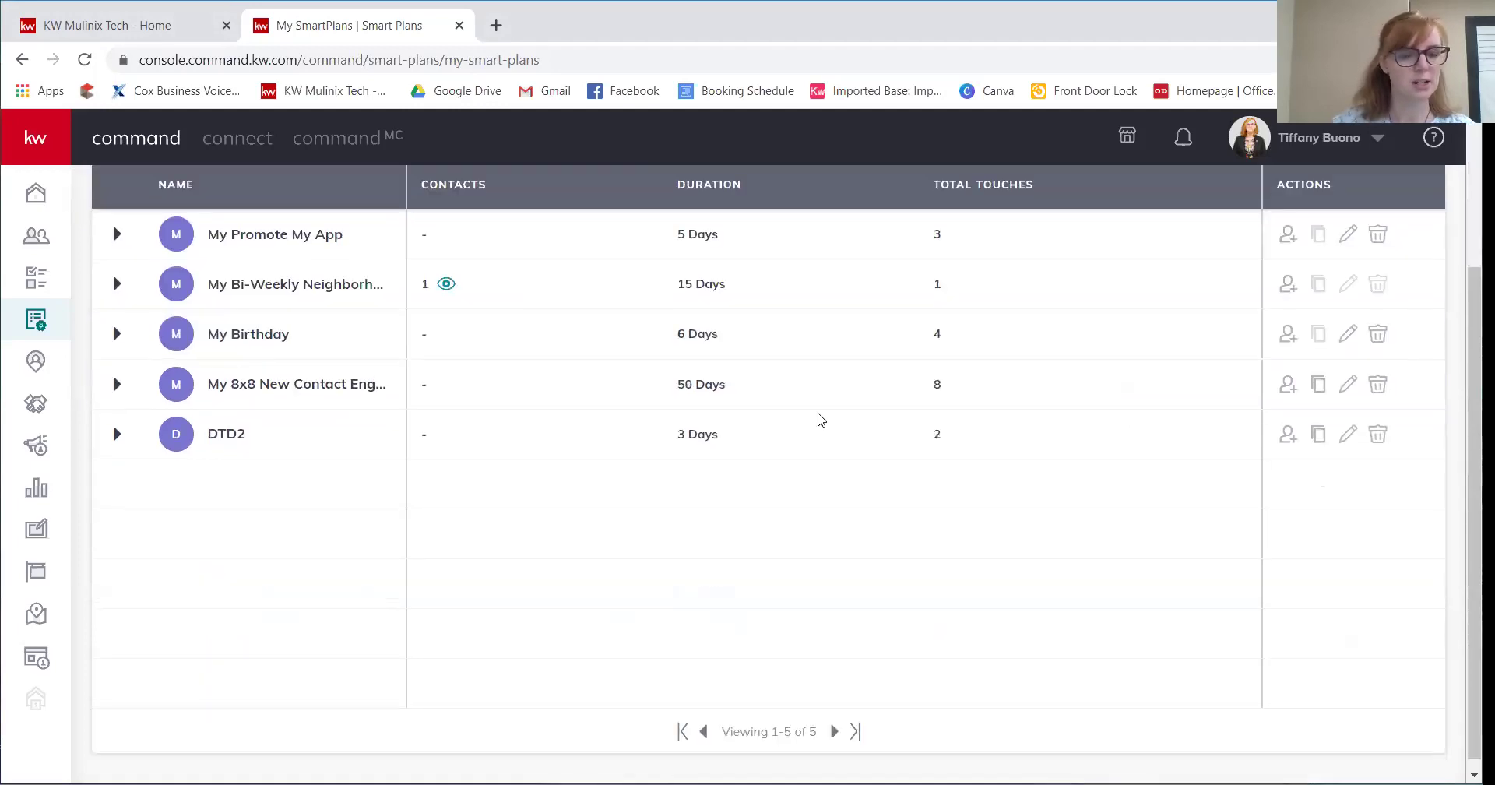
scroll(906, 400, "up", 3)
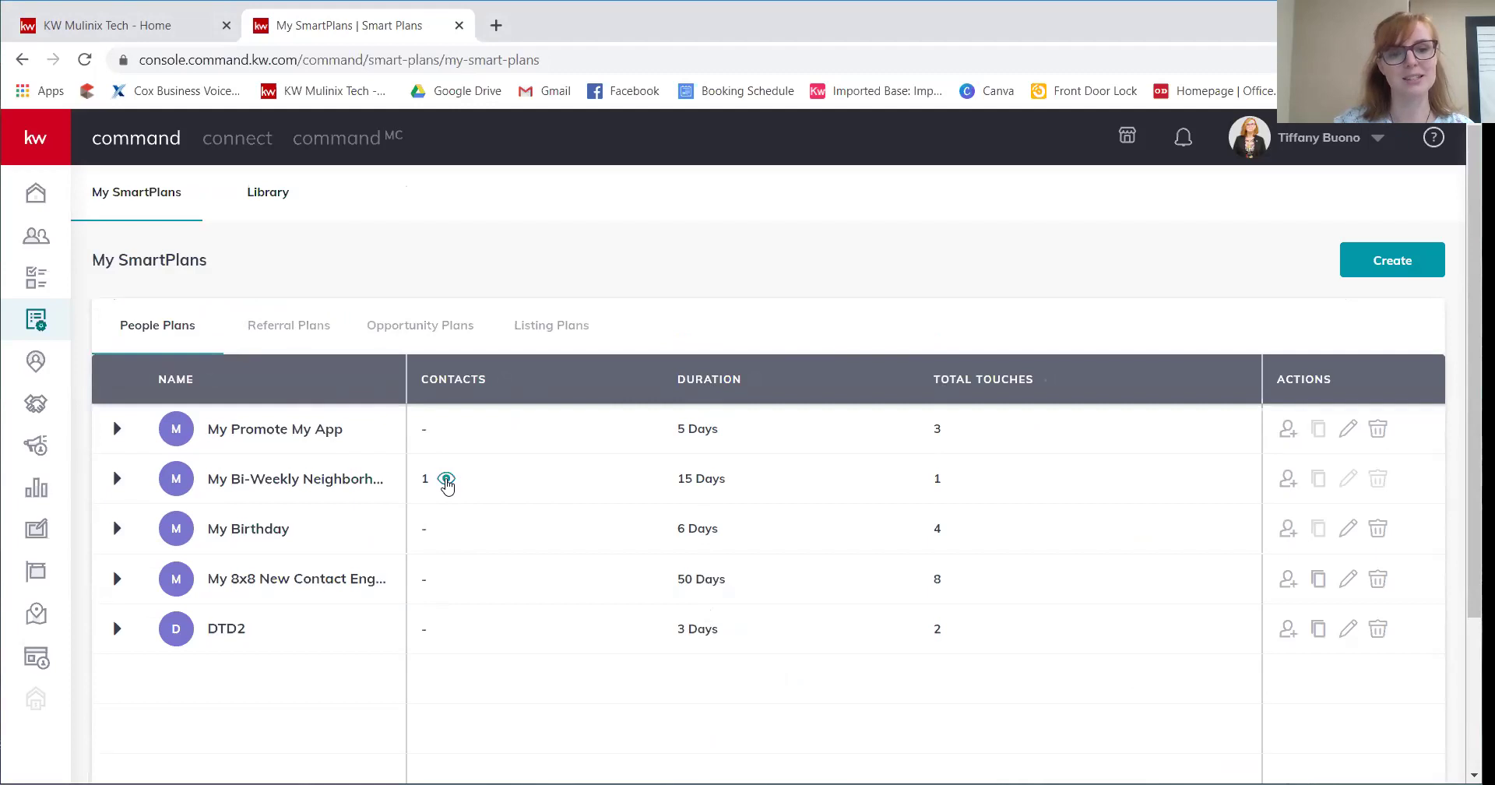
- View the contacts added to My Bi-Weekly Neighborhood Nurture, try out the selection for unsubscribing, and close the list without confirming
left_click(446, 480)
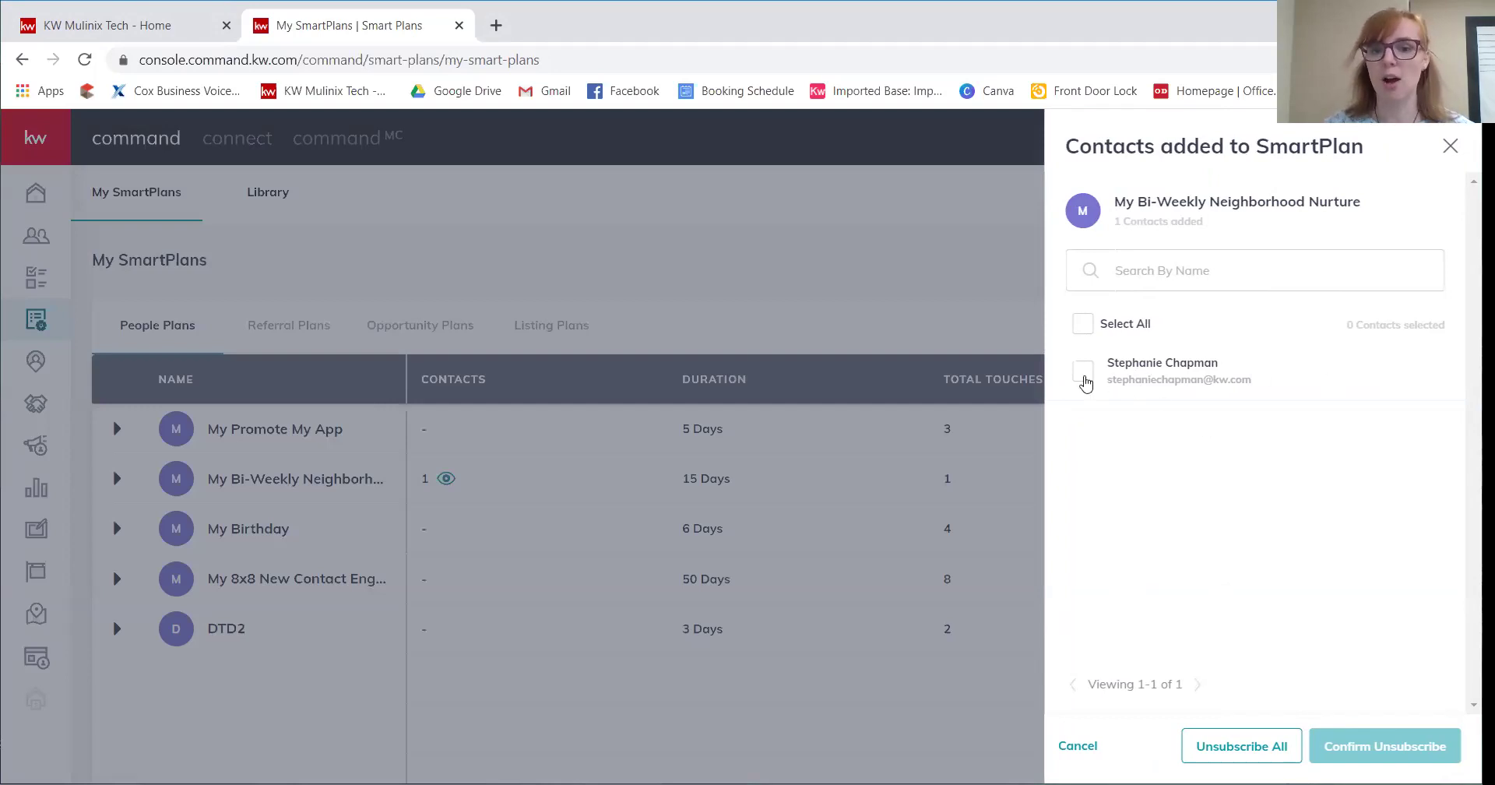
left_click(1084, 371)
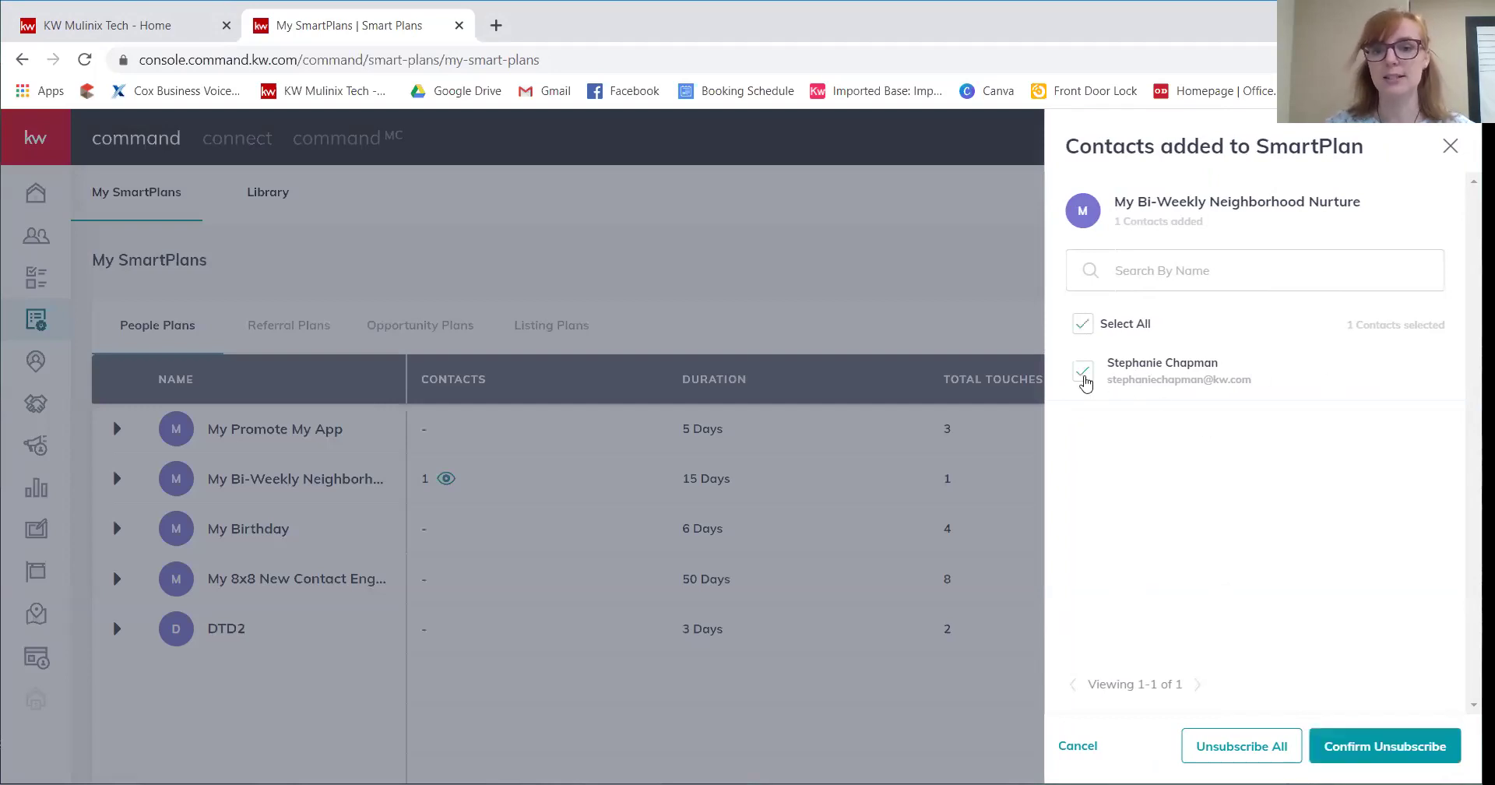
left_click(1082, 323)
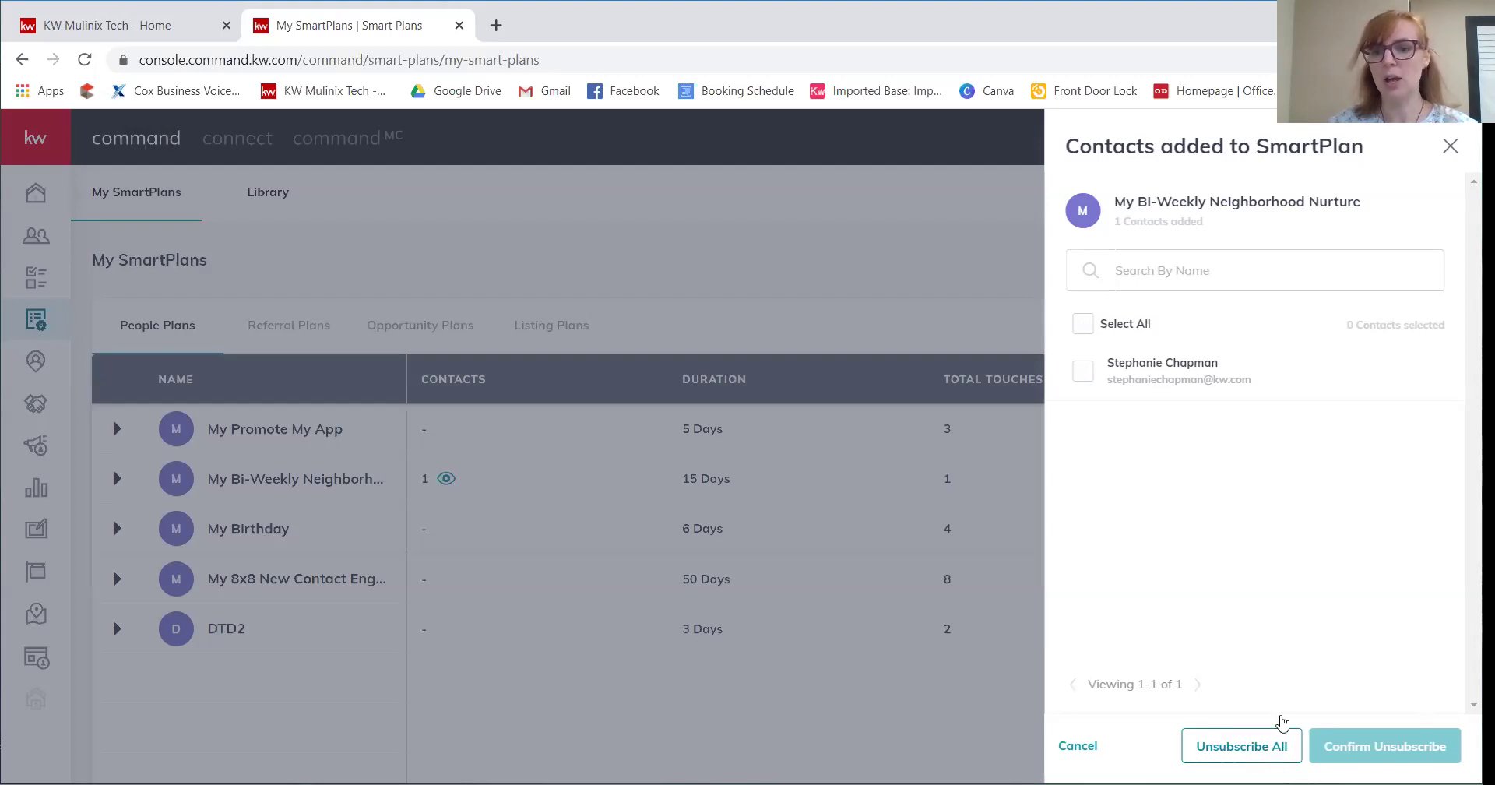
left_click(1081, 371)
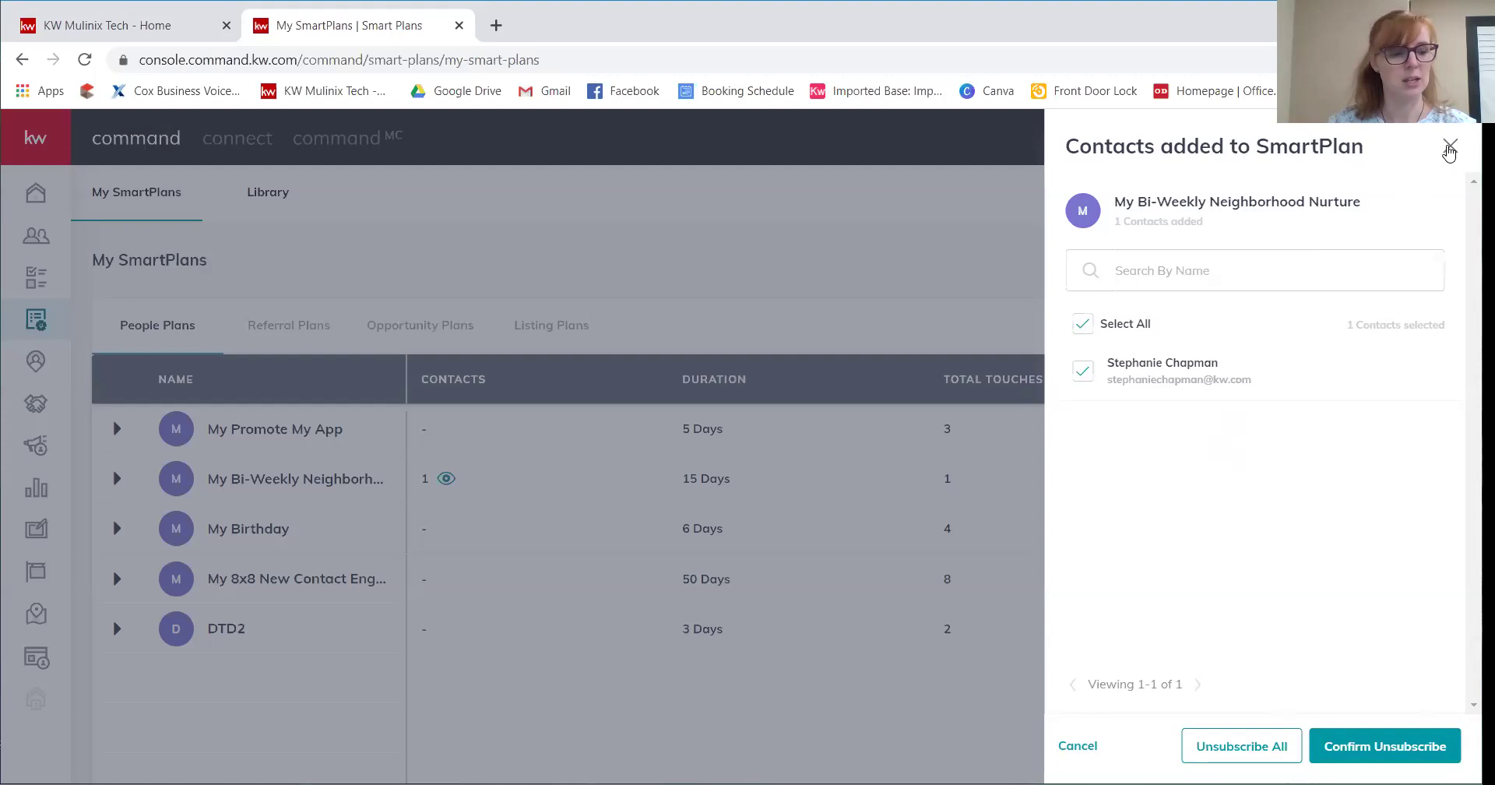
left_click(1449, 148)
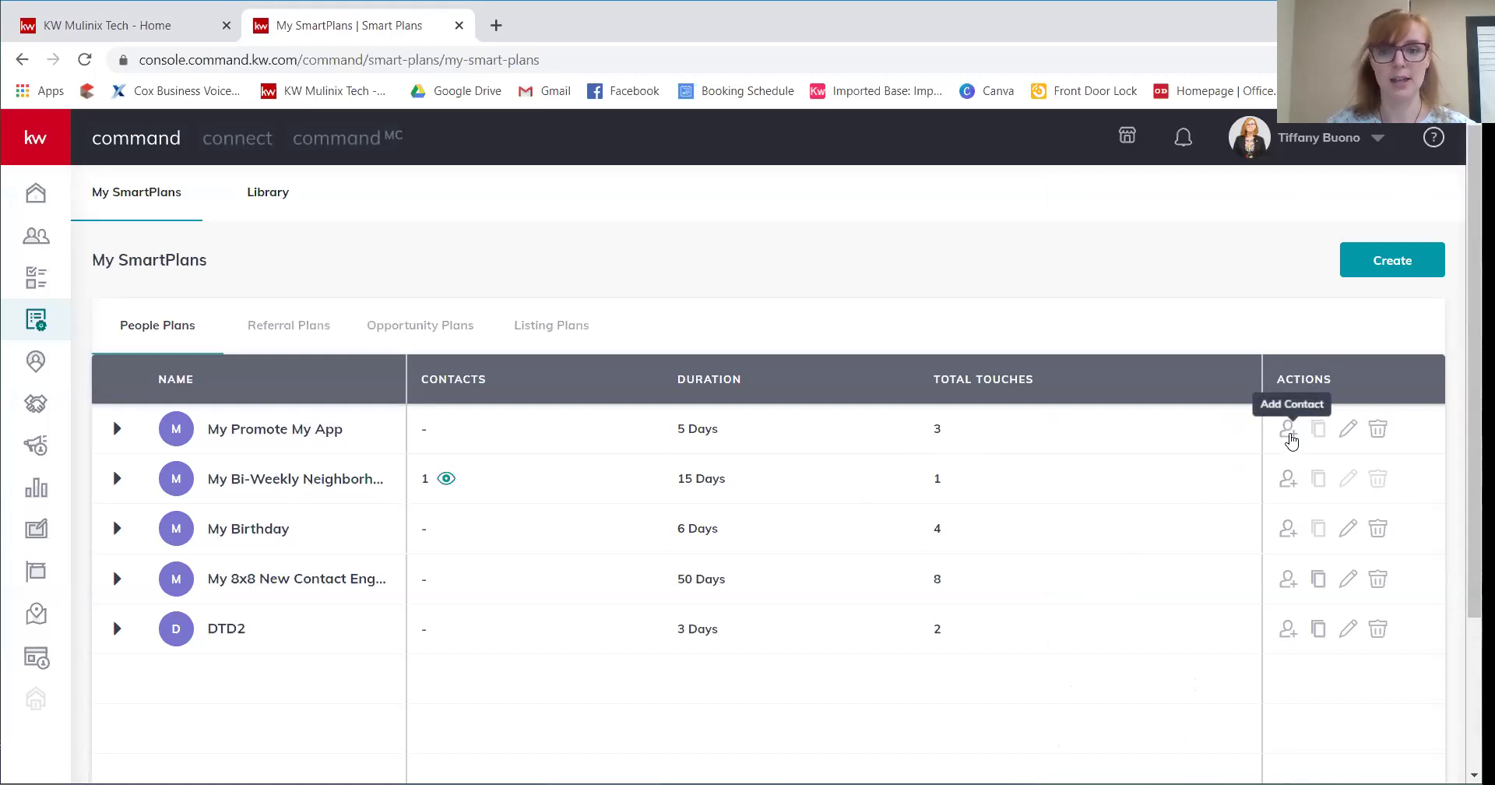
- Start adding contacts to the My Promote My App plan and look through the available clients
left_click(1289, 436)
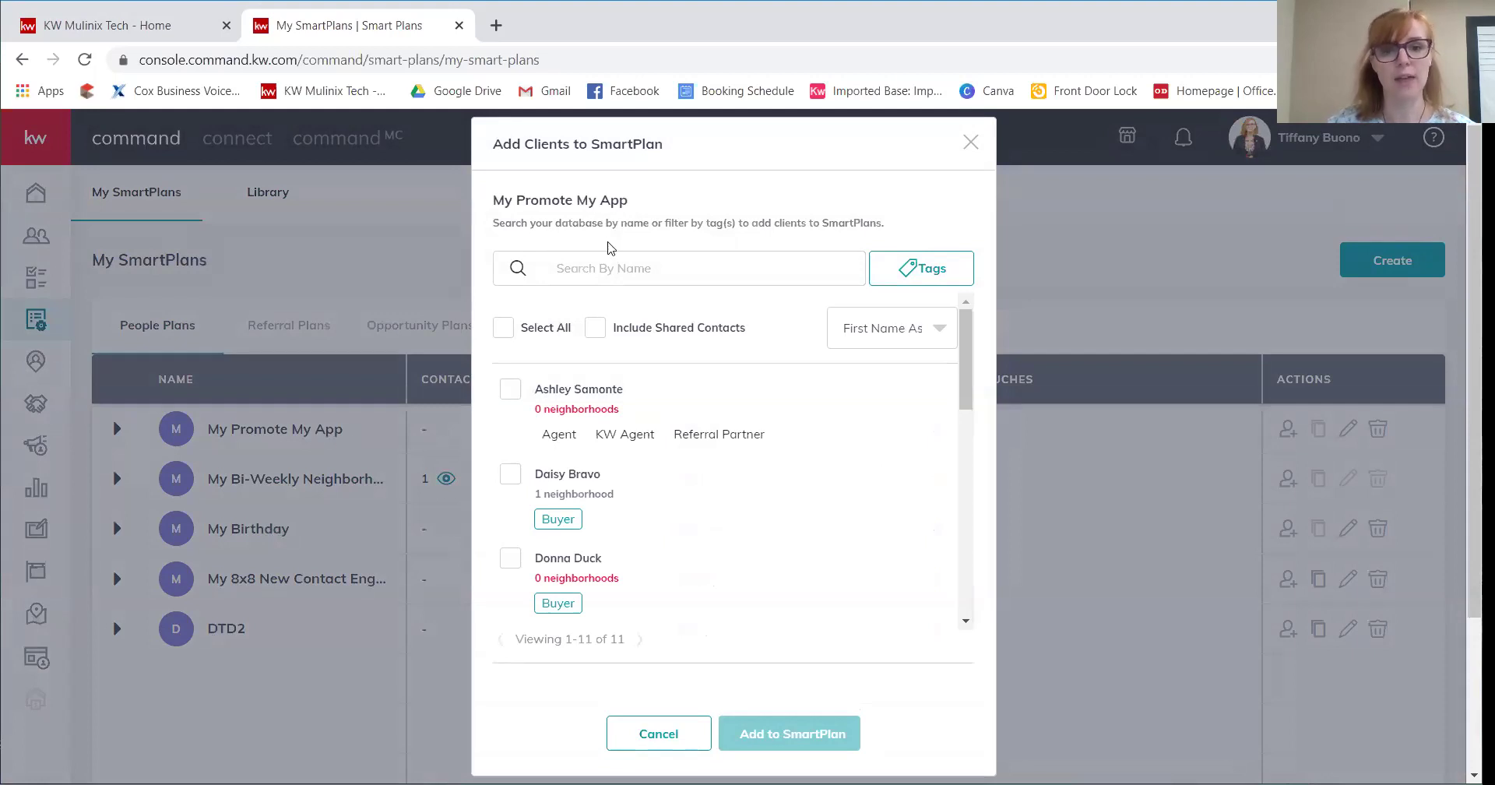
scroll(652, 358, "down", 5)
scroll(653, 358, "down", 5)
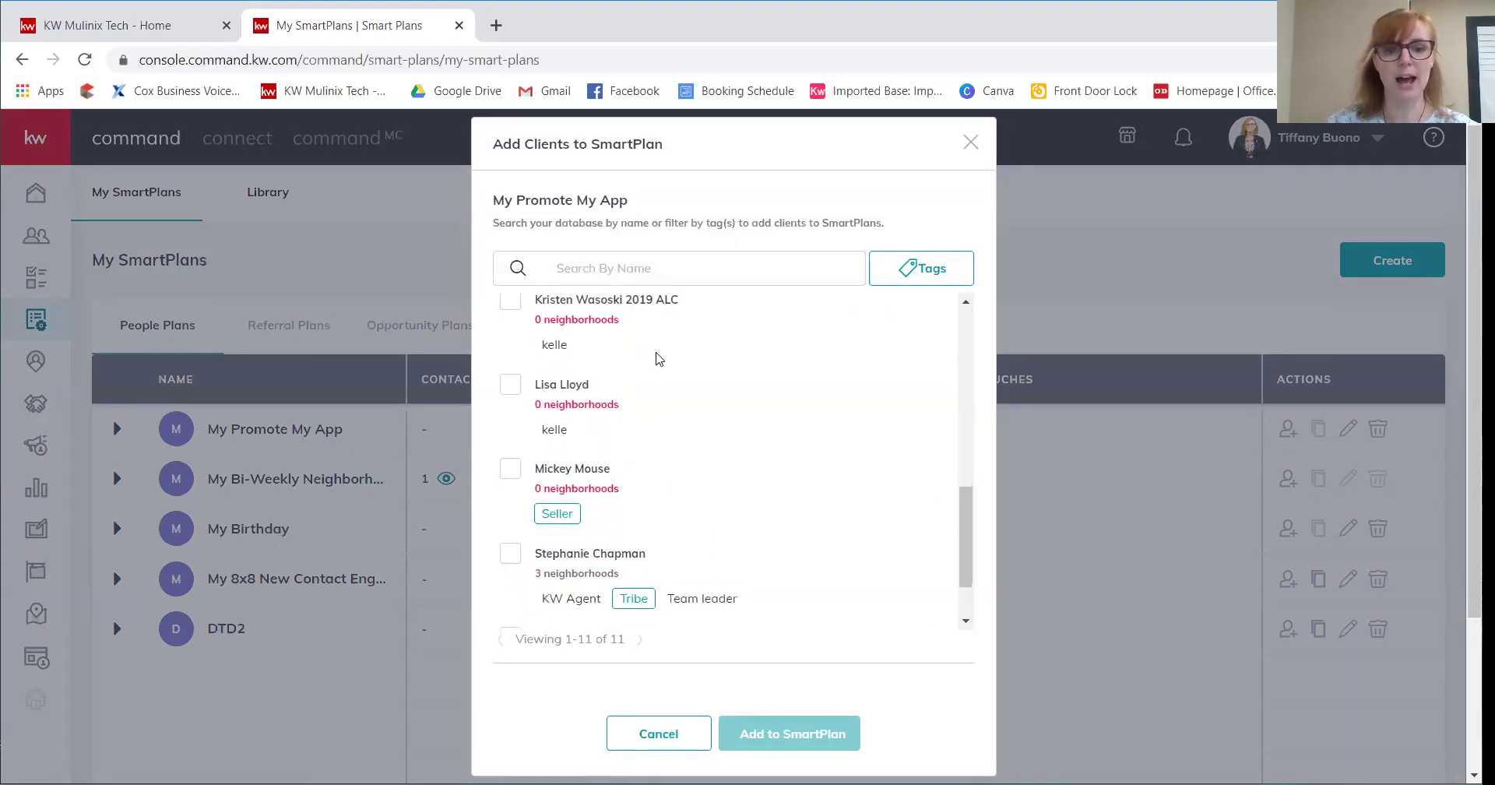
scroll(653, 592, "up", 10)
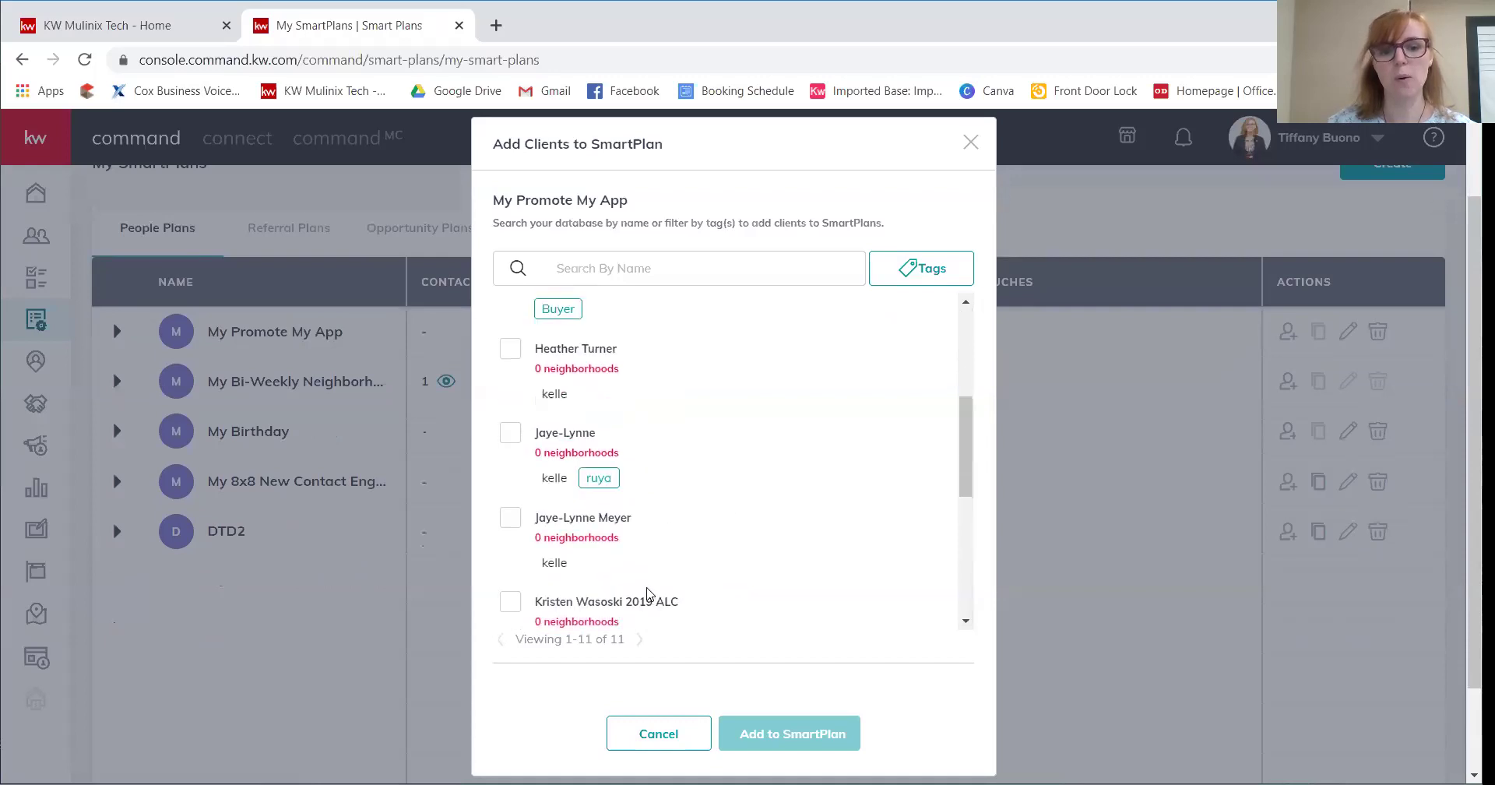
scroll(599, 468, "down", 8)
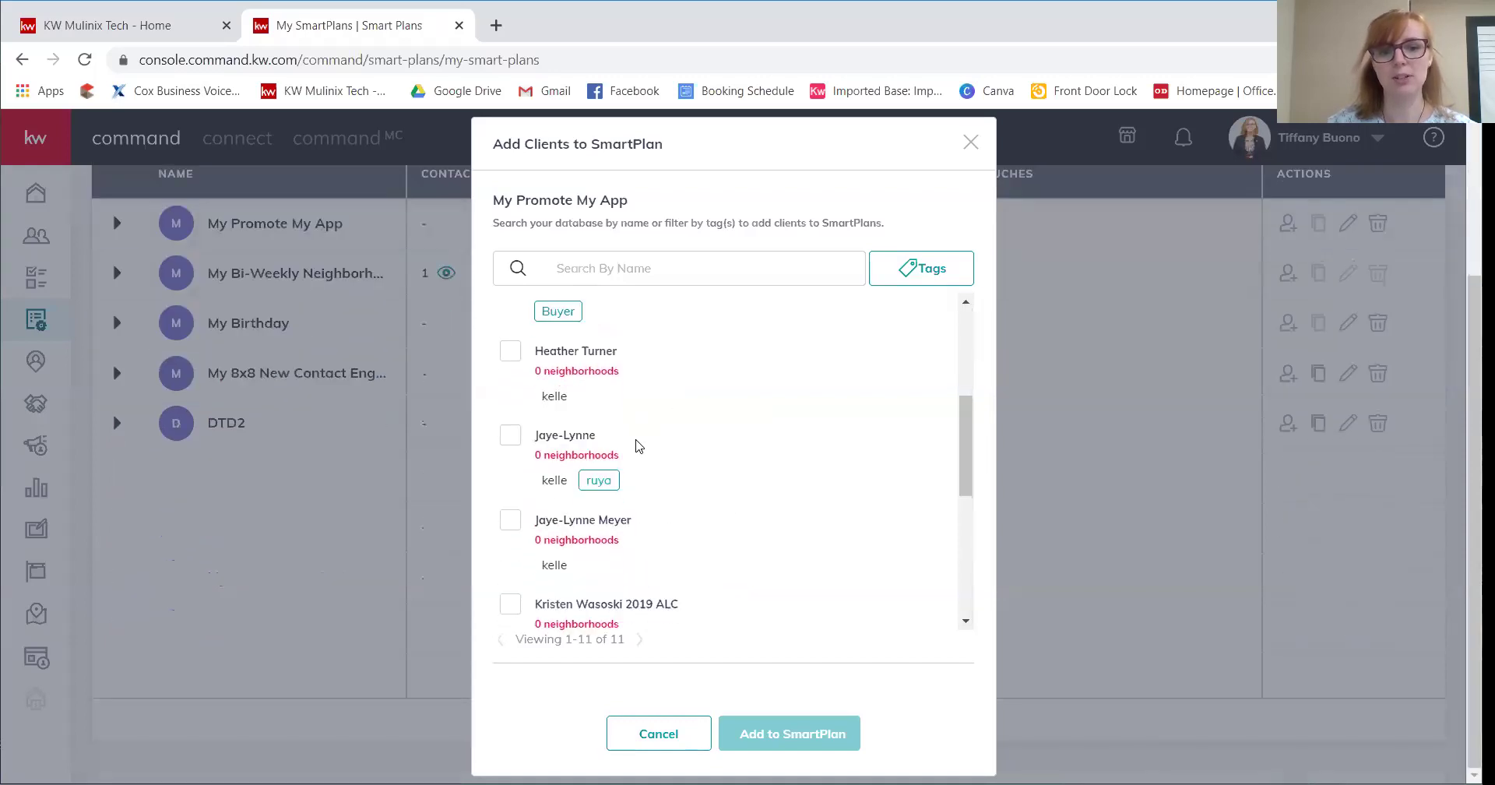
scroll(639, 445, "up", 8)
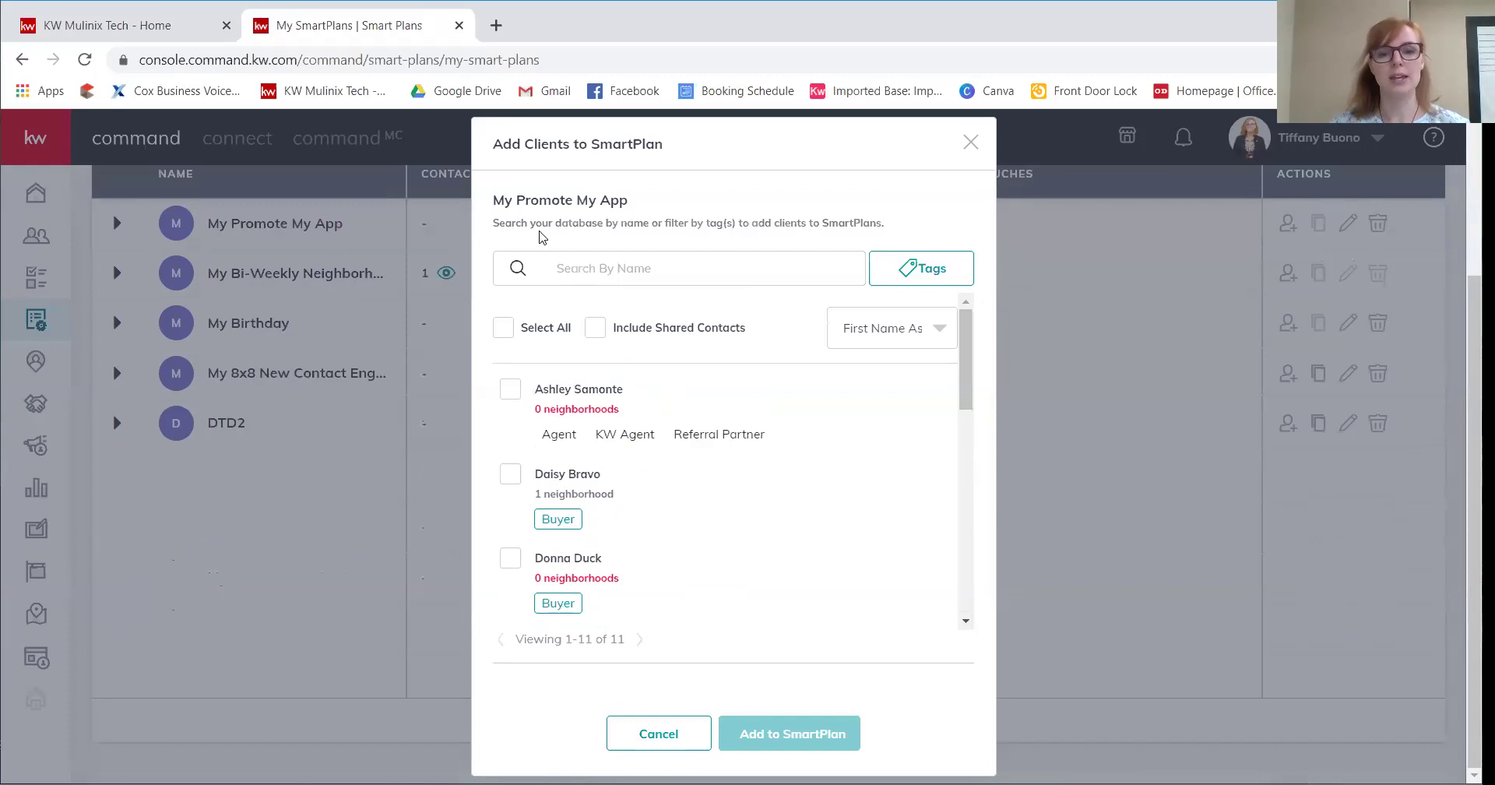
- Search the clients by name for "tribe" and clear the search
left_click(631, 272)
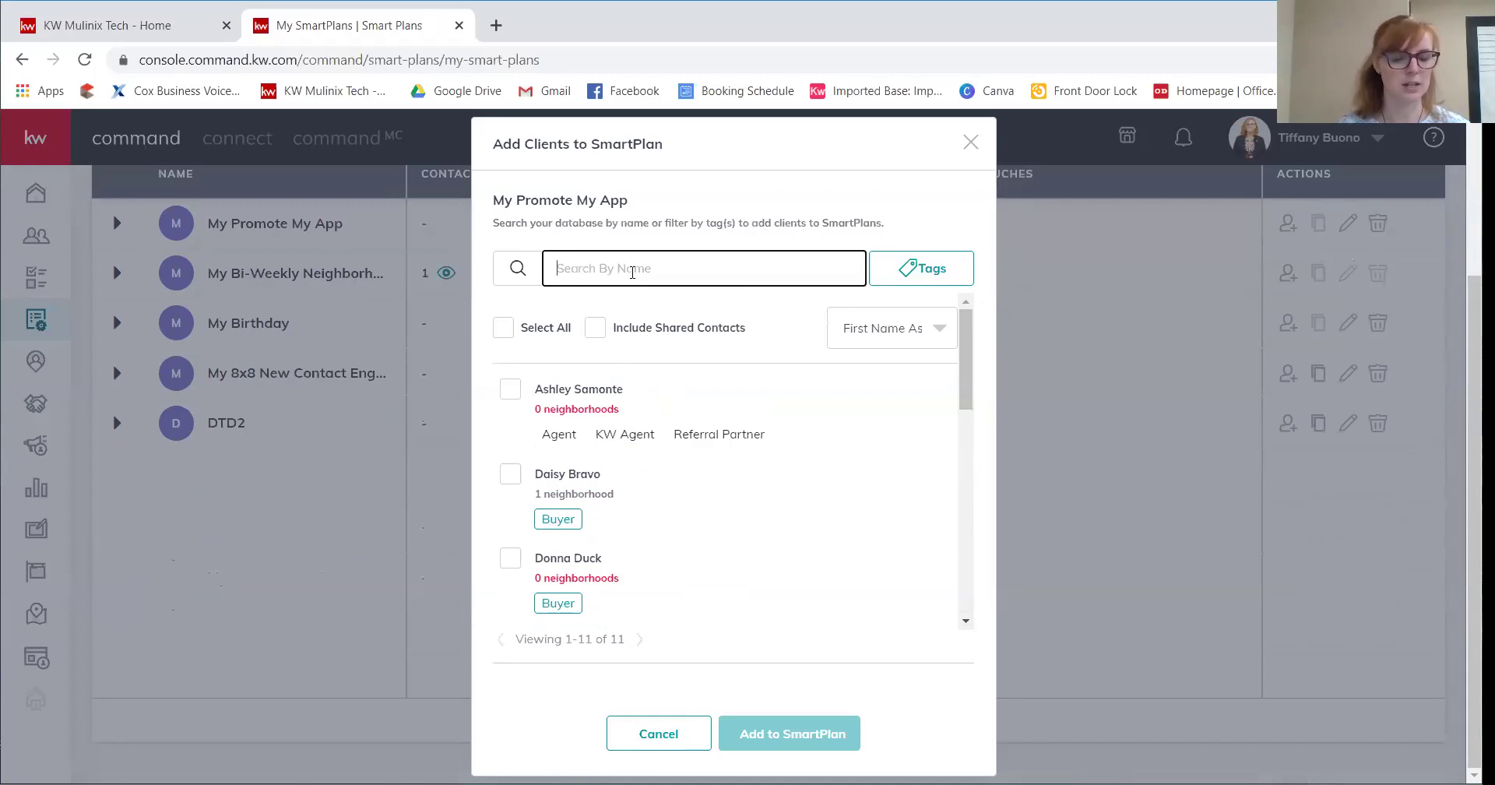
type("tribe")
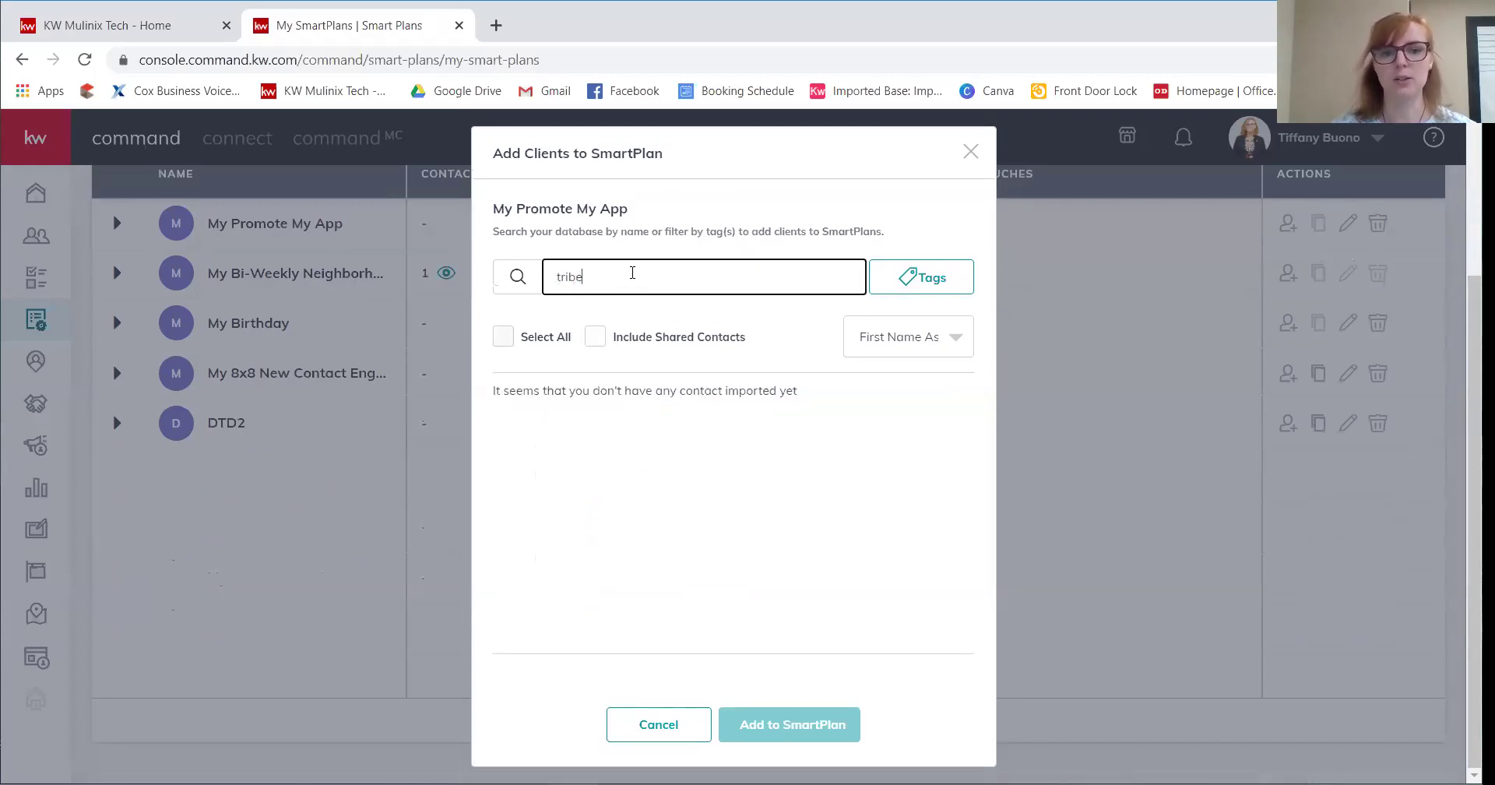
key("BackSpace")
key("BackSpace")
key("BackSpace")
key("BackSpace")
key("BackSpace")
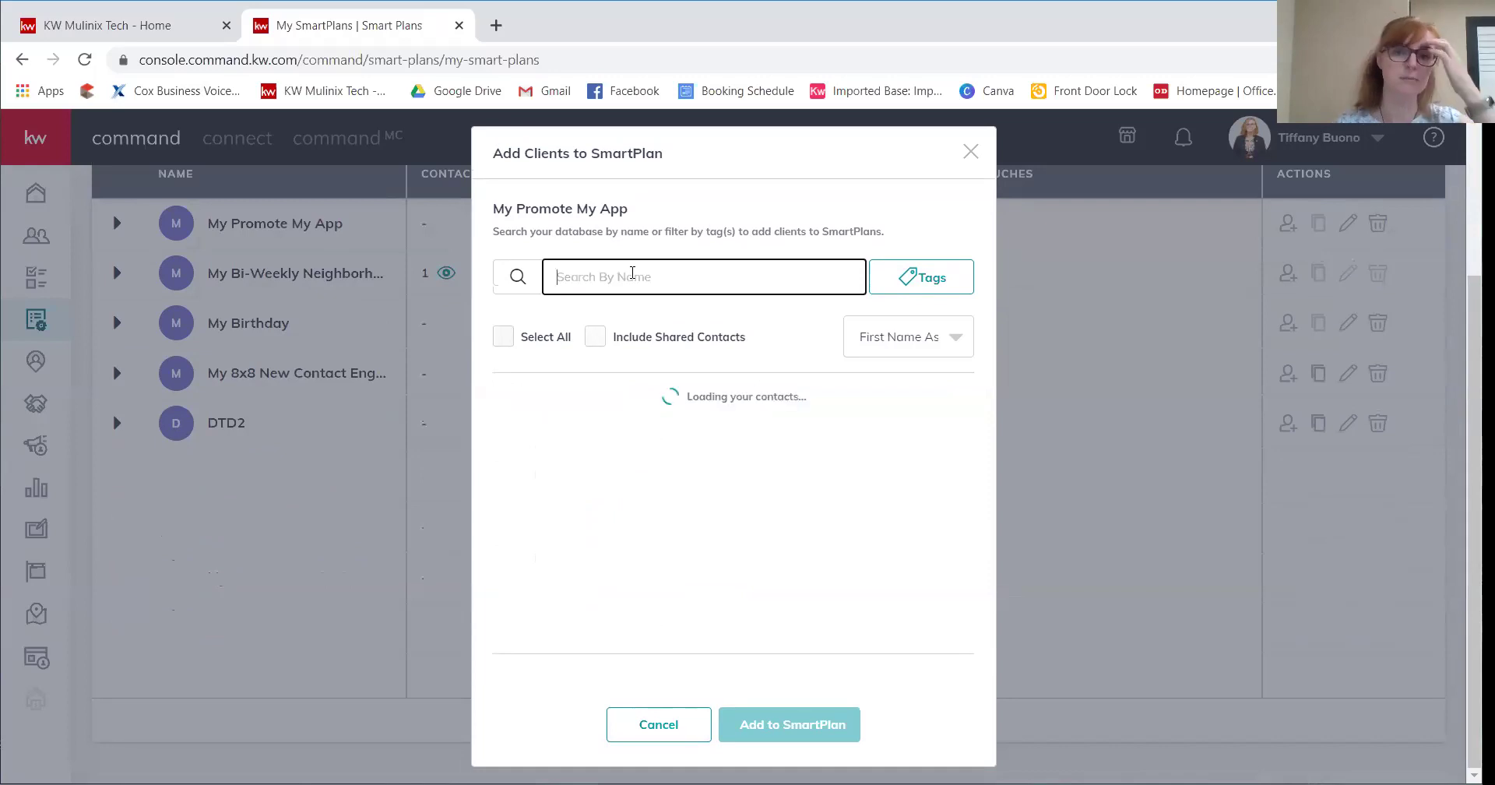
- Search the clients by name for "buyer", and shorten the search term to "b"
type("buyer")
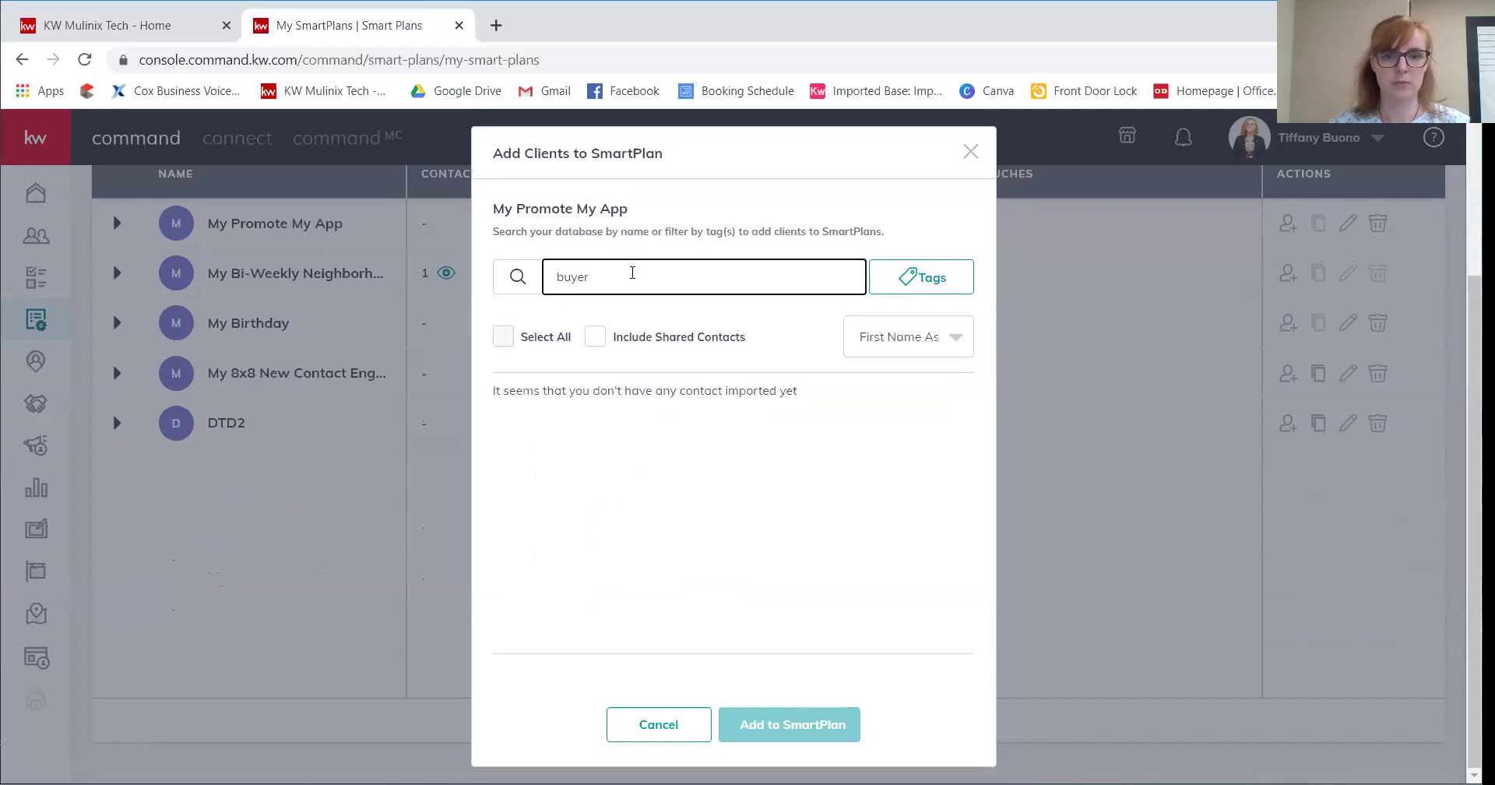
key("BackSpace")
key("BackSpace")
key("BackSpace")
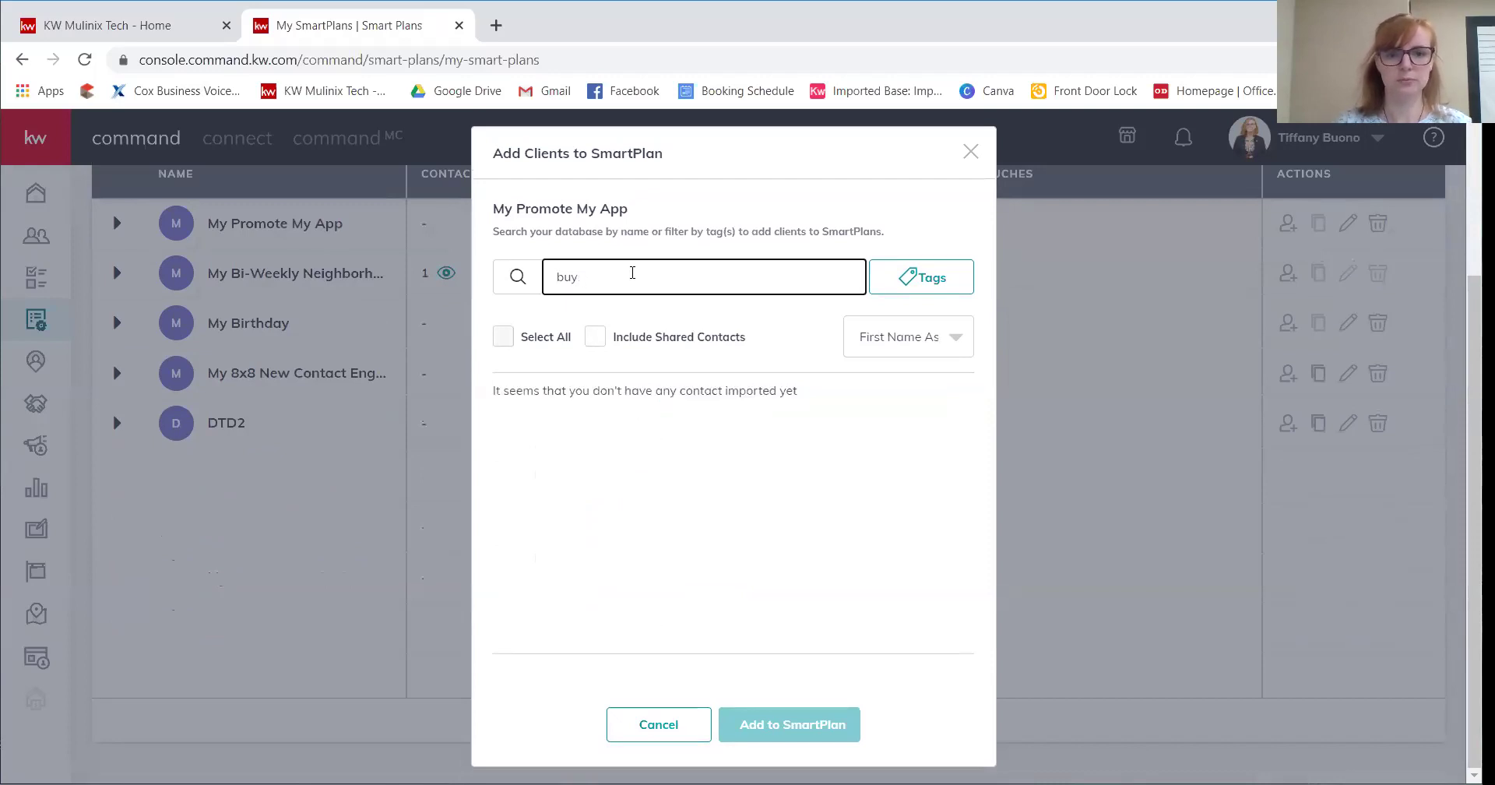
key("BackSpace")
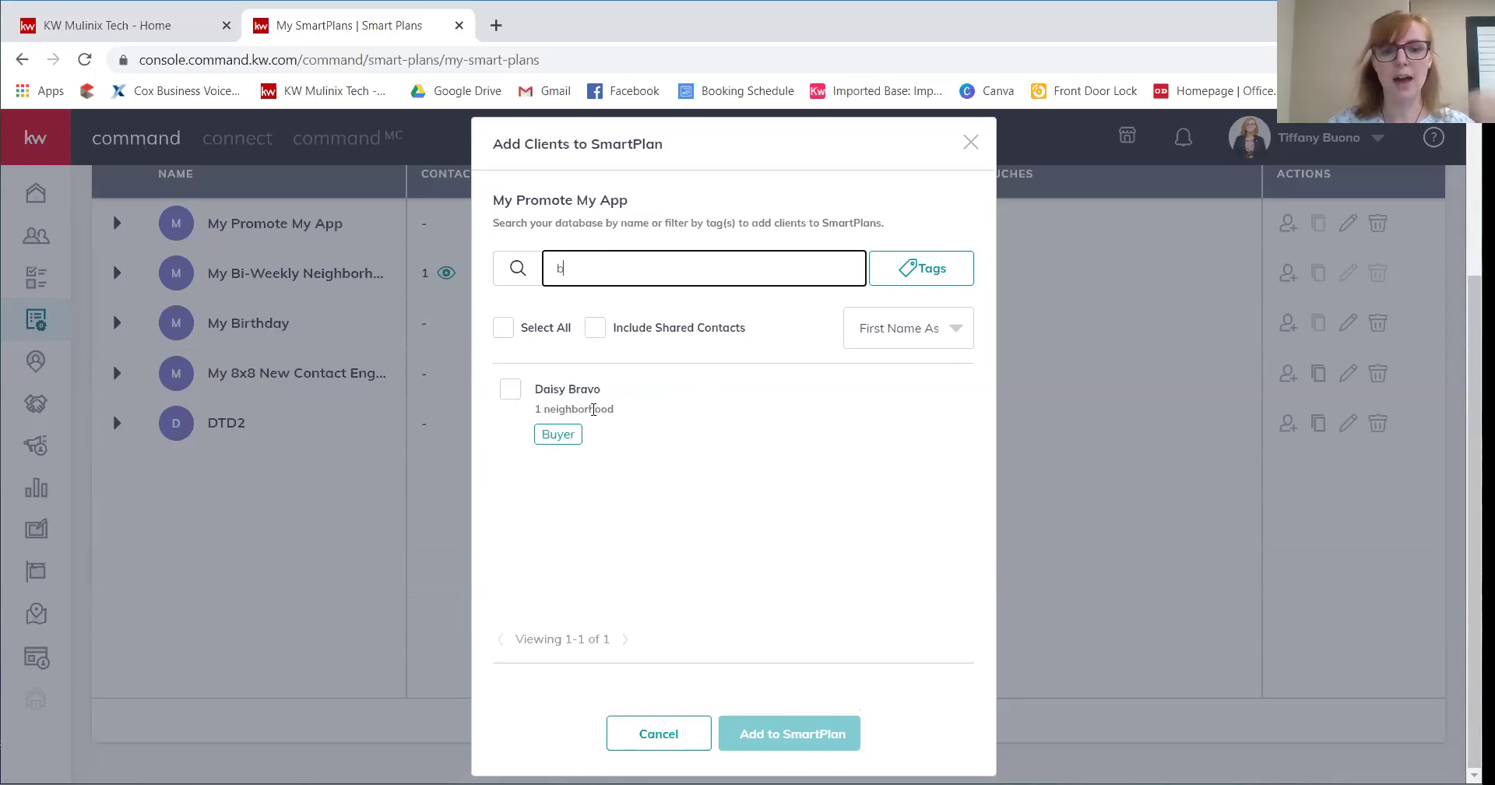
- Filter the clients by the Buyer tag and clear the name search
left_click(885, 276)
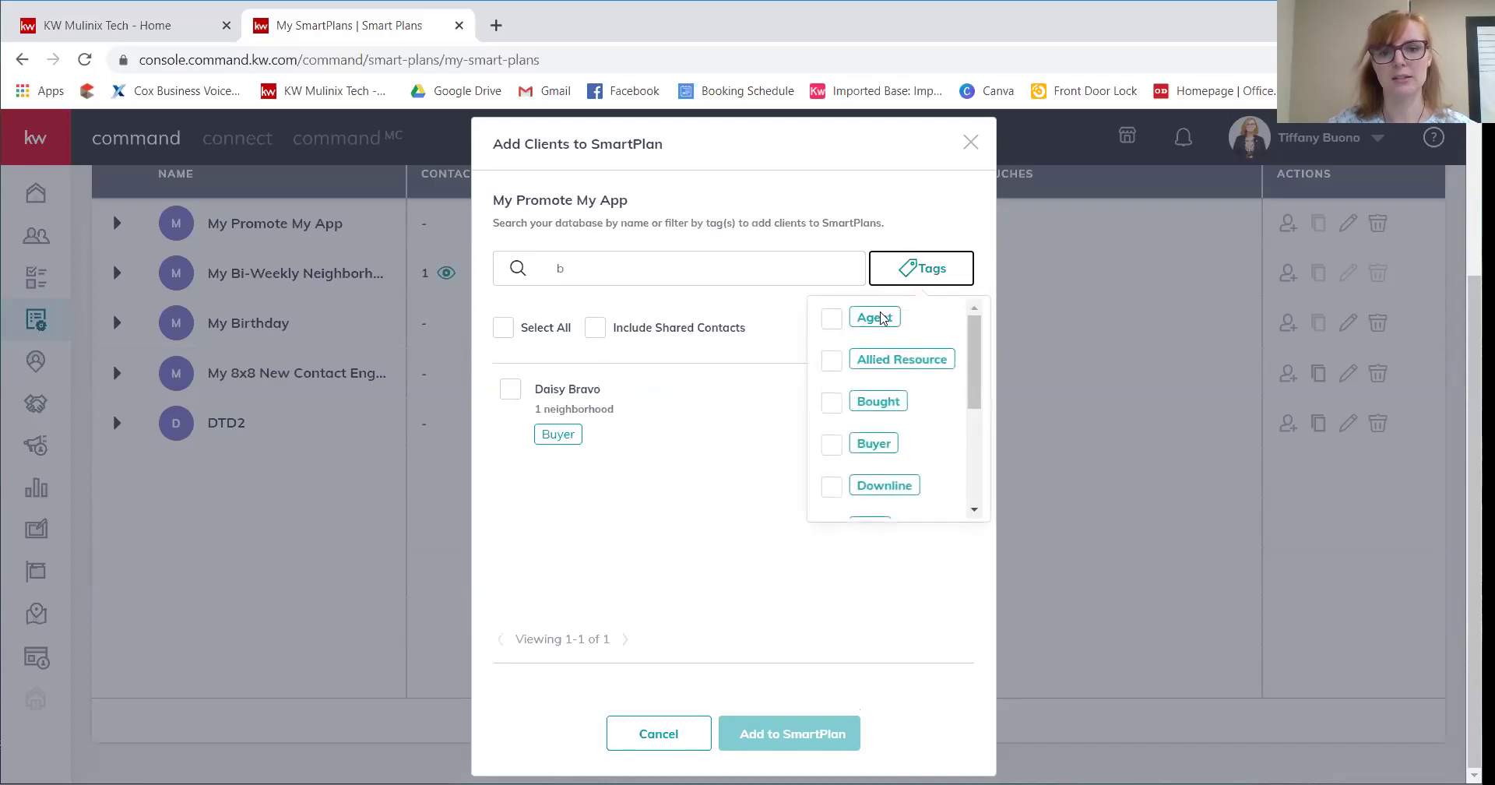
left_click(829, 449)
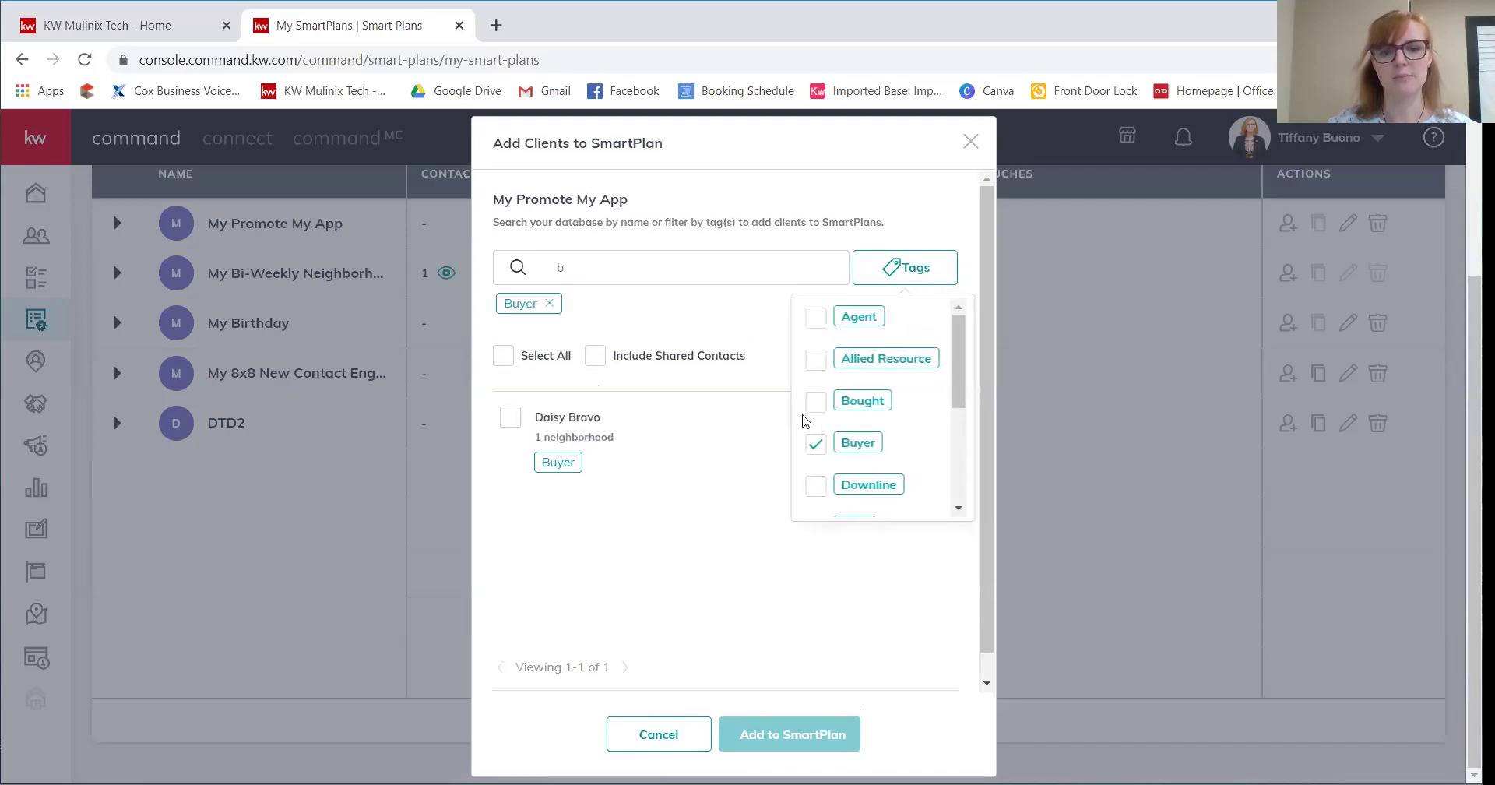
left_click(620, 277)
key("BackSpace")
left_click(915, 285)
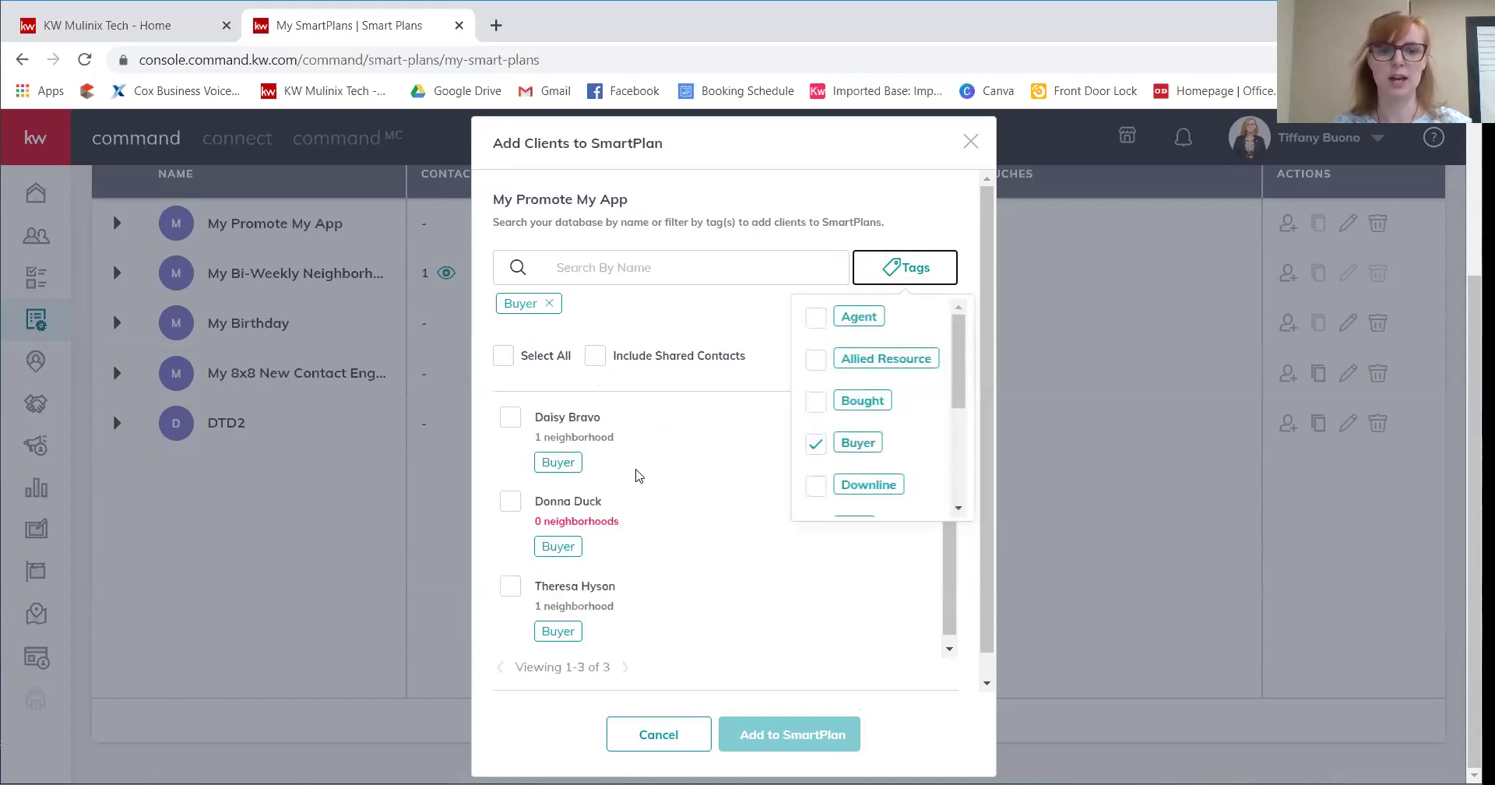
left_click(661, 451)
scroll(661, 452, "down", 1)
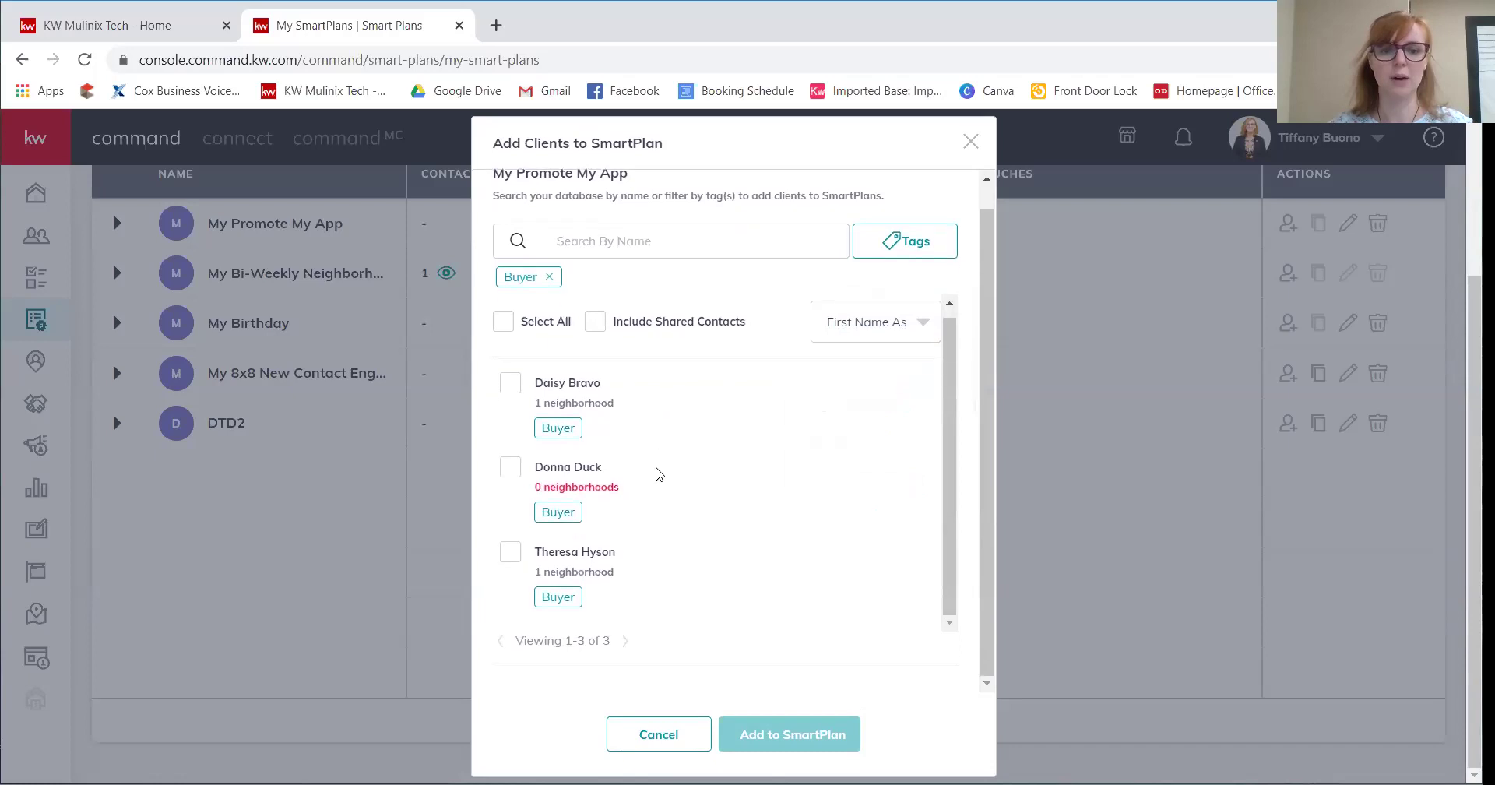
- Select all Buyer clients for My Promote My App, review the plan start options, and cancel adding them
left_click(502, 329)
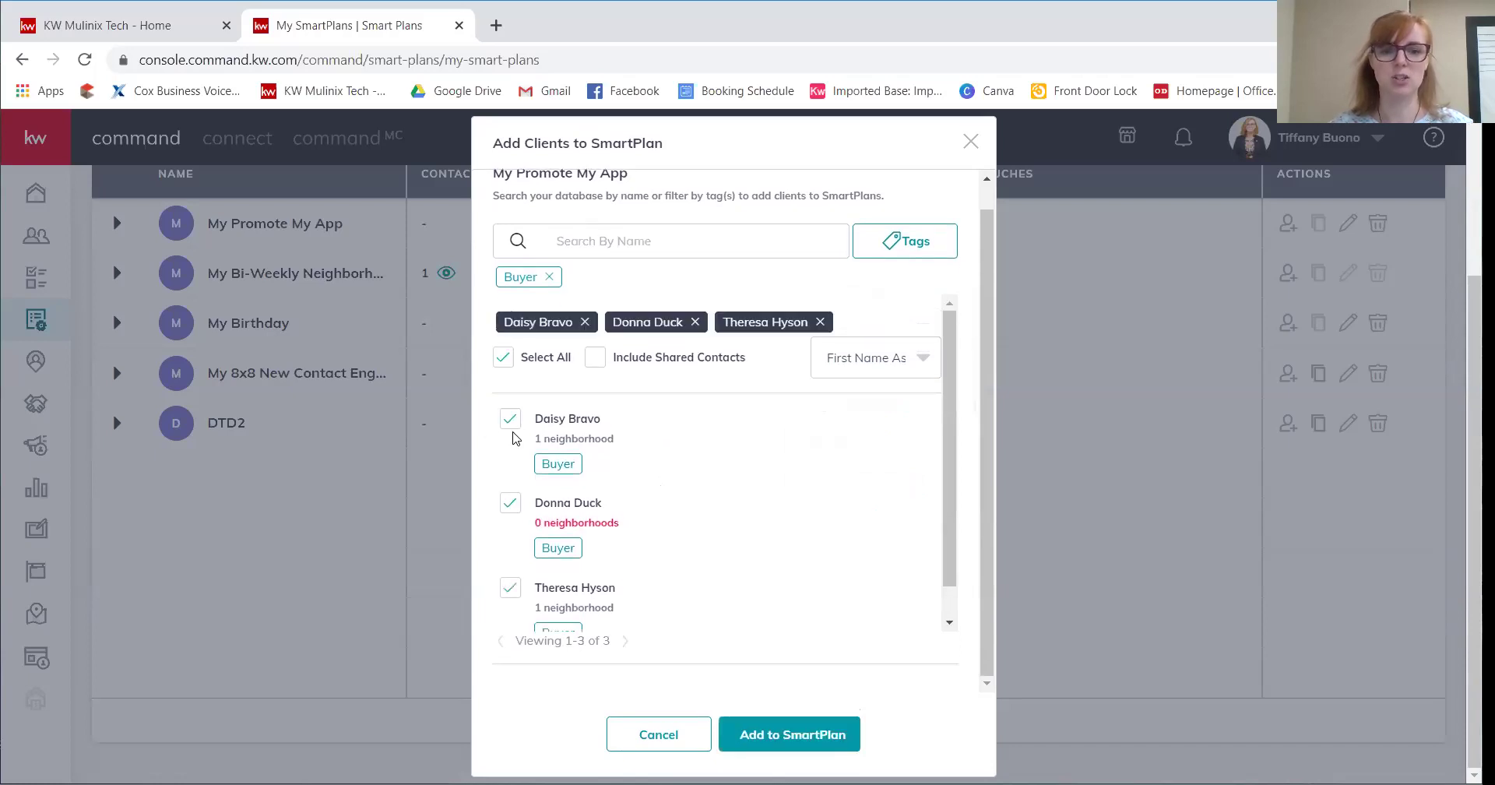
left_click(771, 735)
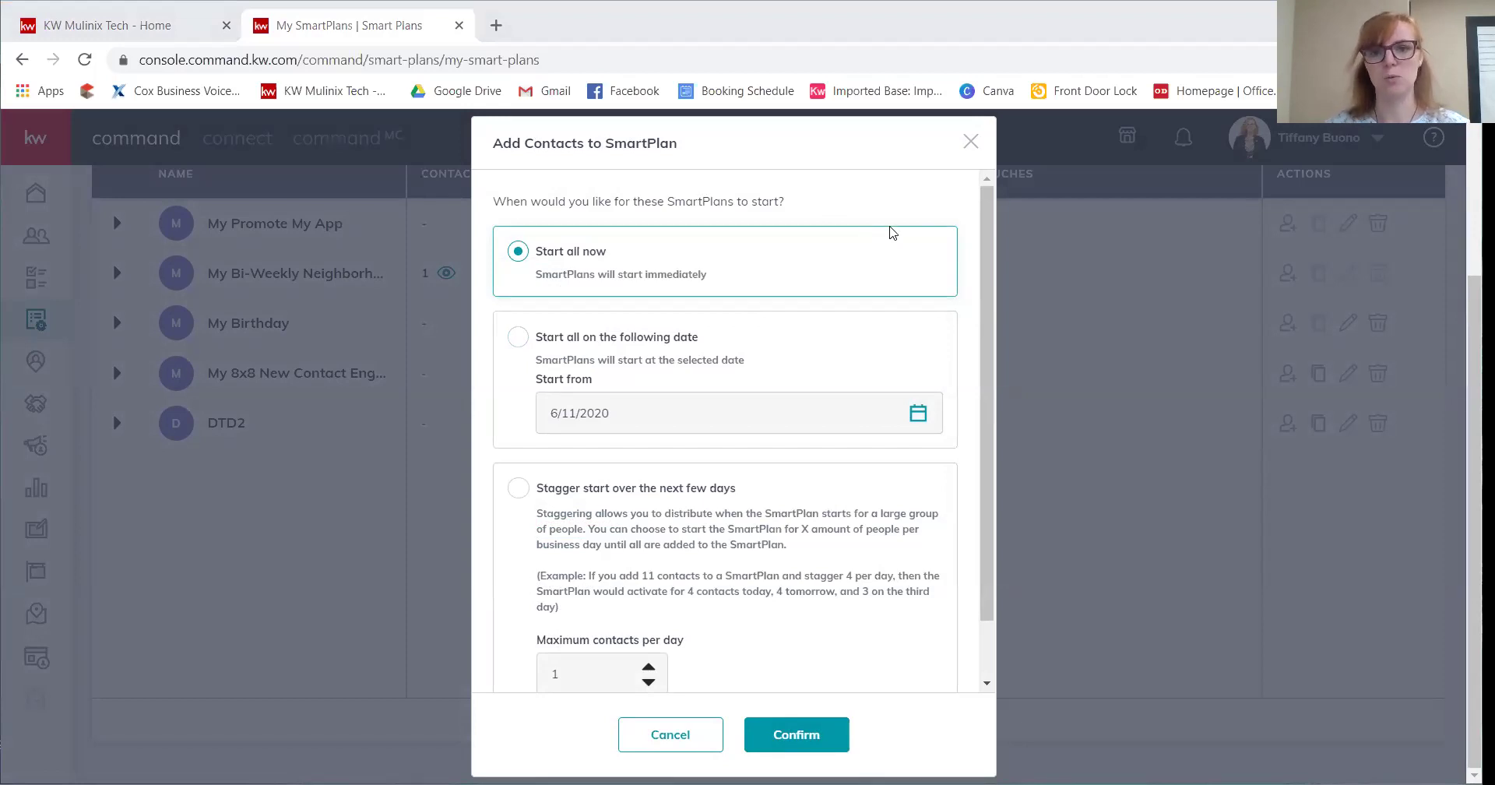
scroll(892, 234, "down", 1)
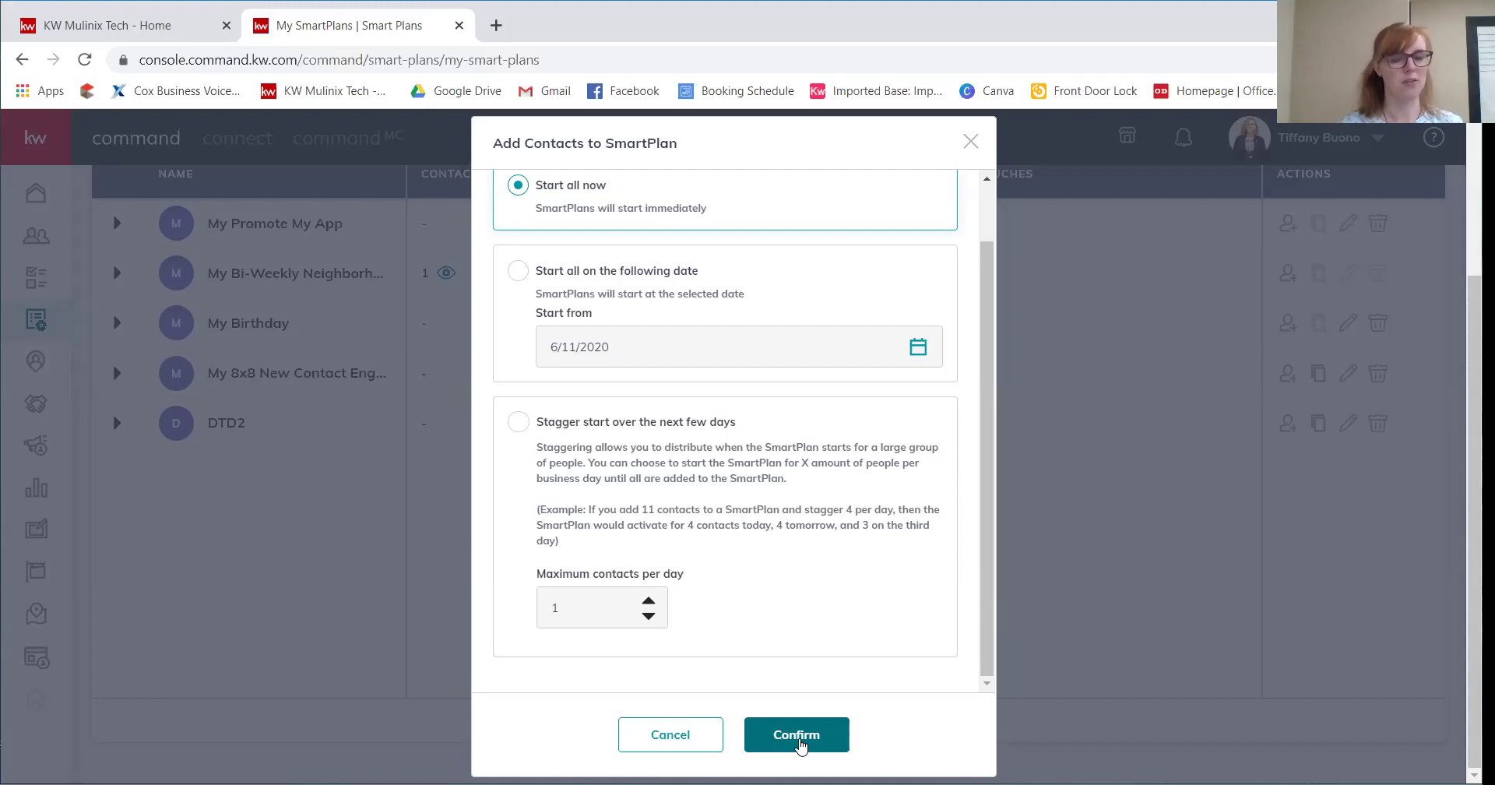
left_click(692, 737)
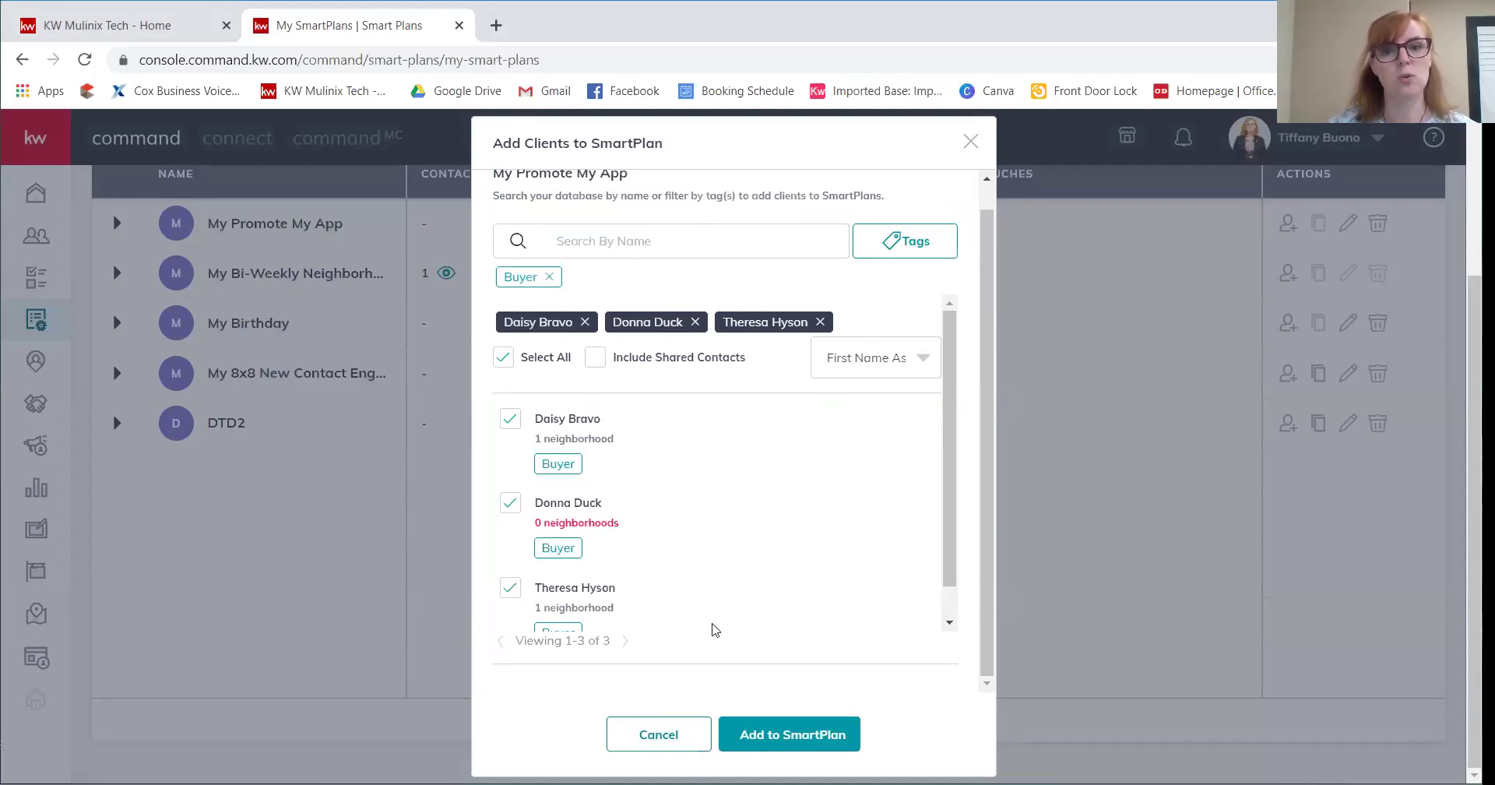
left_click(969, 142)
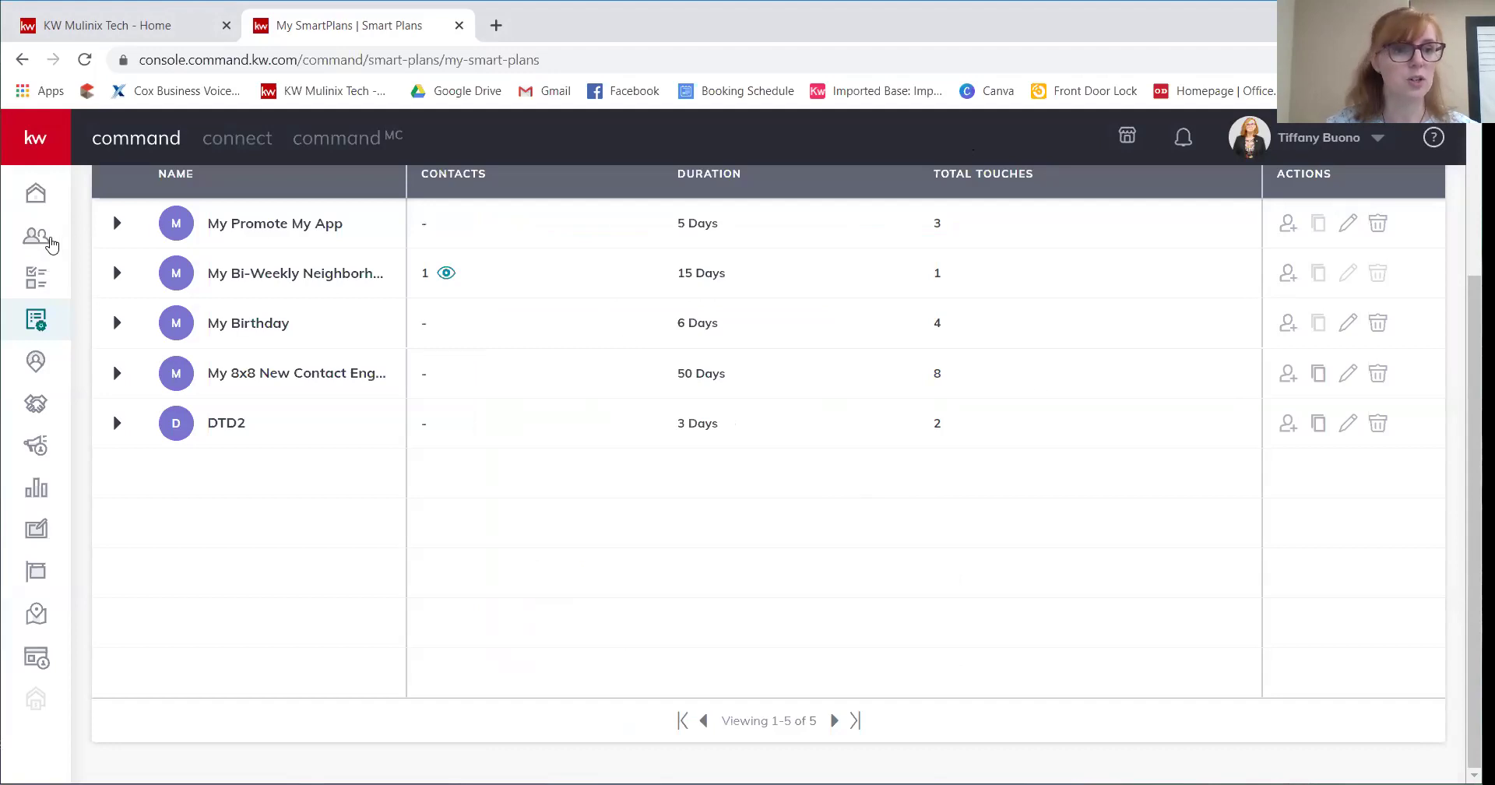
- Open the first contact's record from the contacts list and view the SmartPlans offered for it, closing the list without choosing one
left_click(38, 240)
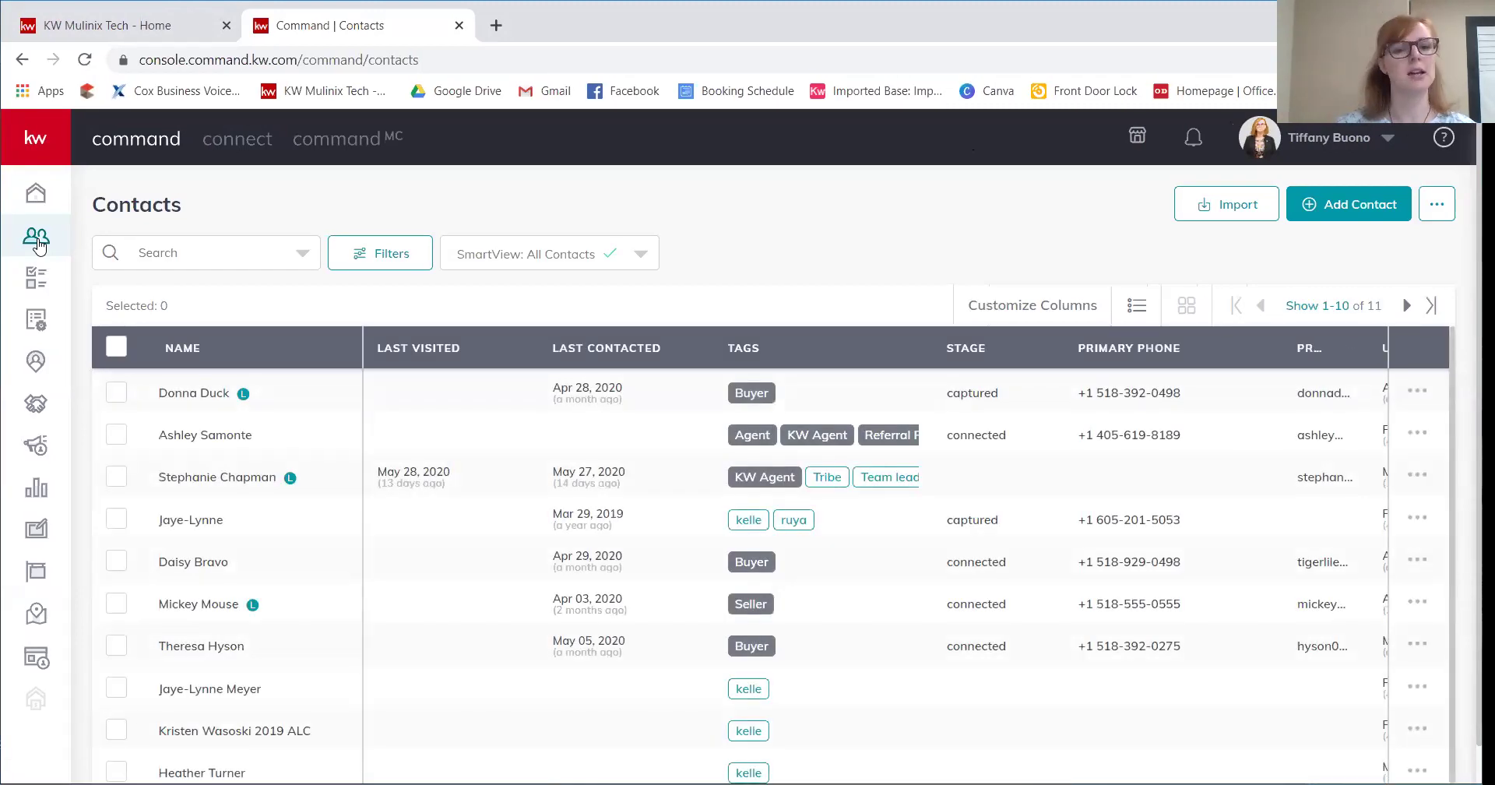
scroll(473, 234, "down", 1)
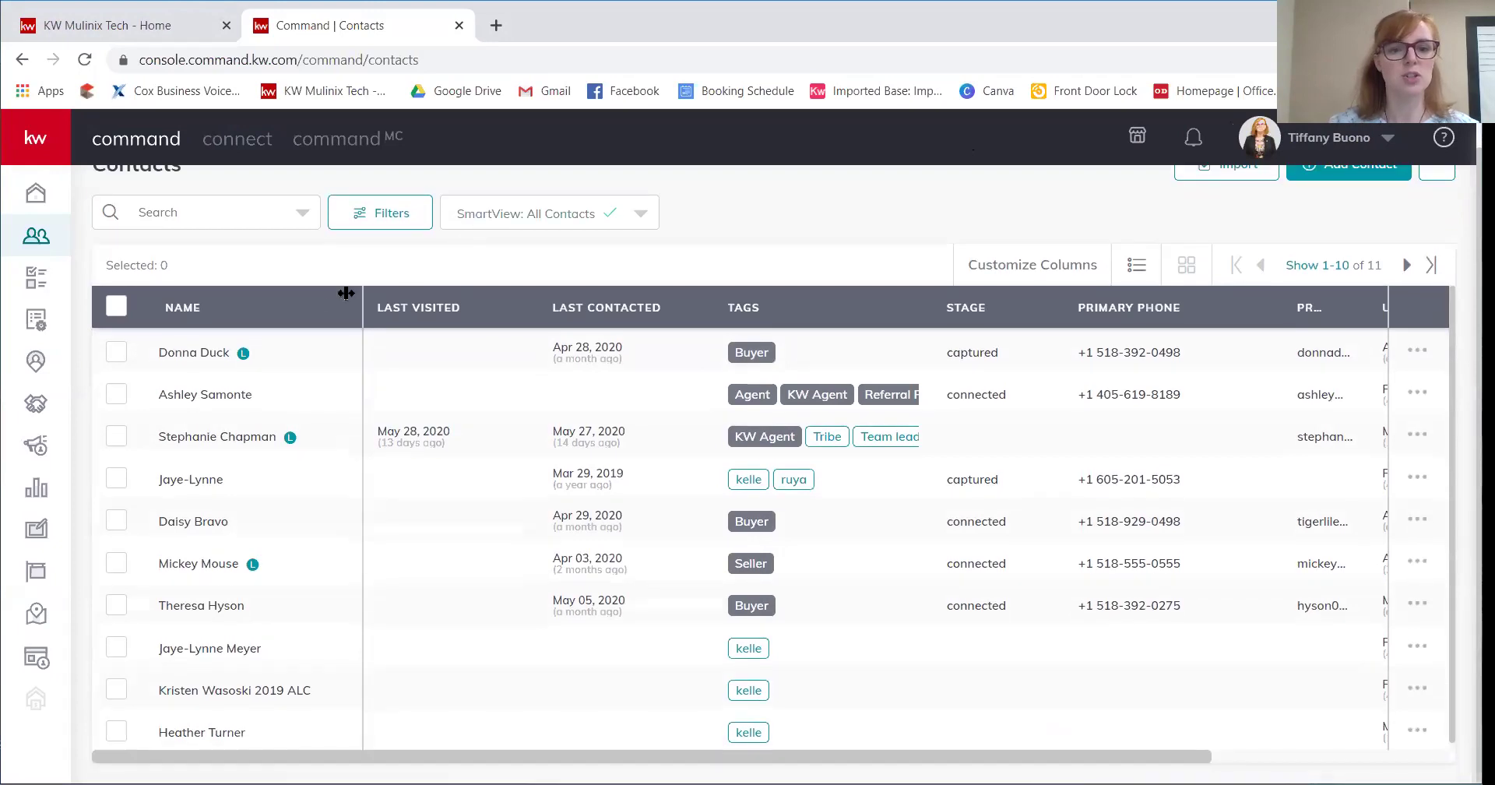
left_click(208, 356)
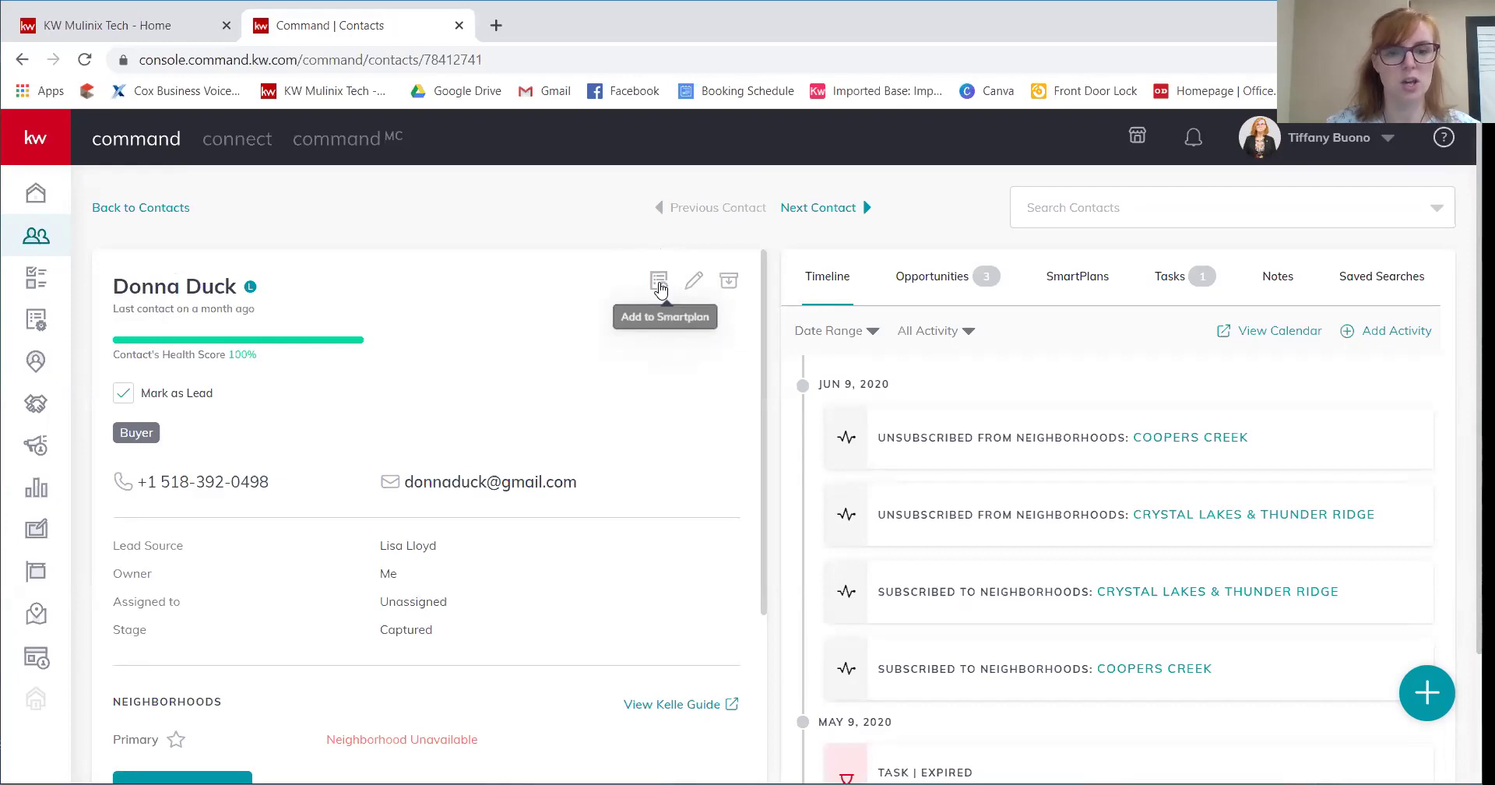
left_click(659, 288)
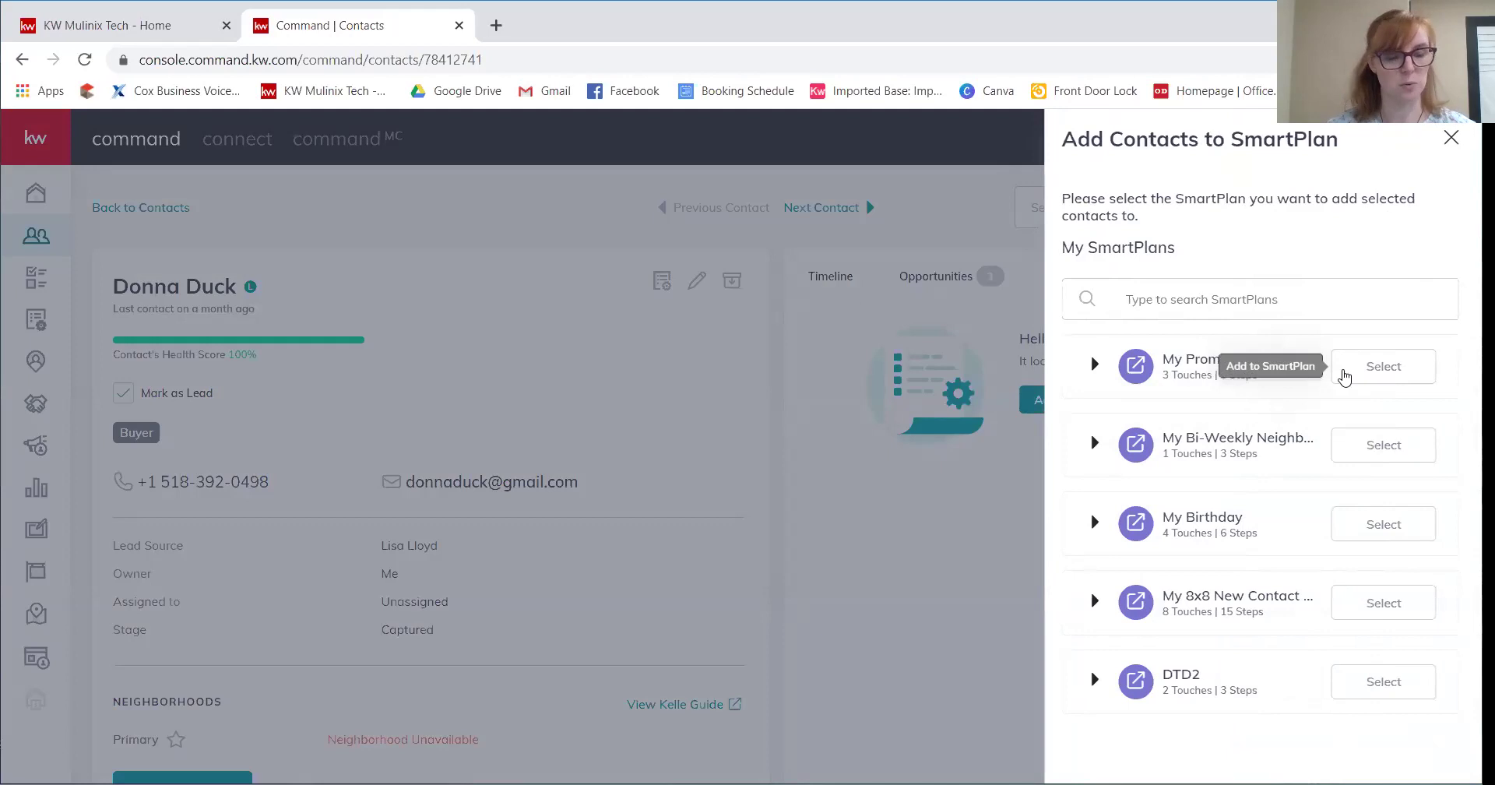
left_click(1450, 138)
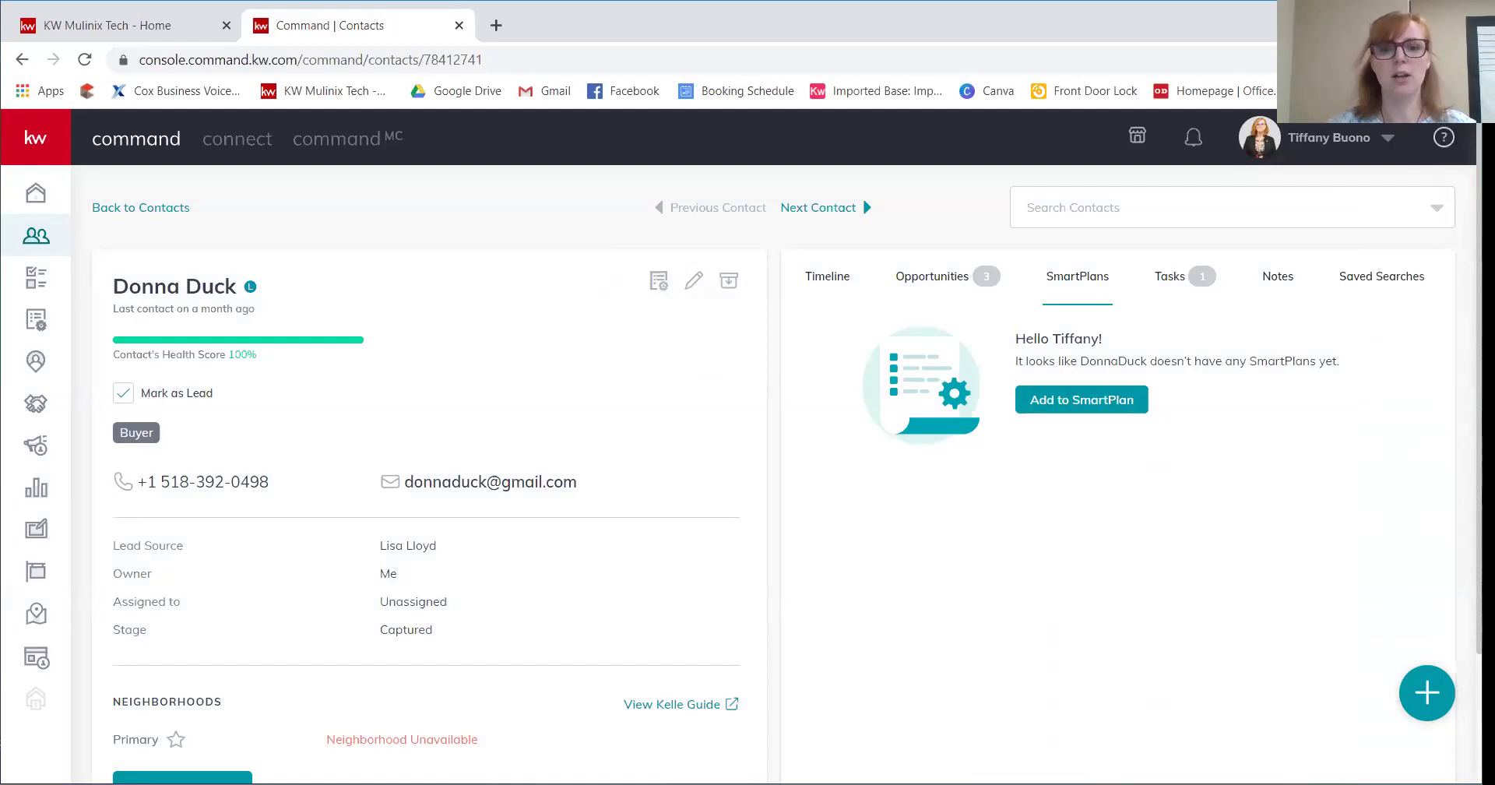
- Look through the contact's timeline and SmartPlans section, view its list of plans to add, and return to the timeline
left_click(831, 290)
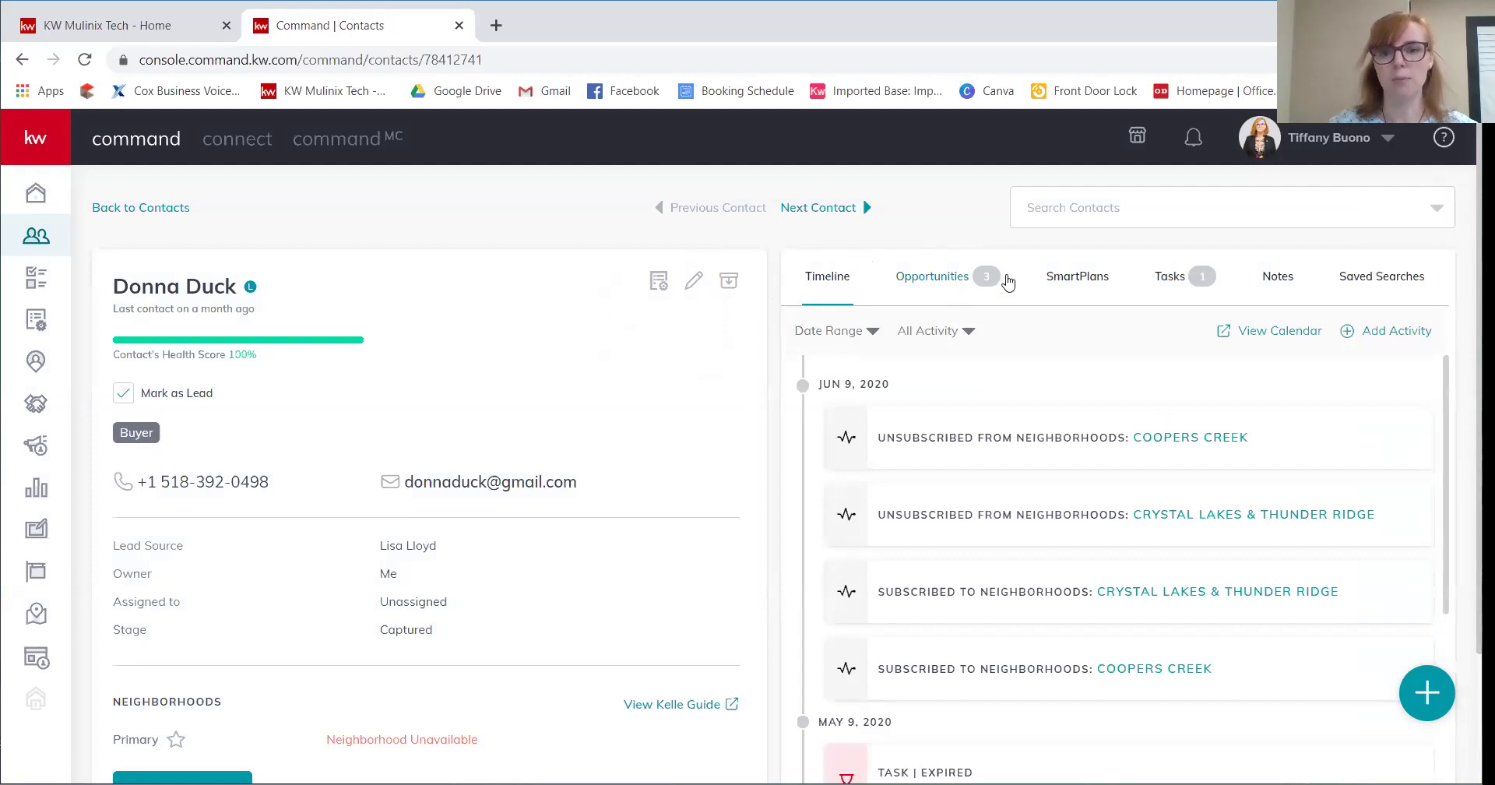
left_click(1002, 282)
left_click(1082, 280)
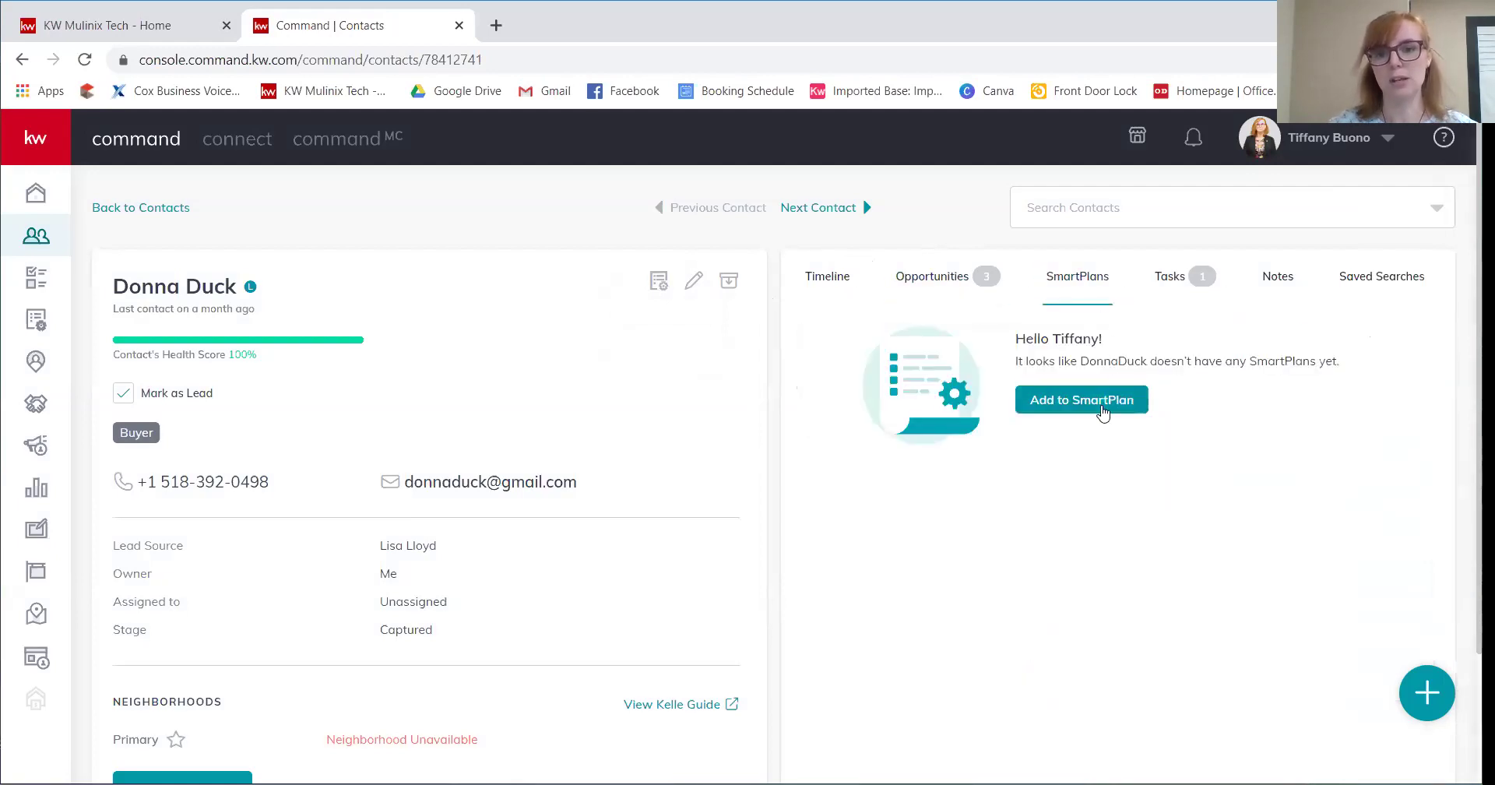
left_click(1098, 404)
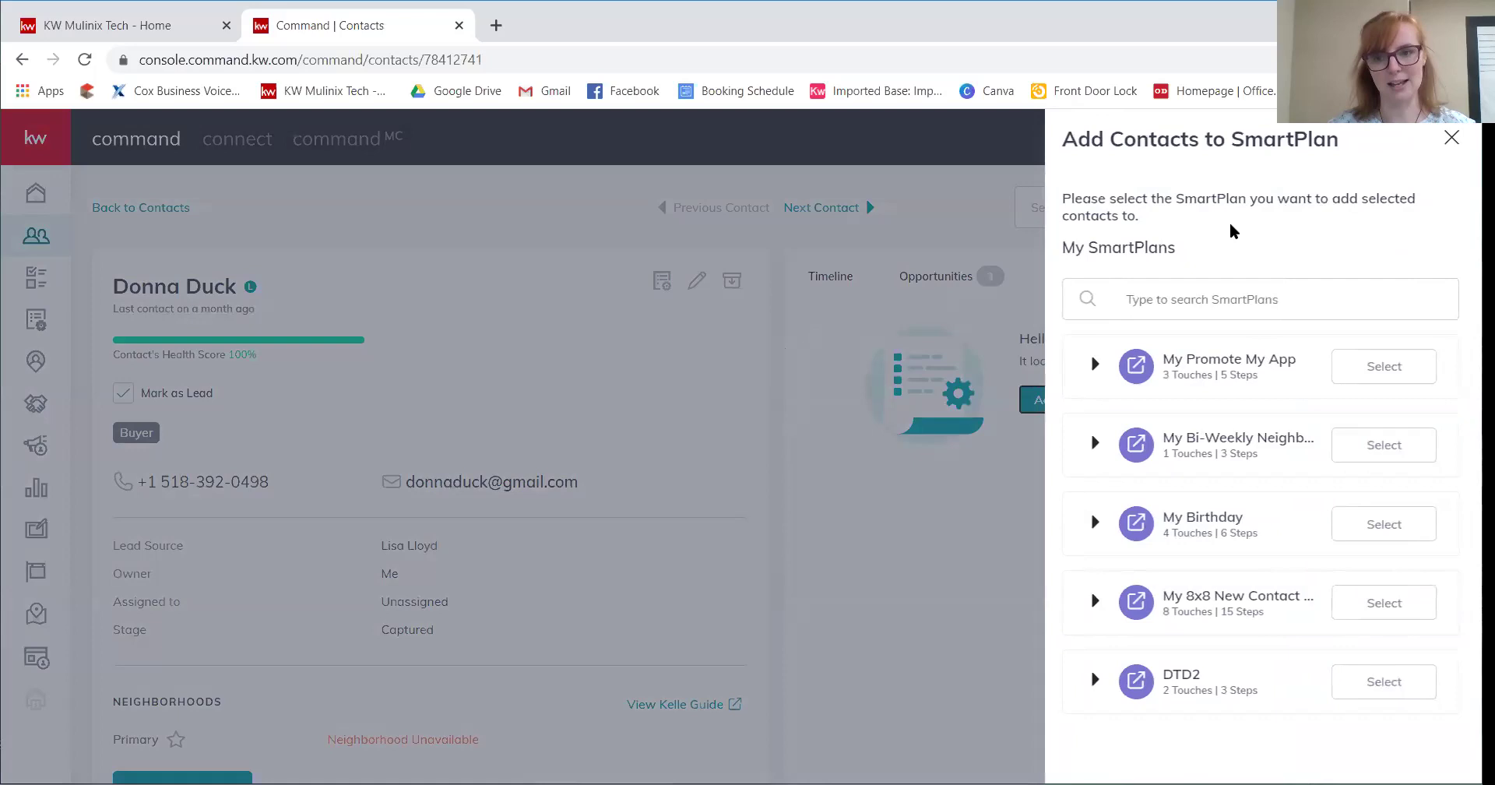
left_click(1451, 140)
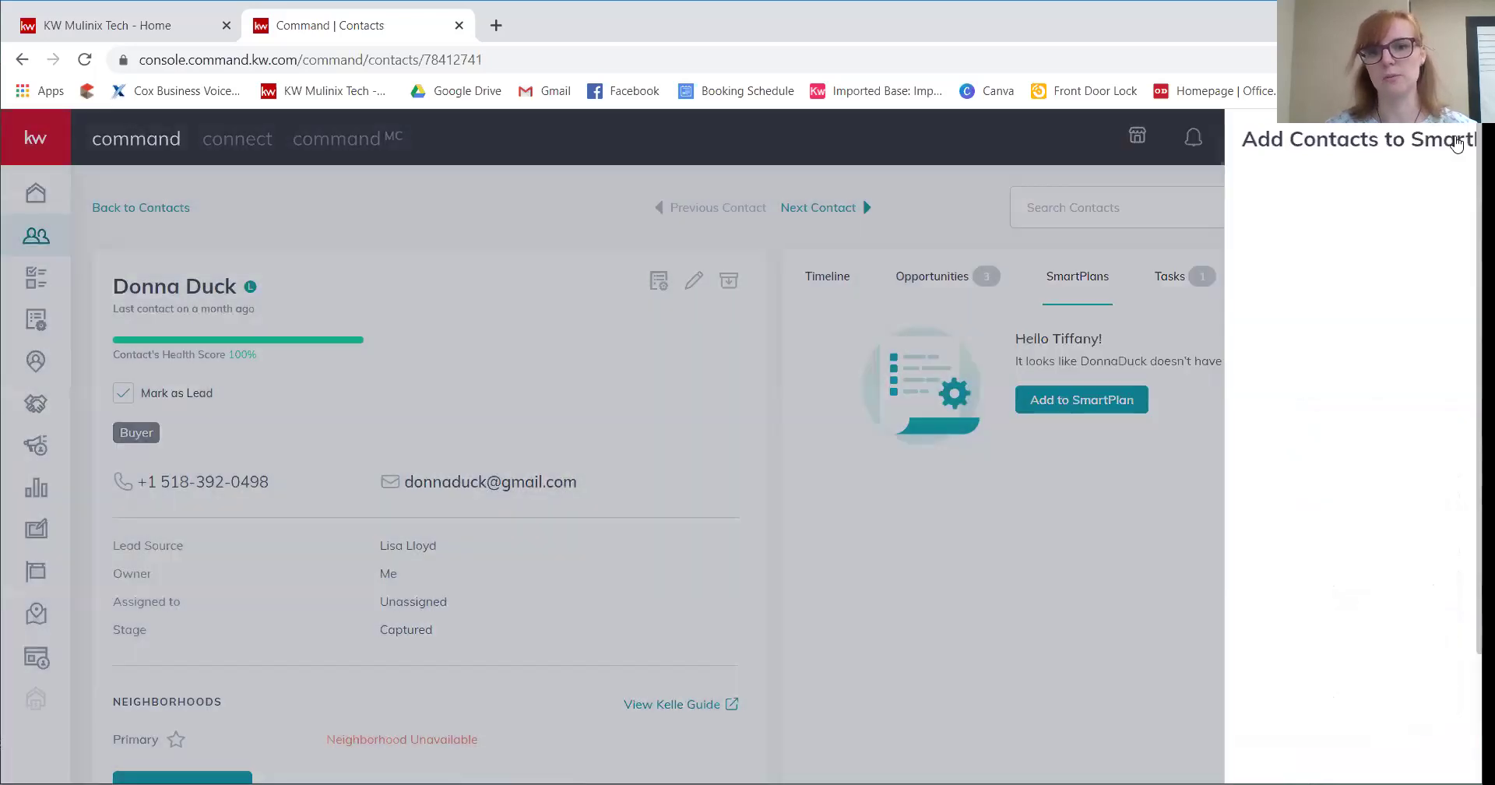
left_click(838, 279)
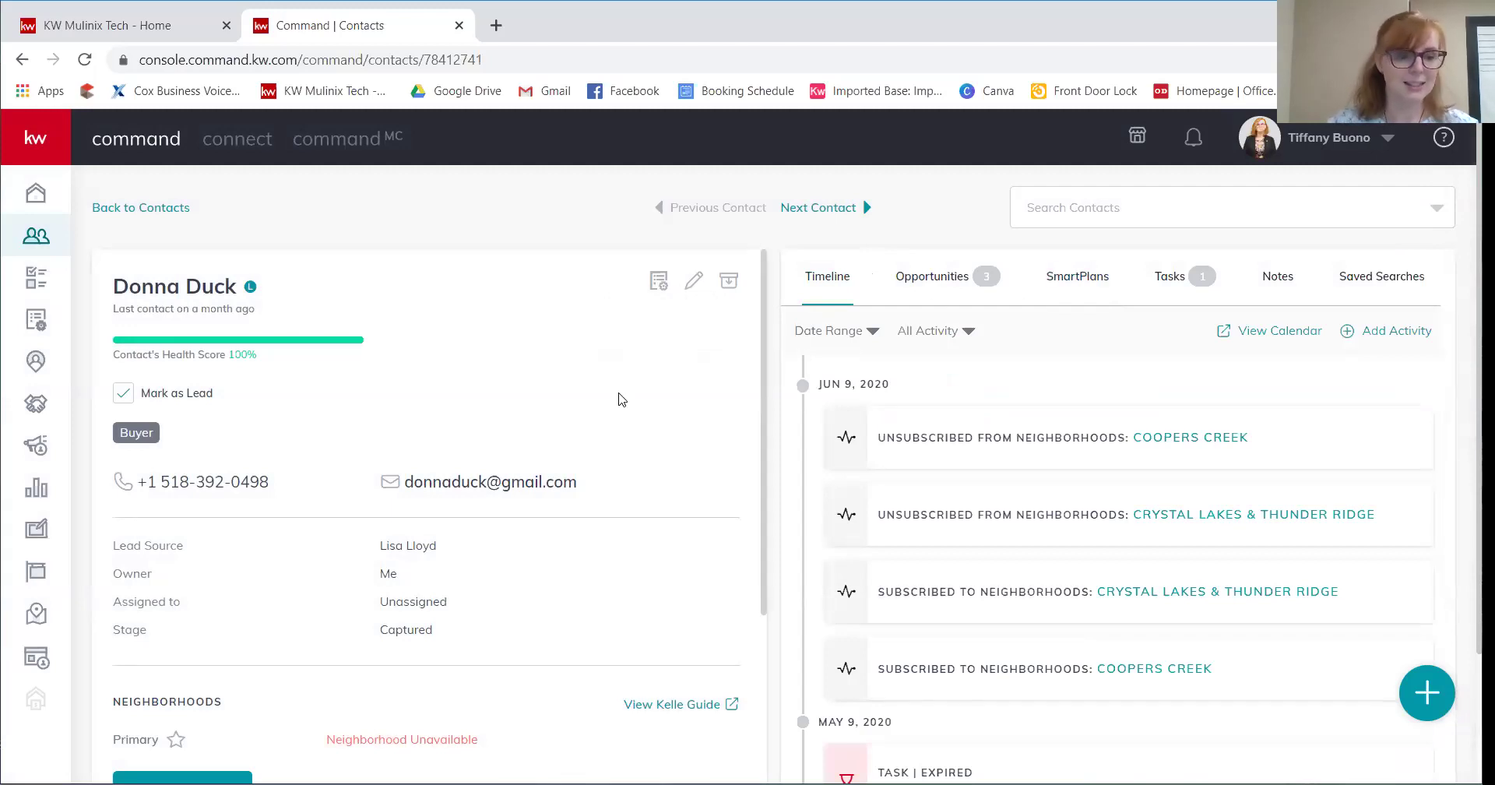
- Search for "norman" in the contact's neighborhoods and add Crossroads in Norman, OK
scroll(621, 395, "down", 5)
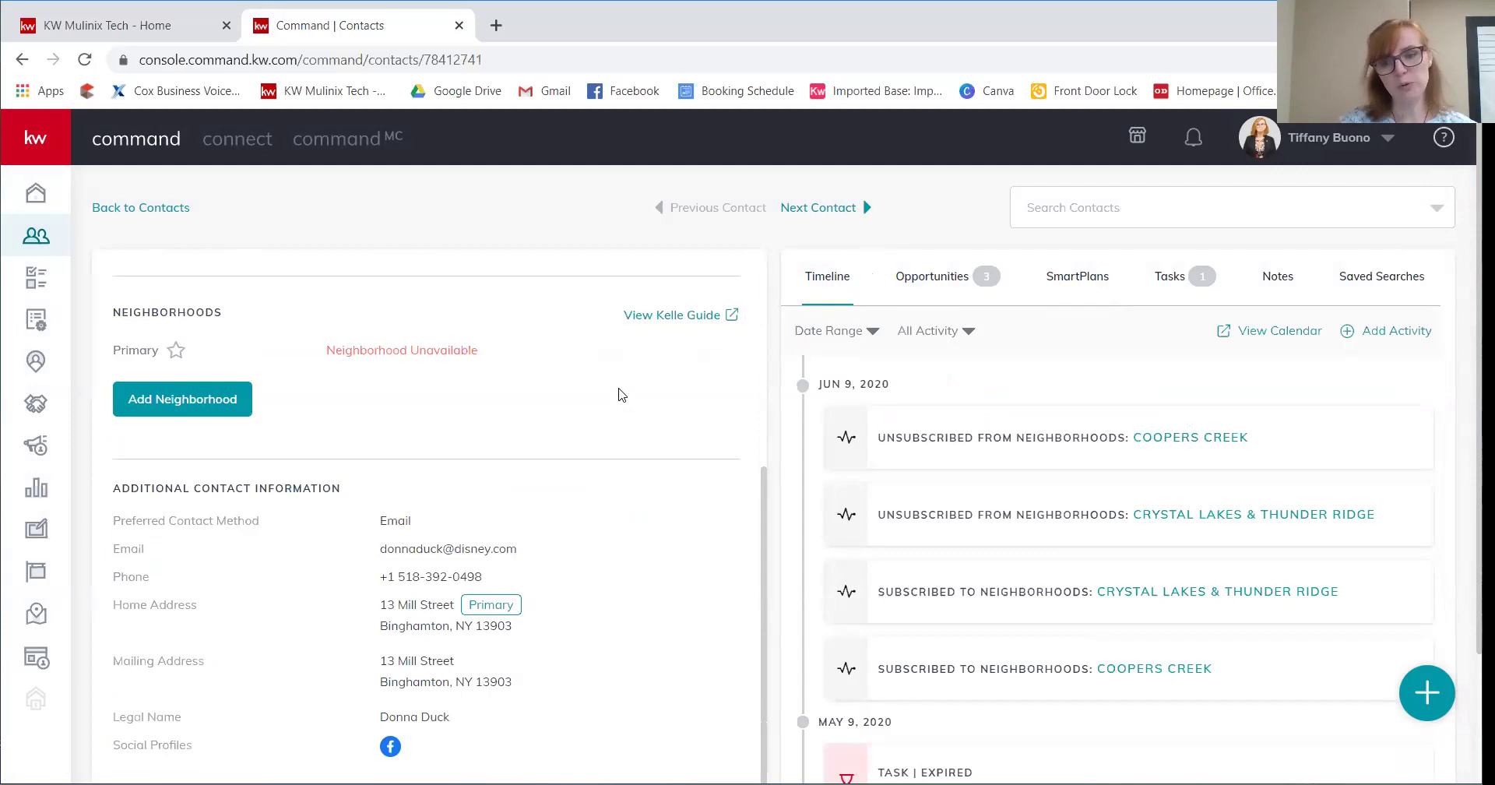
scroll(620, 395, "up", 1)
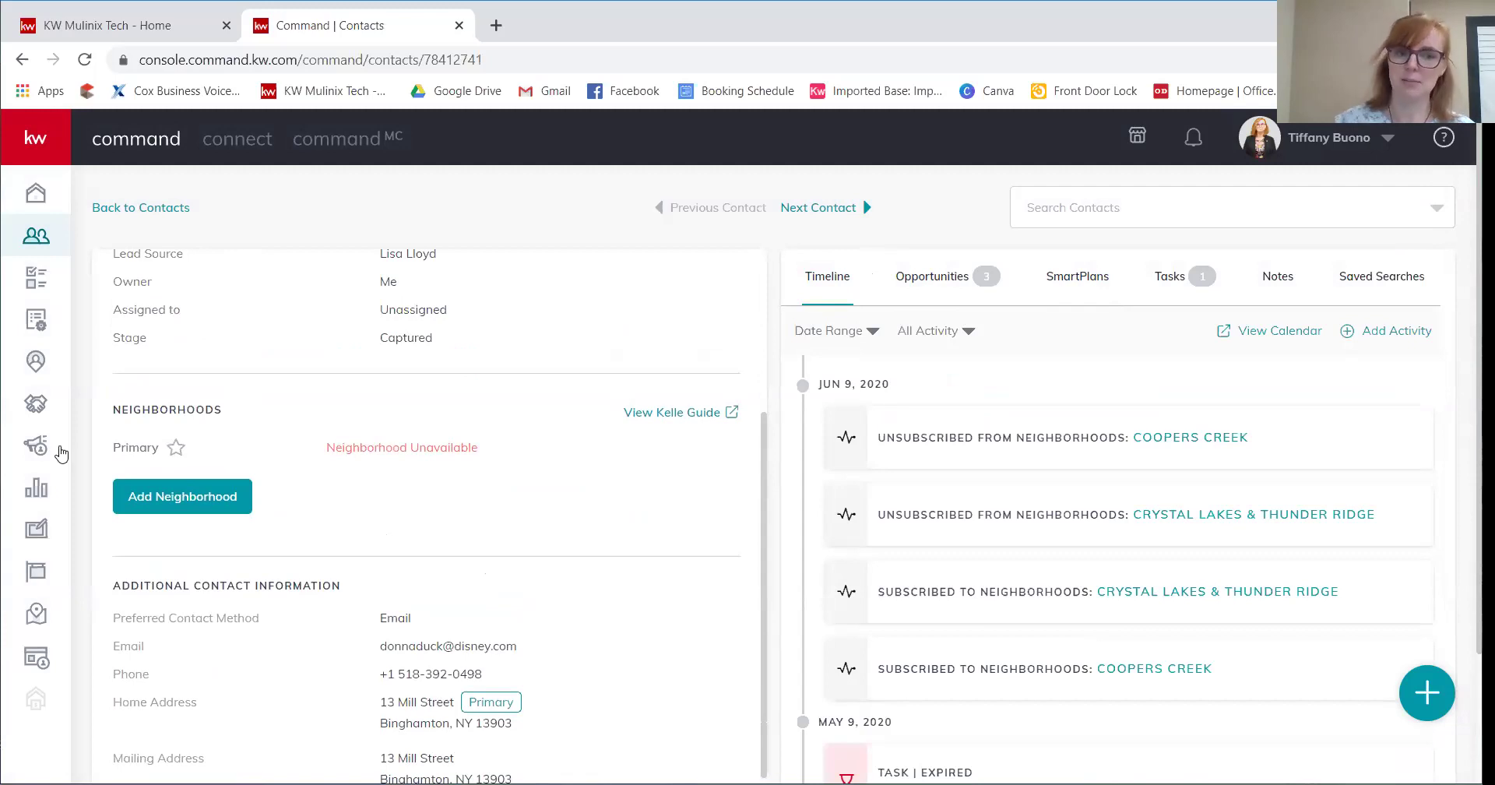
scroll(344, 392, "up", 3)
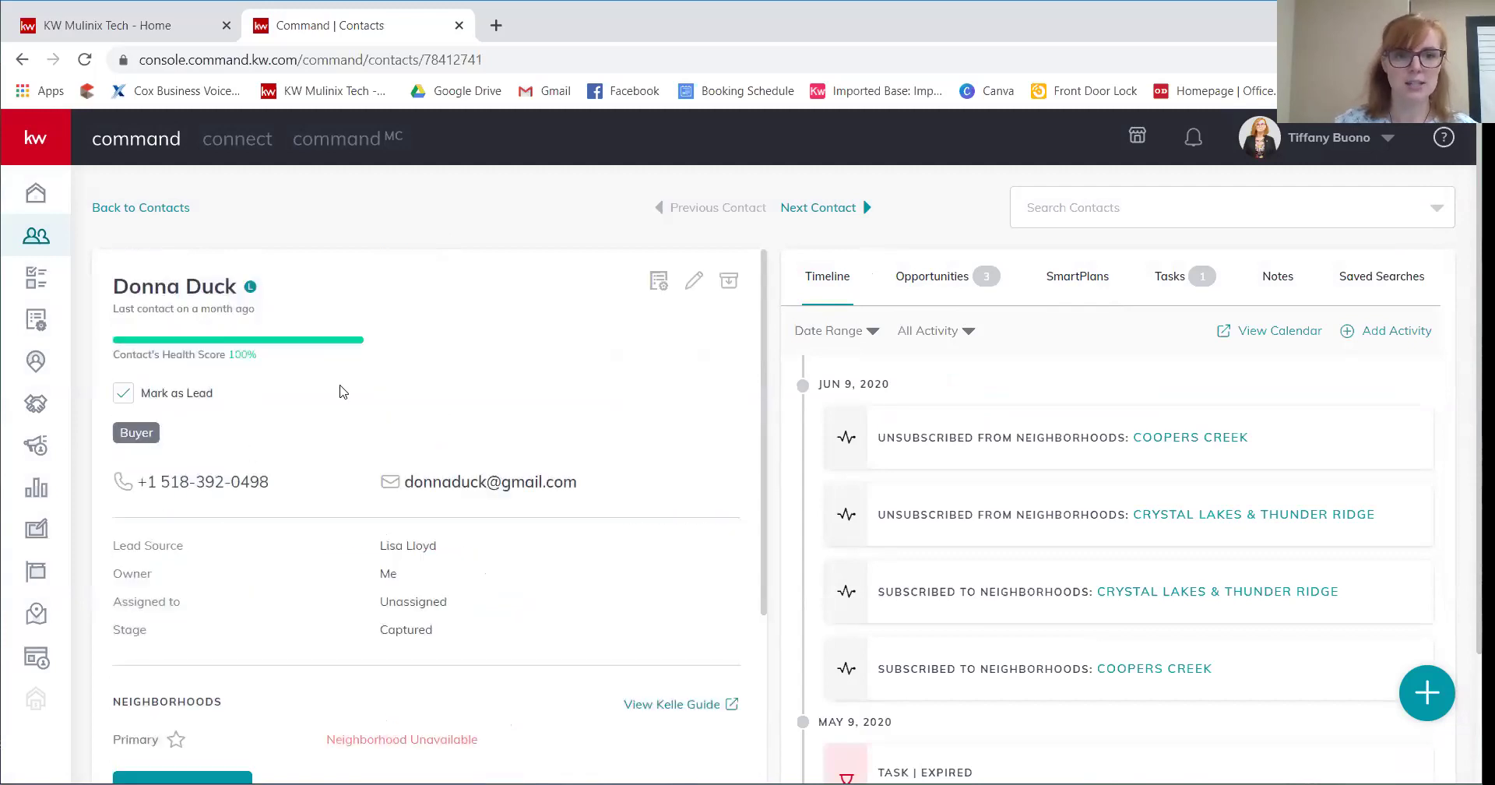
scroll(360, 290, "down", 2)
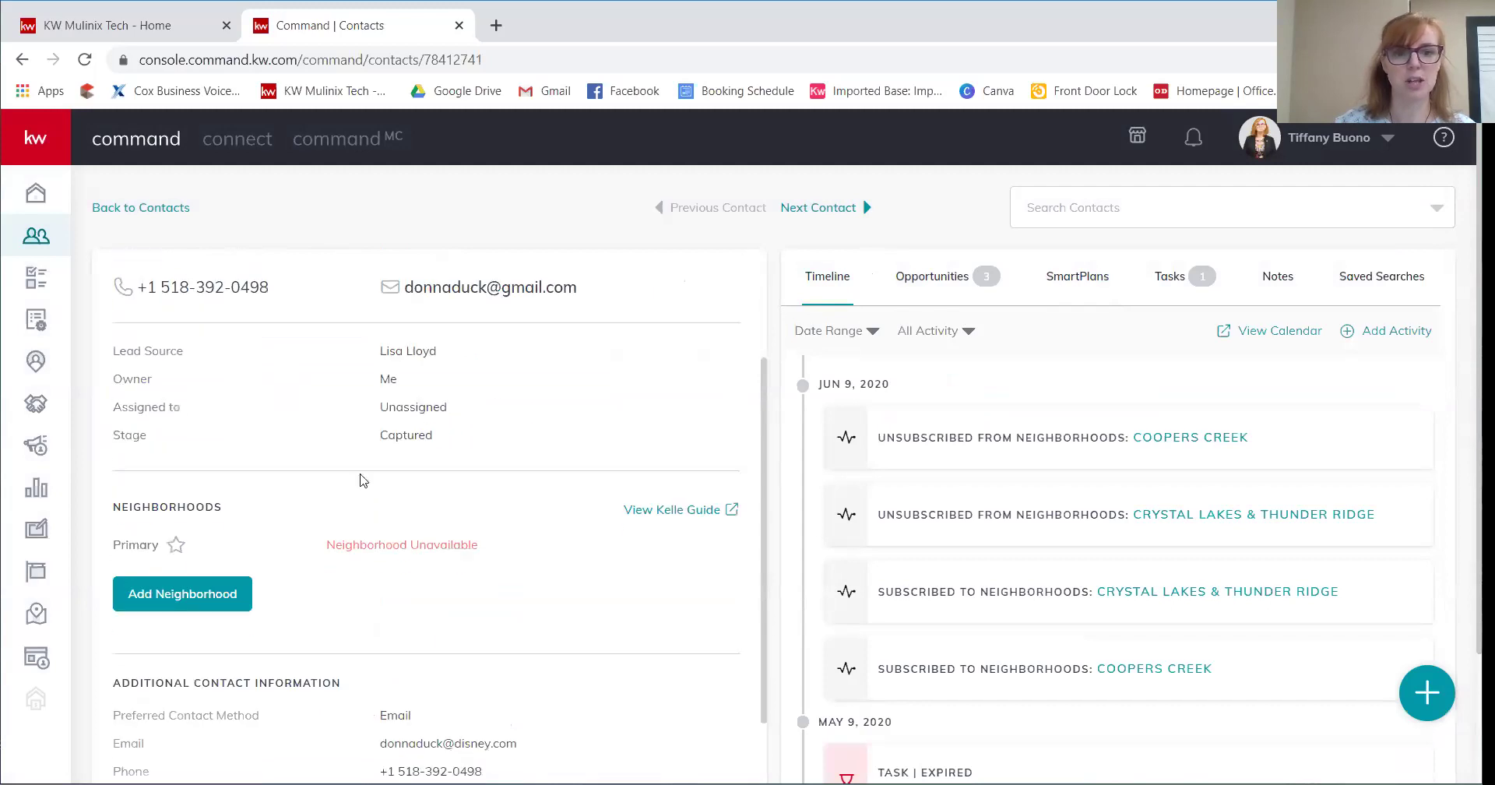
scroll(311, 483, "down", 3)
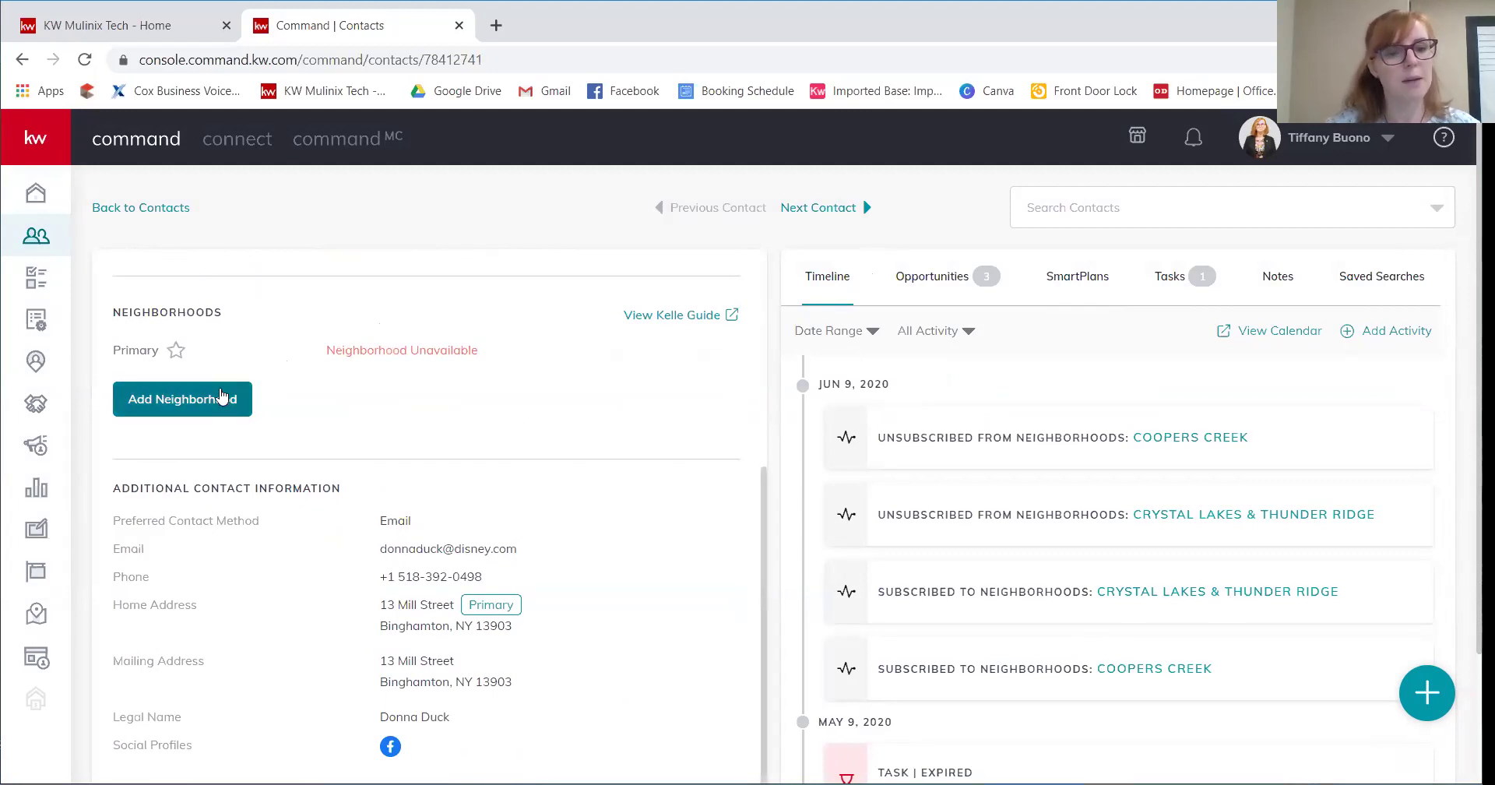
left_click(220, 395)
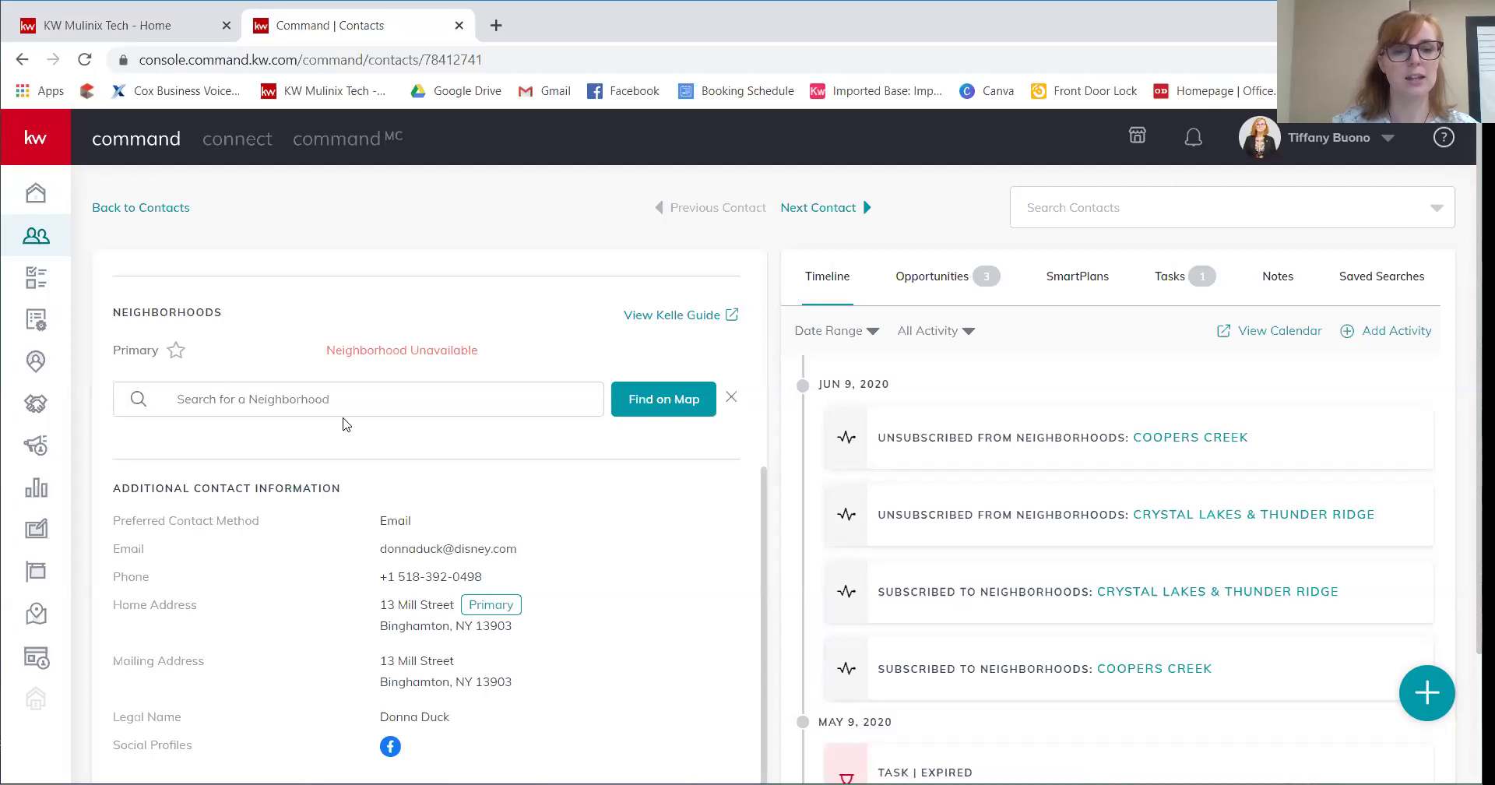
left_click(346, 405)
type("norm")
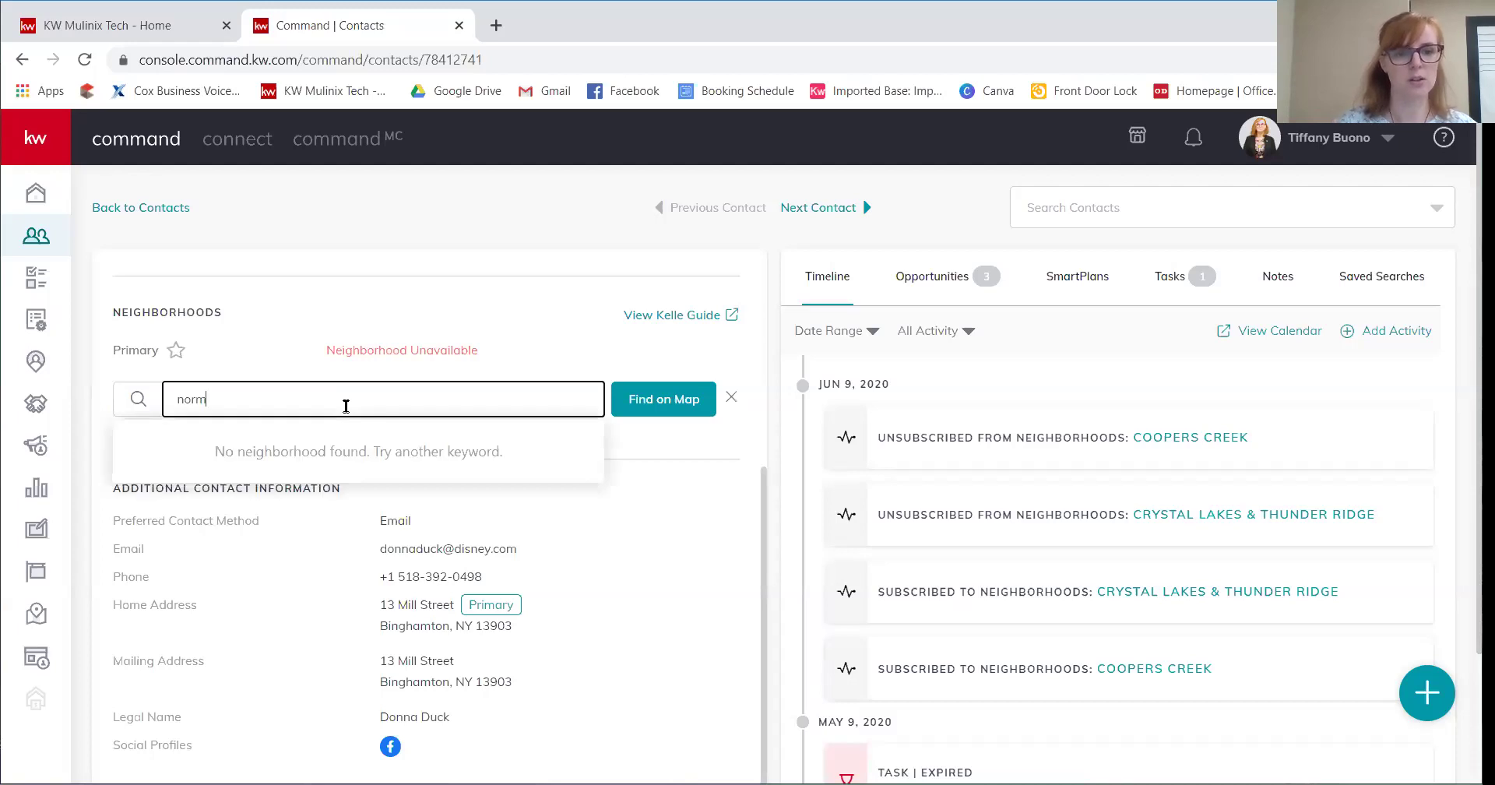
type("an")
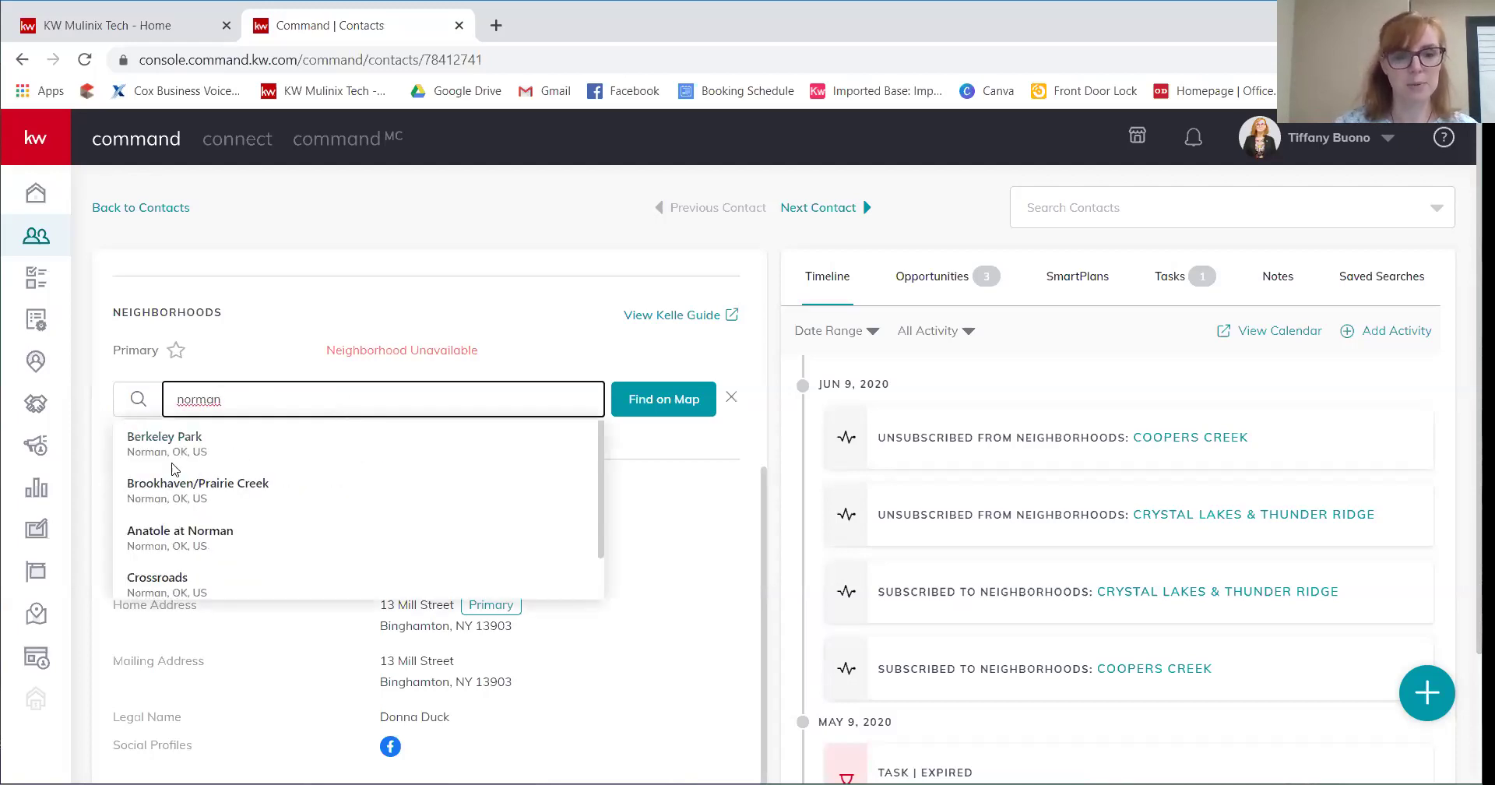
left_click(165, 583)
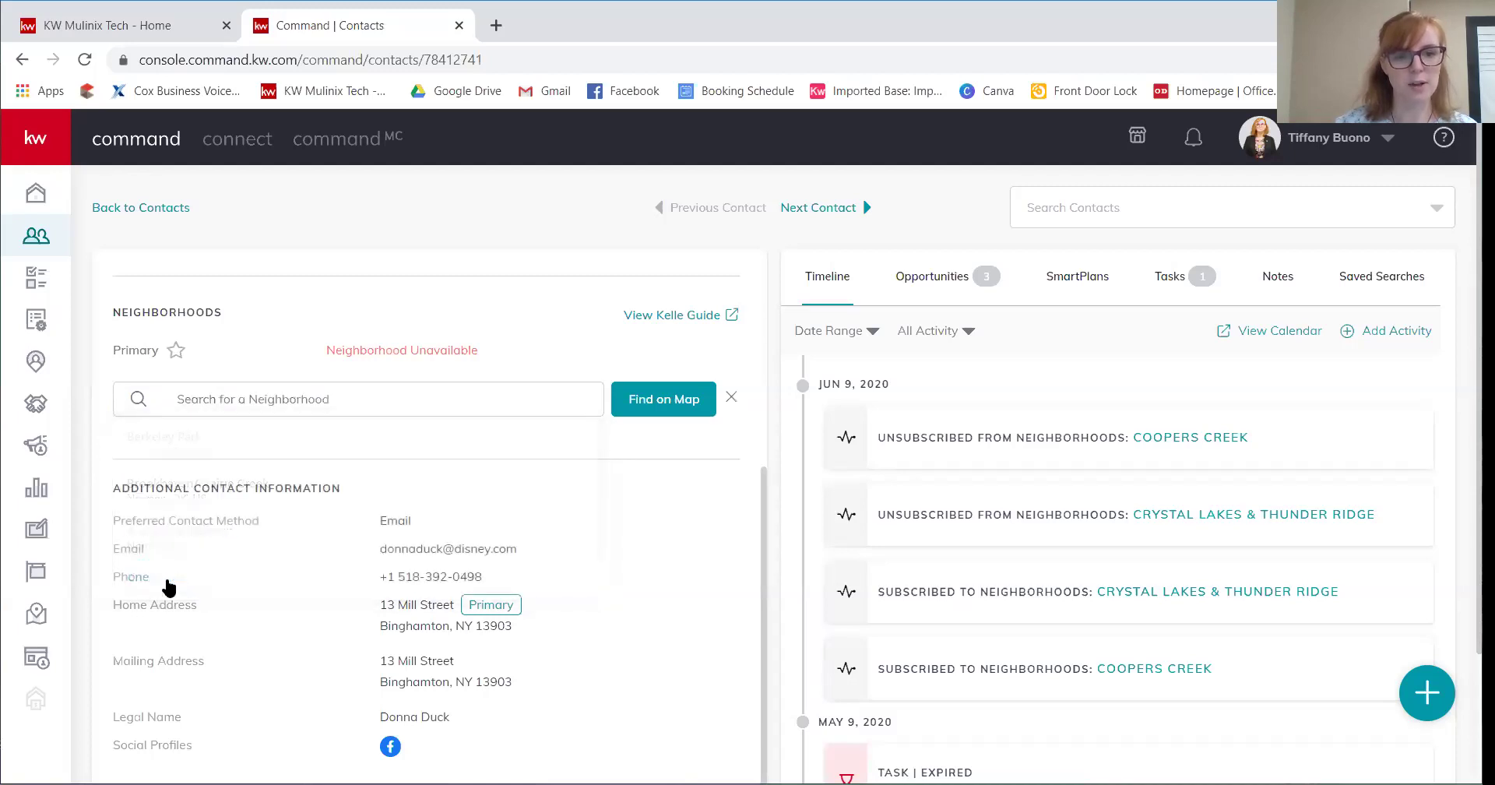
- Review the Crossroads map and suggested neighborhoods, and remove Crossroads from the contact
scroll(456, 314, "down", 3)
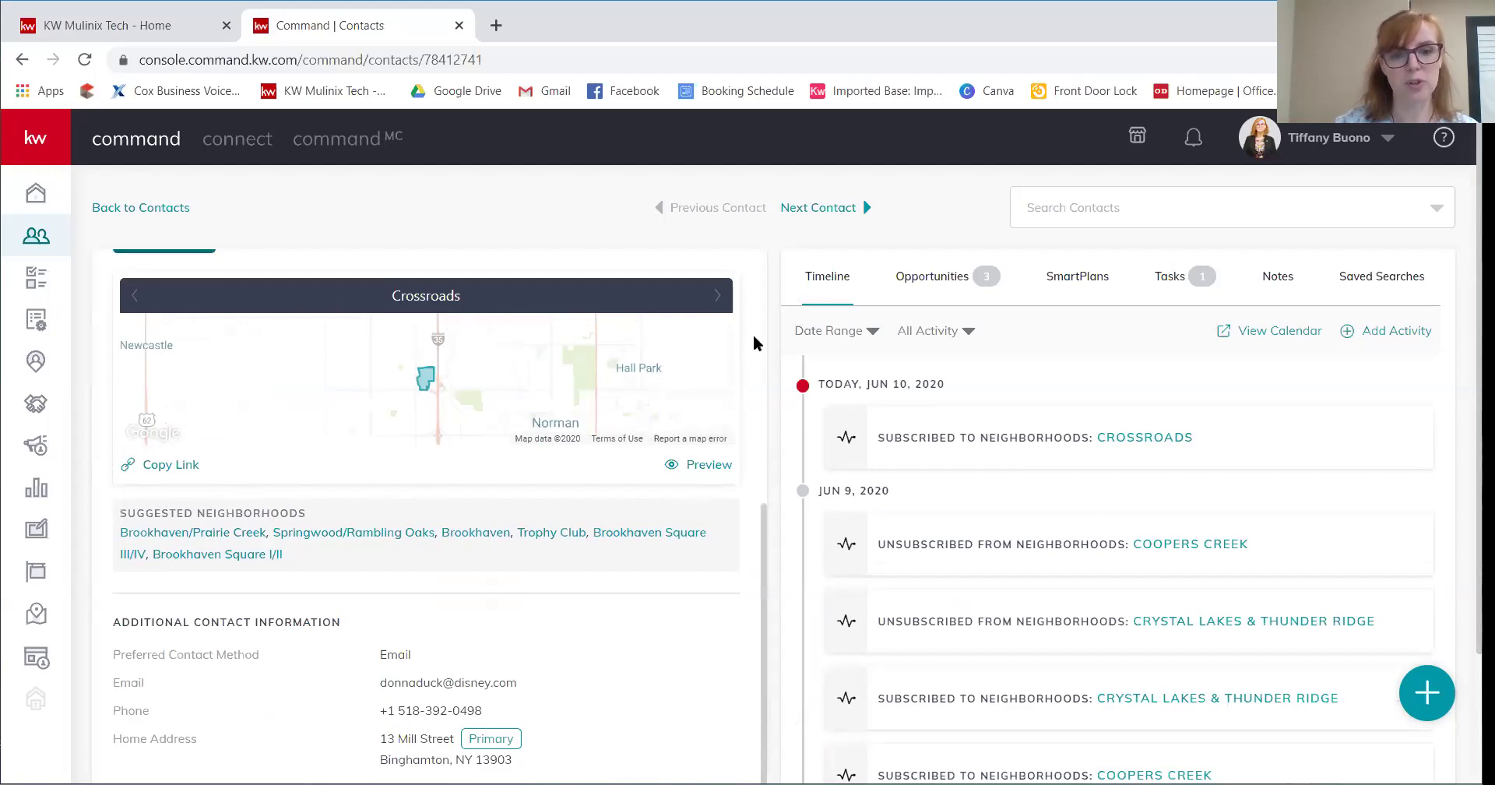
scroll(342, 318, "up", 3)
scroll(148, 424, "down", 3)
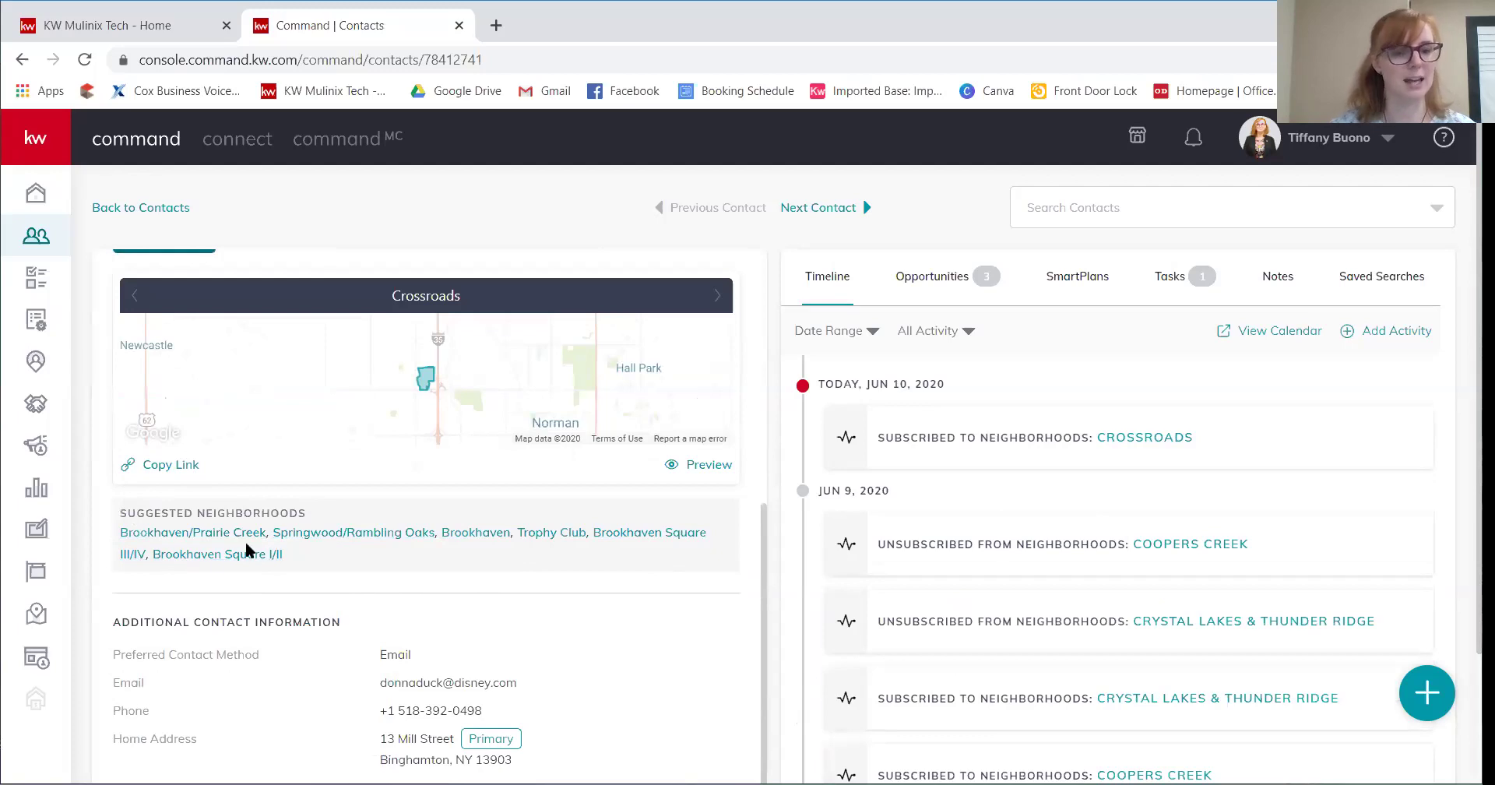
scroll(240, 434, "up", 3)
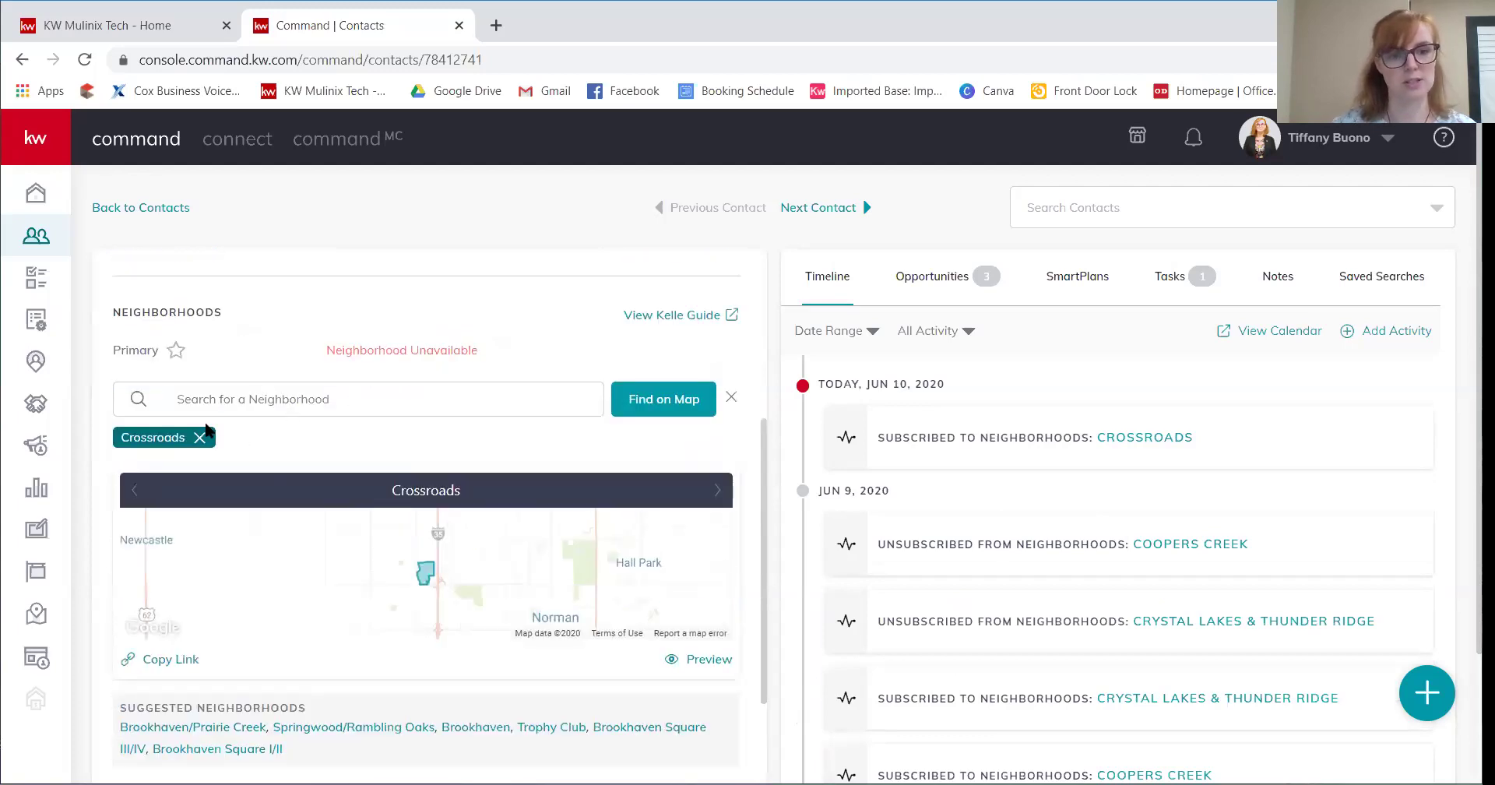
left_click(200, 437)
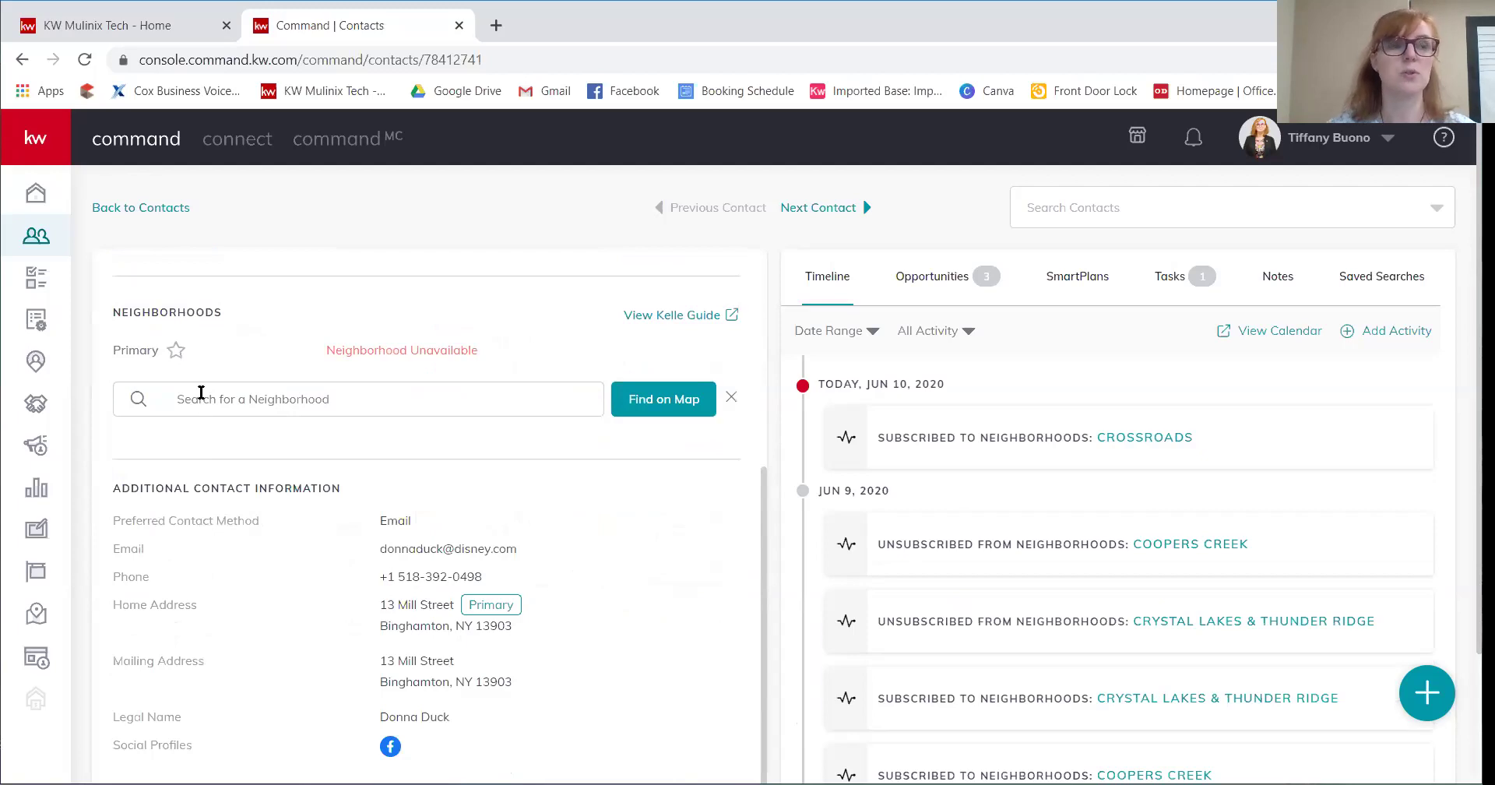
- Select the Southside and Westside District 3 neighborhoods on the map and save them to the contact
left_click(654, 403)
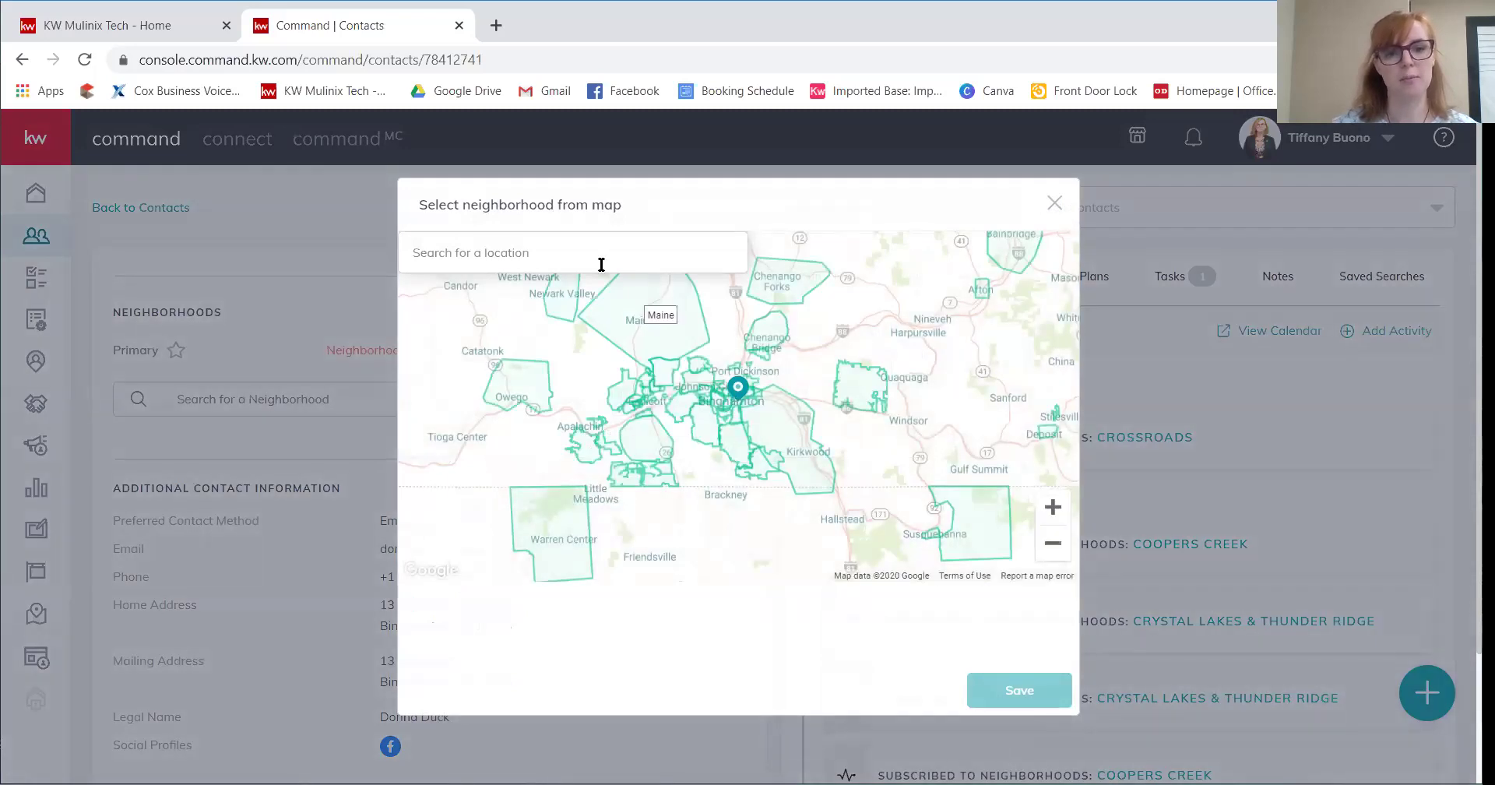
scroll(687, 425, "up", 1)
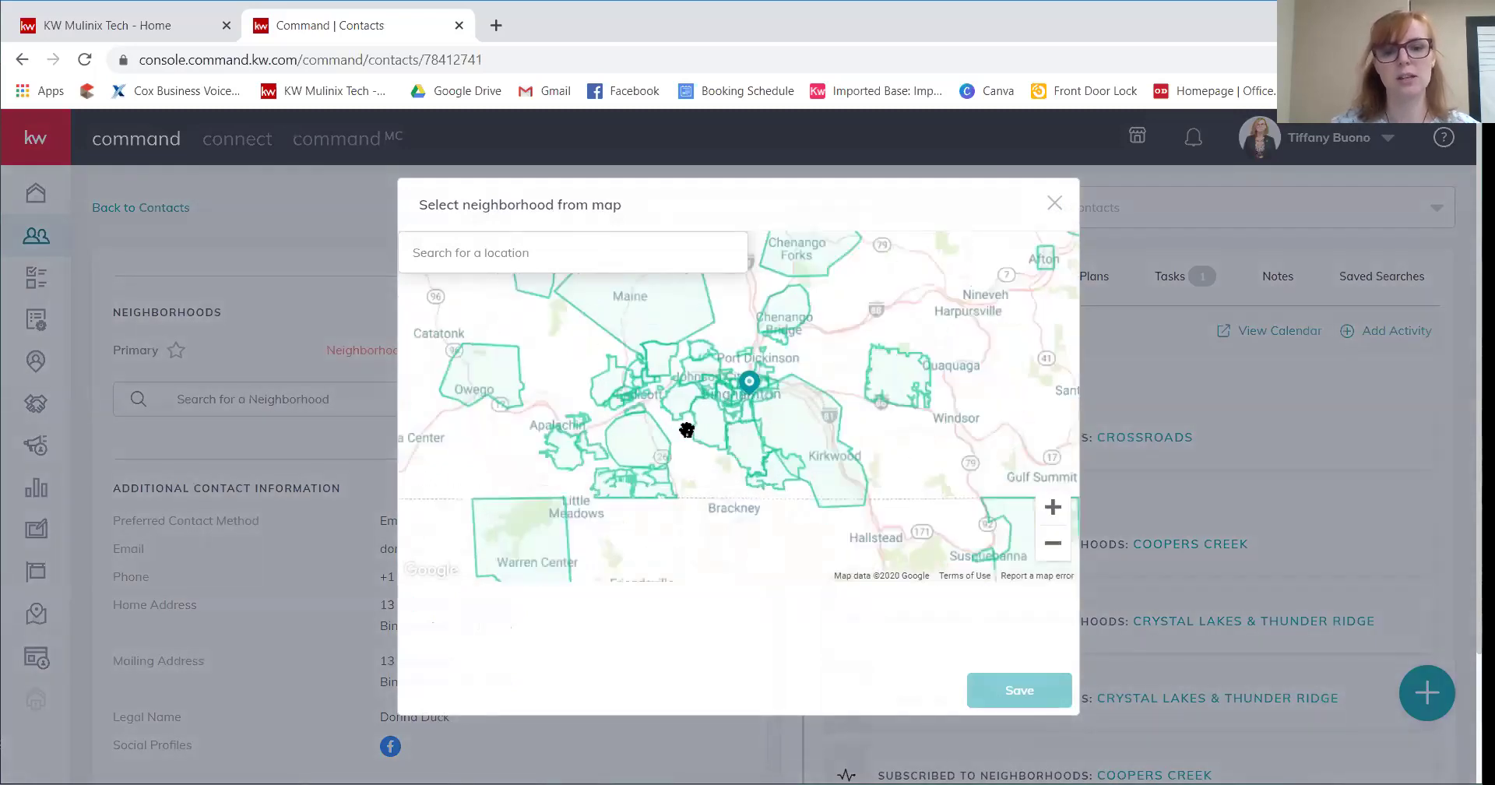
left_click(761, 399)
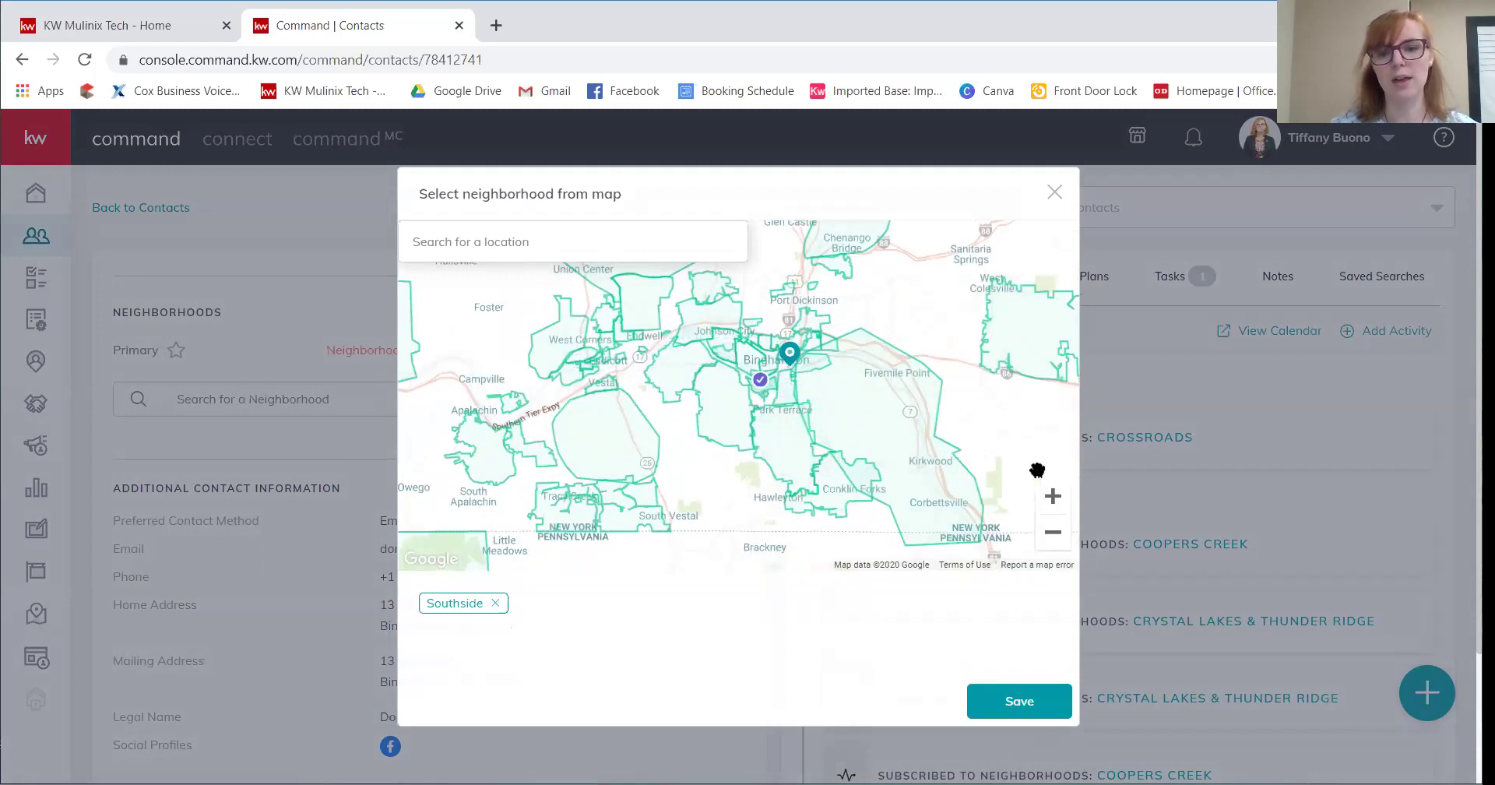
left_click(1052, 496)
left_click(1052, 497)
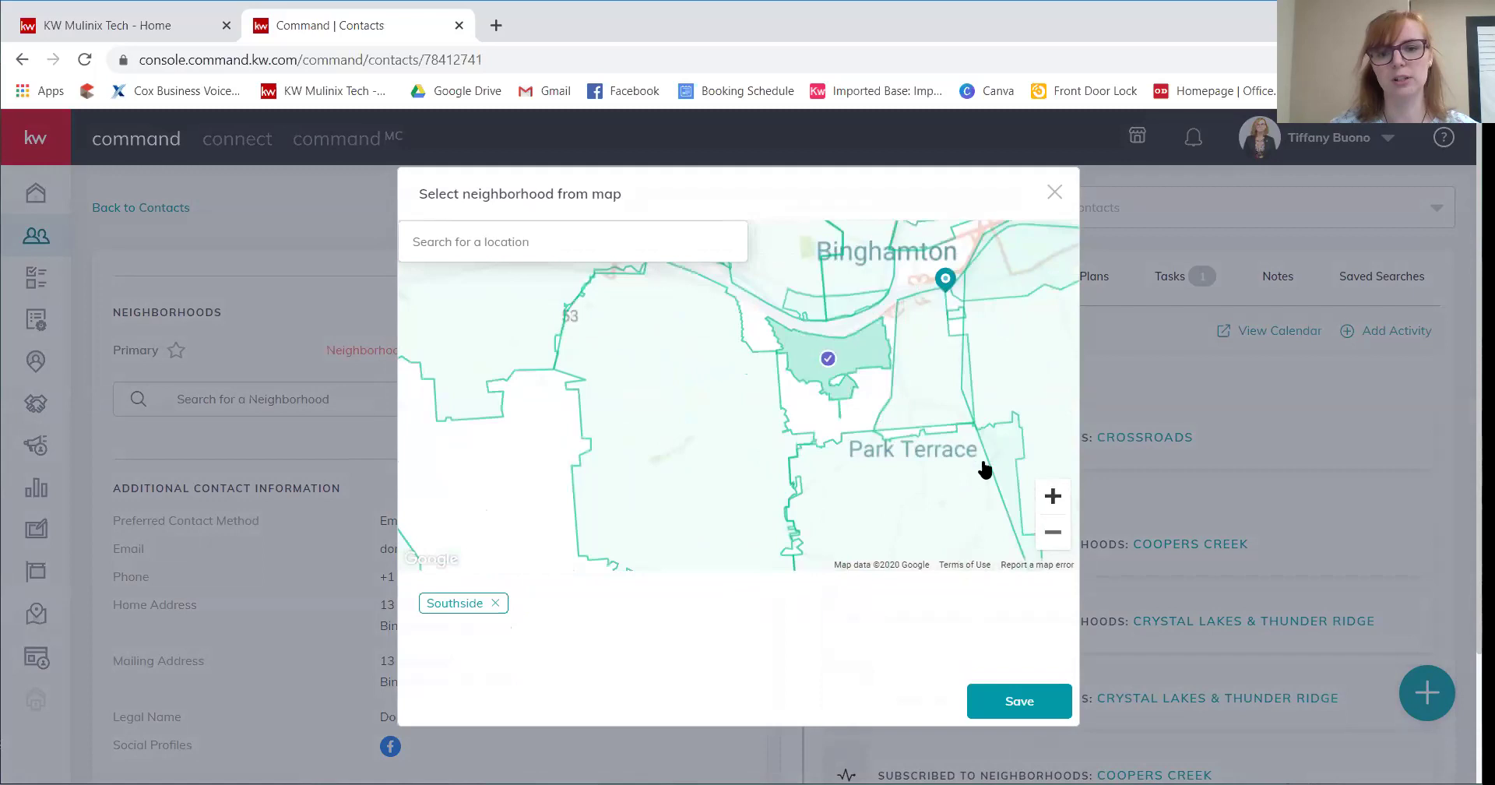
left_click_drag(876, 478, 756, 559)
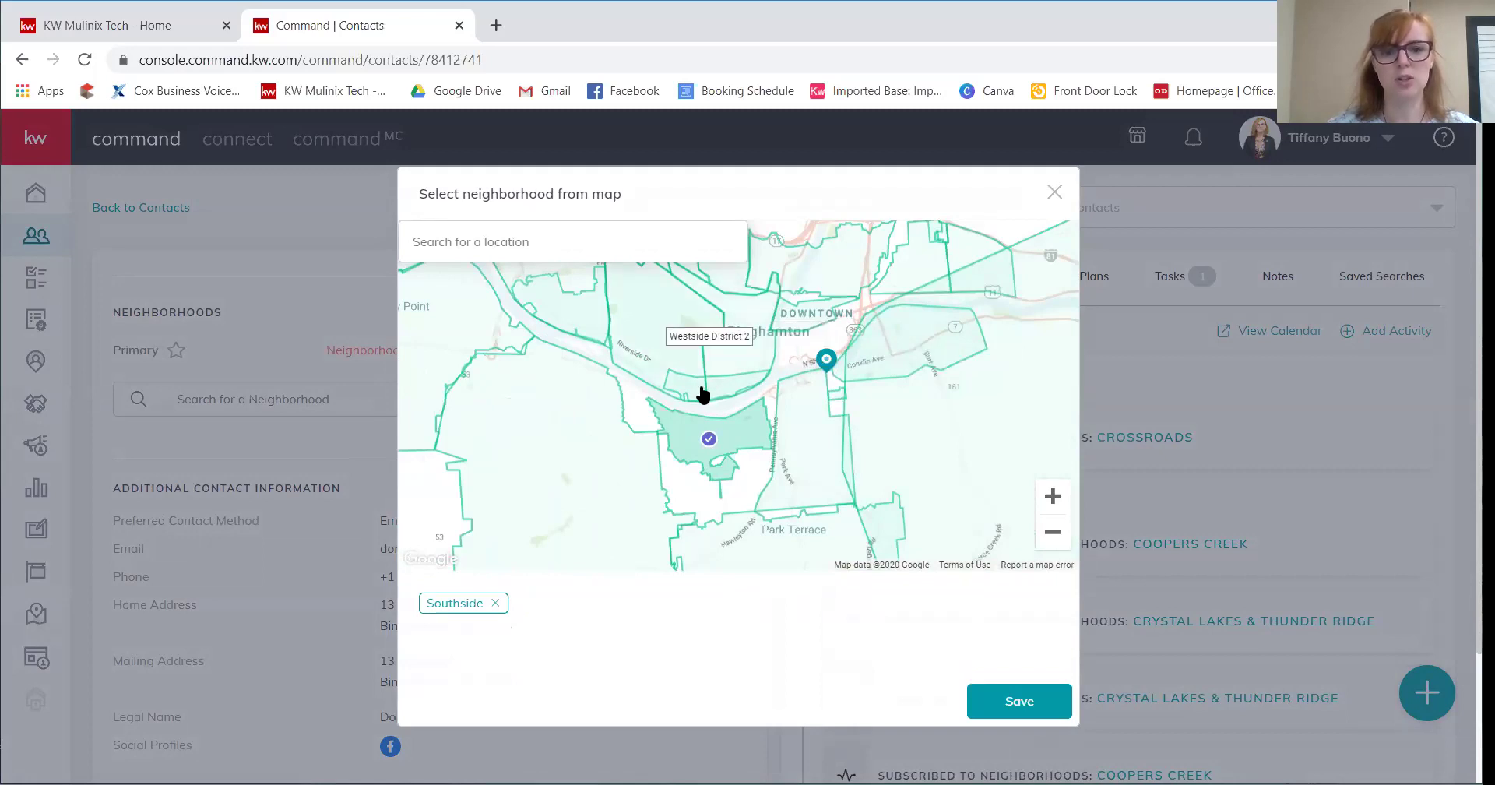
left_click(741, 392)
left_click(1022, 701)
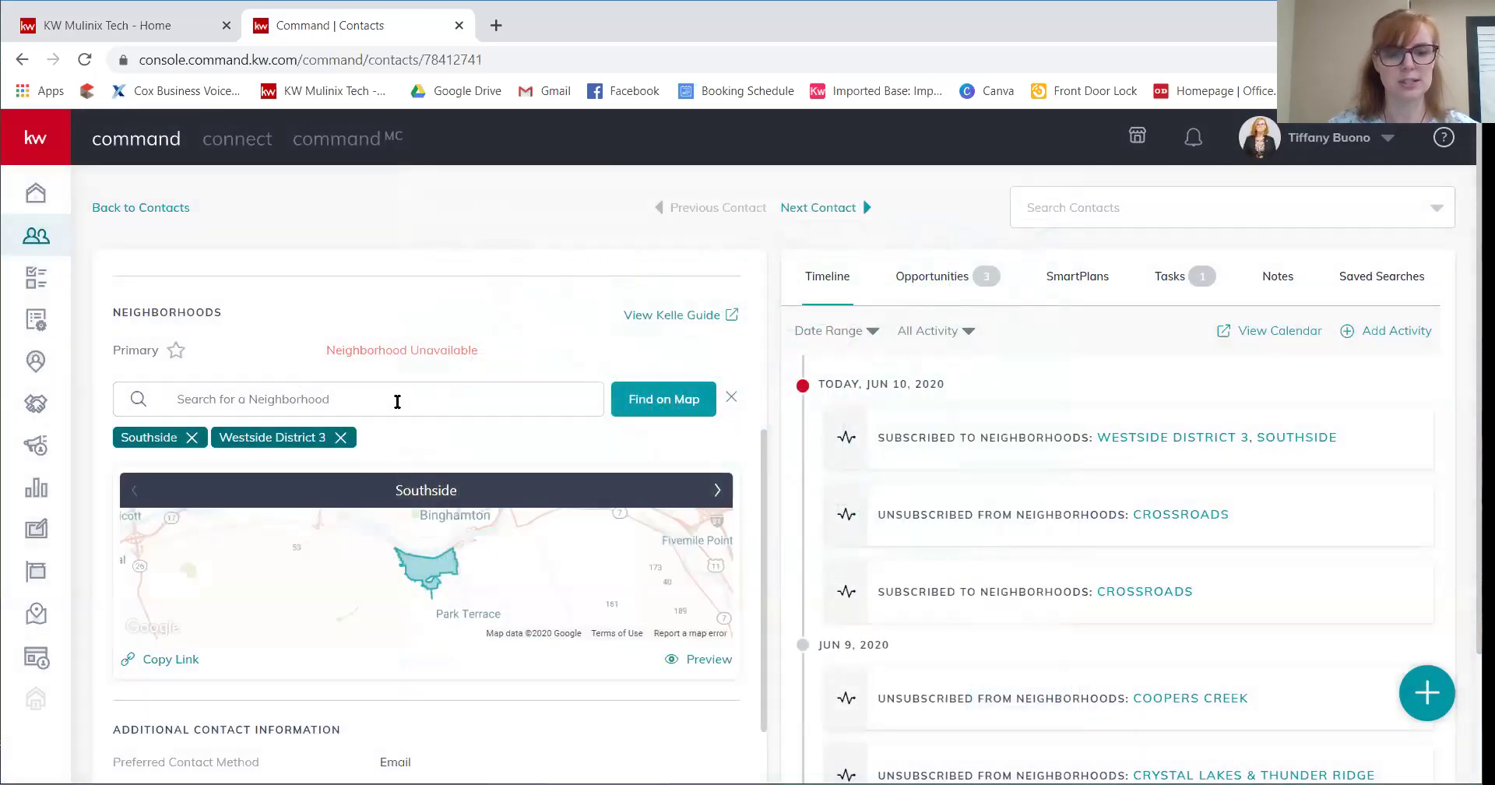
- Remove the Southside and Westside District 3 neighborhoods from the contact
scroll(399, 400, "down", 1)
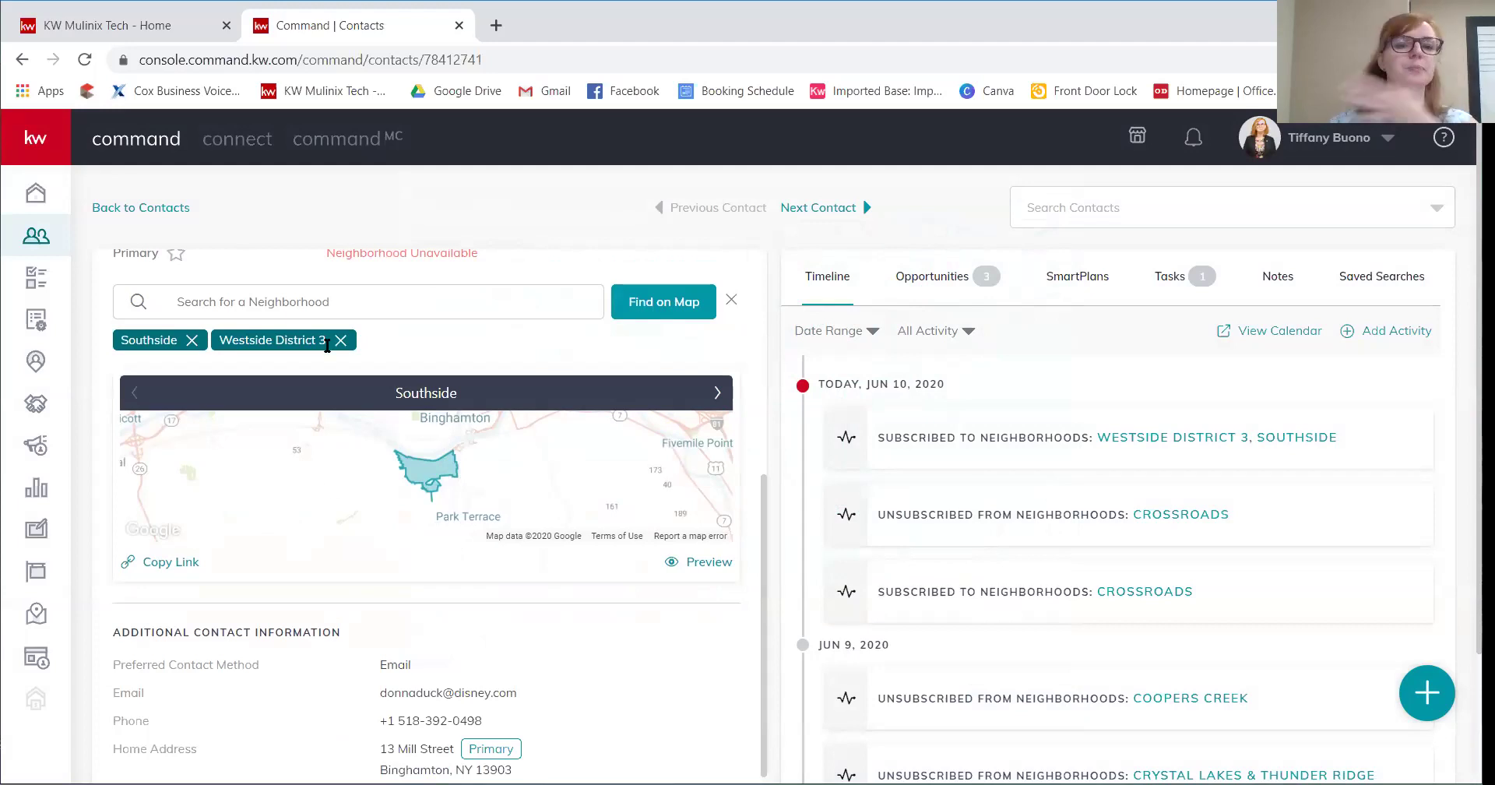
scroll(274, 351, "up", 1)
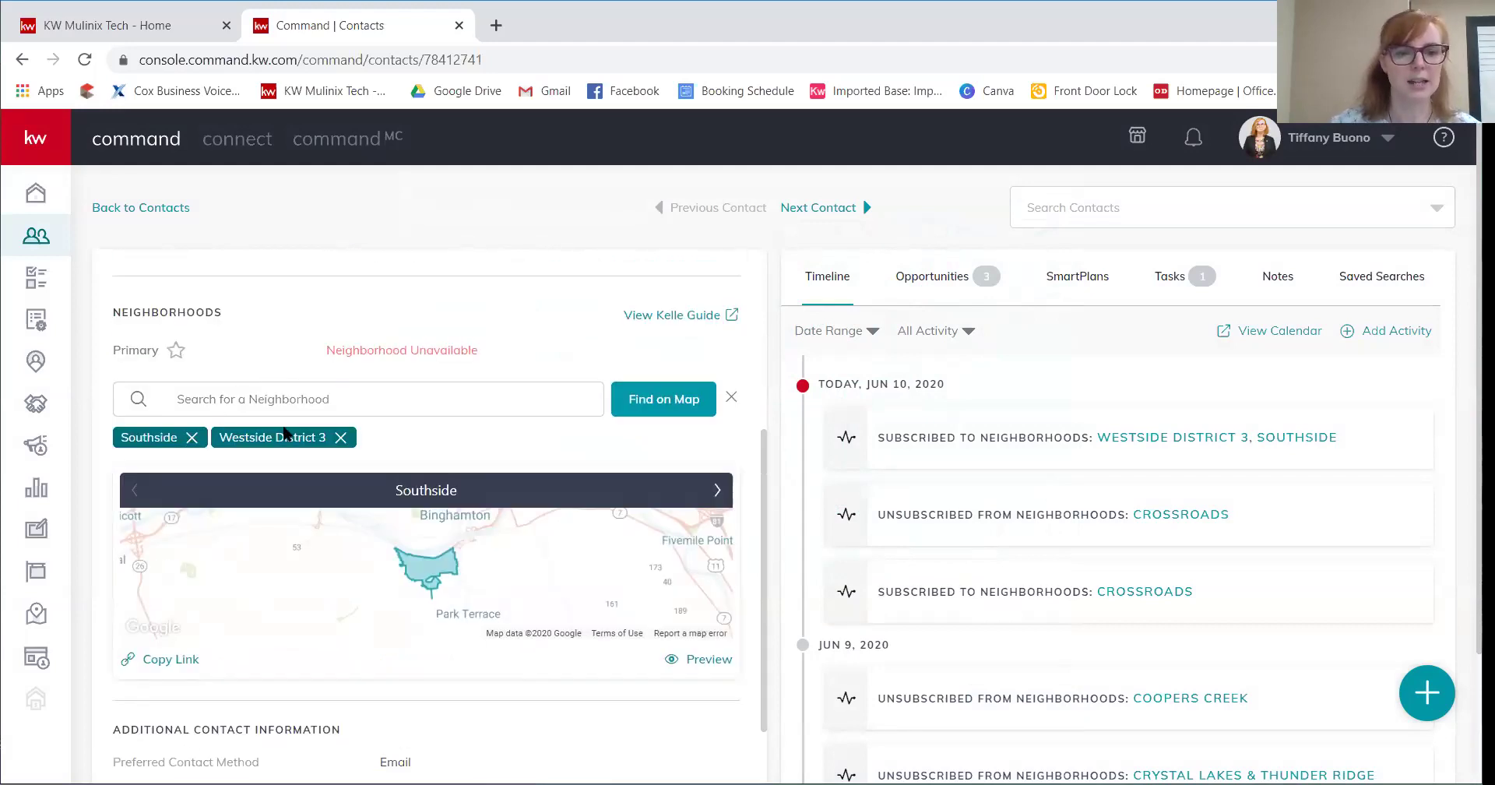
left_click(192, 438)
left_click(243, 437)
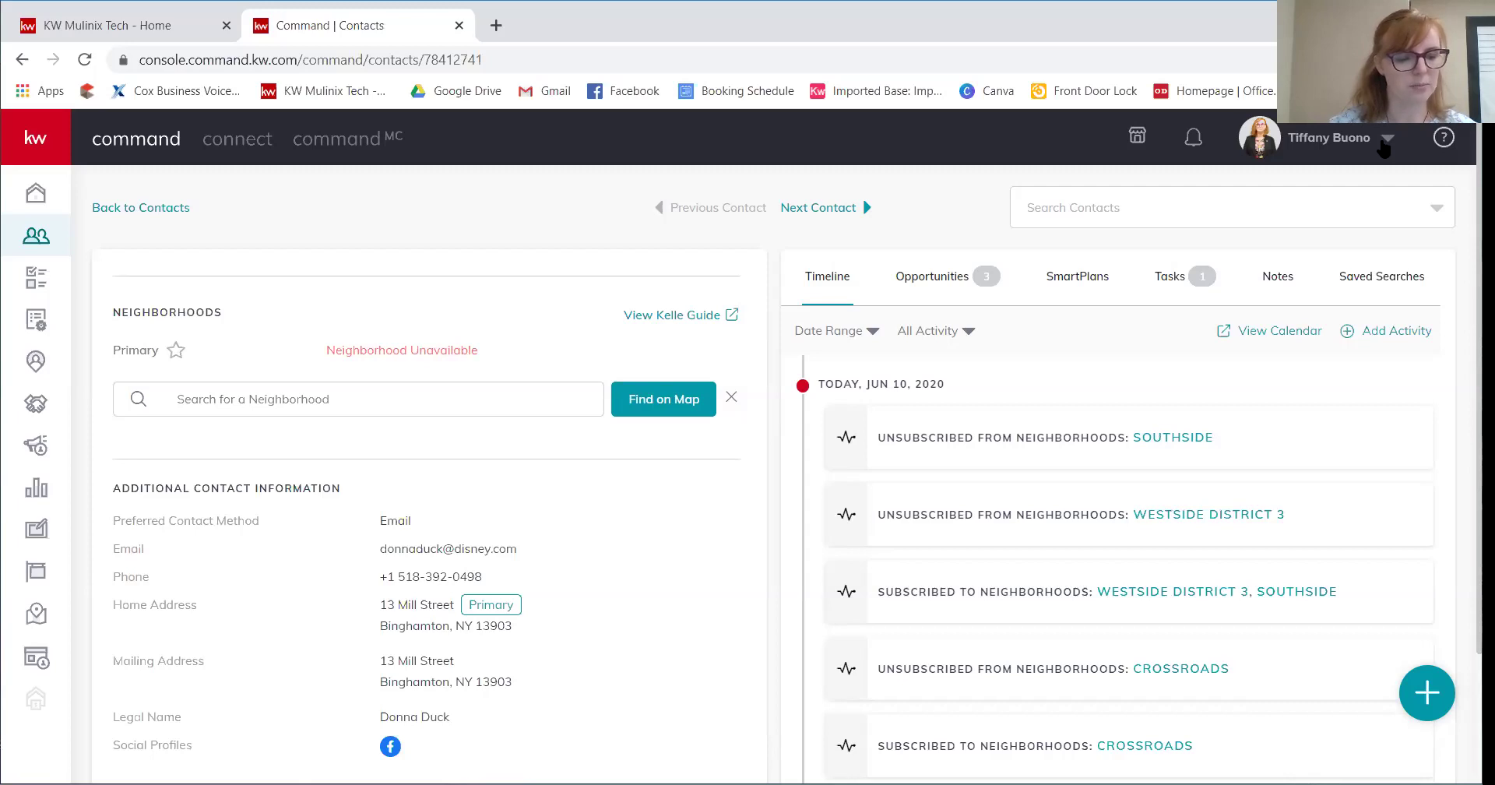
- Open Command Training from the account options and go to the SmartPlans training under "I want to Command my Database"
left_click(1383, 147)
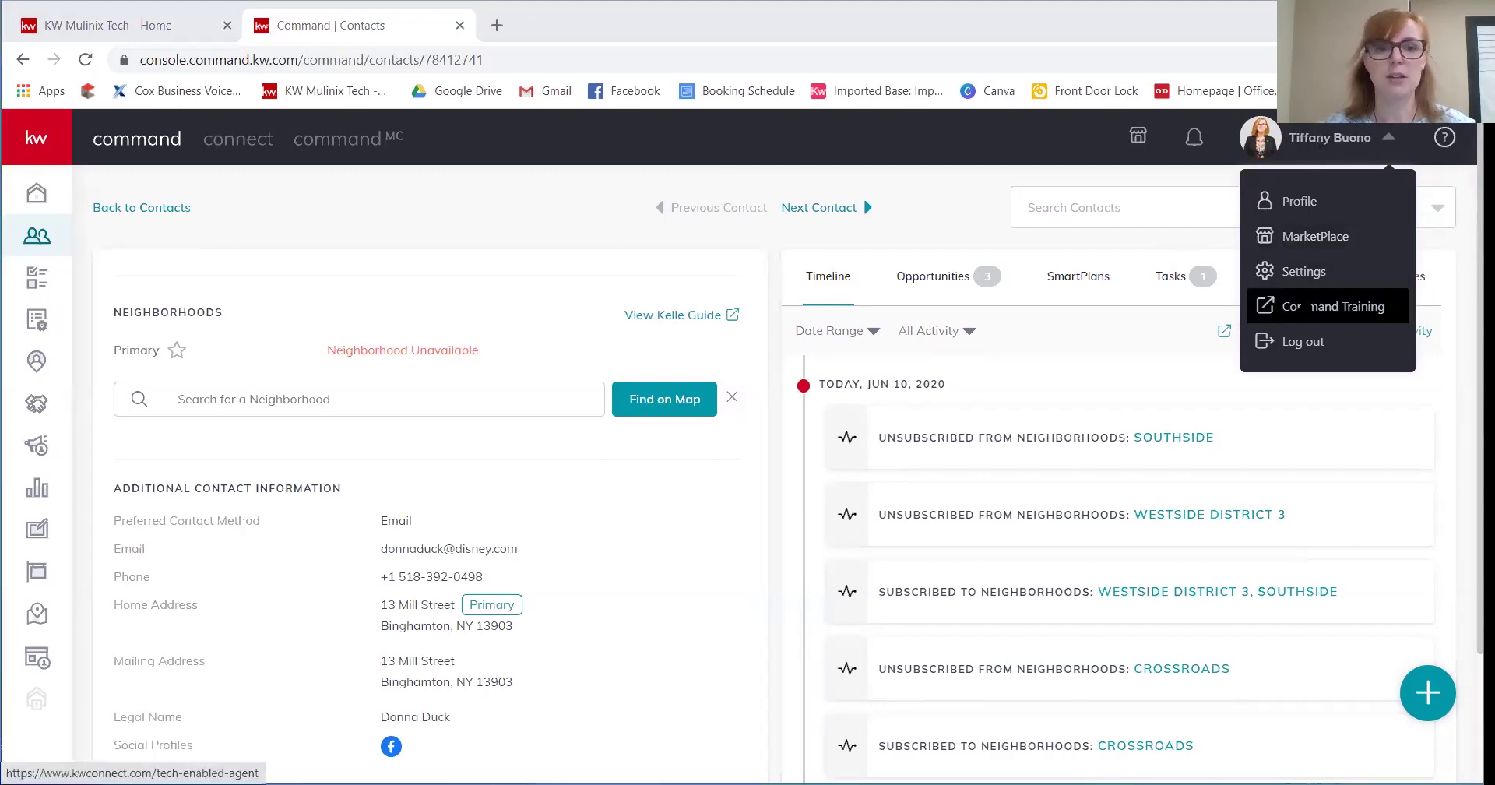
left_click(1304, 306)
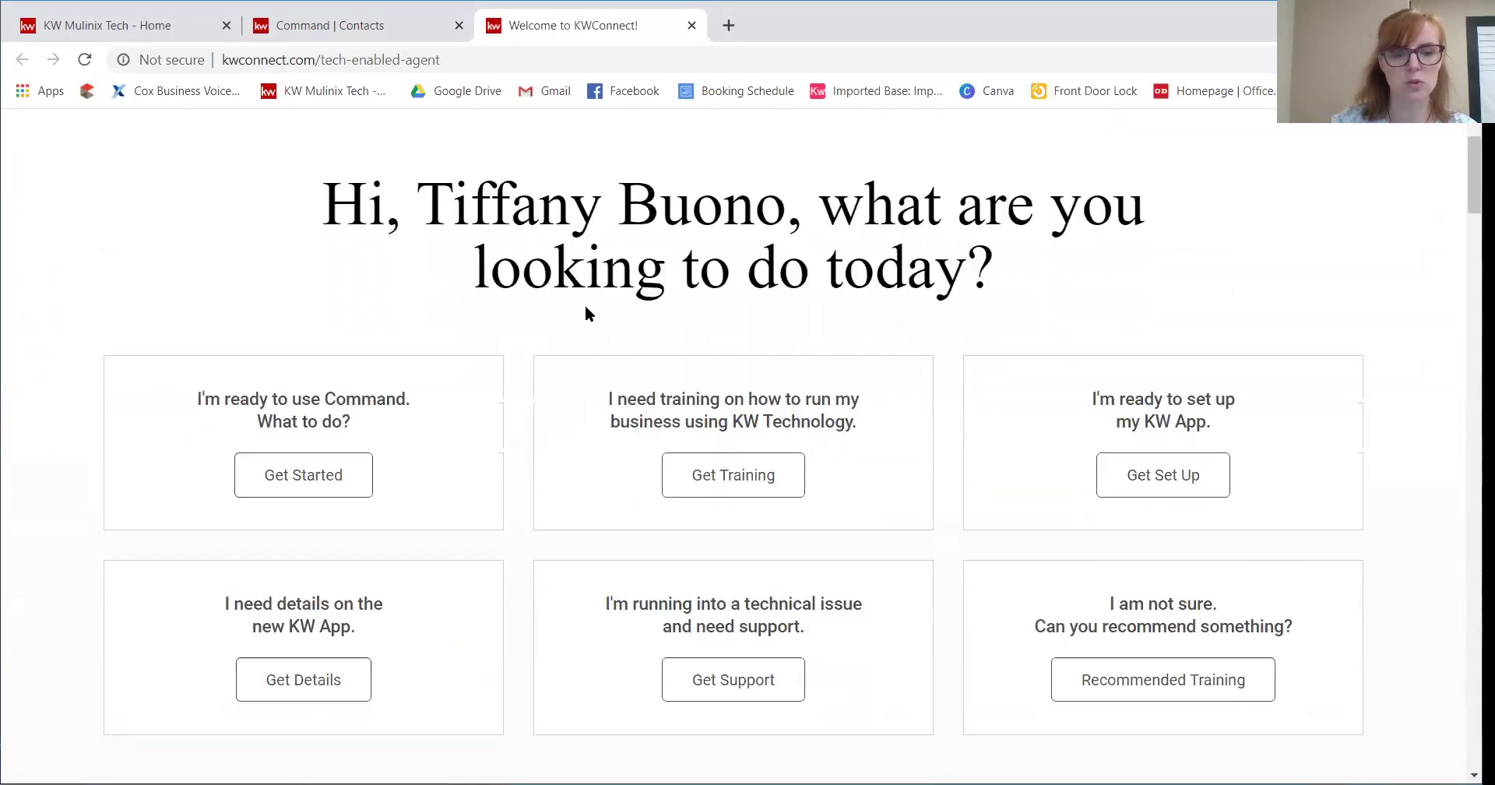
scroll(588, 307, "down", 3)
scroll(591, 308, "down", 15)
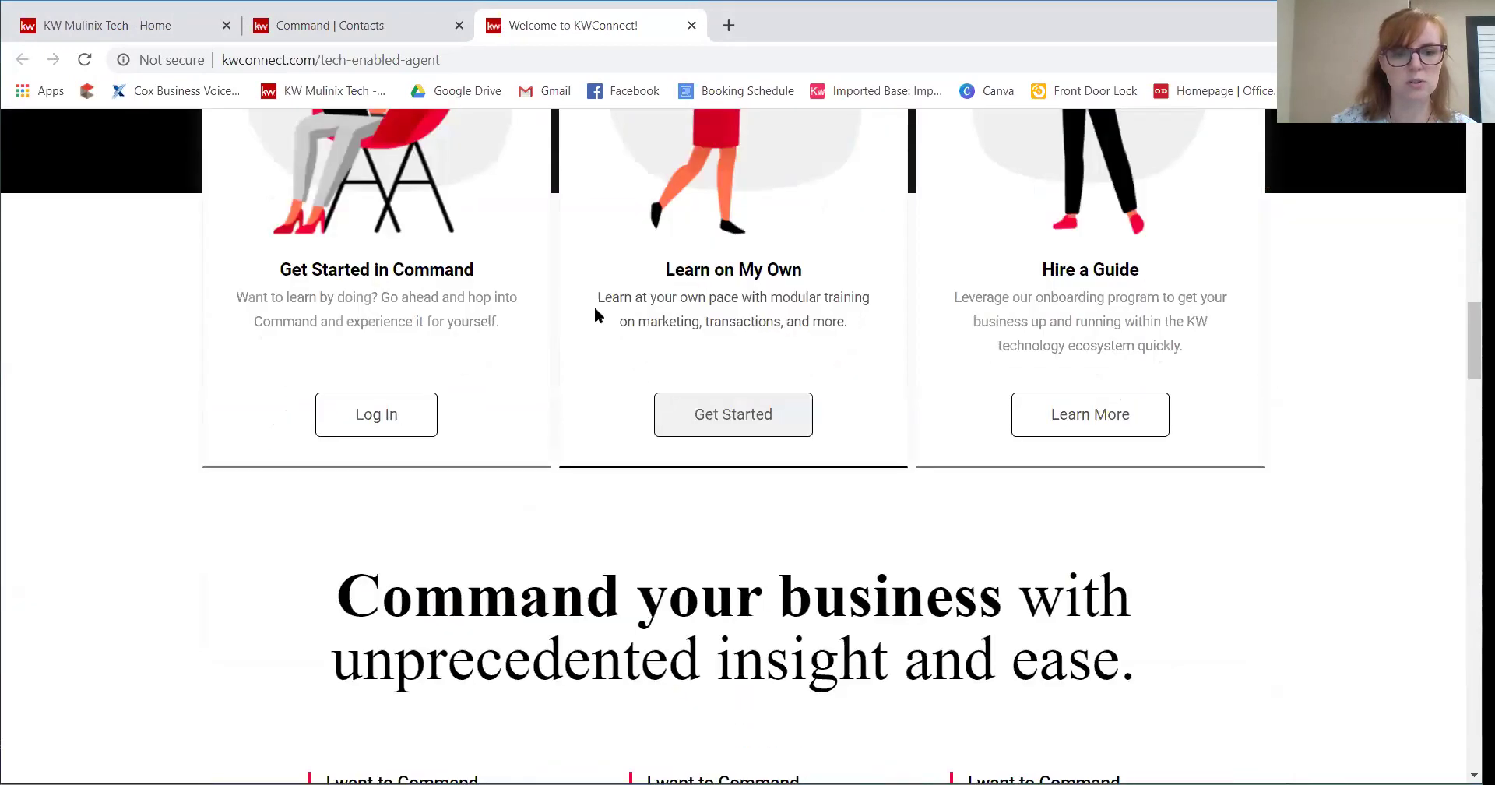
scroll(597, 310, "down", 2)
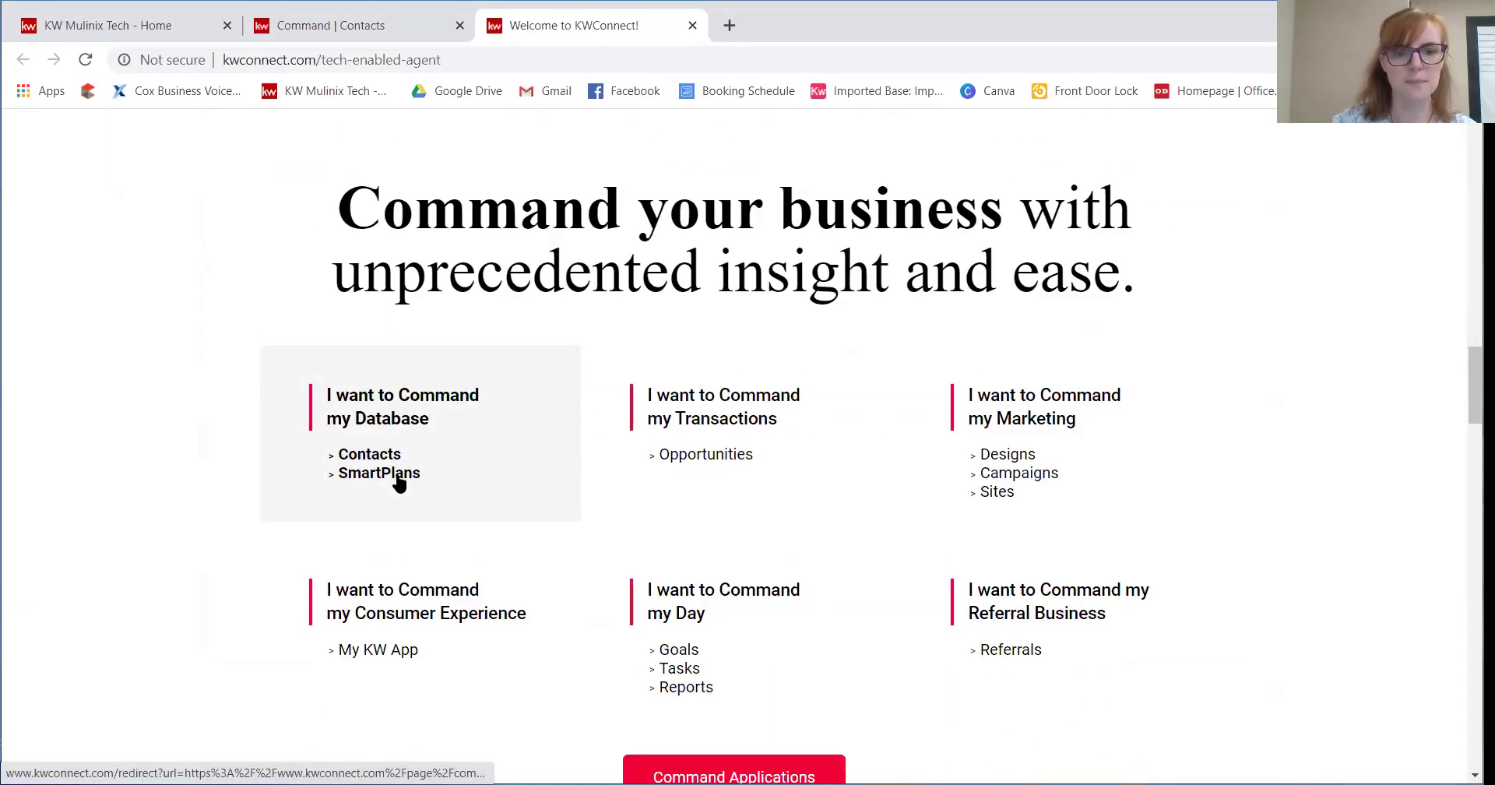
left_click(397, 475)
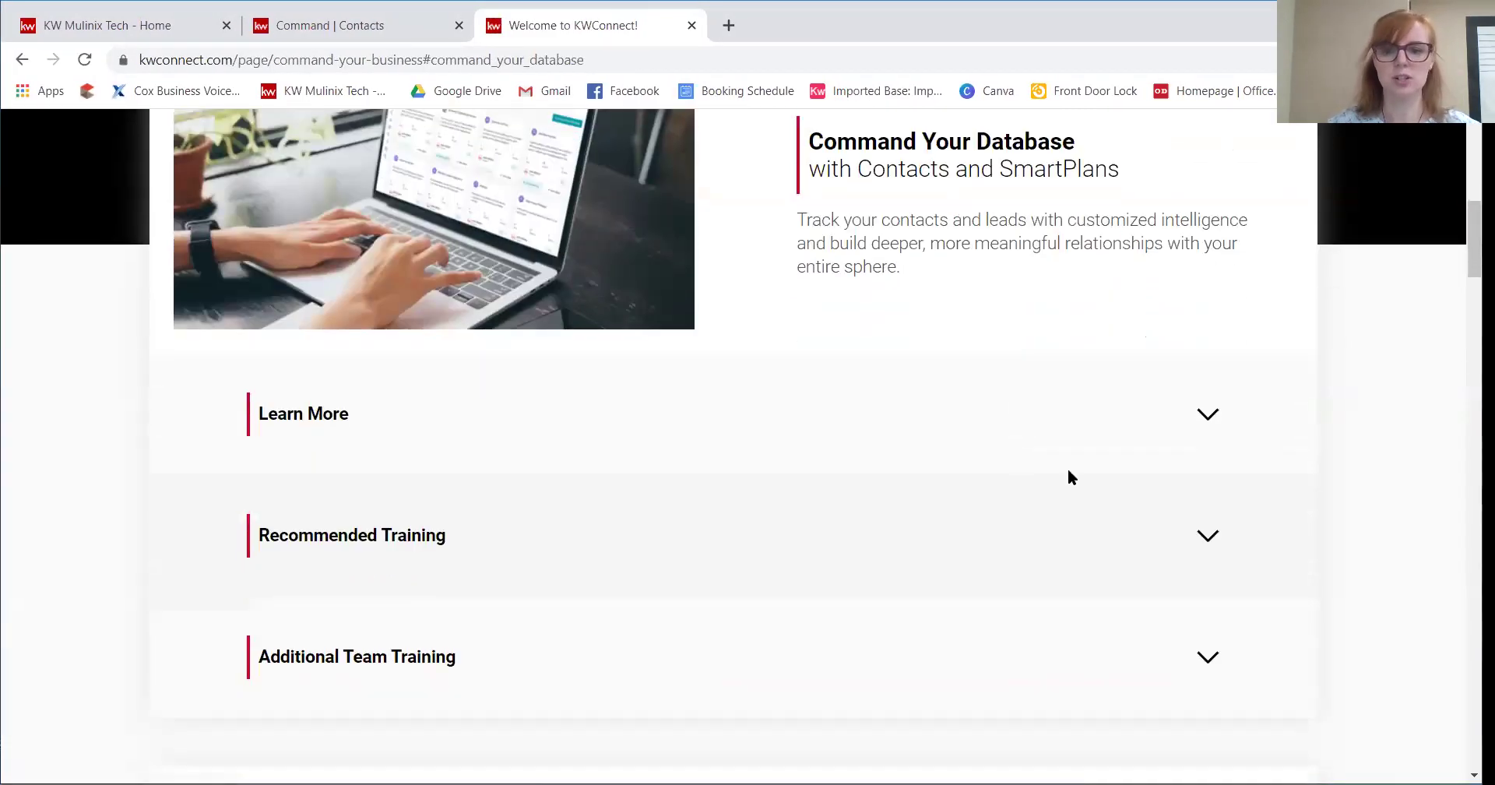
- Expand Recommended Training for Command Your Database and review its learning path and list of sessions
left_click(1208, 536)
scroll(871, 537, "down", 6)
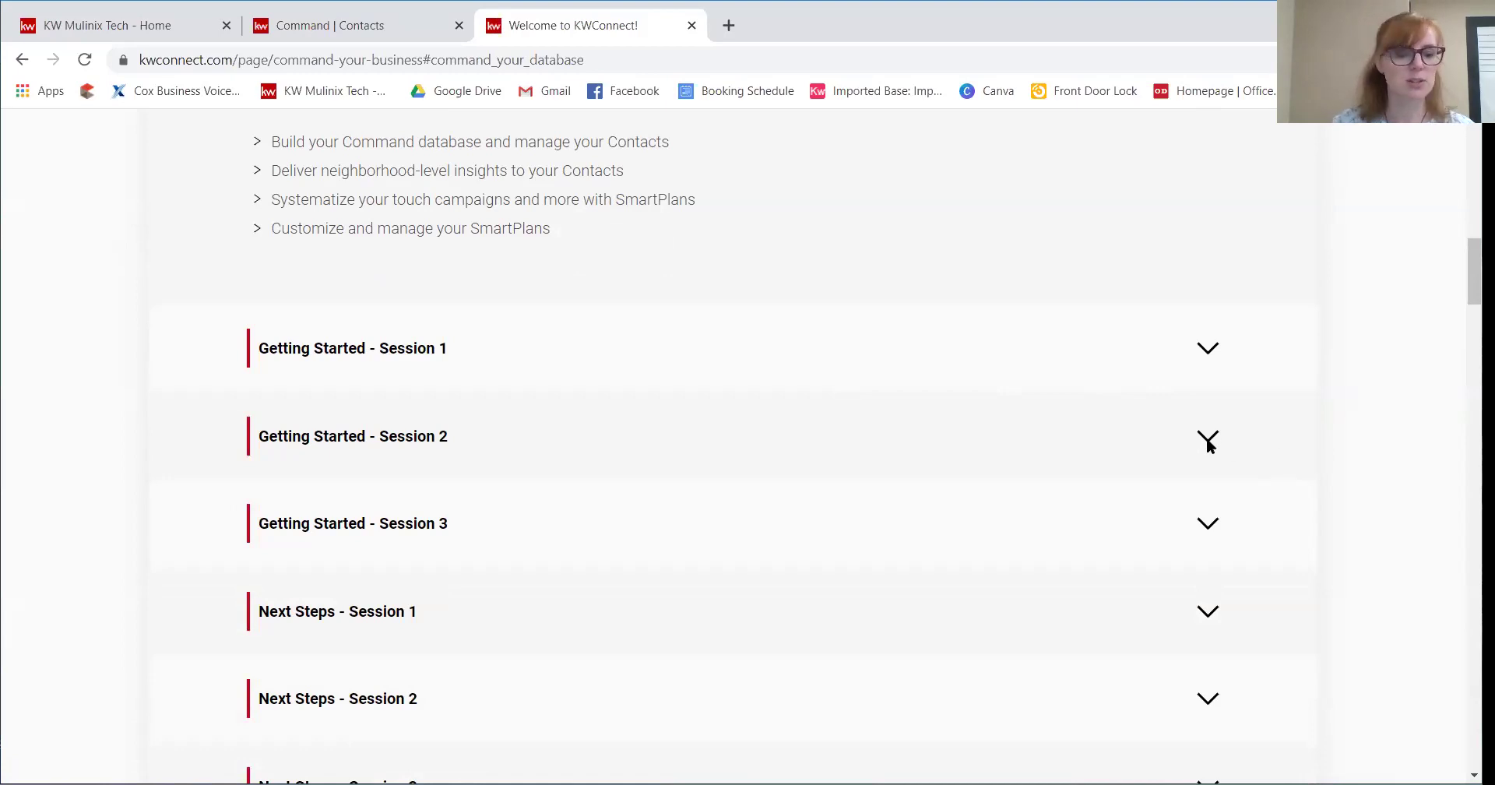
scroll(1125, 417, "up", 9)
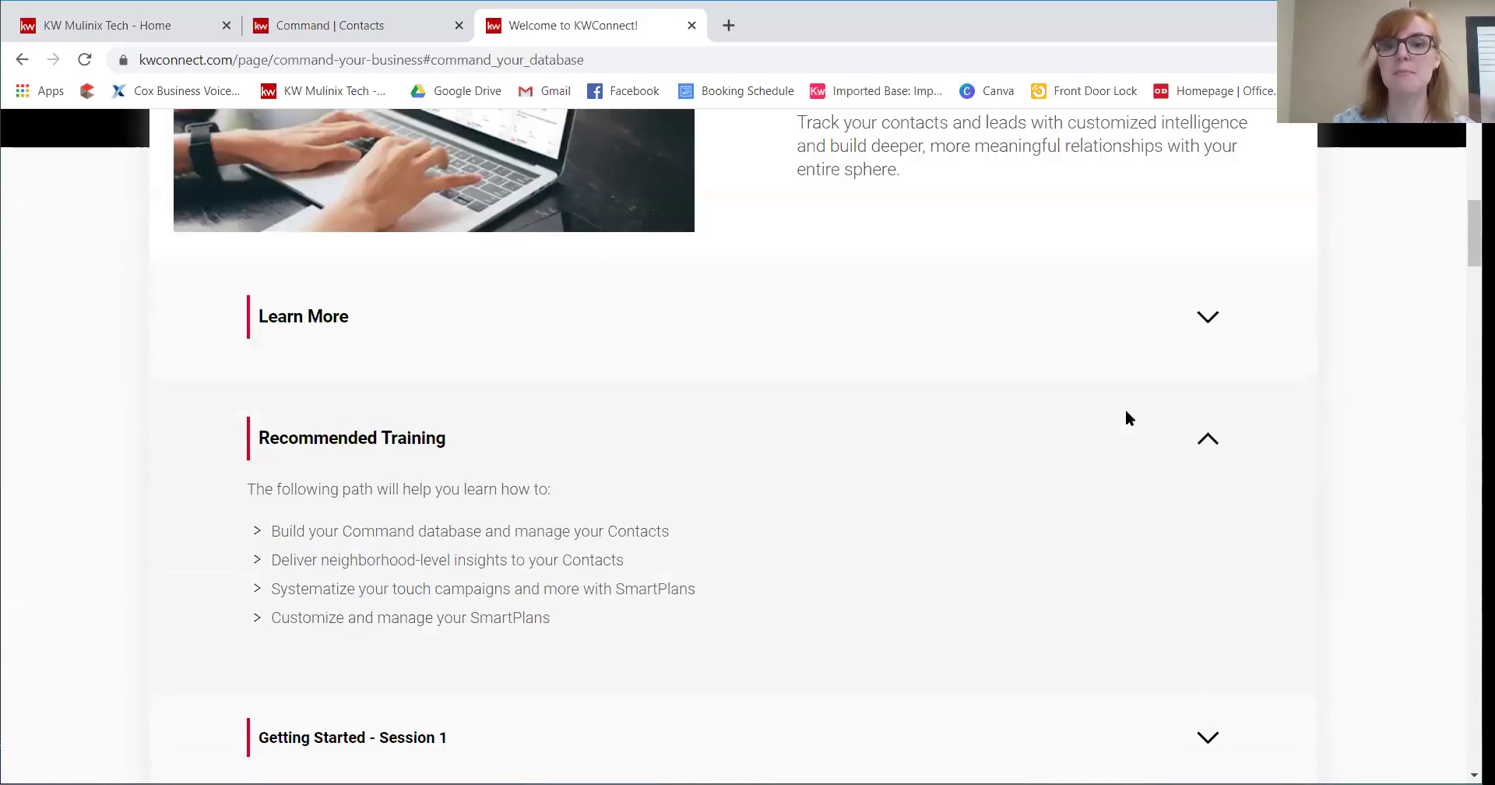
scroll(1125, 412, "down", 3)
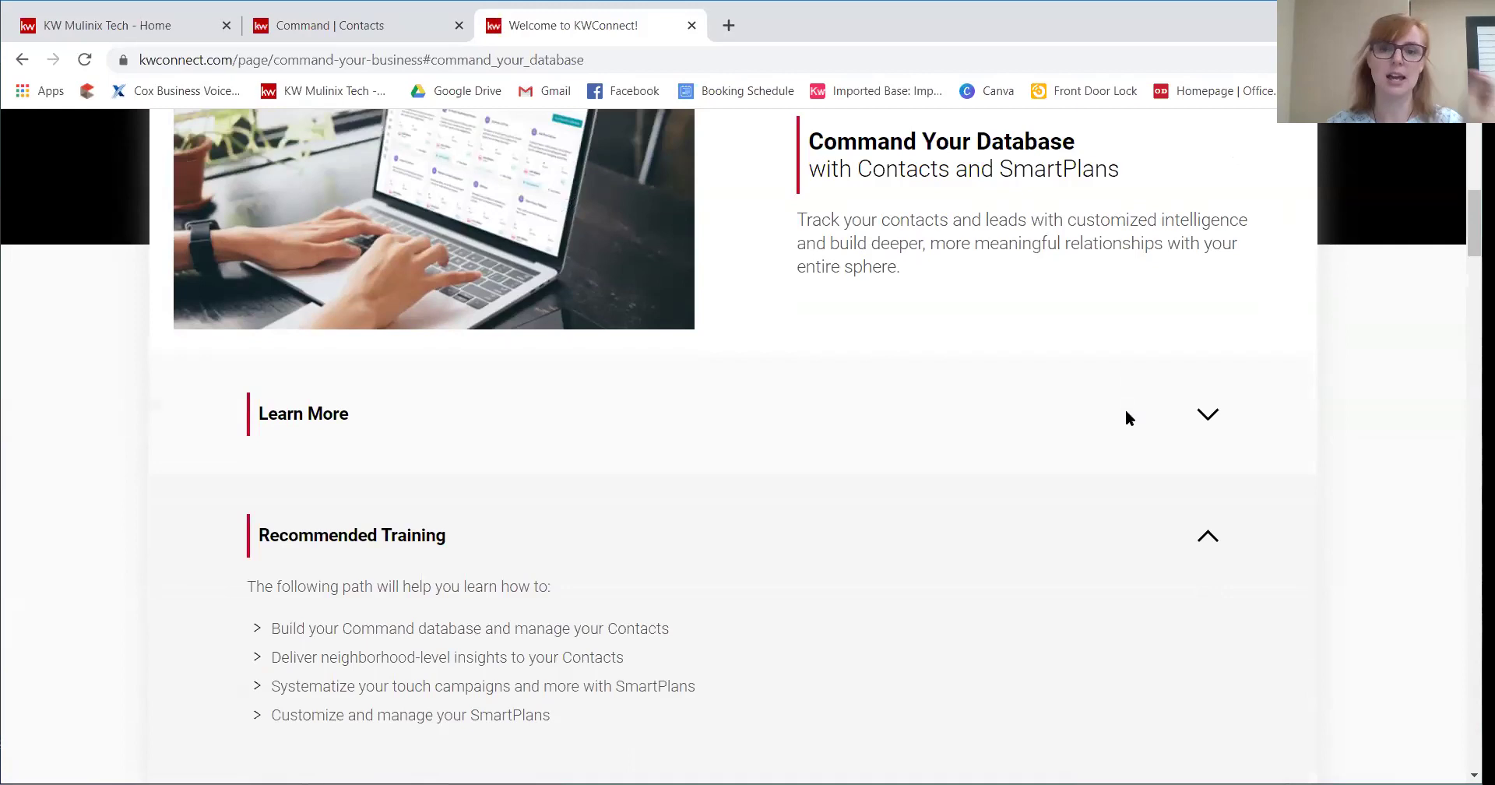
scroll(1126, 412, "down", 6)
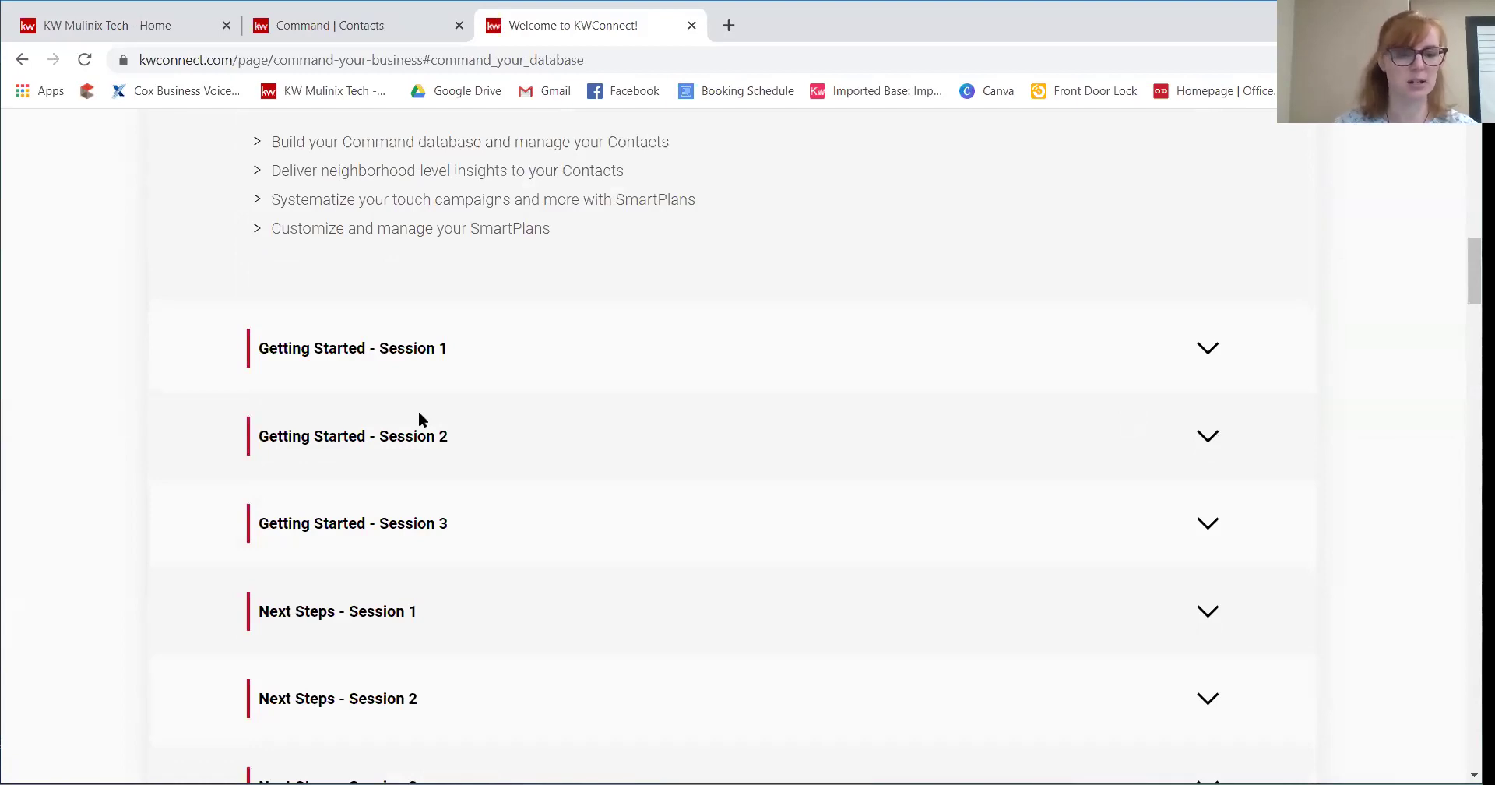
- Expand Getting Started - Session 2 and open the Add a Contact Monthly Neighborhood Nurture article
left_click(1207, 437)
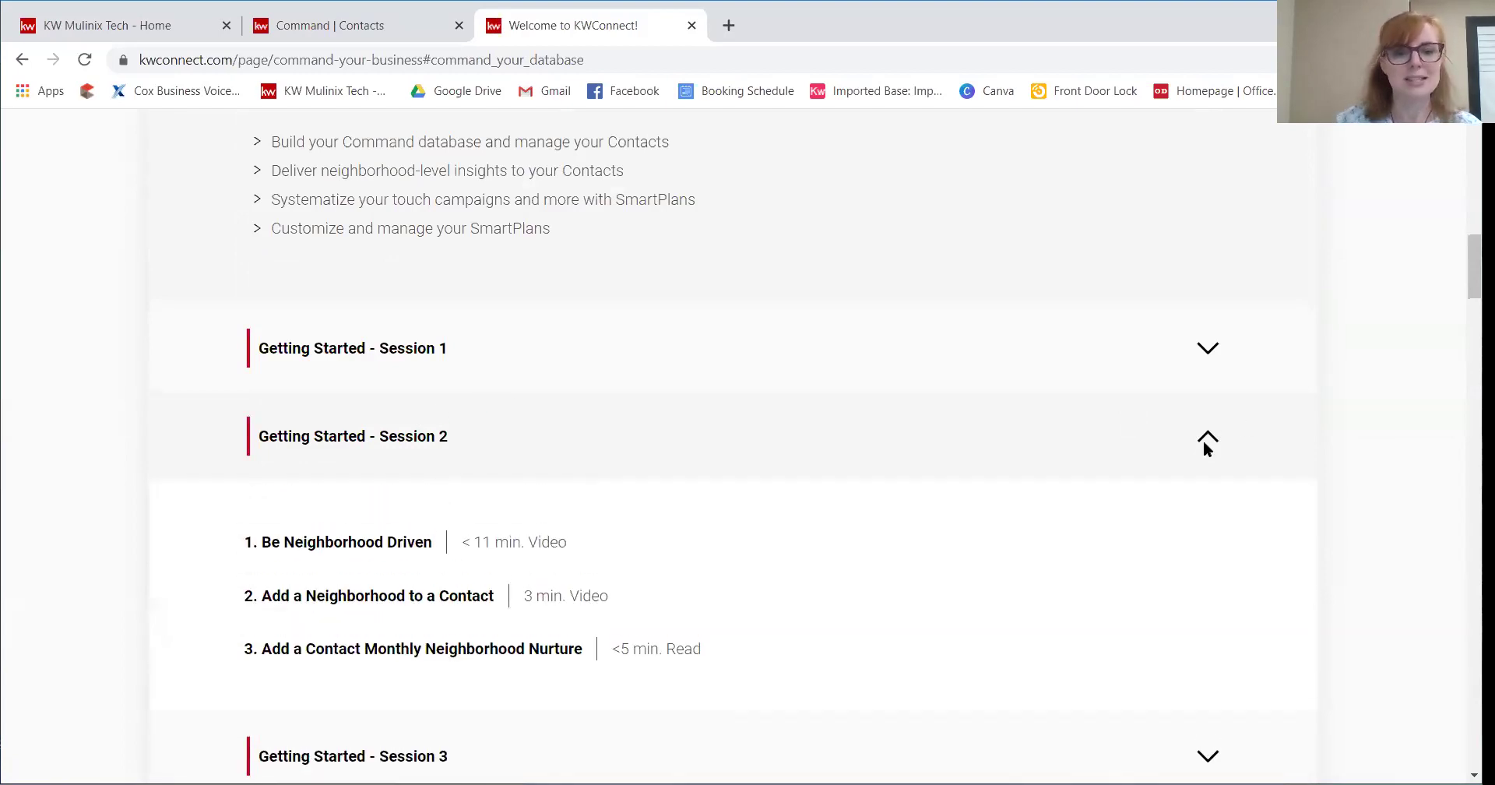
scroll(1204, 448, "down", 2)
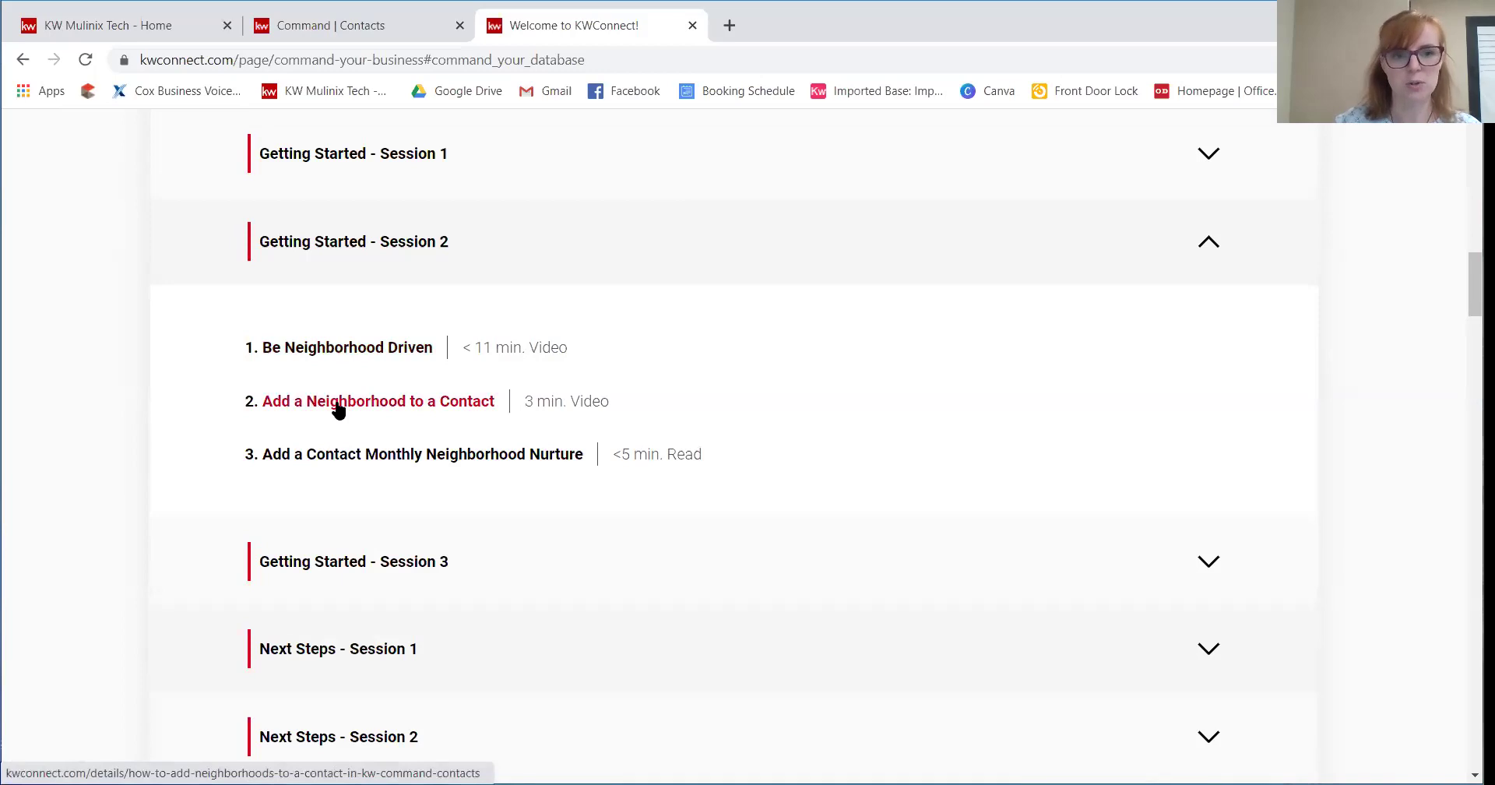
left_click(345, 456)
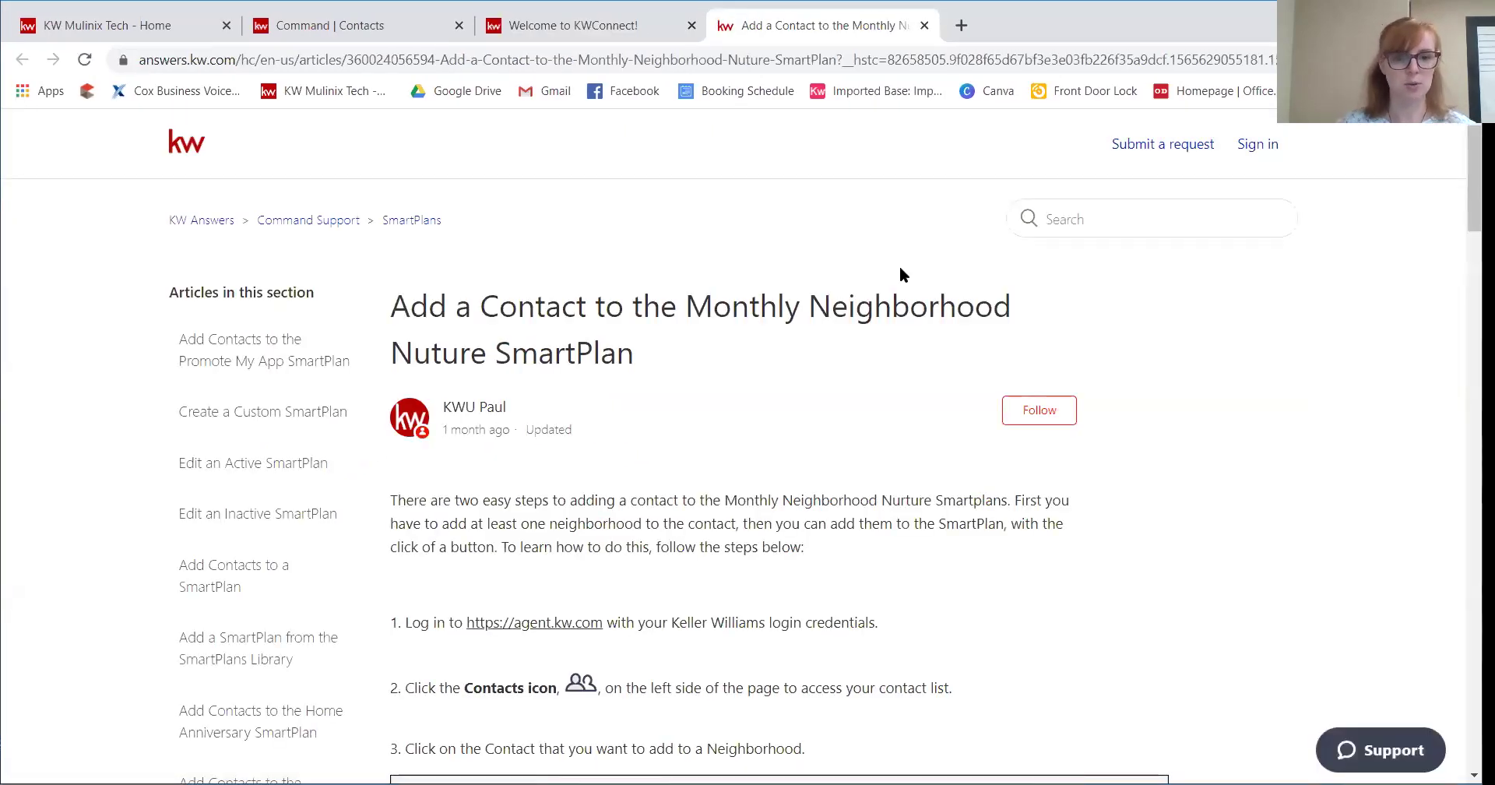
- Read the Monthly Neighborhood Nurture instructions for adding neighborhoods to a contact and choosing Add to SmartPlan
scroll(895, 272, "down", 6)
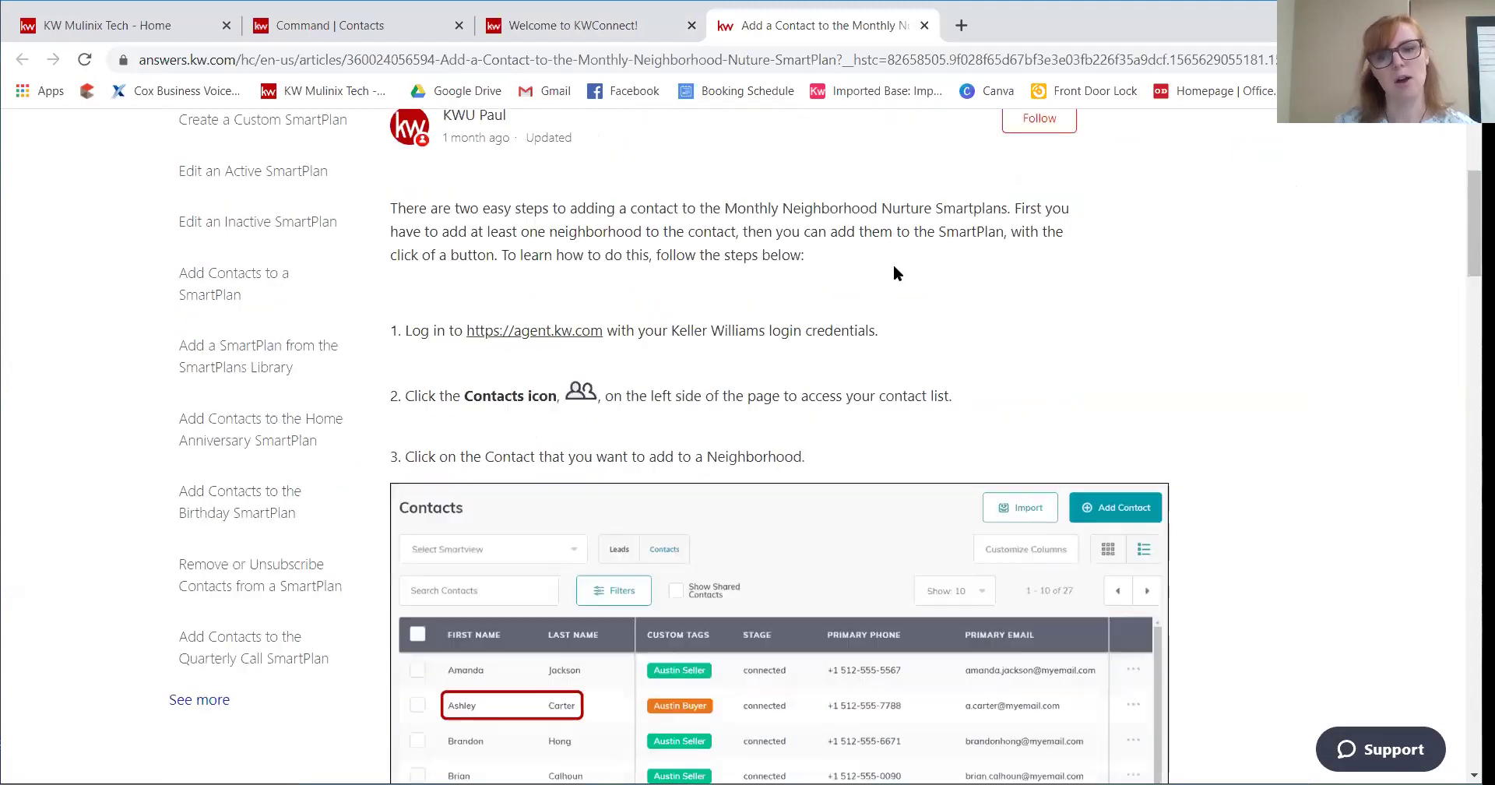
scroll(1088, 259, "up", 1)
scroll(1089, 259, "down", 6)
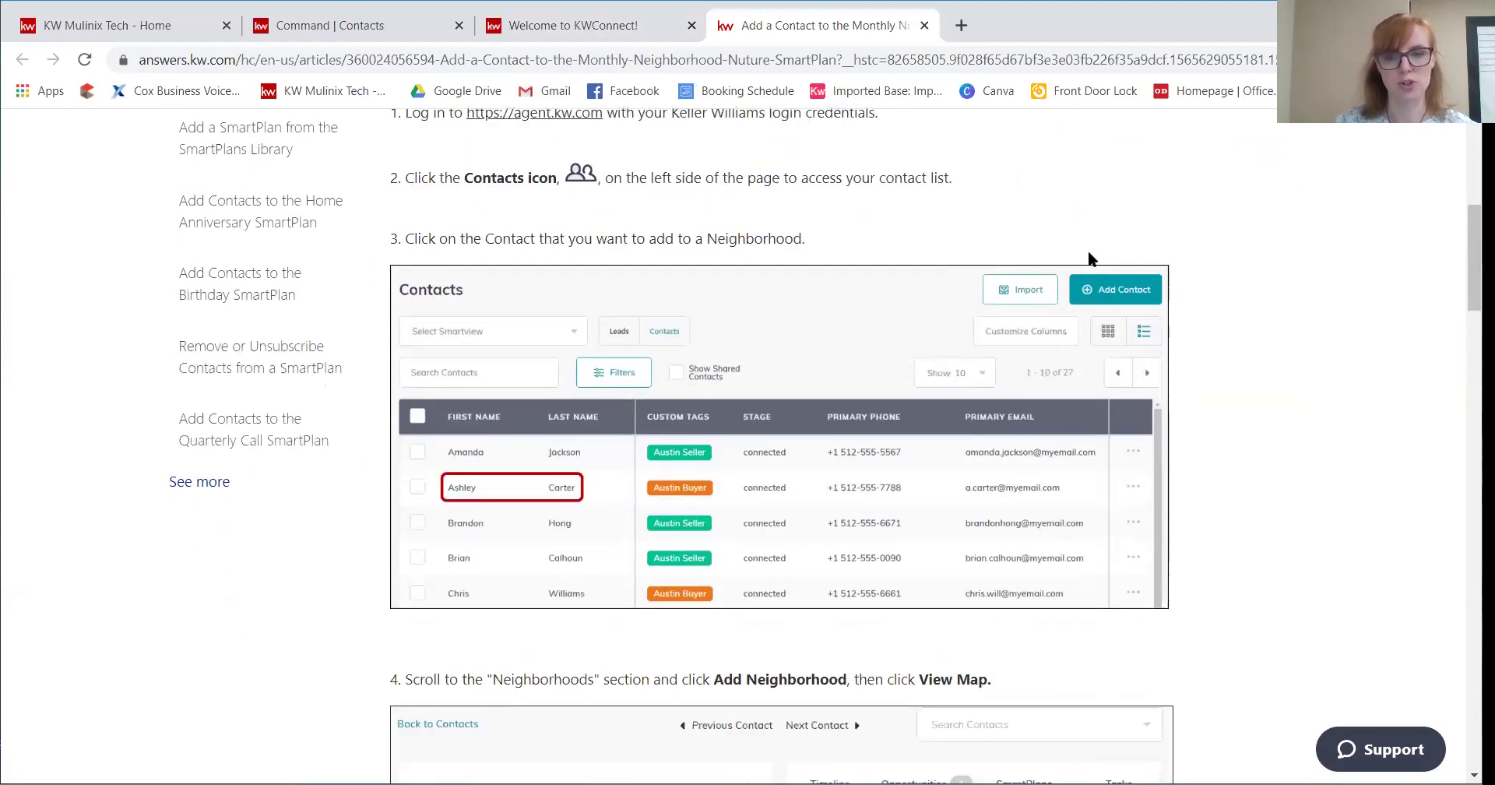
scroll(1262, 288, "down", 2)
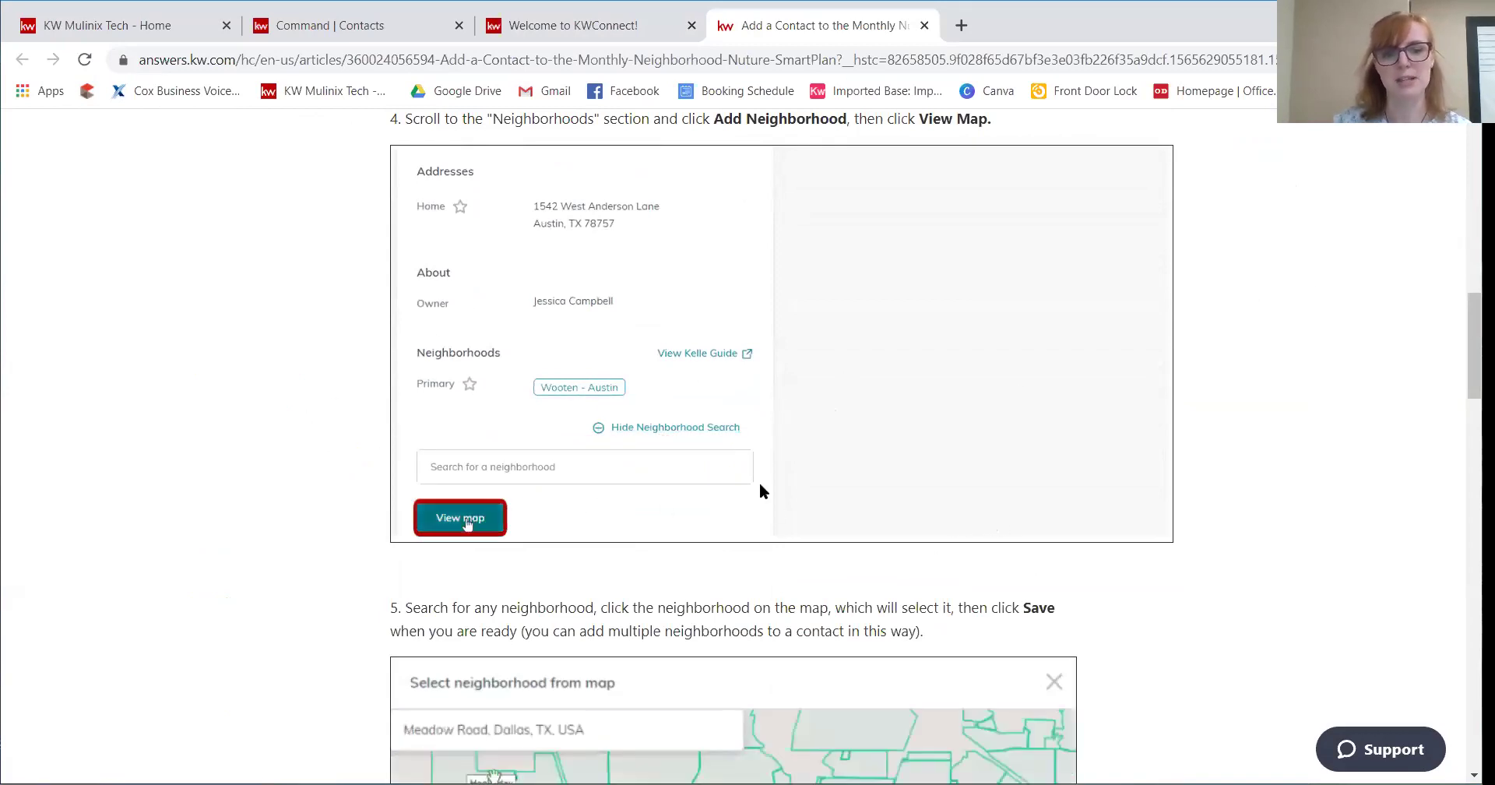
scroll(759, 482, "down", 8)
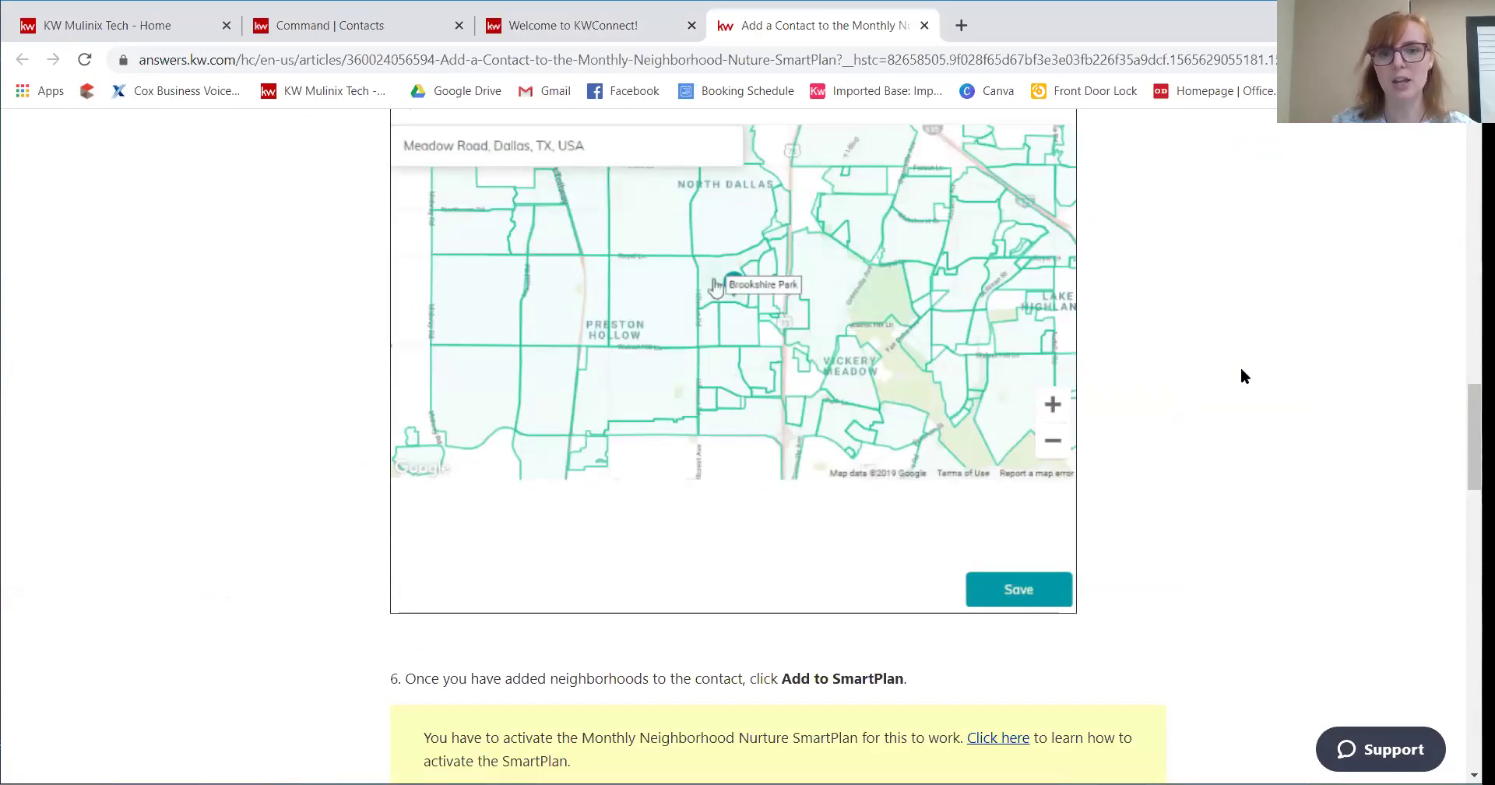
scroll(1240, 375, "down", 8)
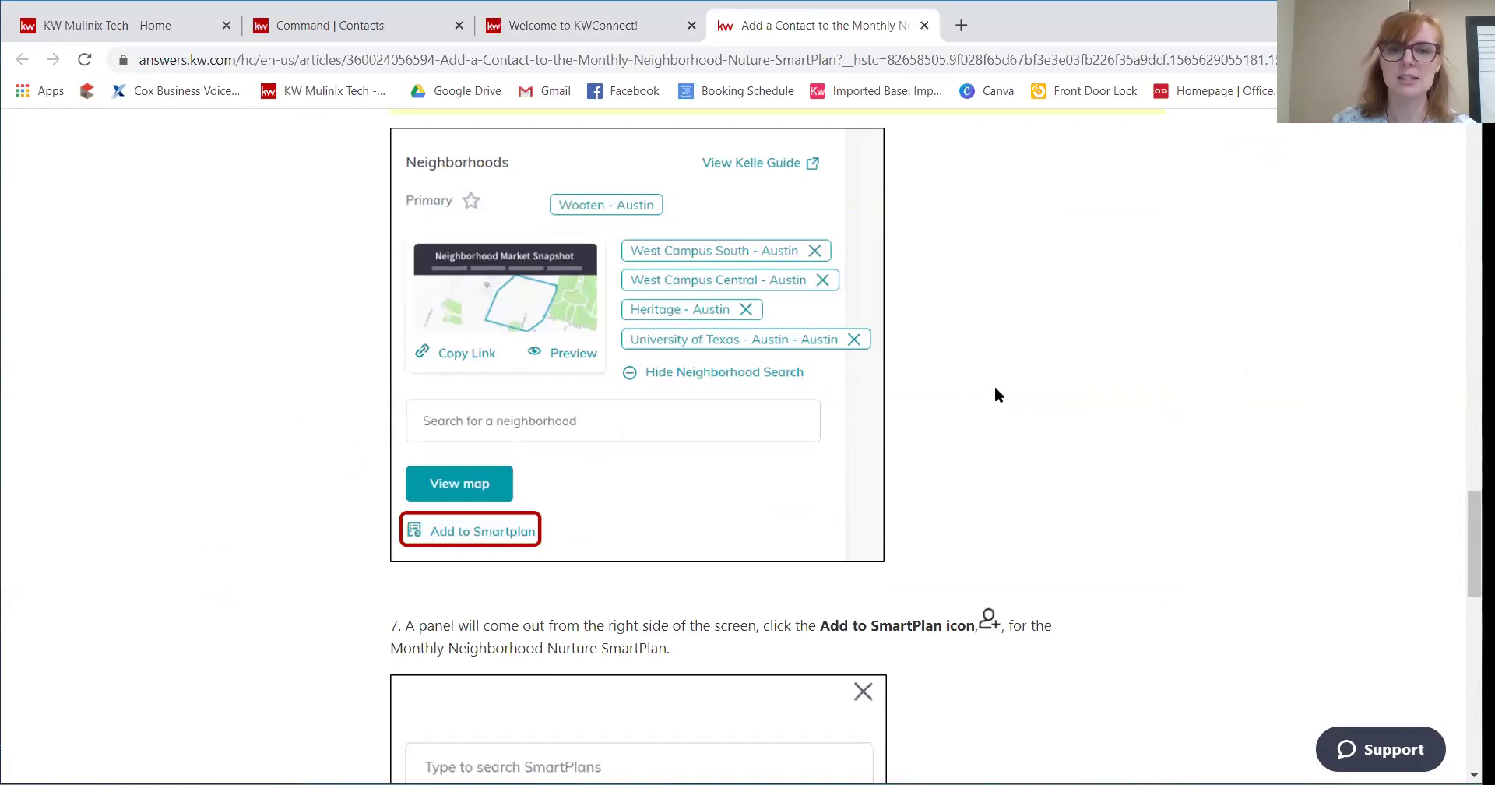
scroll(994, 393, "up", 3)
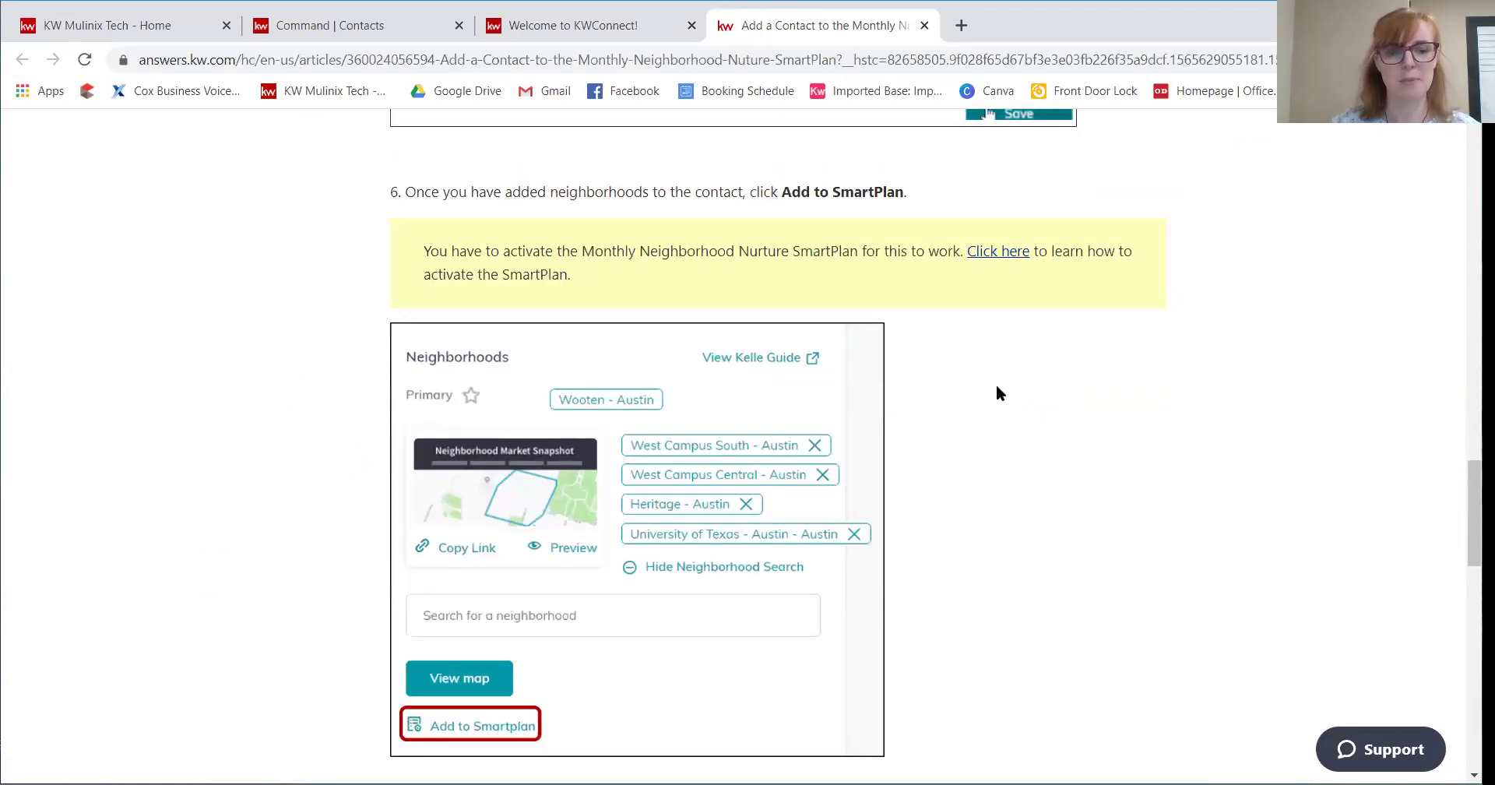
scroll(996, 385, "down", 3)
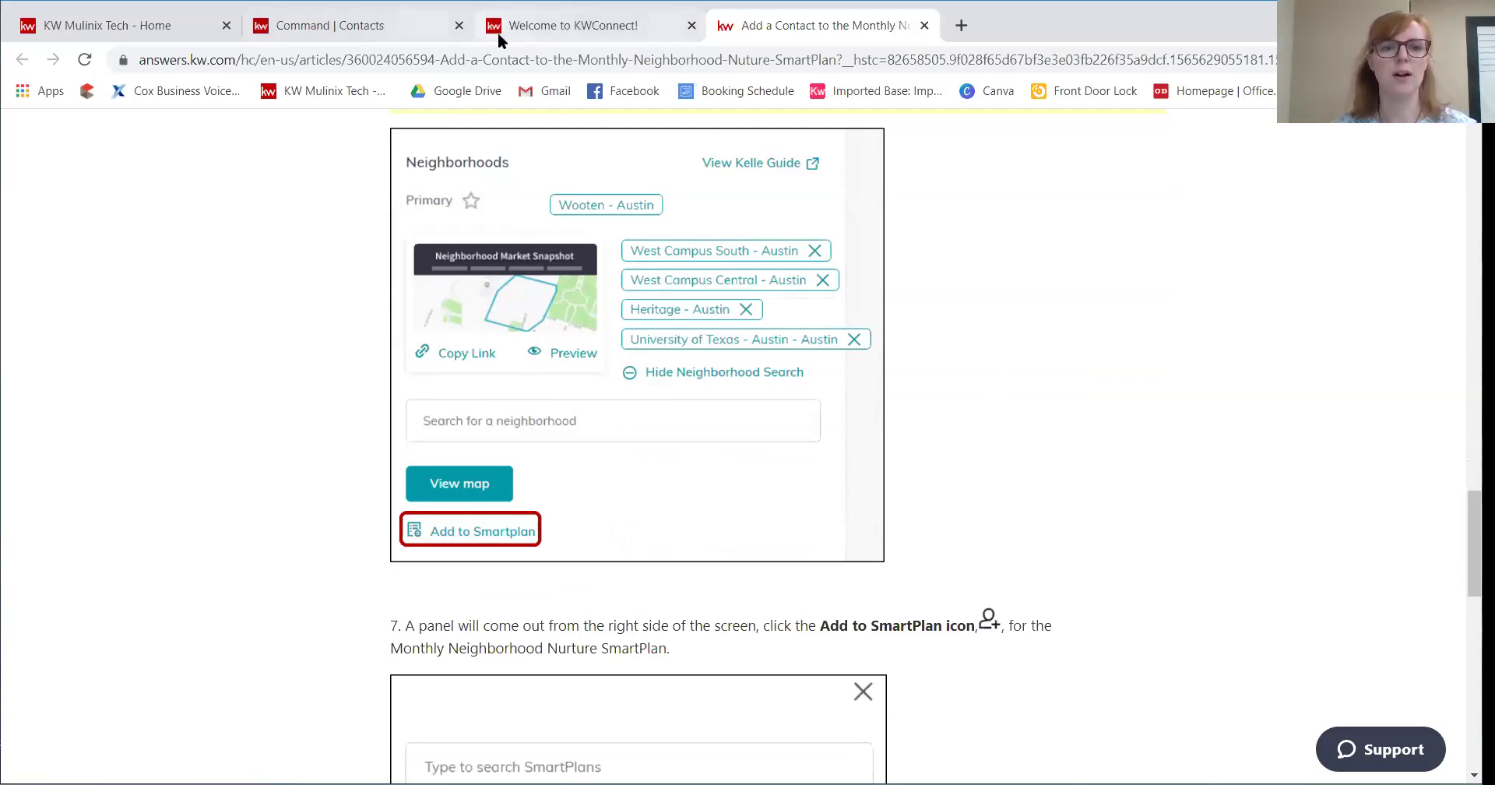
- Check the contact's page in Command, then return to the Monthly Neighborhood Nurture article and review its remaining steps and its beginning
left_click(420, 26)
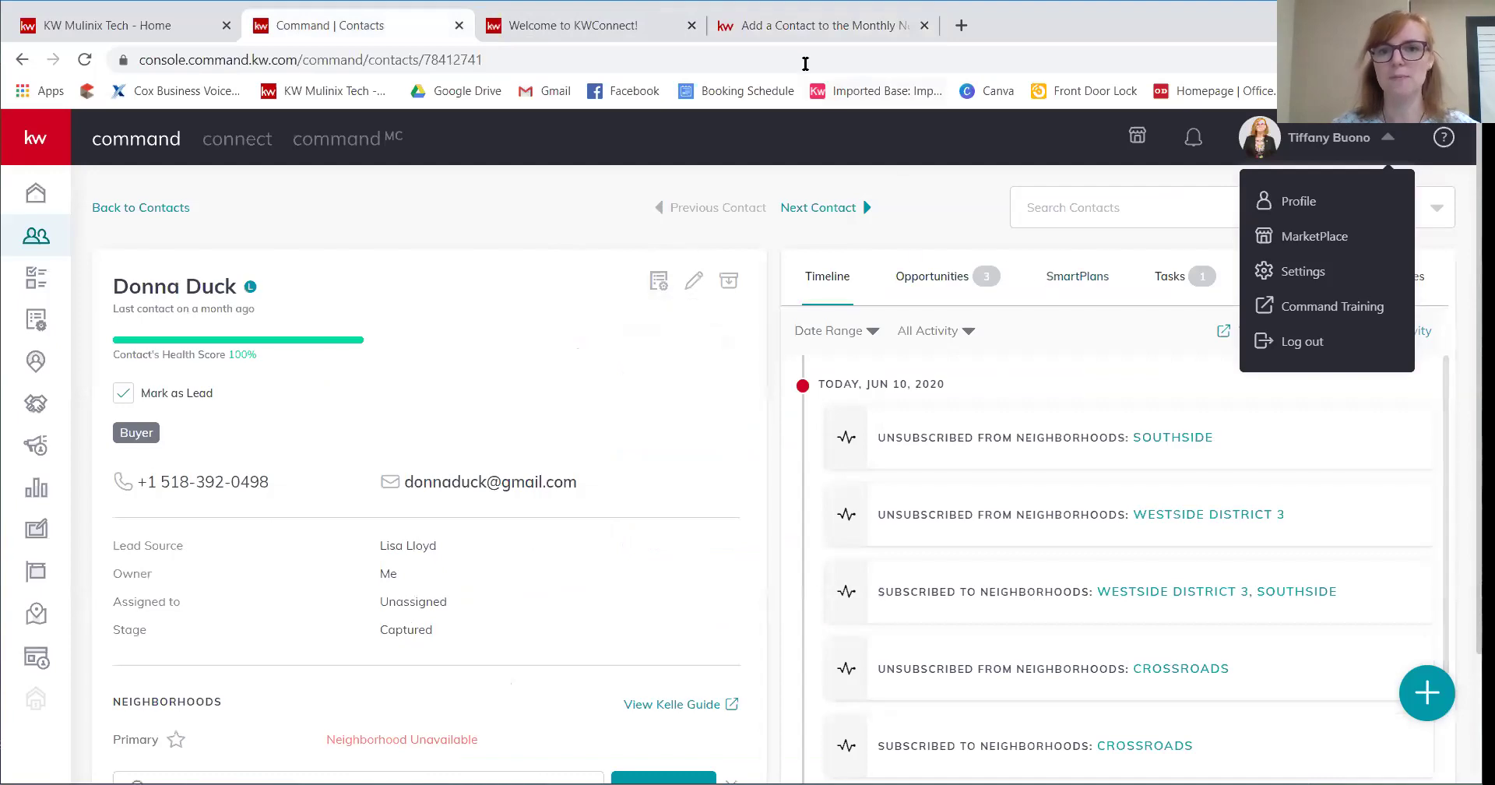
left_click(791, 29)
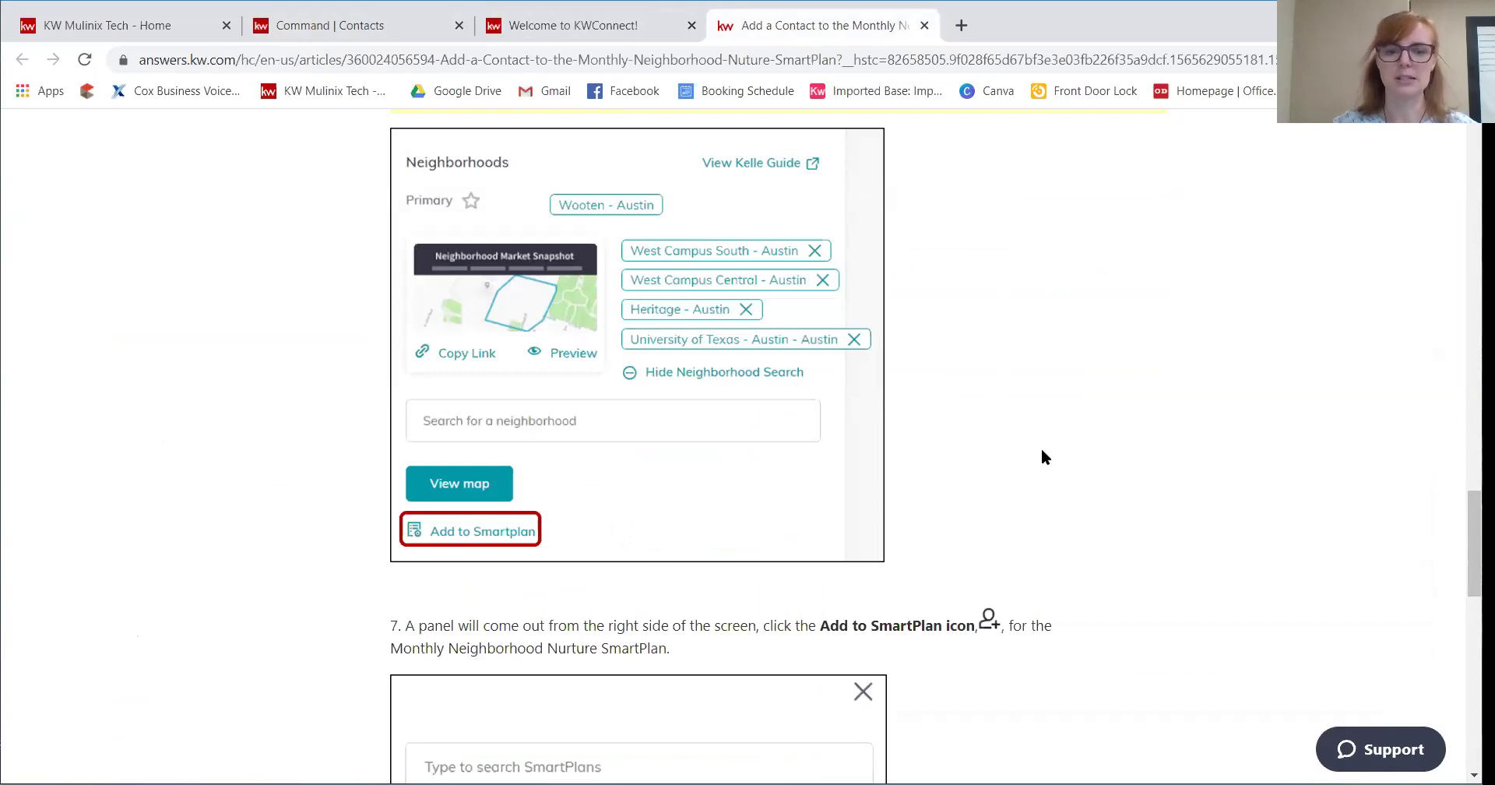
scroll(1040, 446, "down", 3)
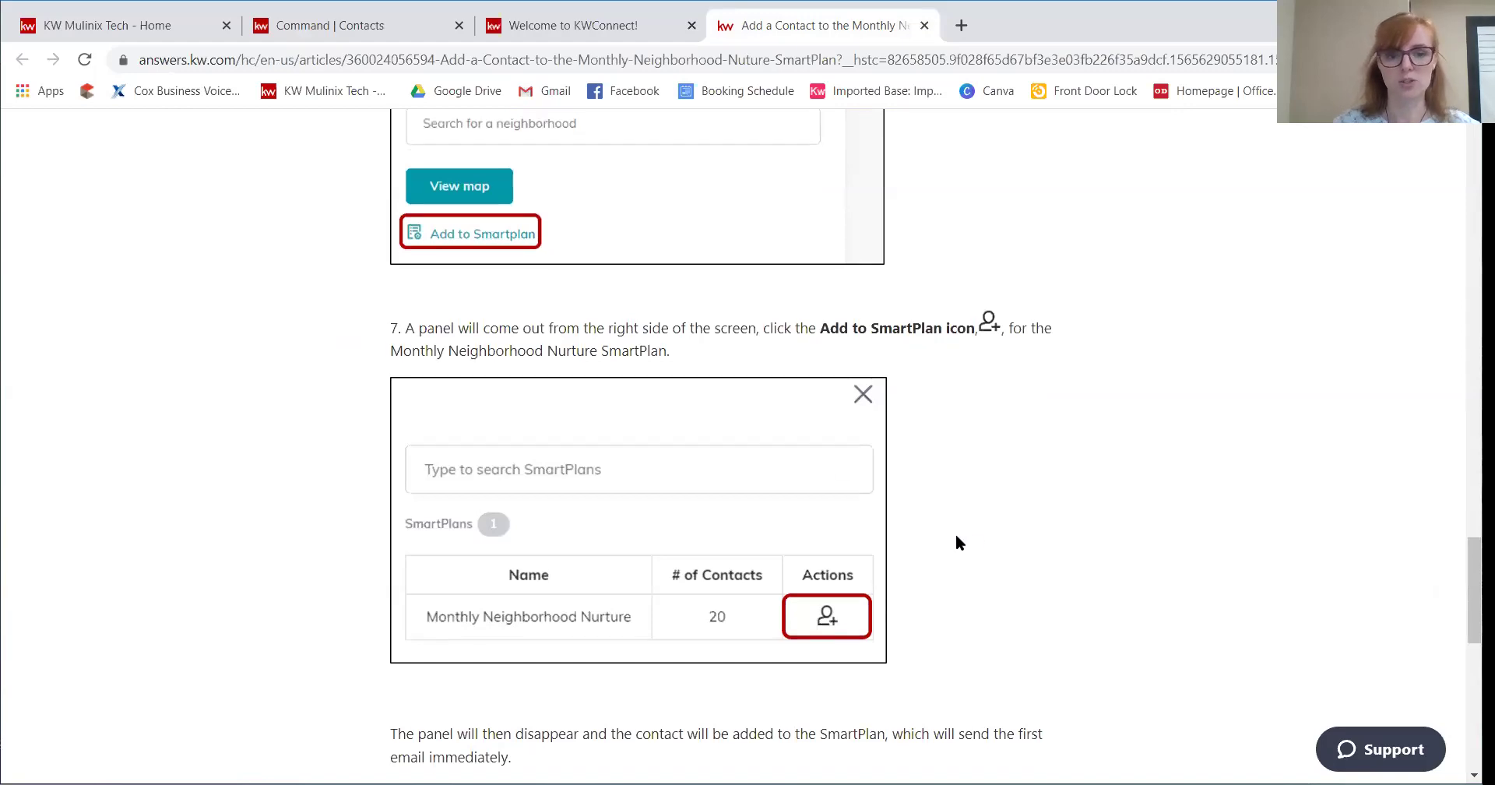
scroll(955, 537, "down", 7)
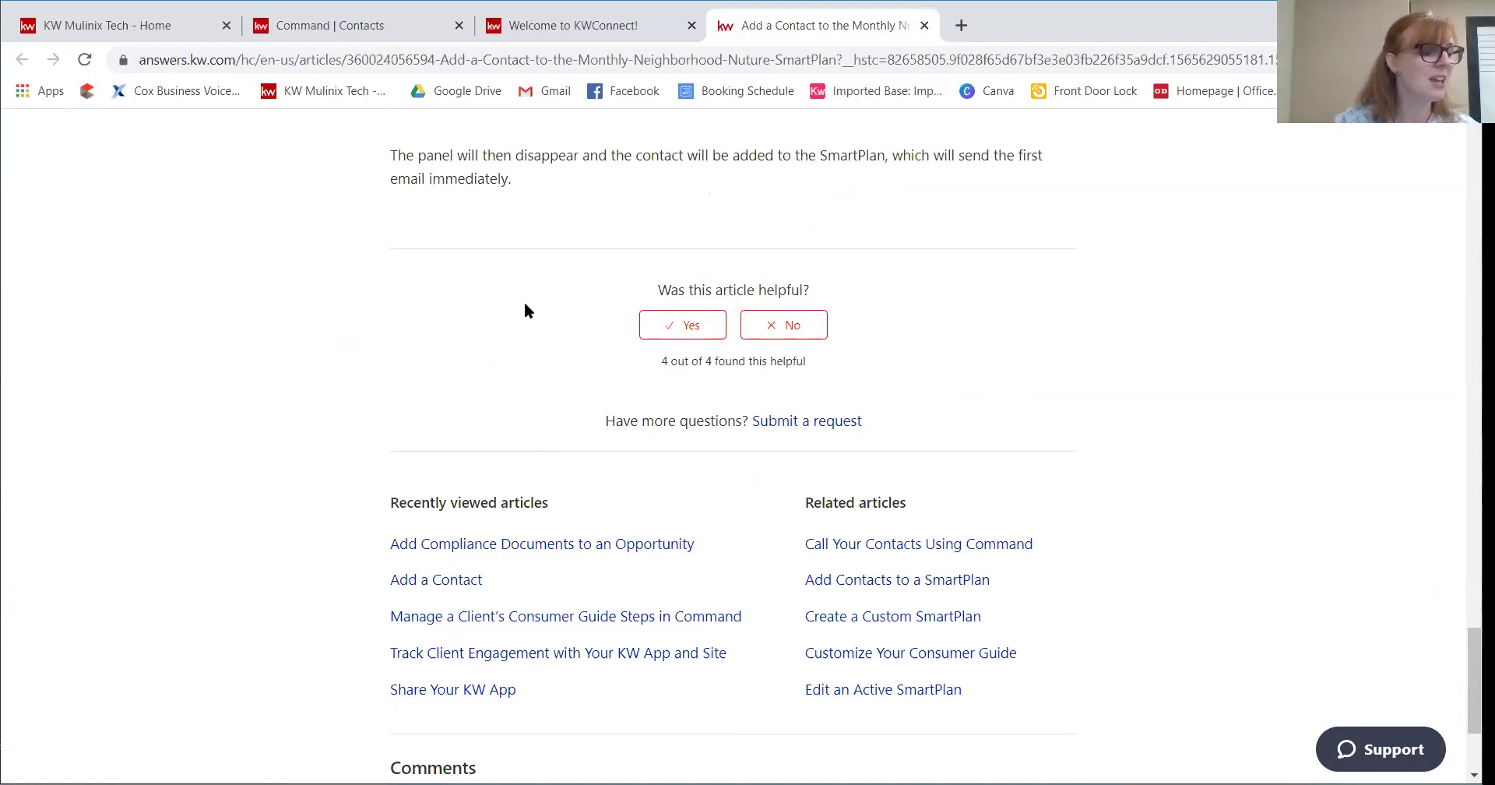
scroll(942, 397, "up", 14)
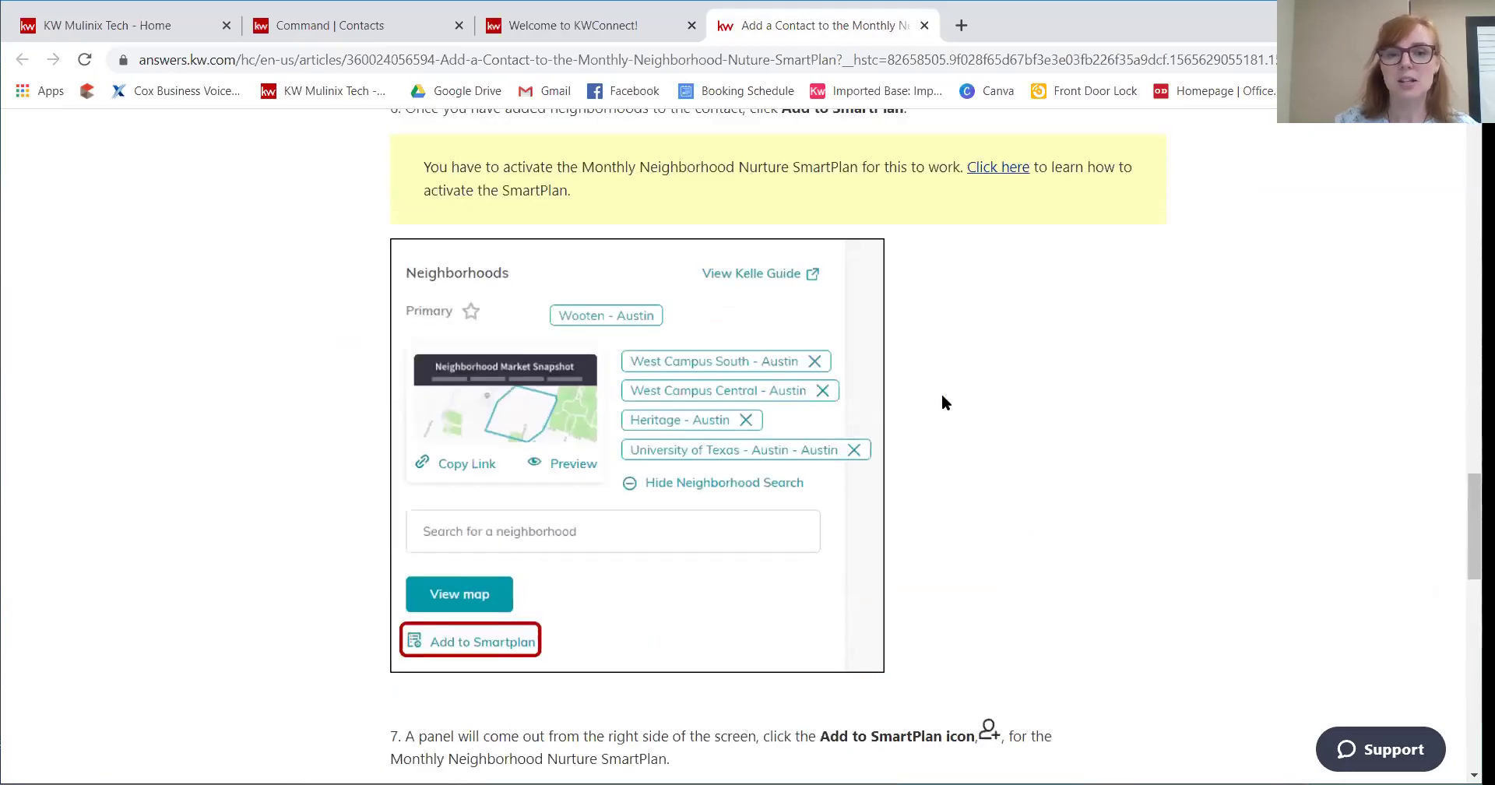
scroll(941, 394, "up", 15)
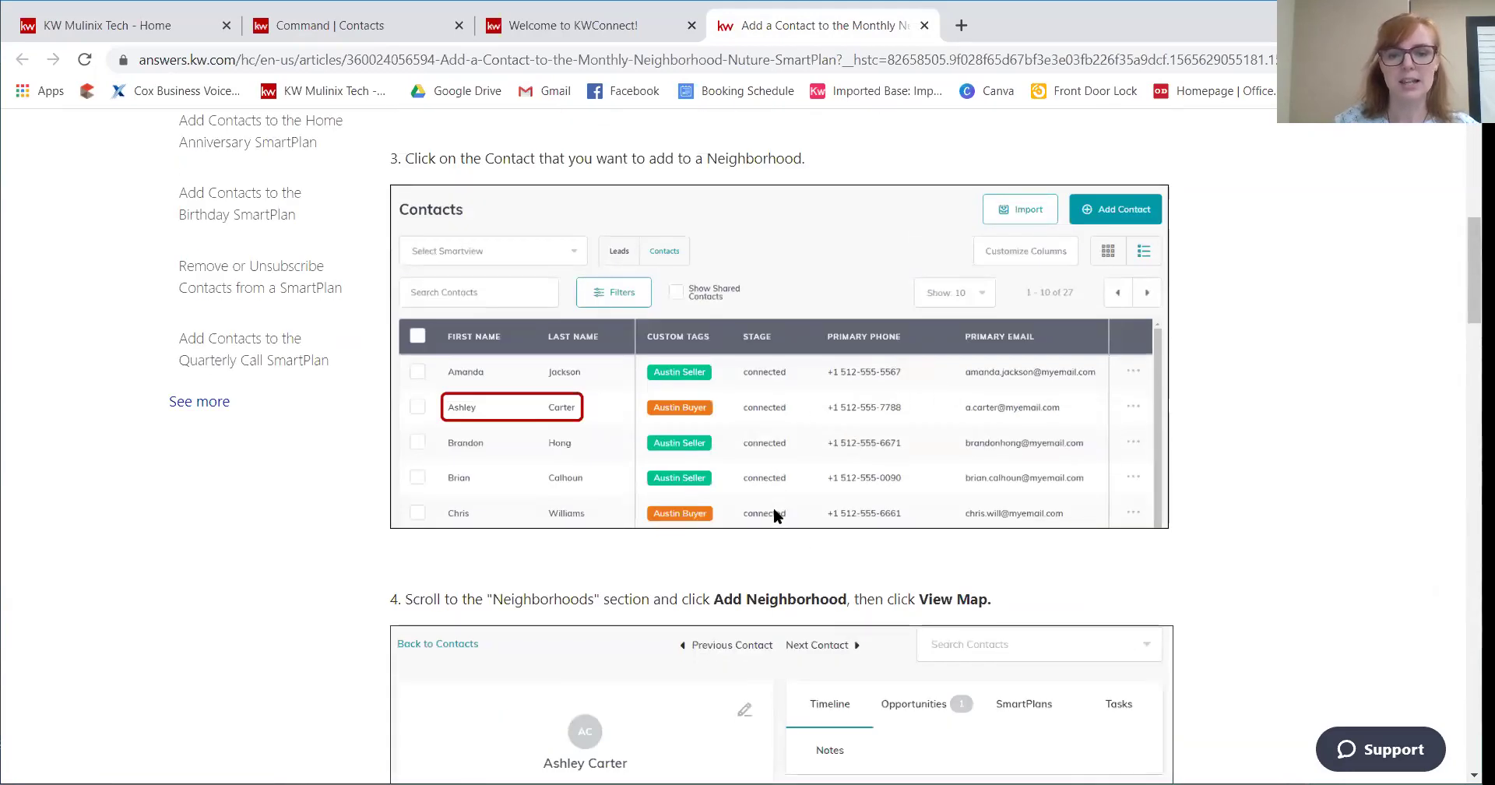
scroll(895, 537, "down", 3)
scroll(932, 588, "up", 10)
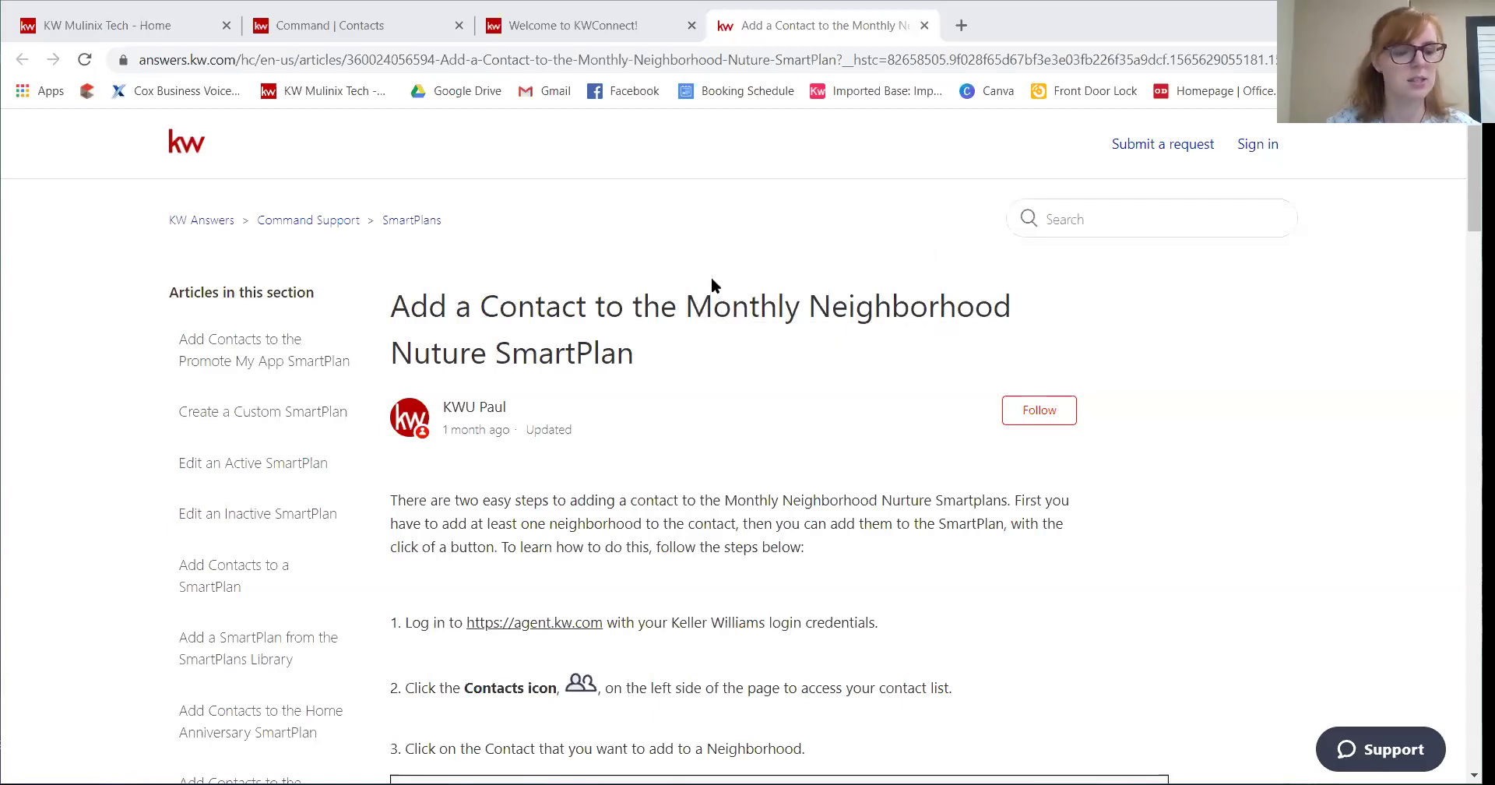
- Return to the KWConnect training page, collapse Session 2, expand Getting Started - Session 3 and open Add Contact to Quarterly Smart Plan
left_click(609, 26)
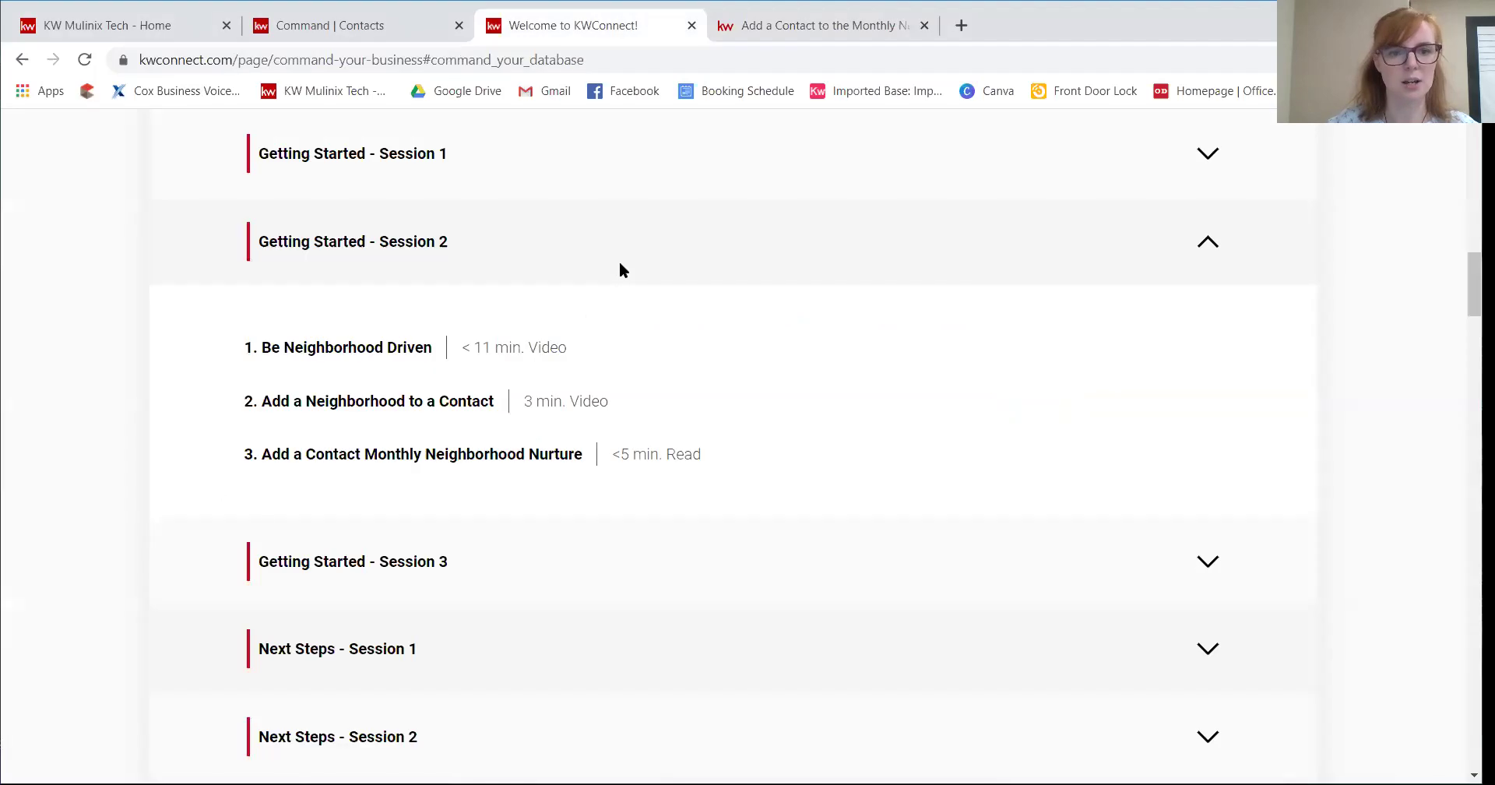
left_click(1208, 243)
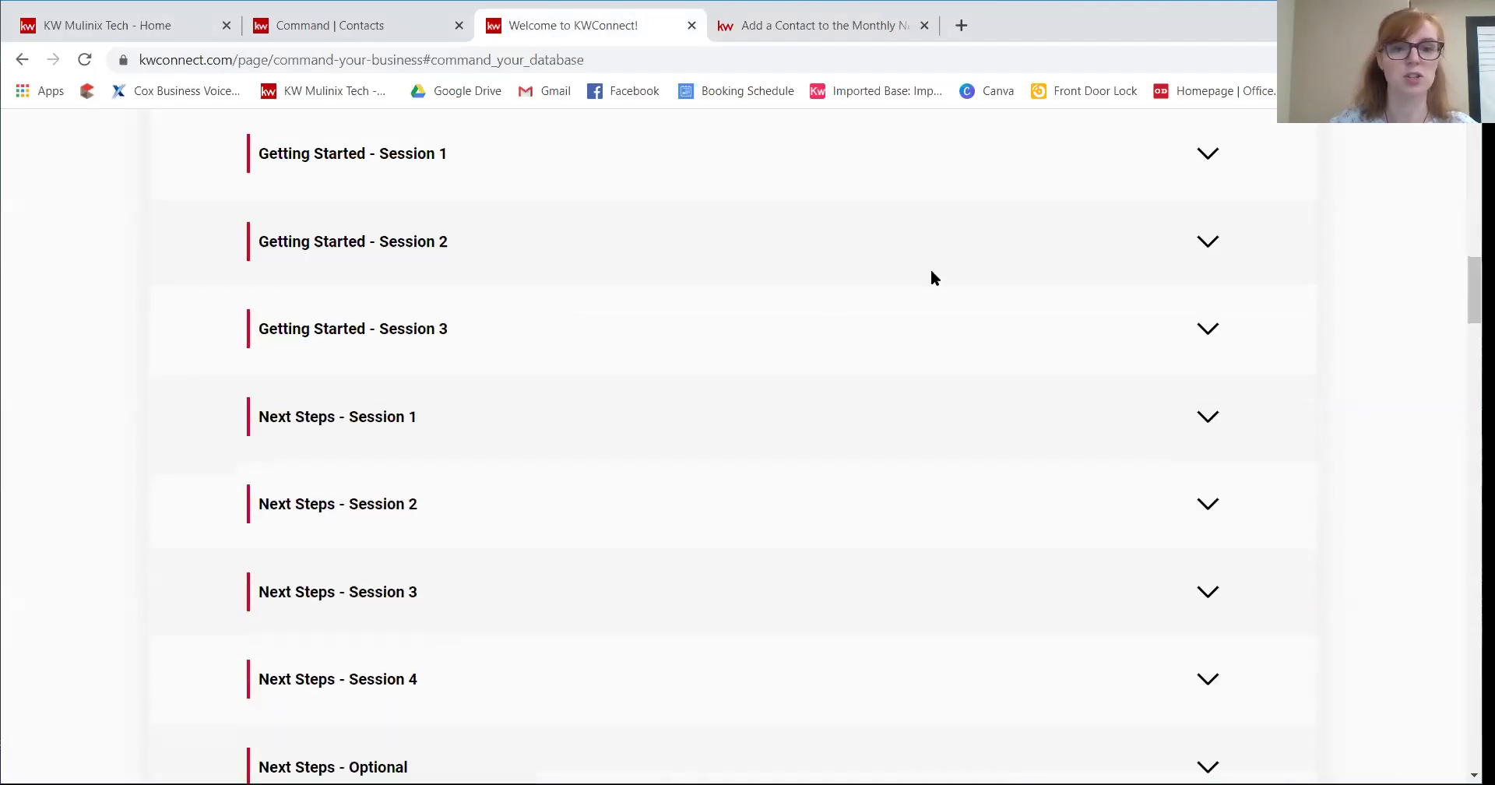
left_click(1208, 330)
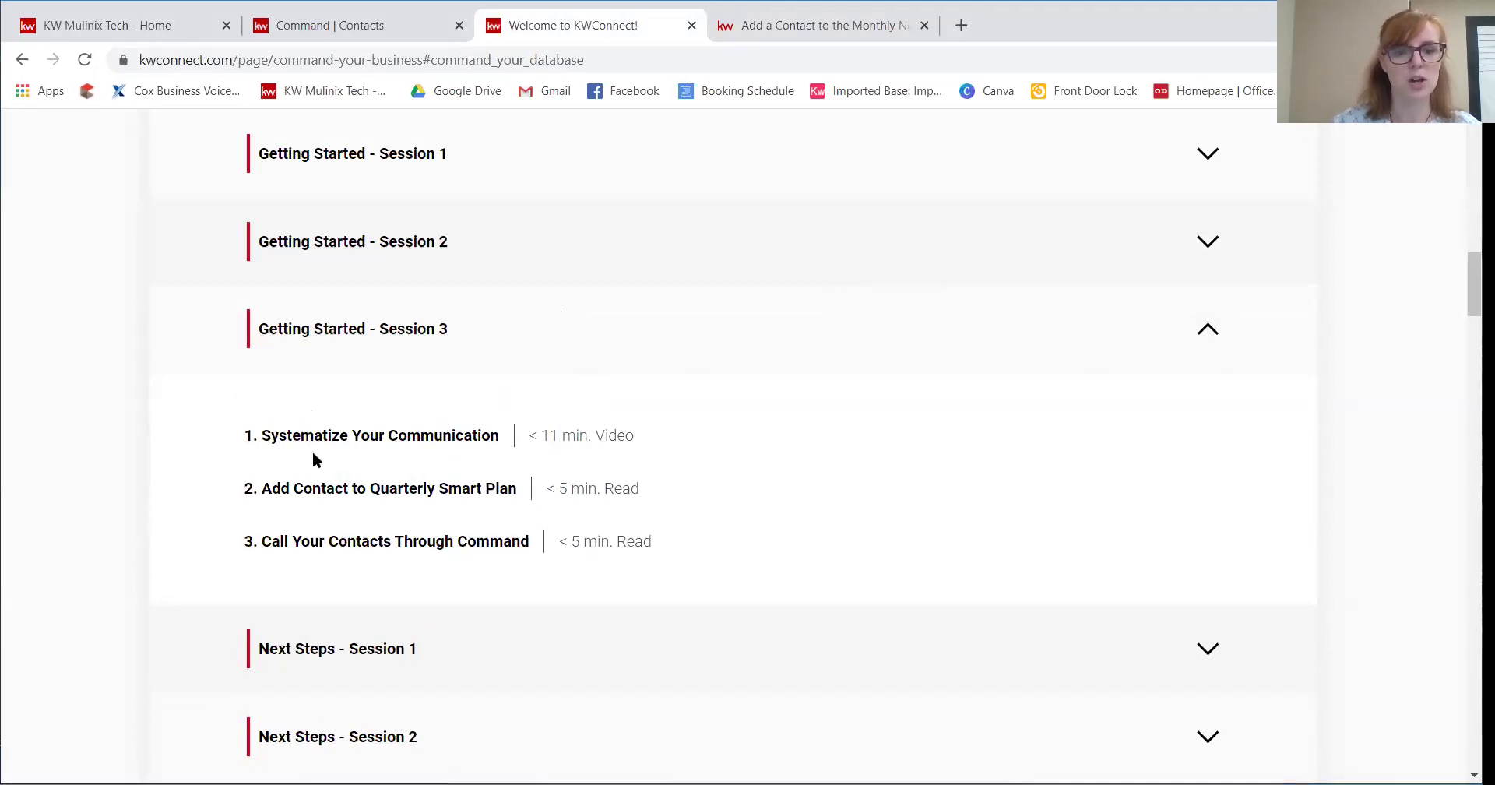
left_click(330, 488)
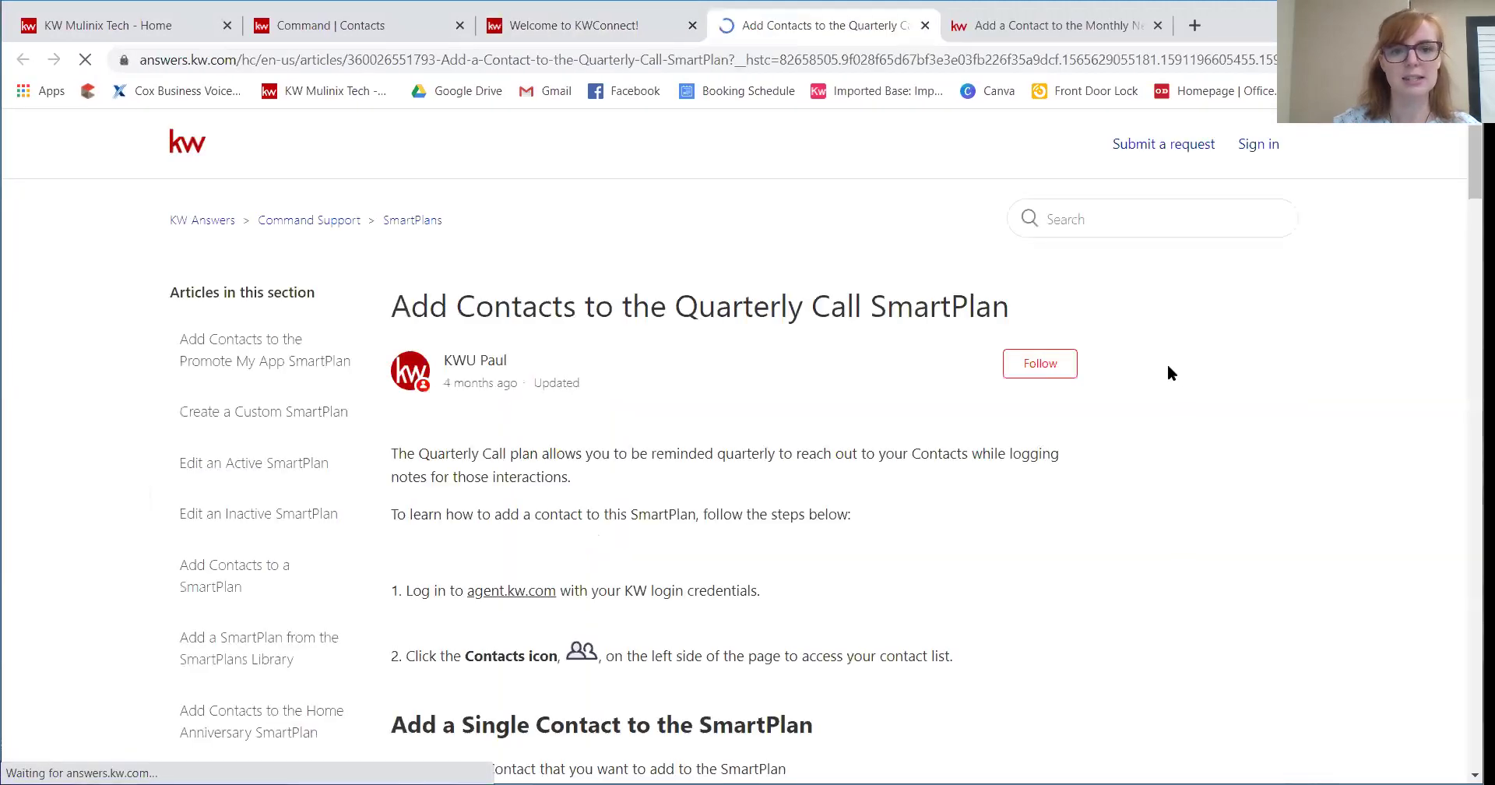
- Read the Quarterly Call SmartPlan article's instructions for adding a single contact and for adding multiple contacts with a bulk action
scroll(1254, 374, "down", 5)
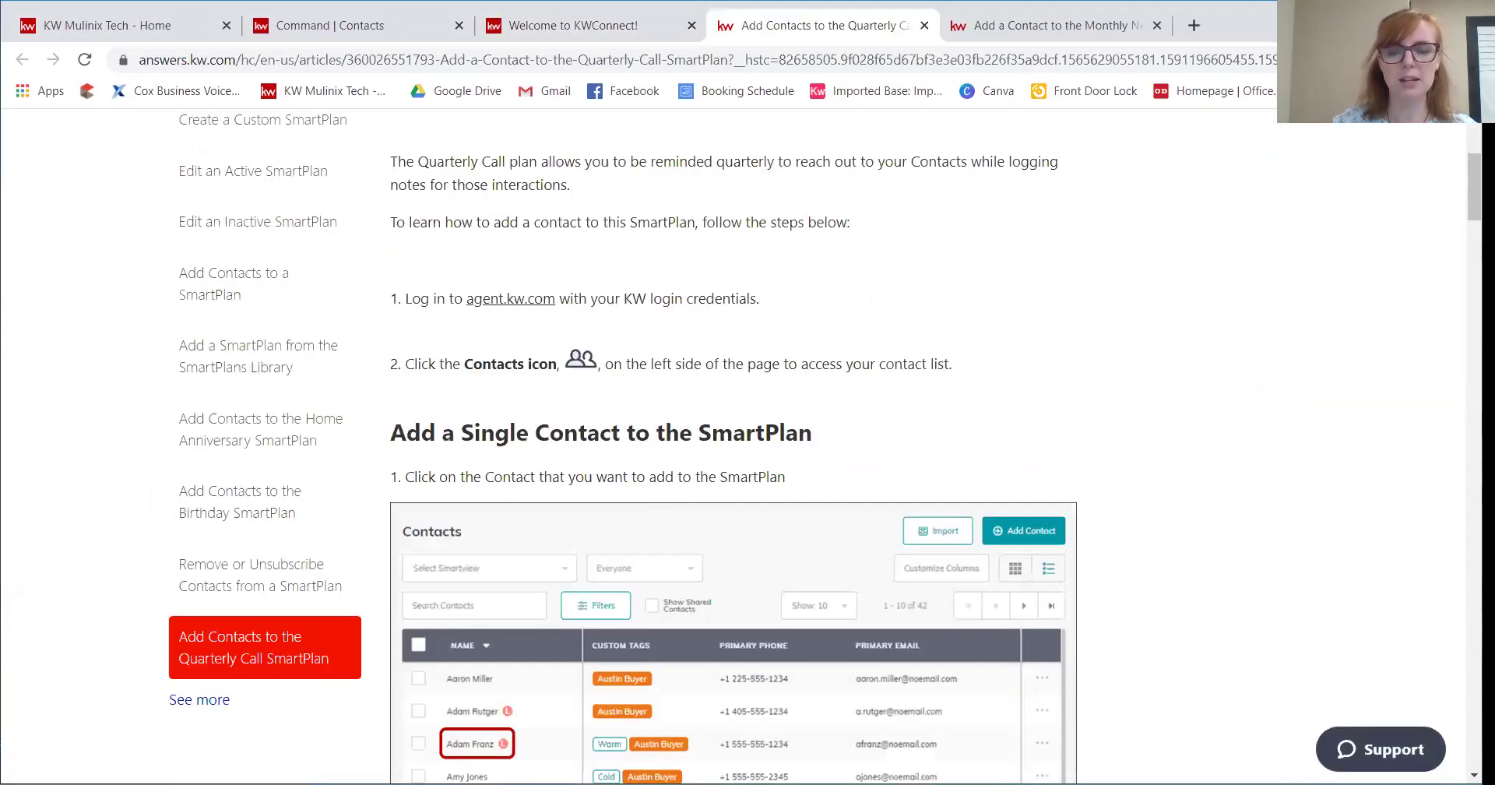
scroll(545, 401, "down", 3)
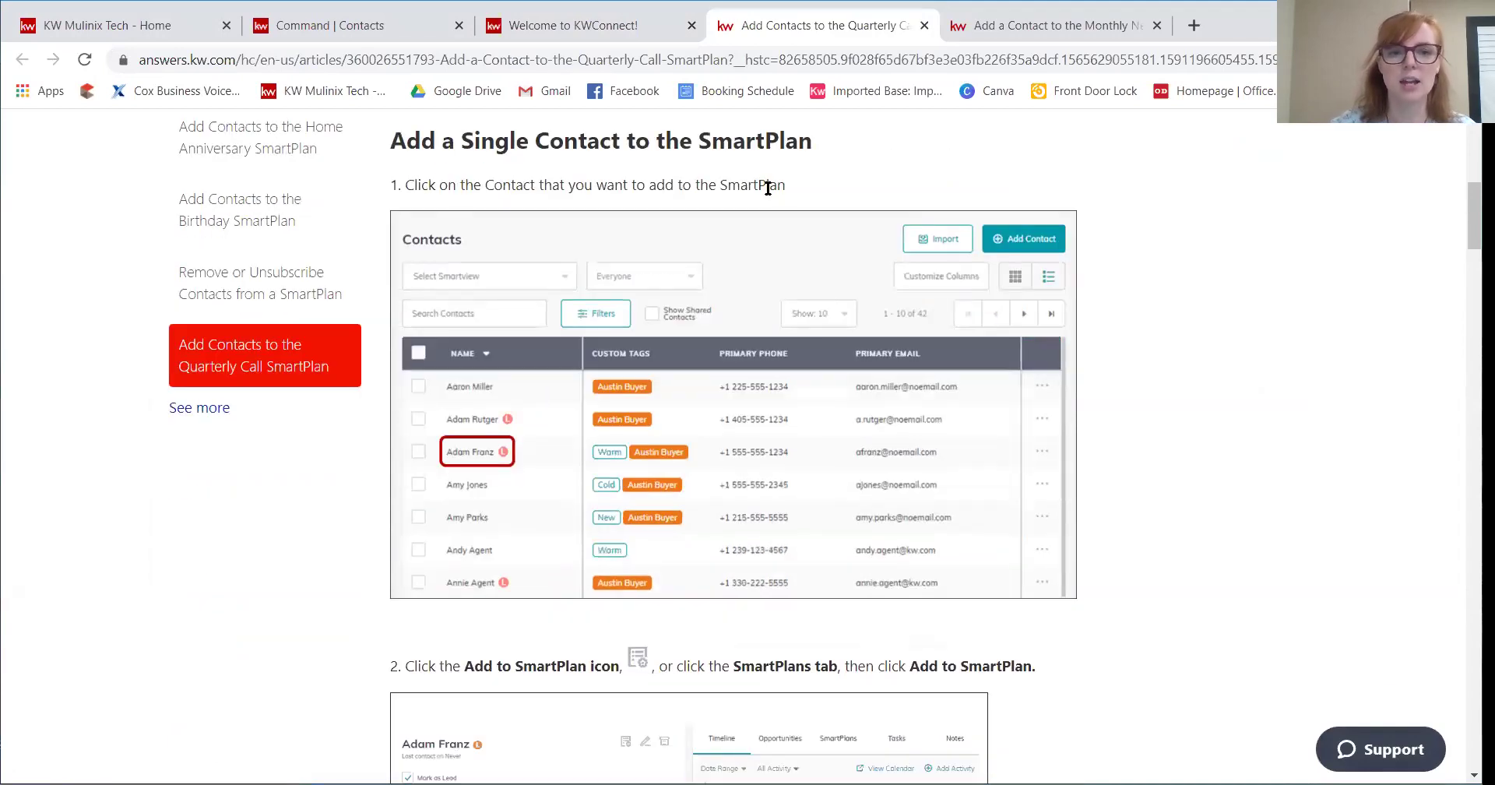
scroll(437, 282, "down", 3)
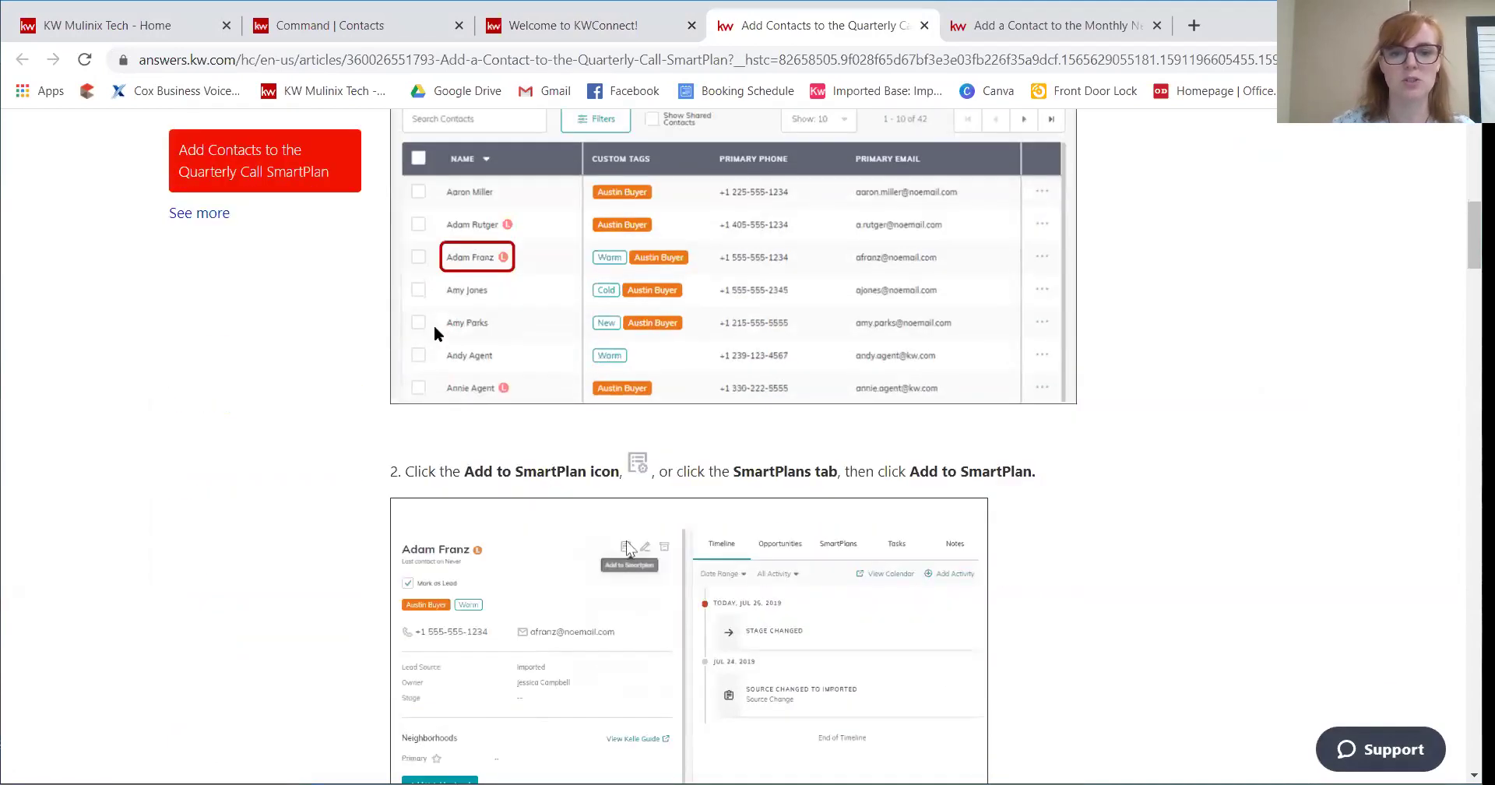
scroll(433, 325, "down", 3)
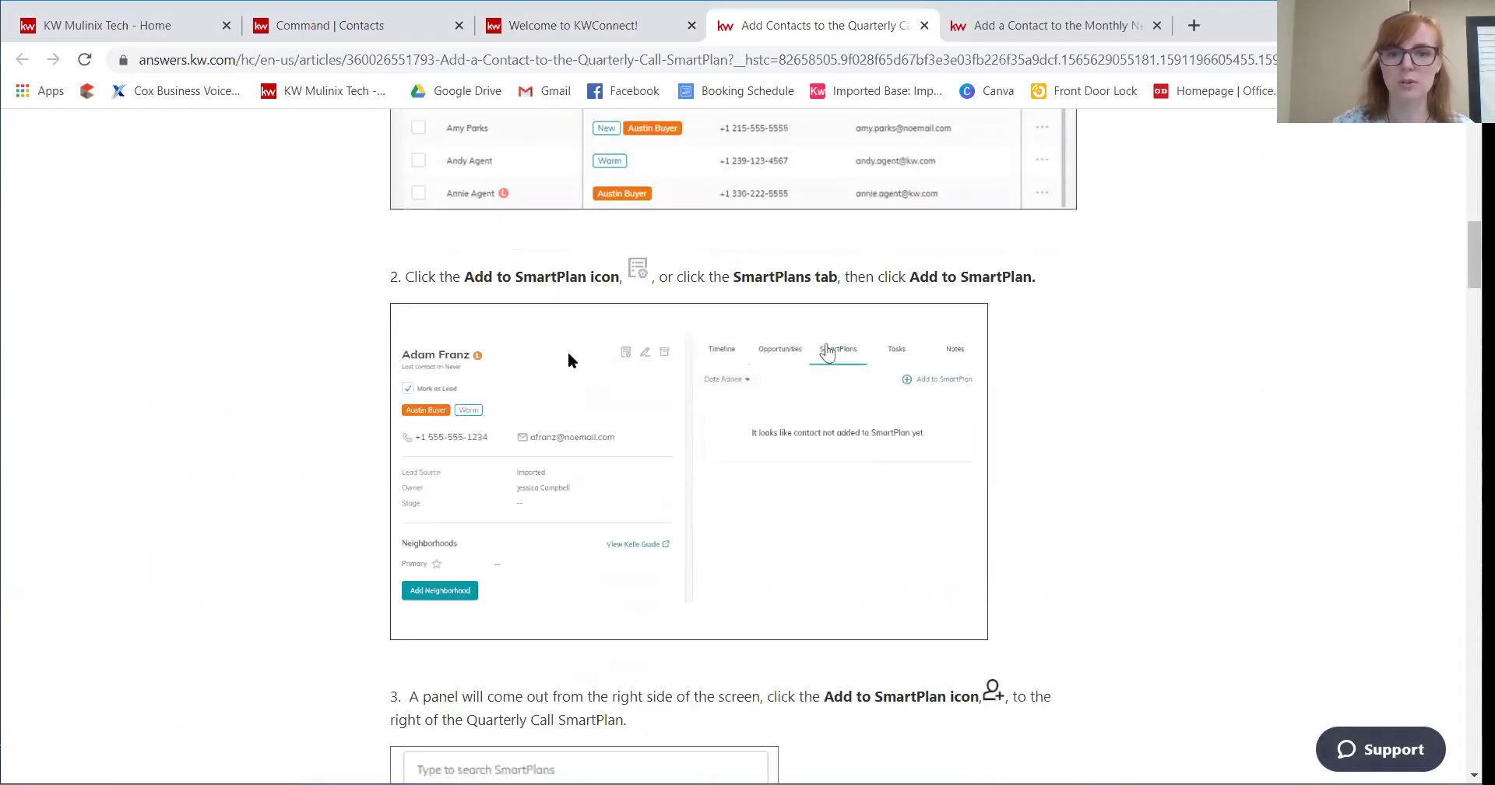
scroll(1015, 458, "down", 9)
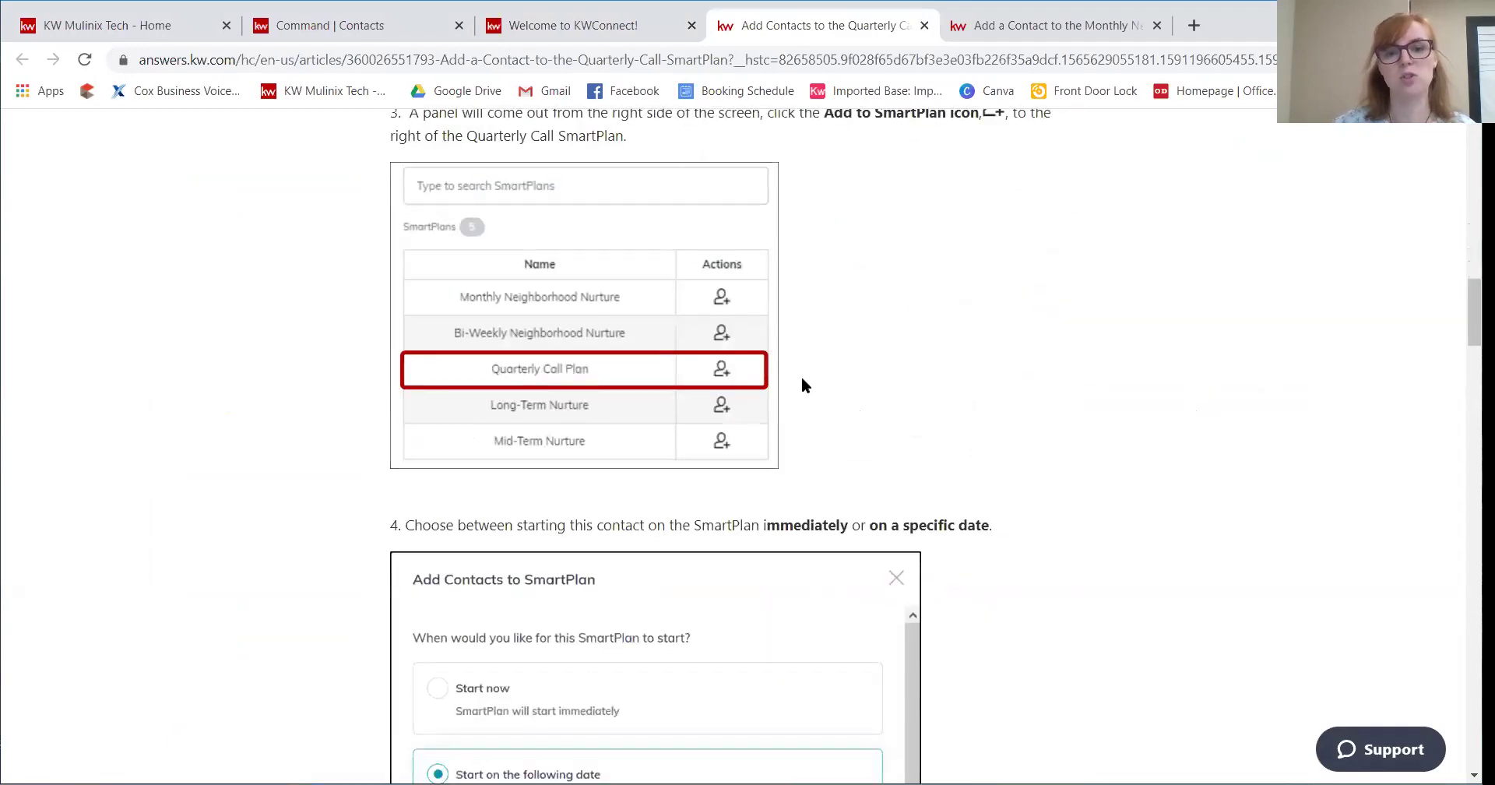
scroll(1112, 436, "down", 4)
scroll(545, 451, "down", 4)
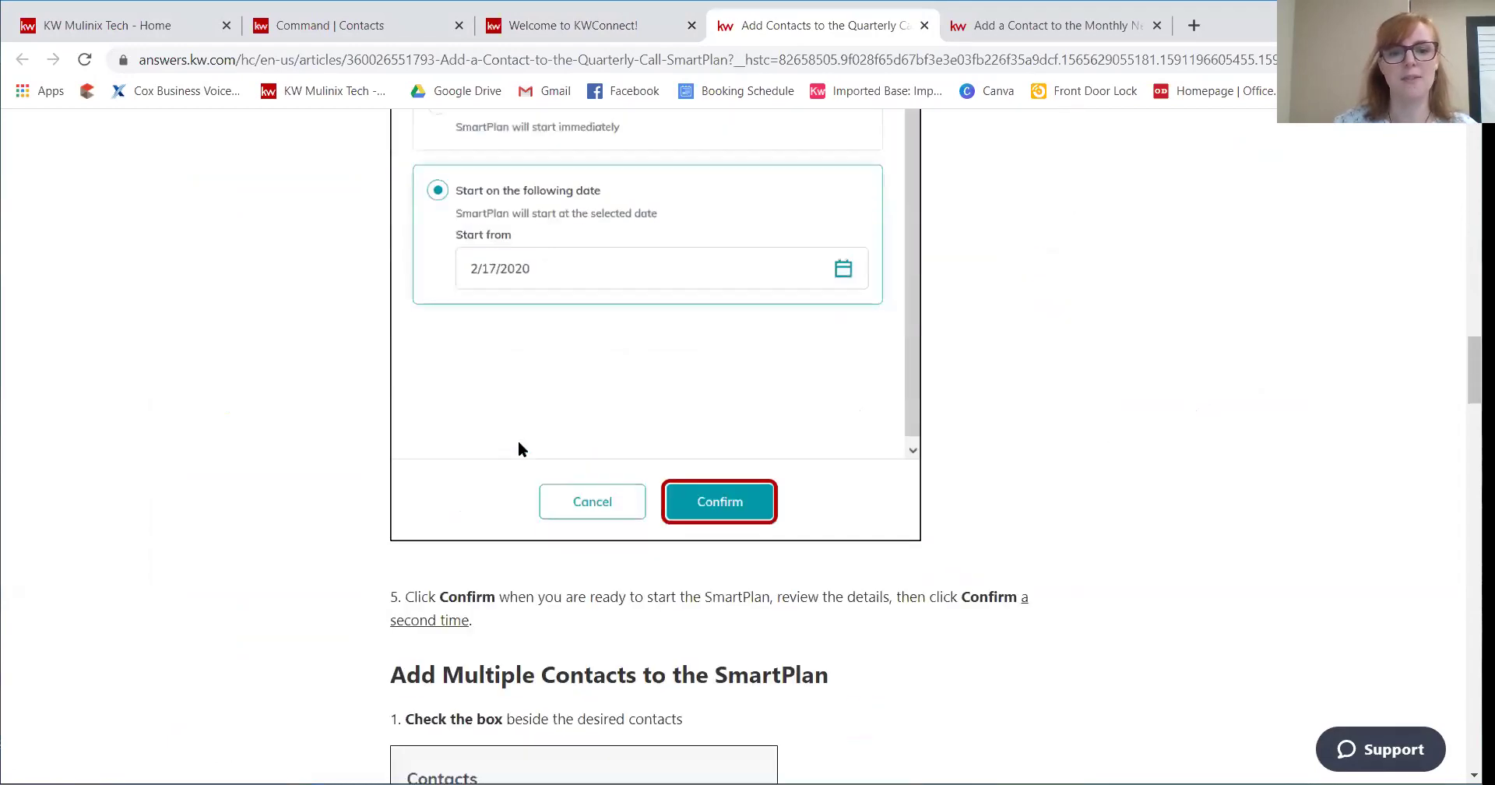
scroll(543, 471, "up", 3)
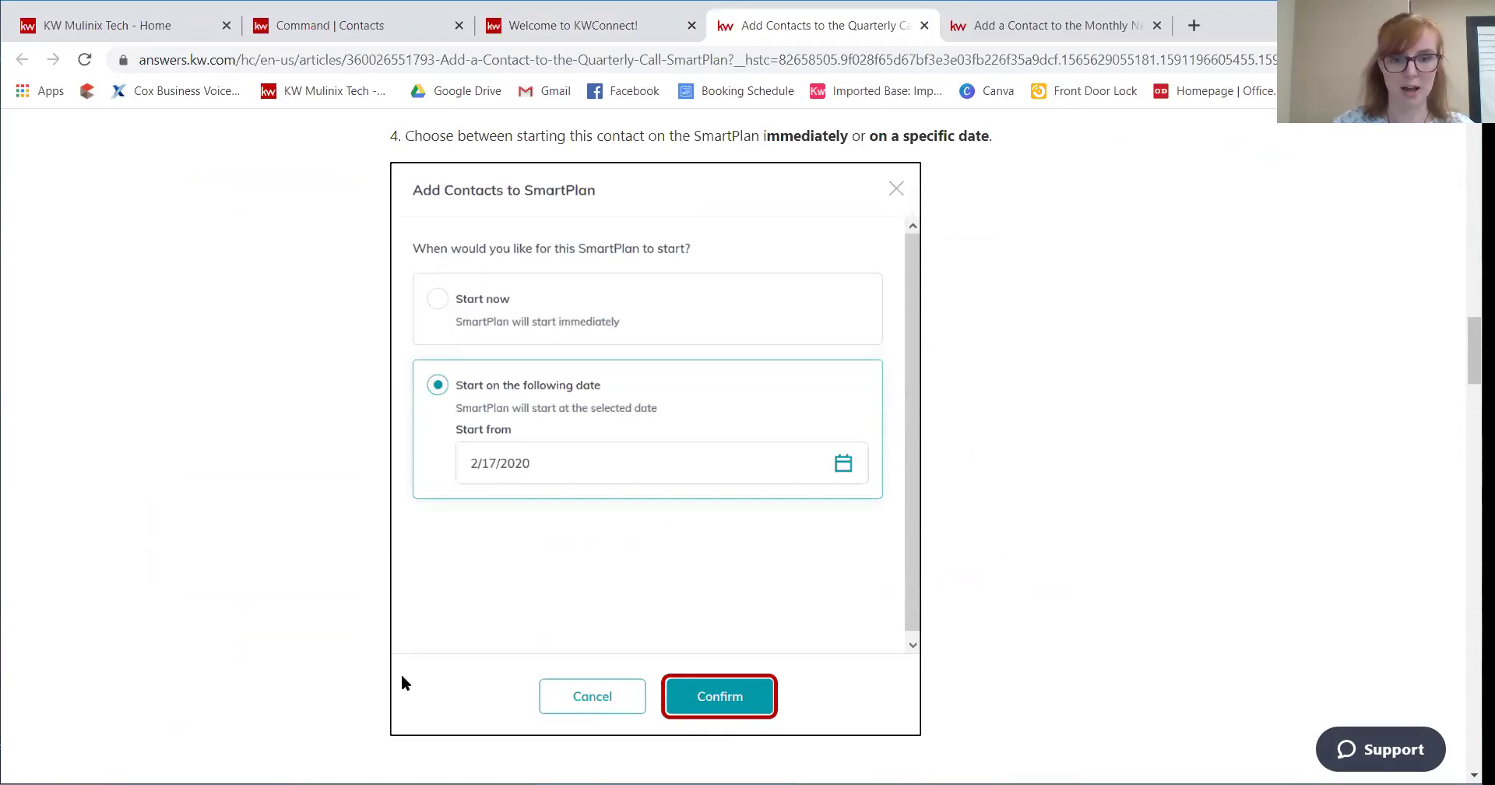
scroll(914, 549, "down", 5)
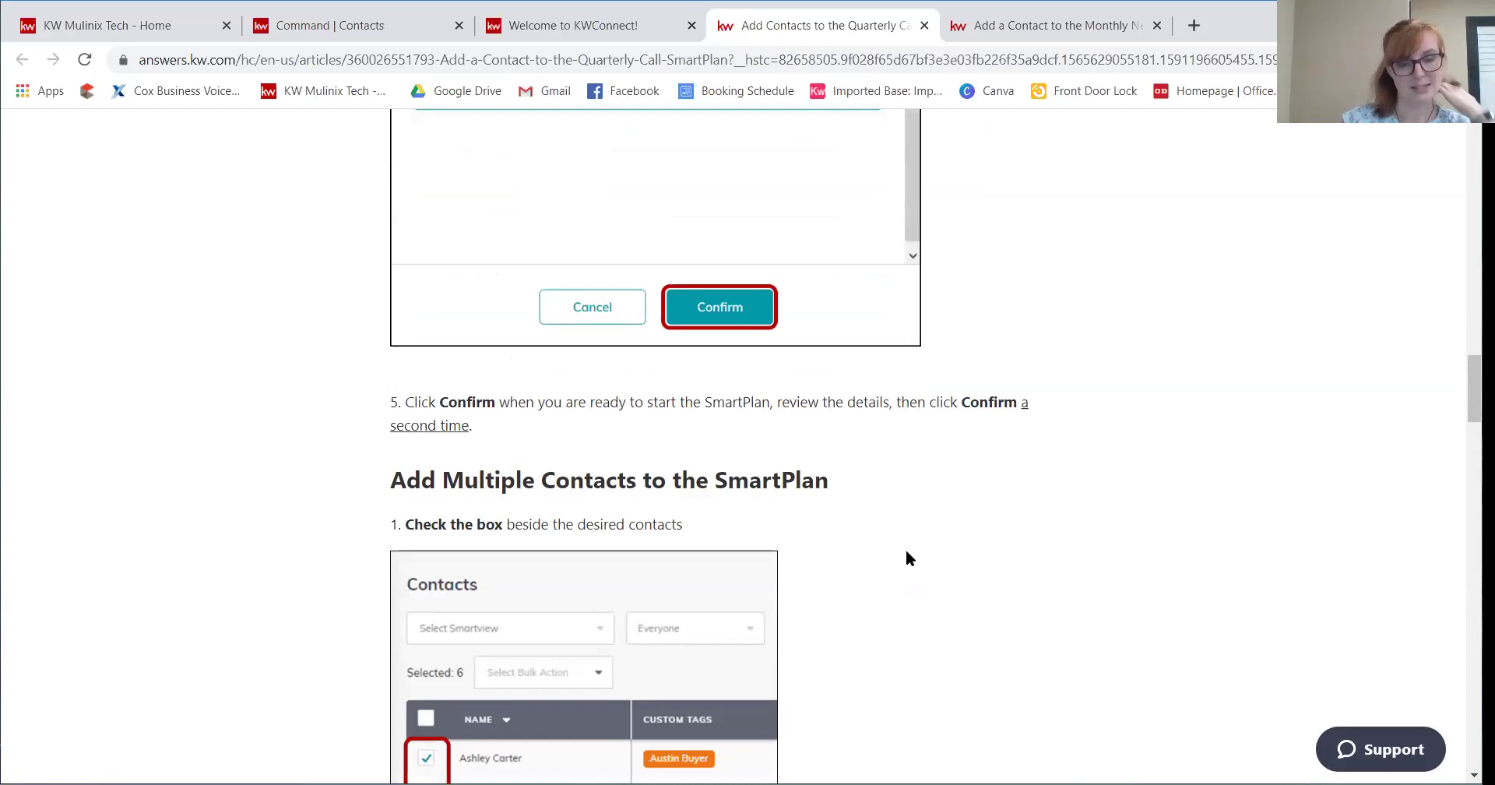
scroll(920, 506, "up", 1)
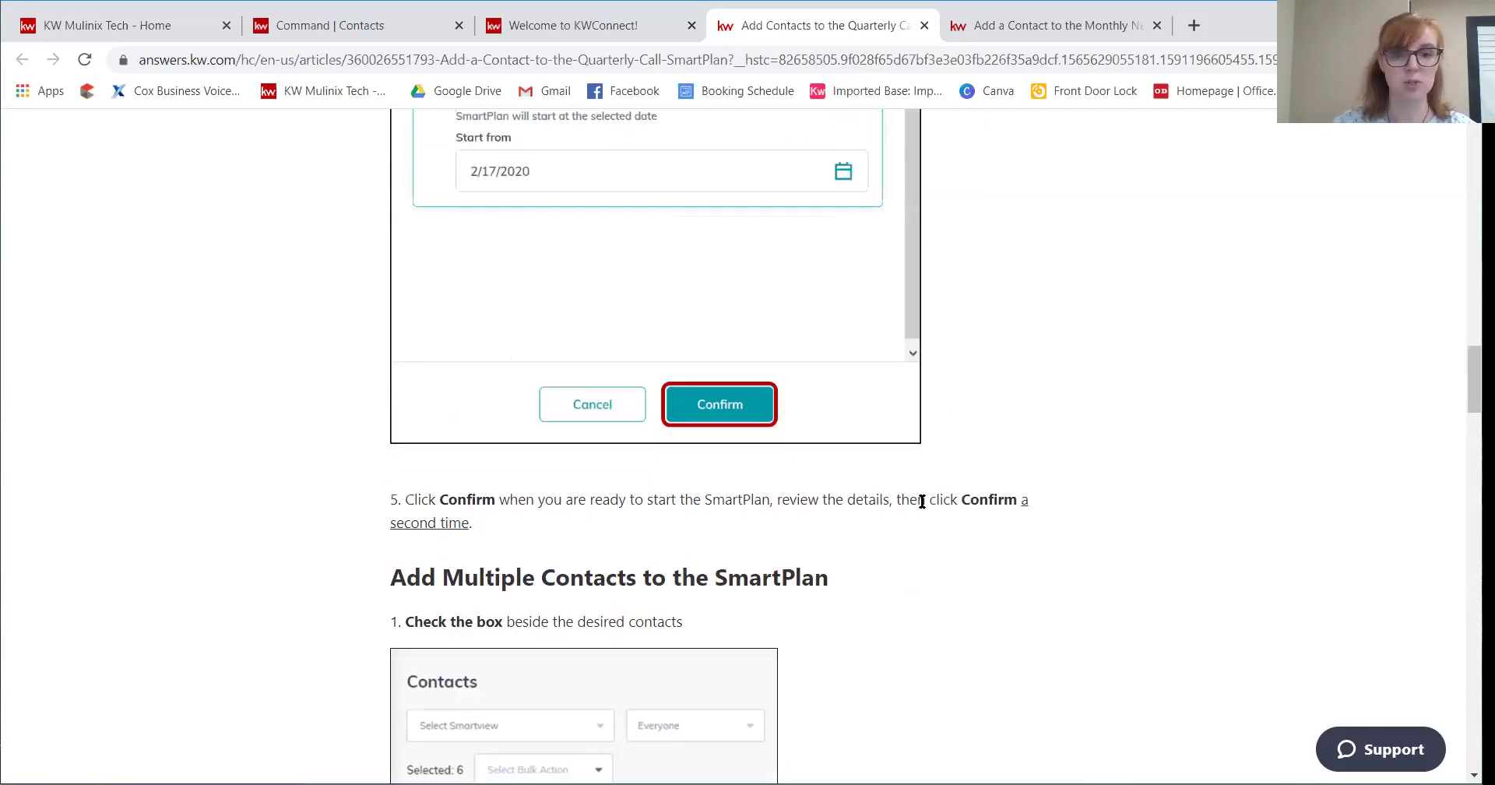
scroll(920, 500, "down", 5)
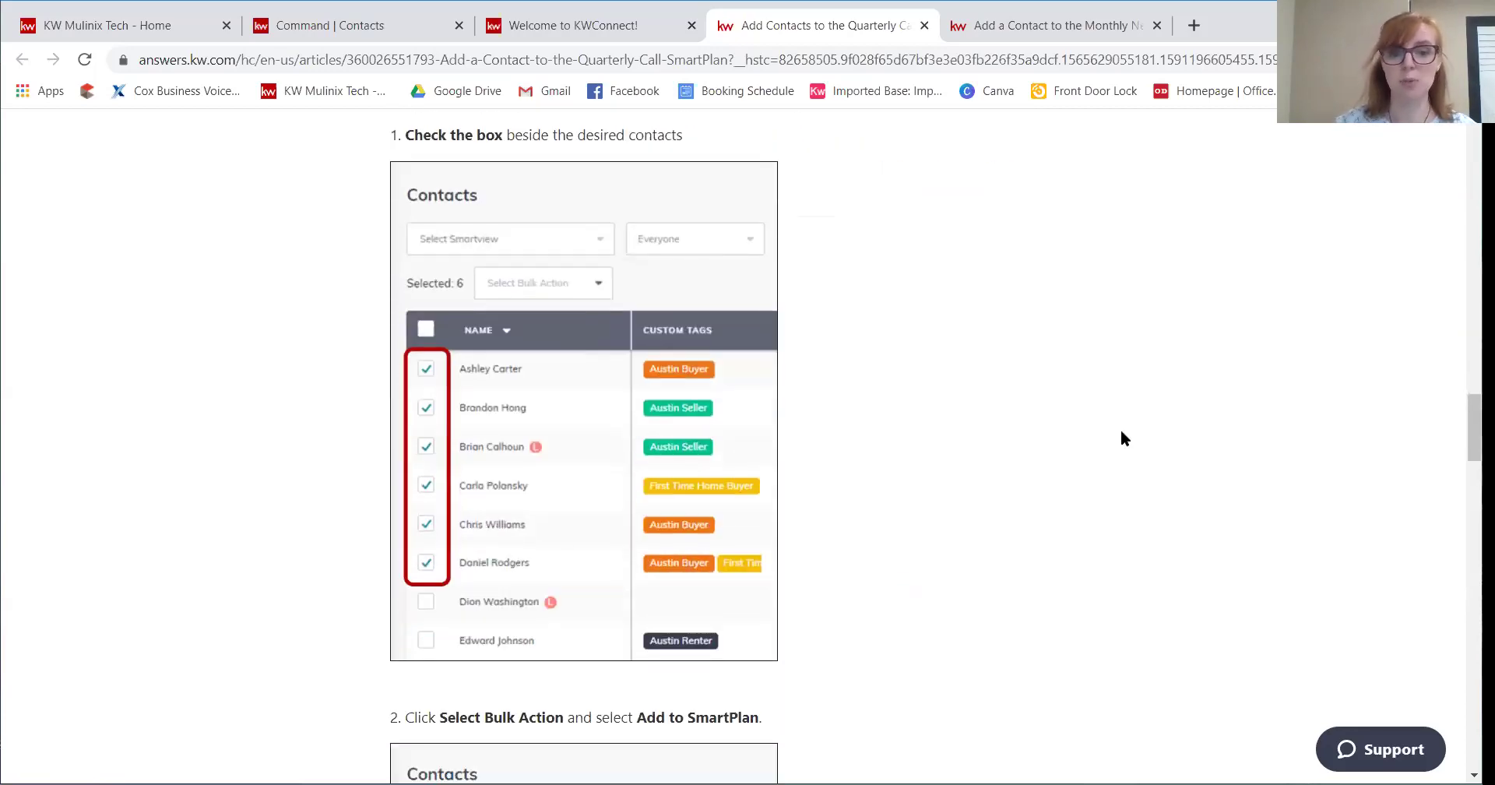
scroll(1121, 435, "down", 6)
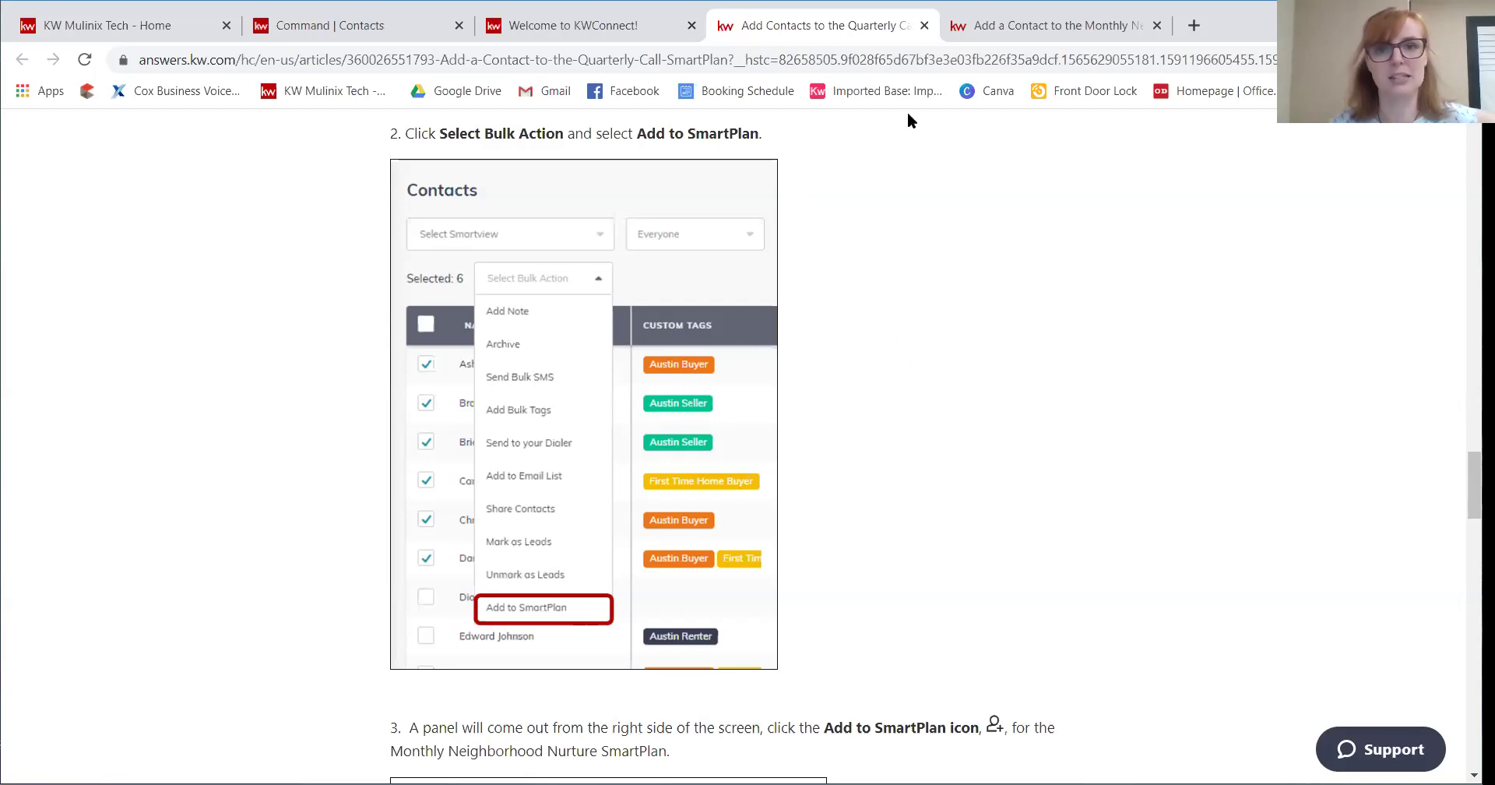
- Close both SmartPlan articles and the KWConnect training page, then dismiss the open account menu on the contact's page in Command
left_click(925, 26)
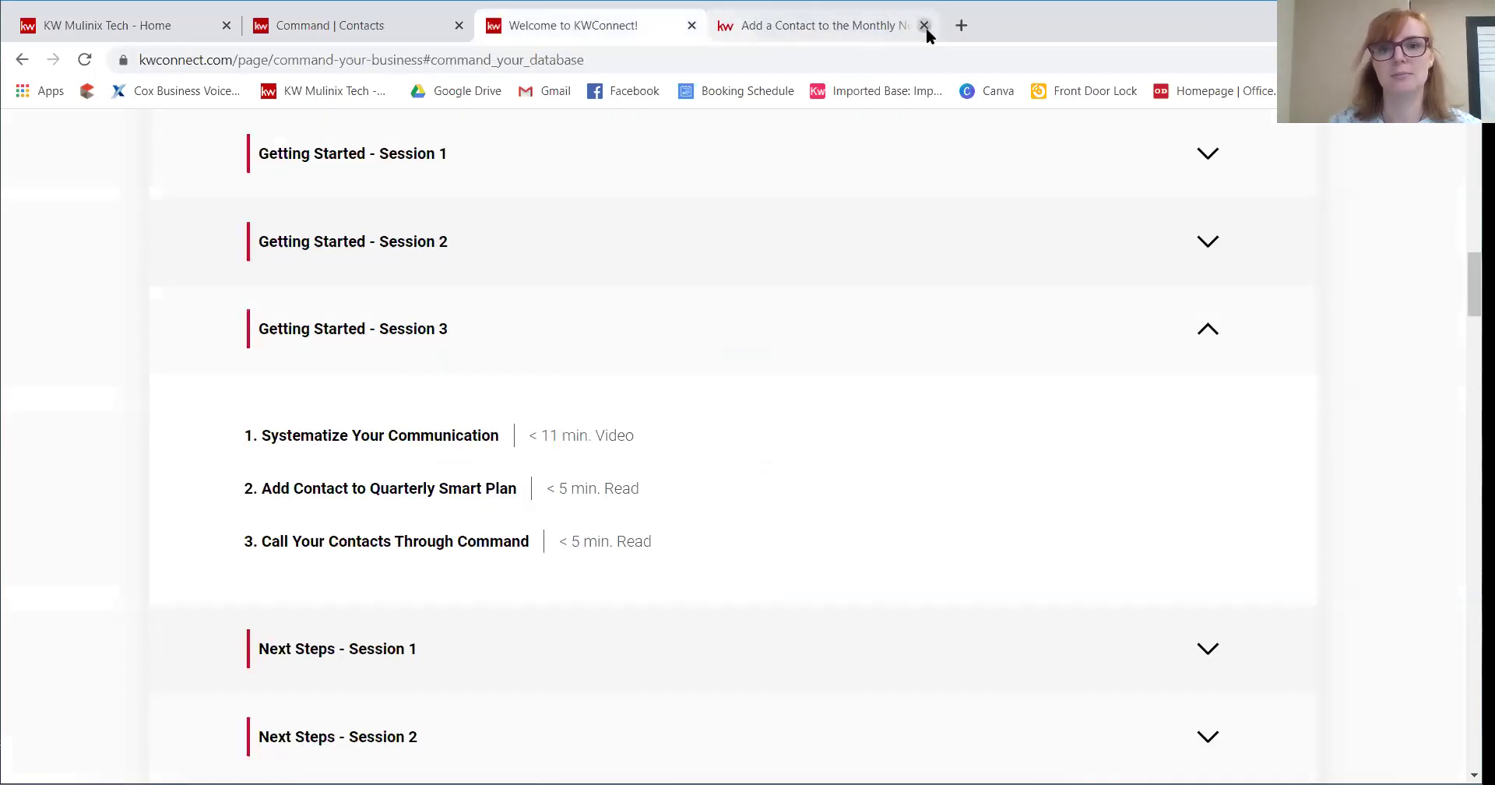
left_click(925, 26)
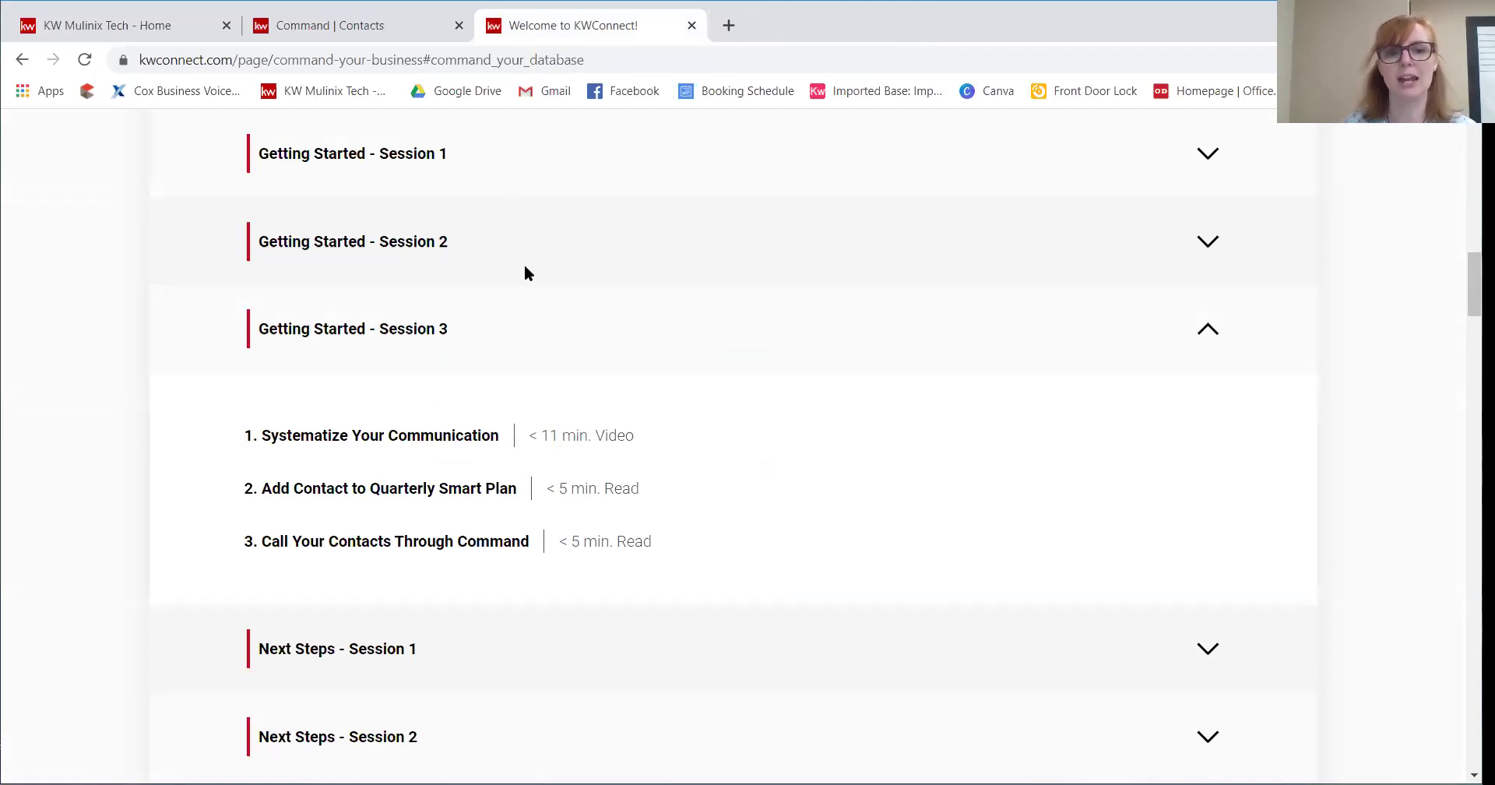
left_click(692, 25)
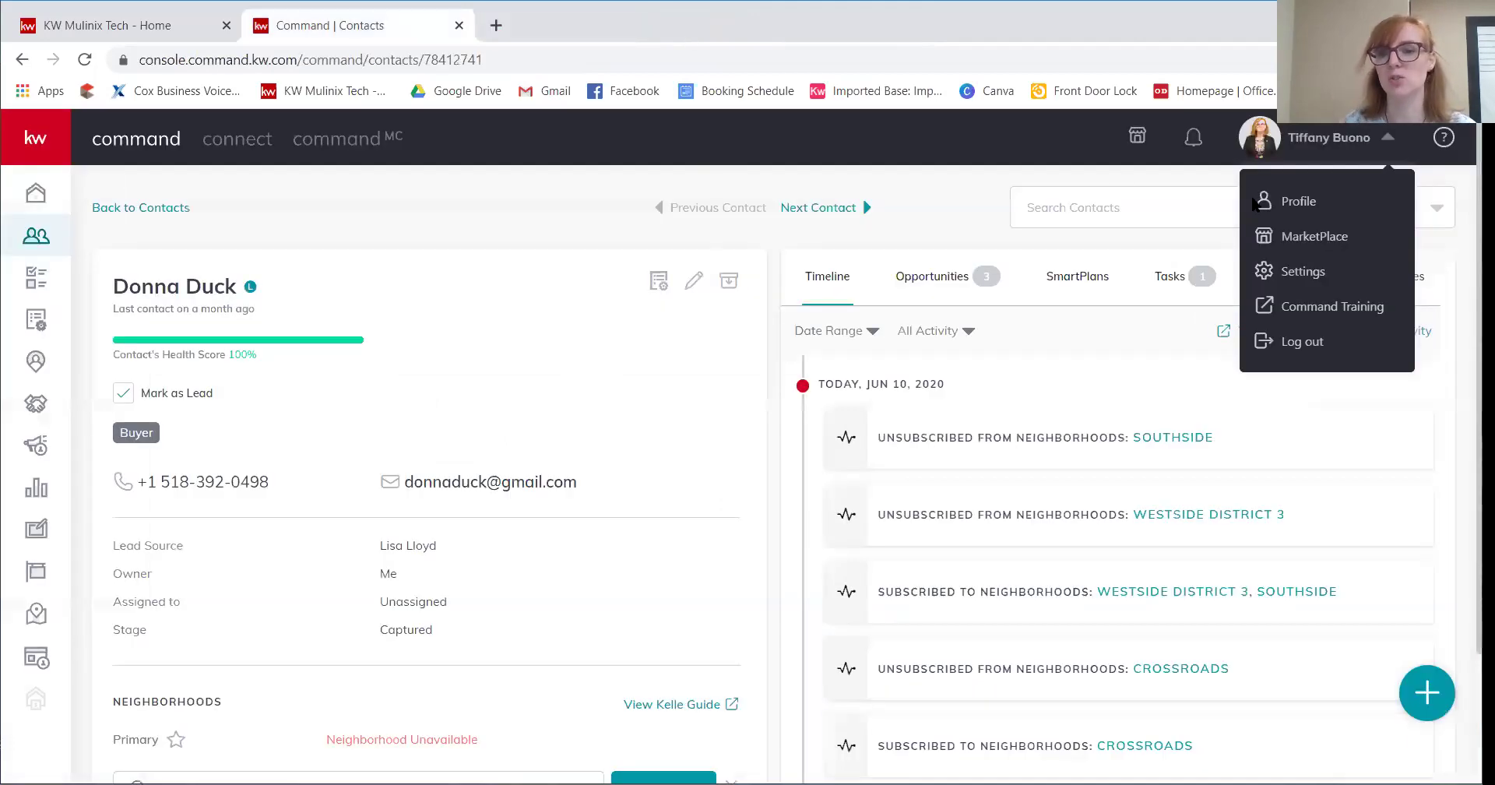
left_click(624, 195)
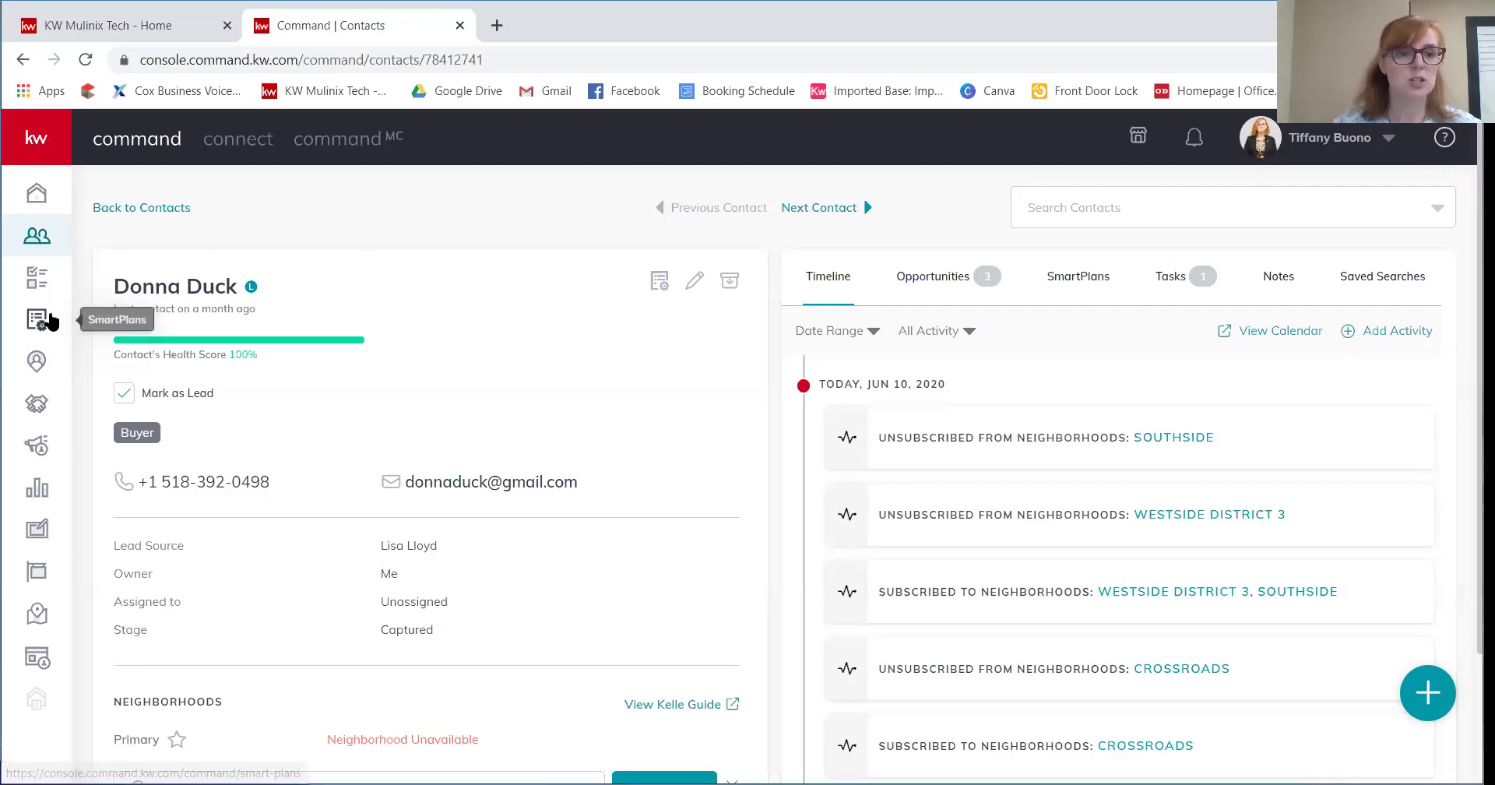
- Go to My SmartPlans and open the My Promote My App people plan for editing
left_click(40, 323)
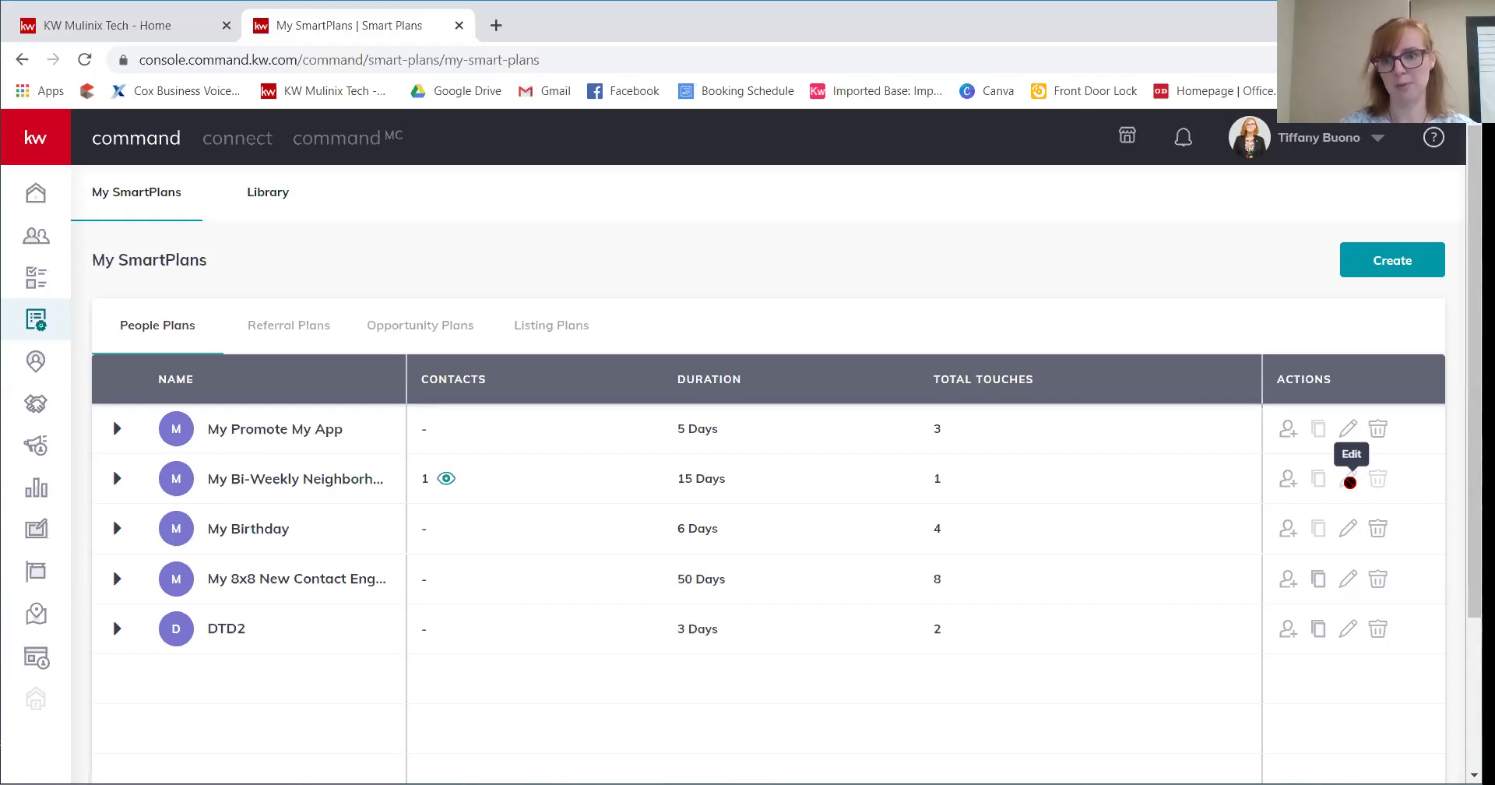
left_click(1348, 429)
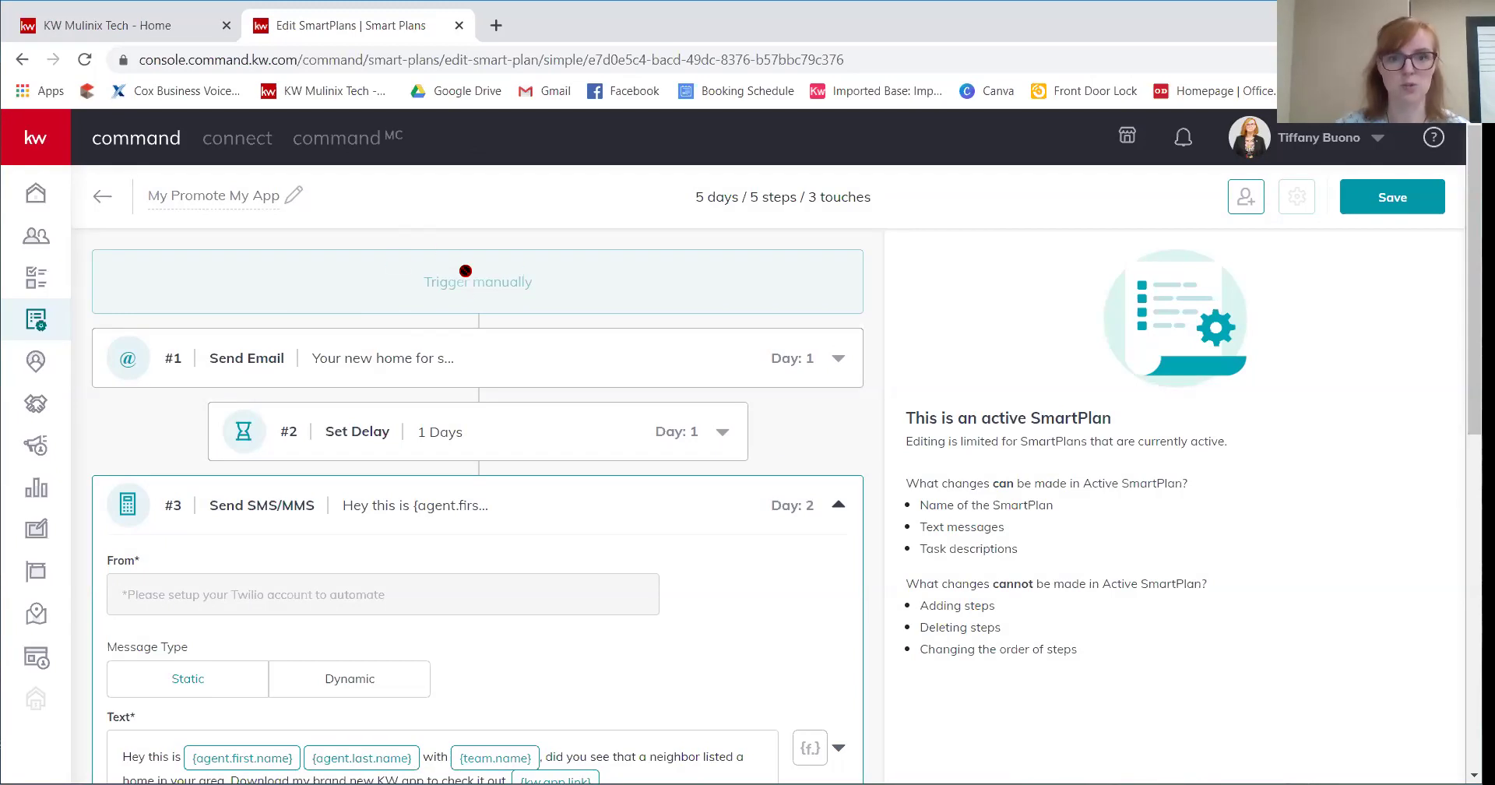
- Examine the message text of action #3 Send SMS/MMS, including its agent name, team name and app link placeholders
scroll(479, 270, "down", 1)
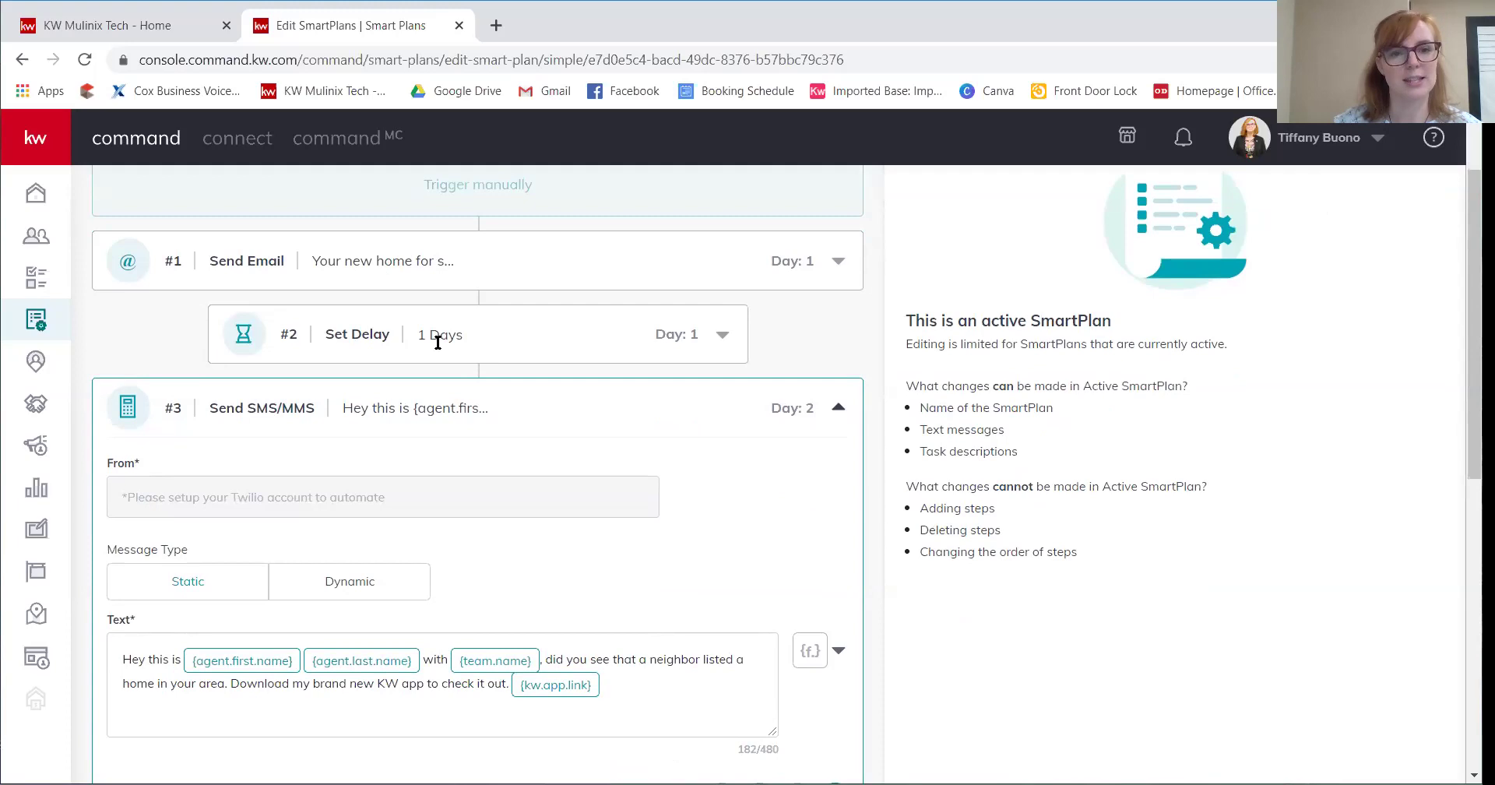
scroll(437, 342, "down", 2)
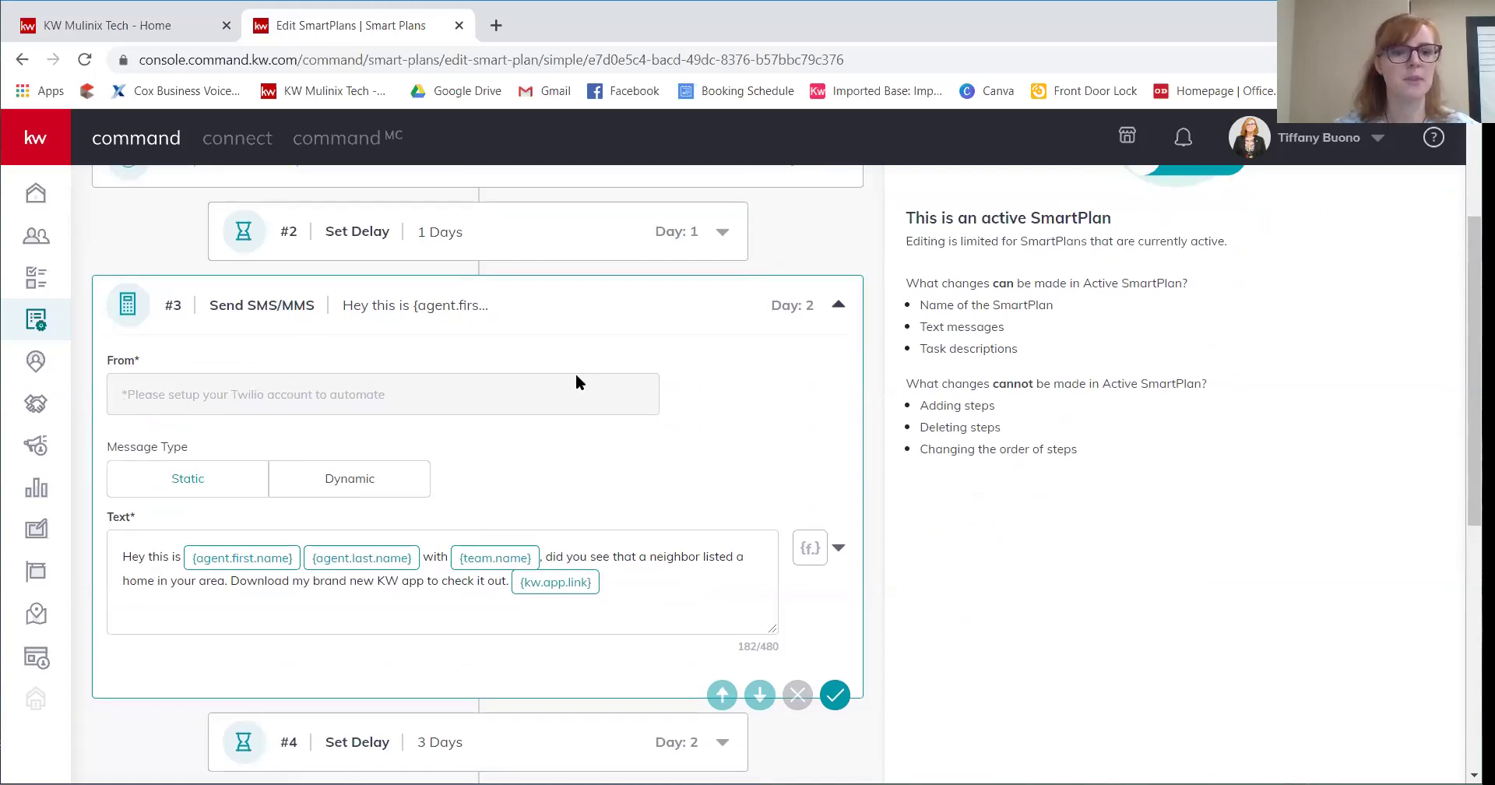
scroll(406, 342, "down", 3)
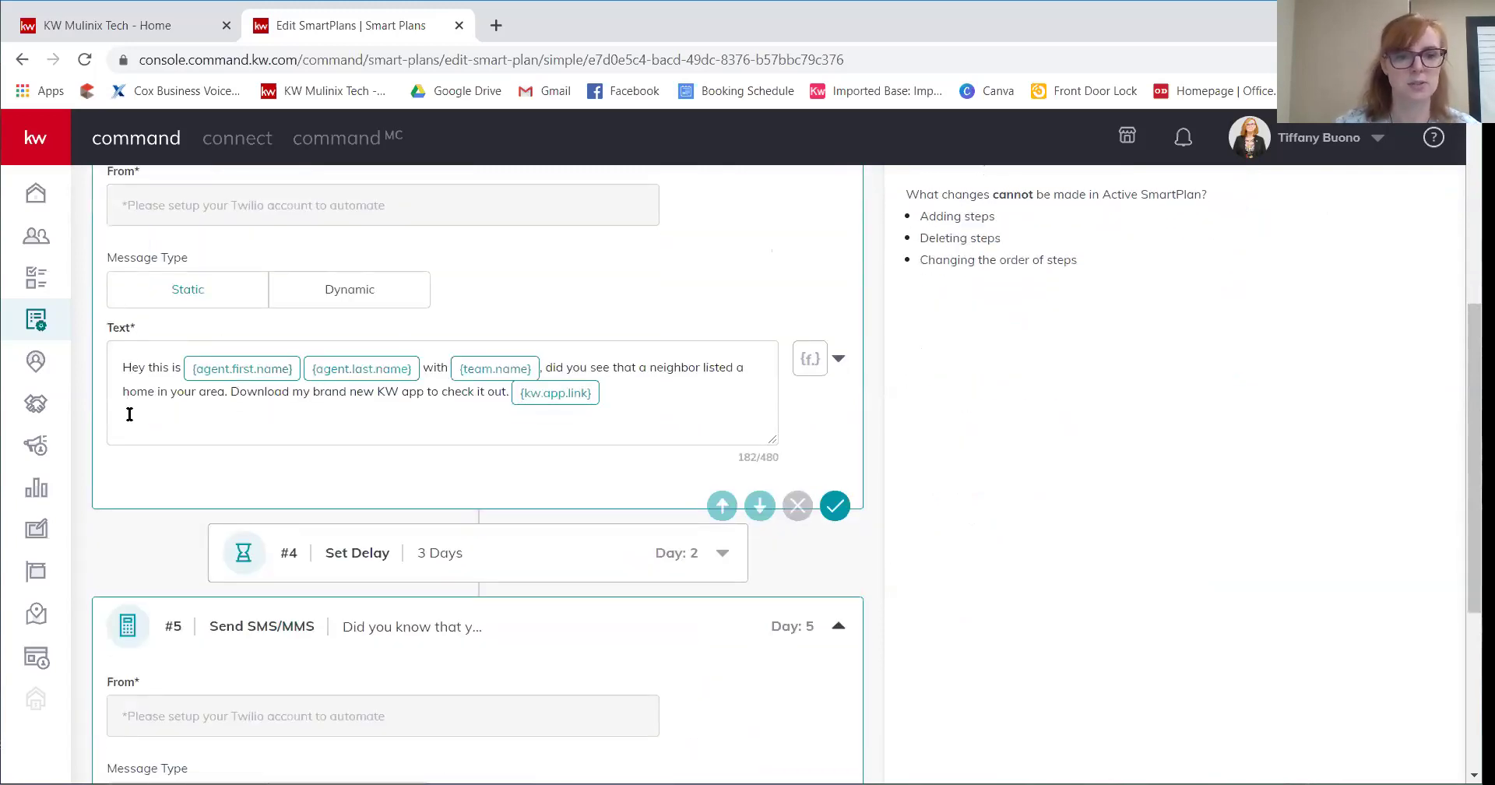
left_click(252, 367)
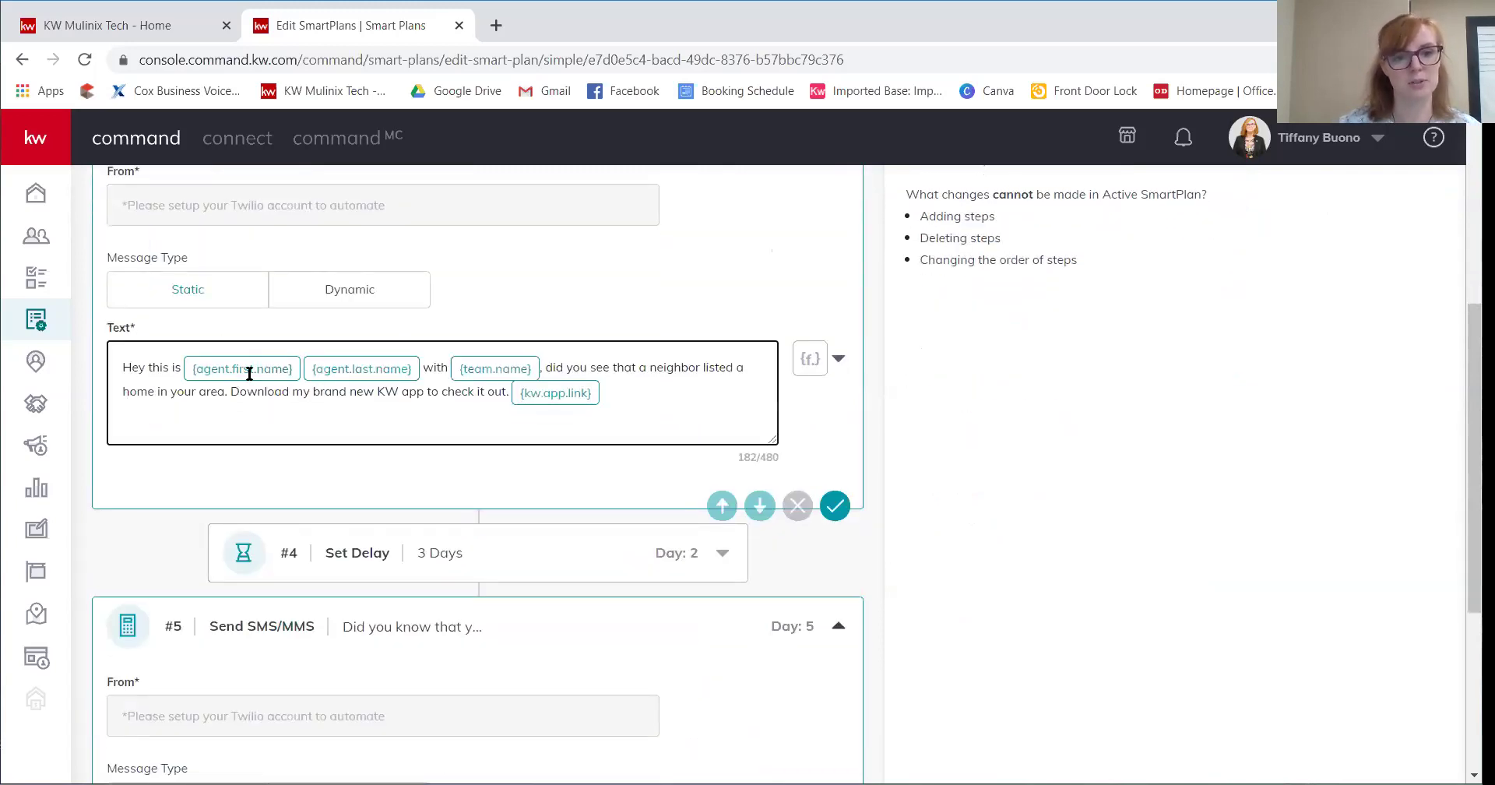
left_click(247, 392)
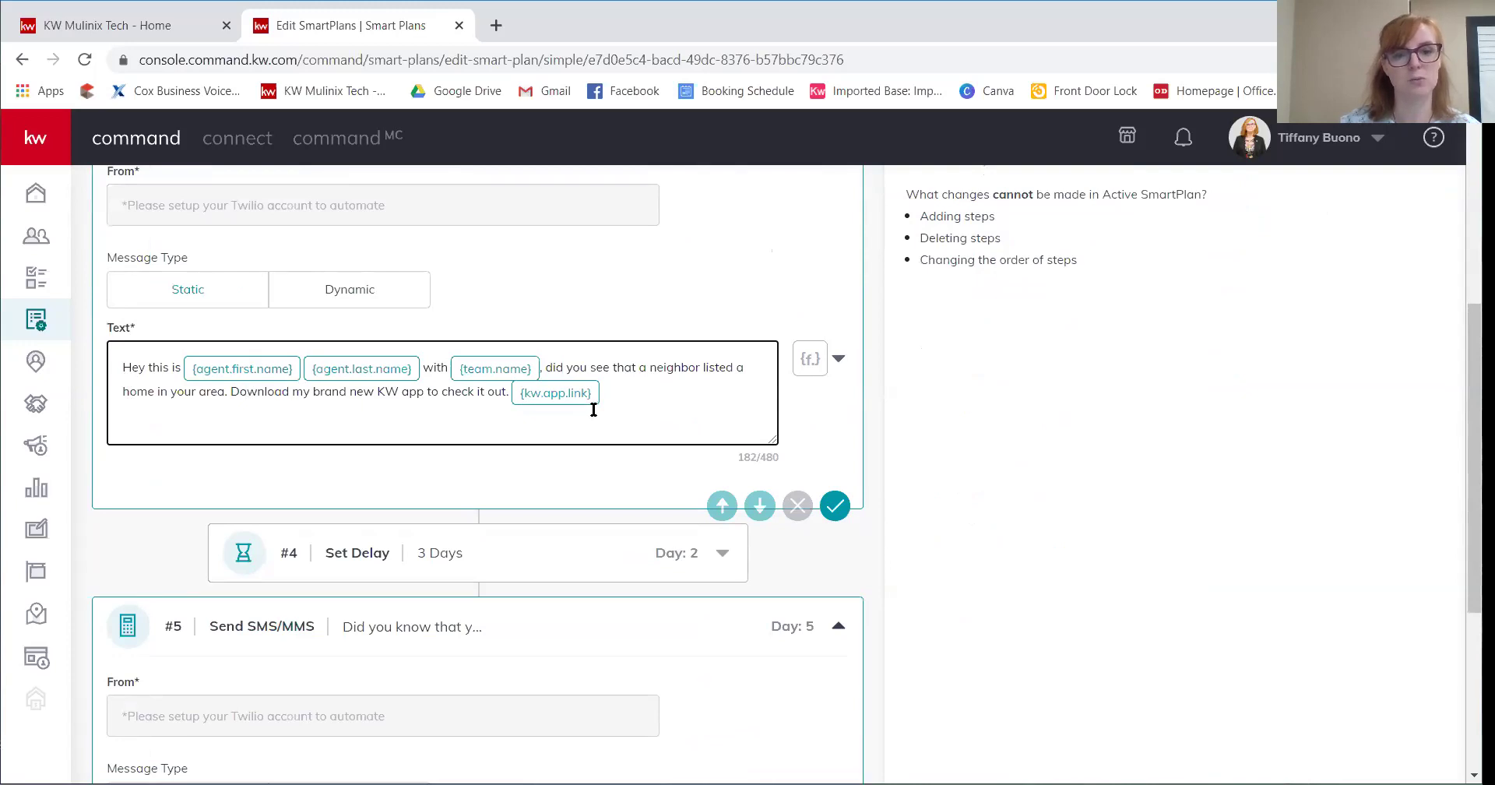
left_click_drag(466, 397, 127, 405)
left_click(153, 368)
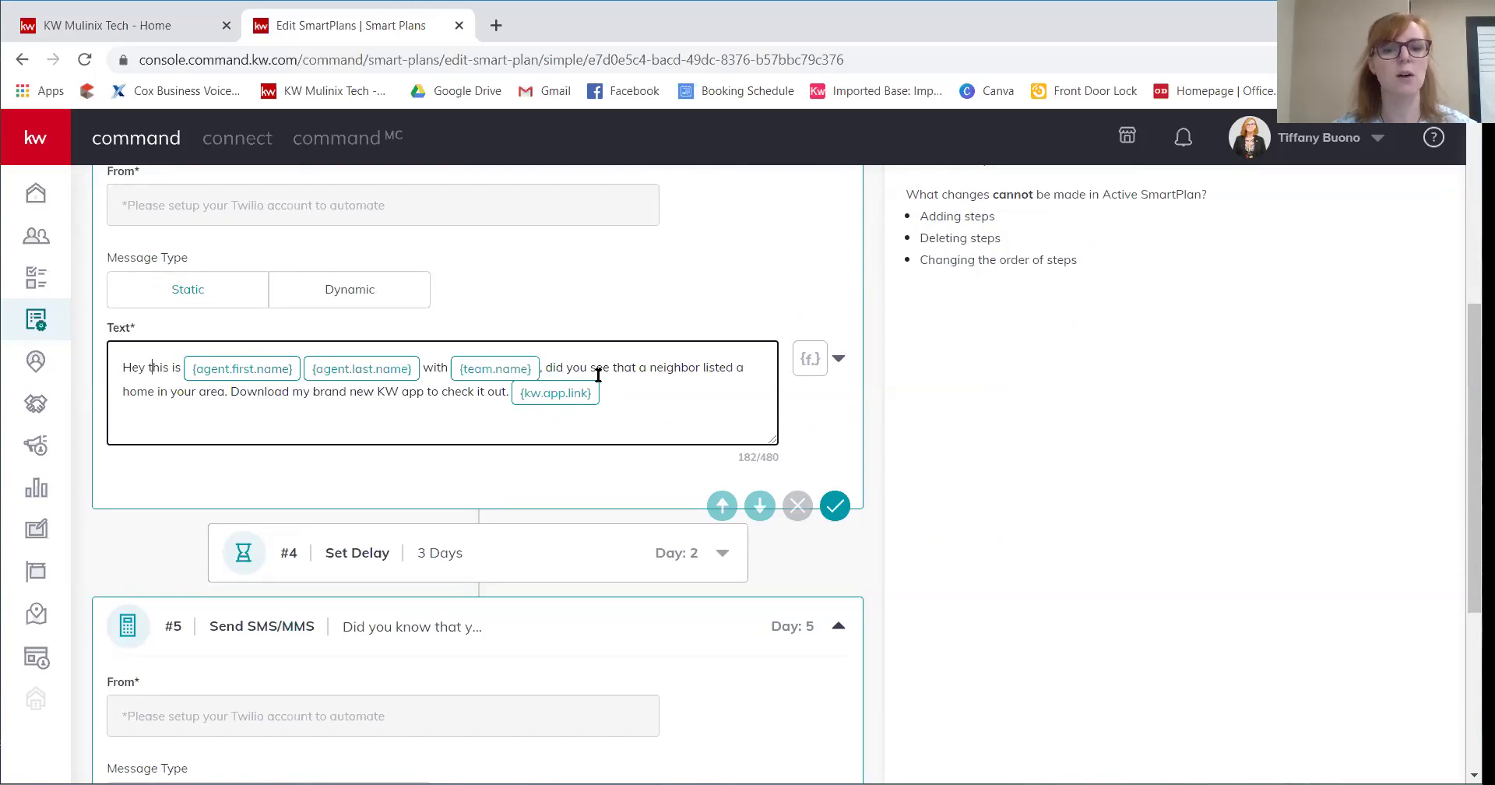
scroll(746, 369, "down", 1)
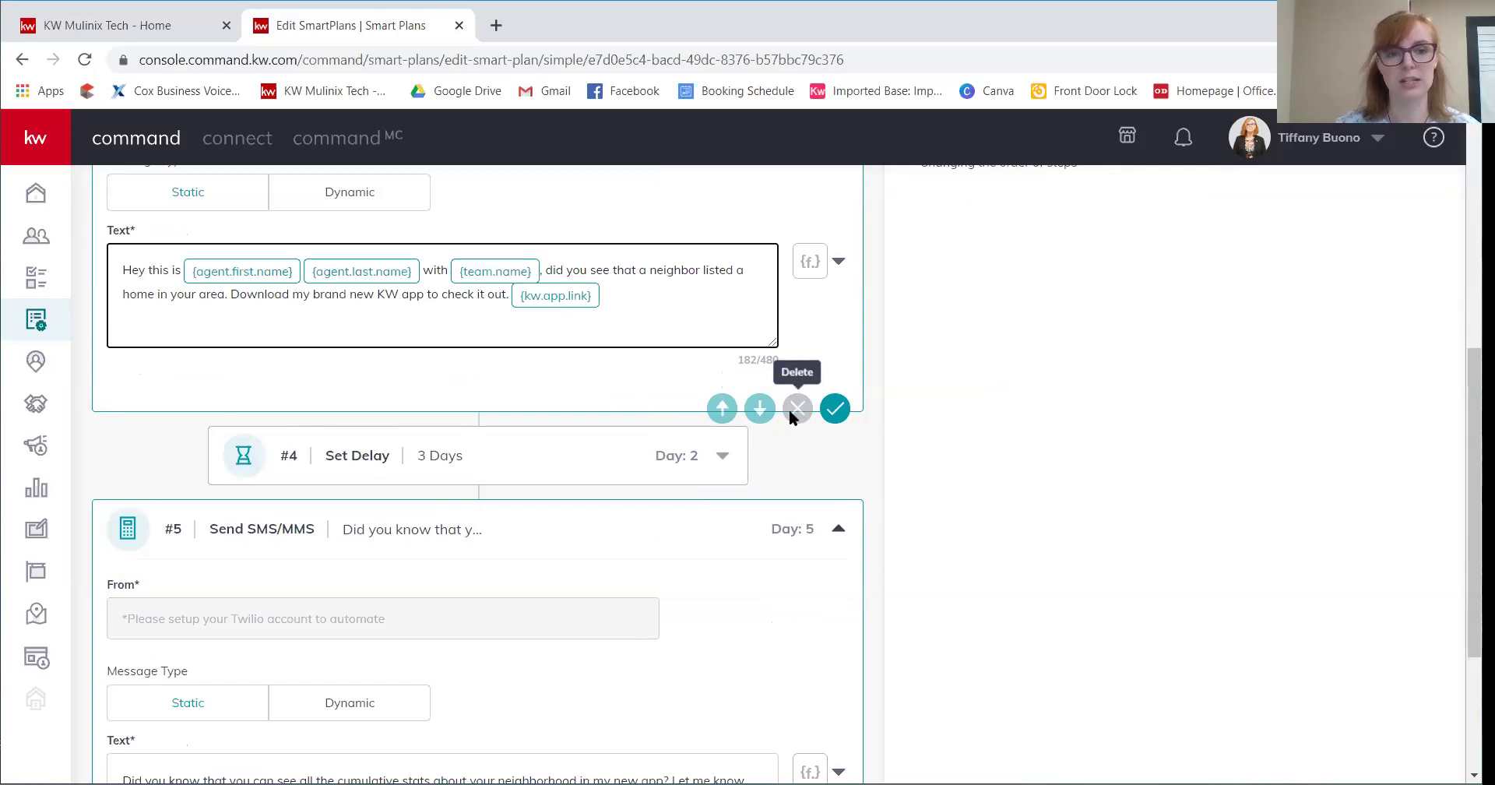
- Review the plan's actions from #1 to #5 and highlight words in the title of action #1 Send Email
scroll(788, 409, "up", 5)
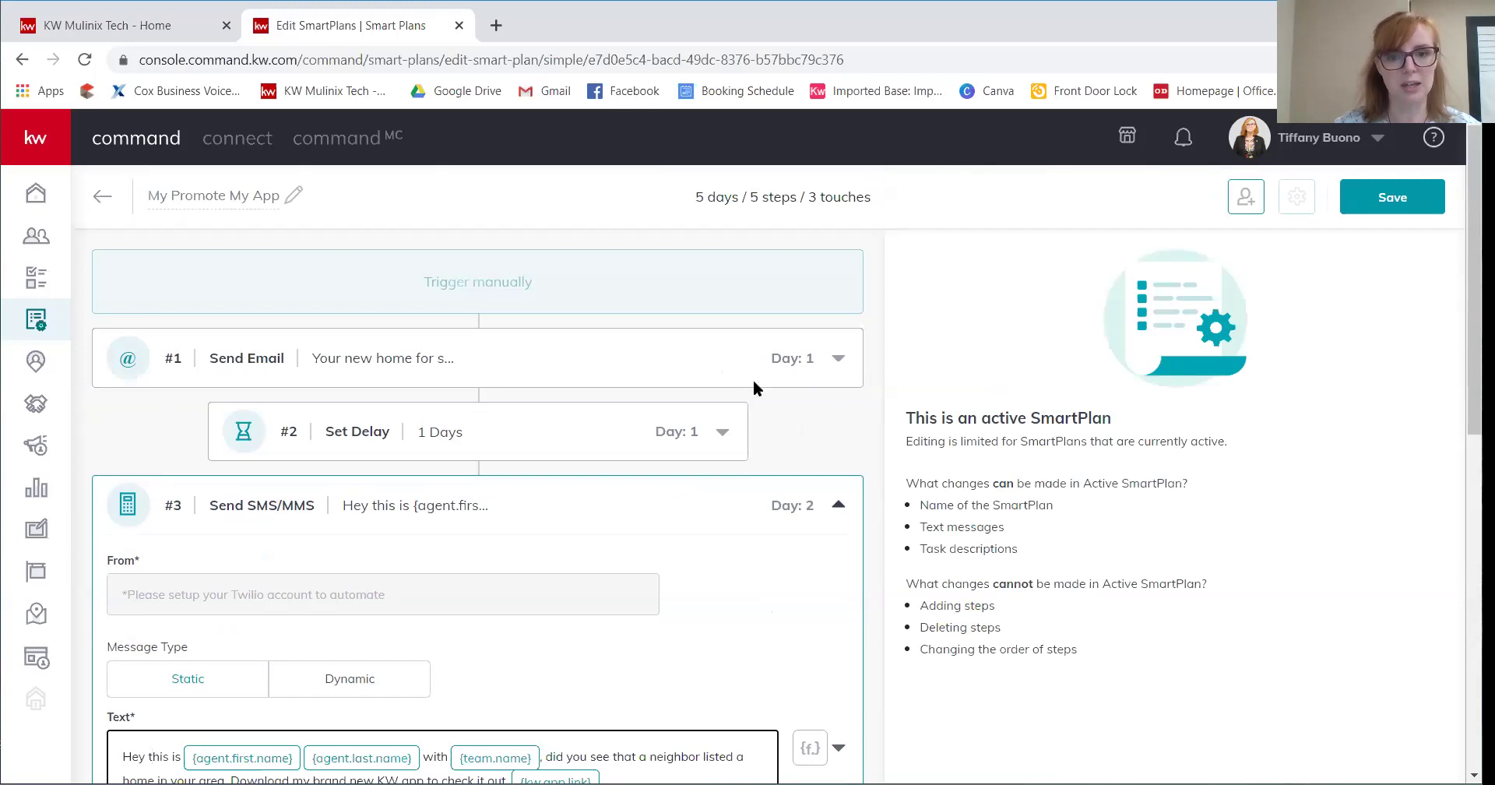
scroll(386, 390, "down", 3)
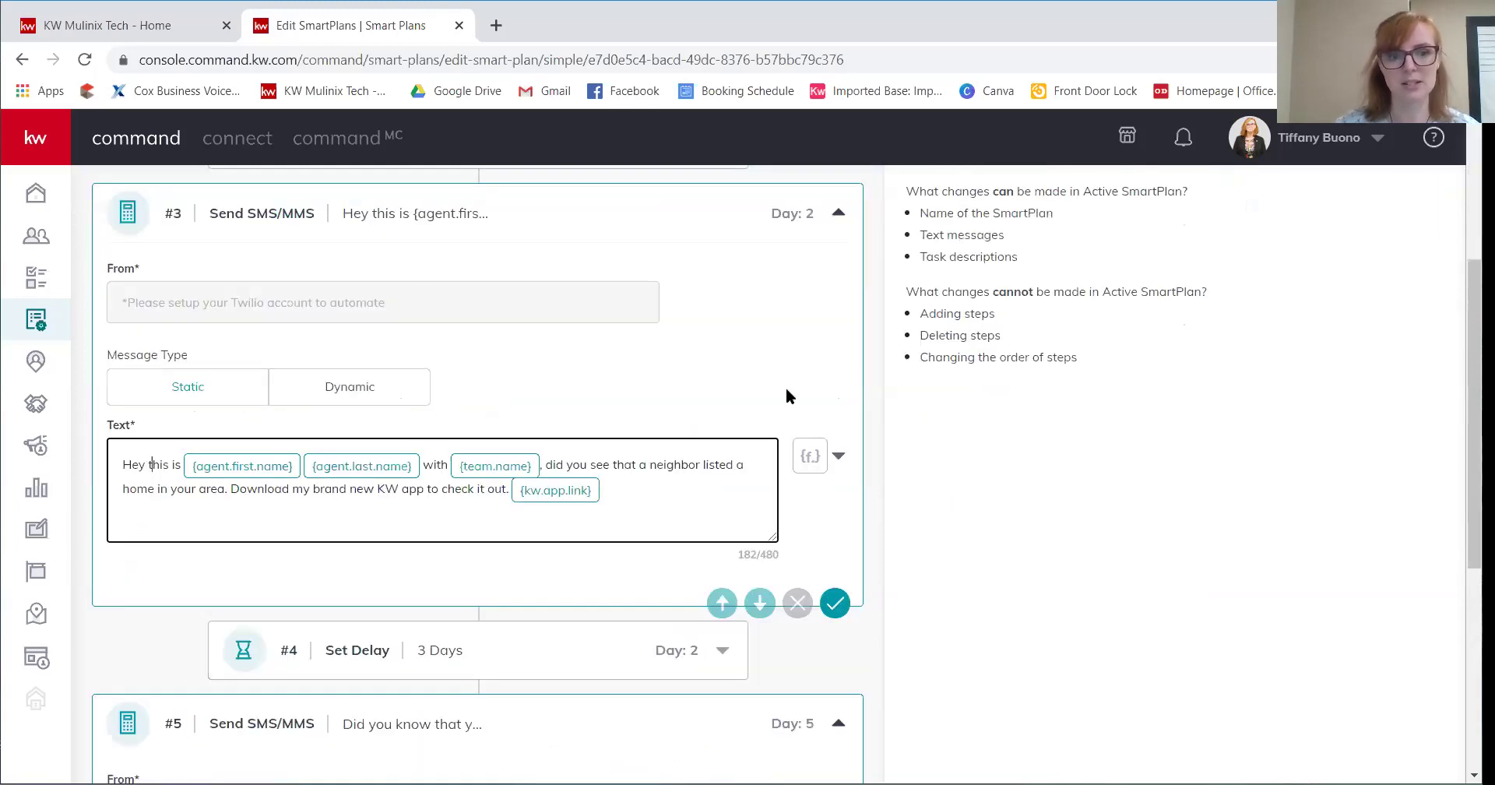
scroll(786, 393, "down", 3)
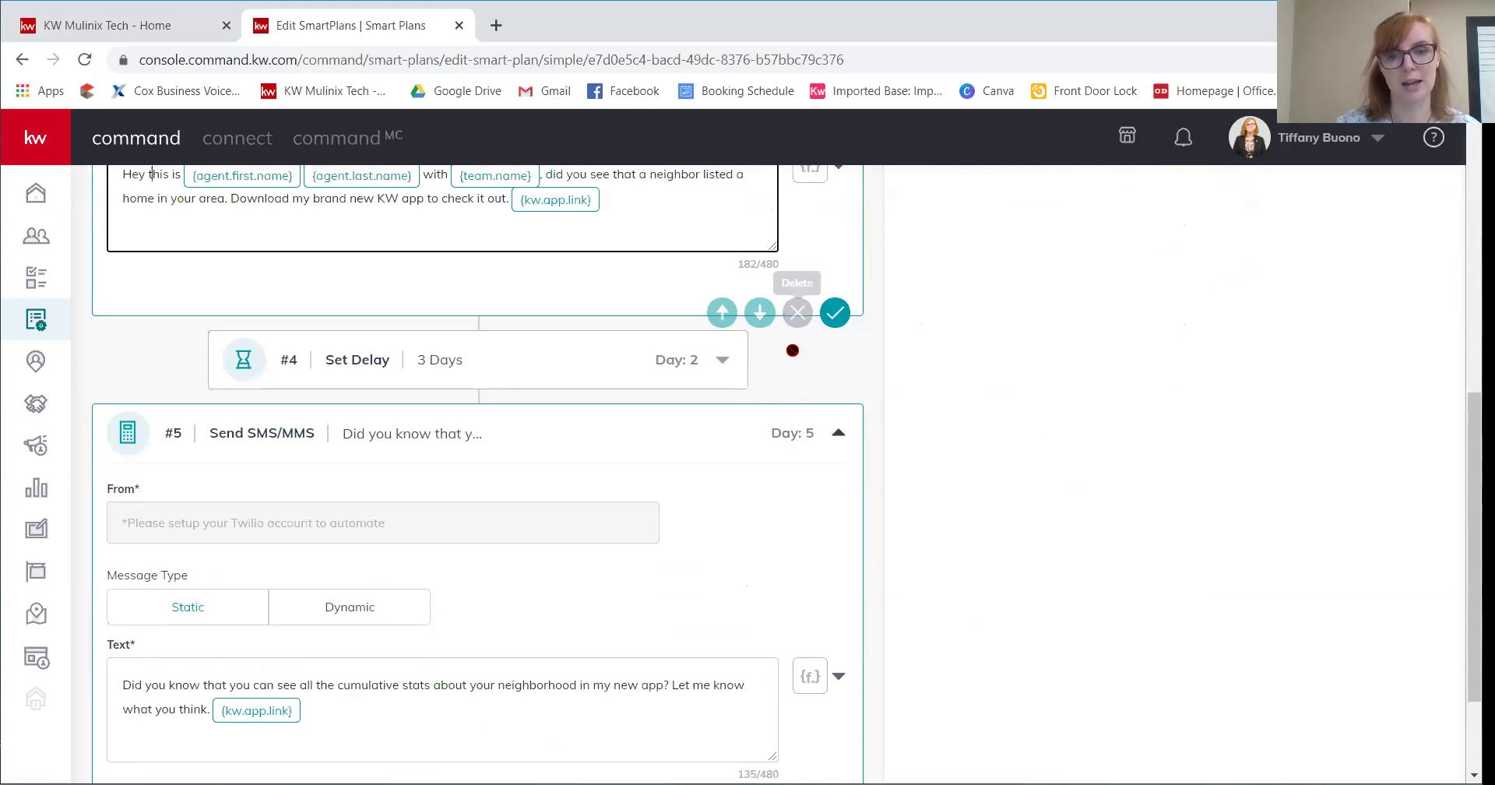
scroll(792, 351, "up", 6)
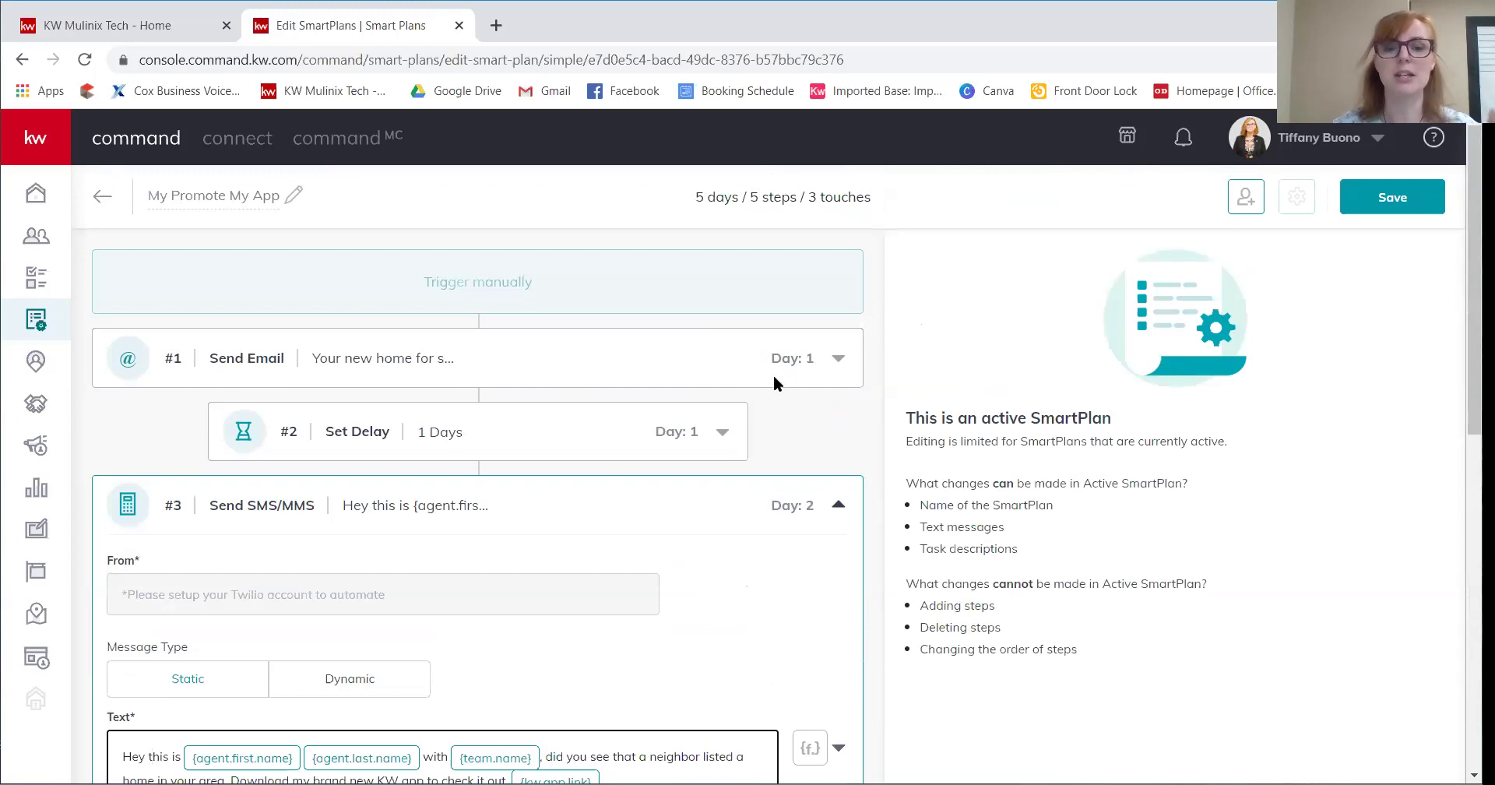
left_click(398, 364)
double_click(397, 355)
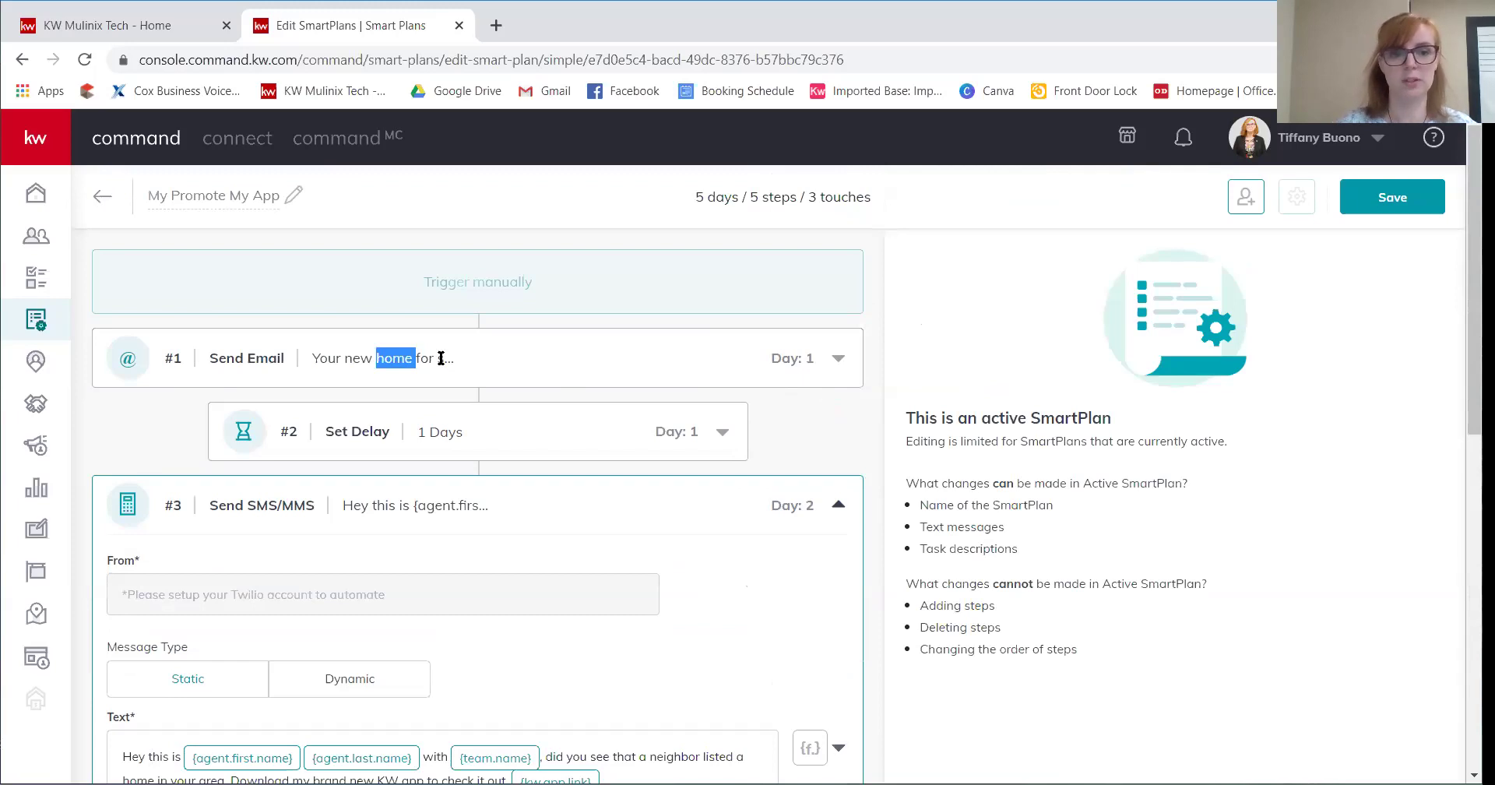
double_click(354, 359)
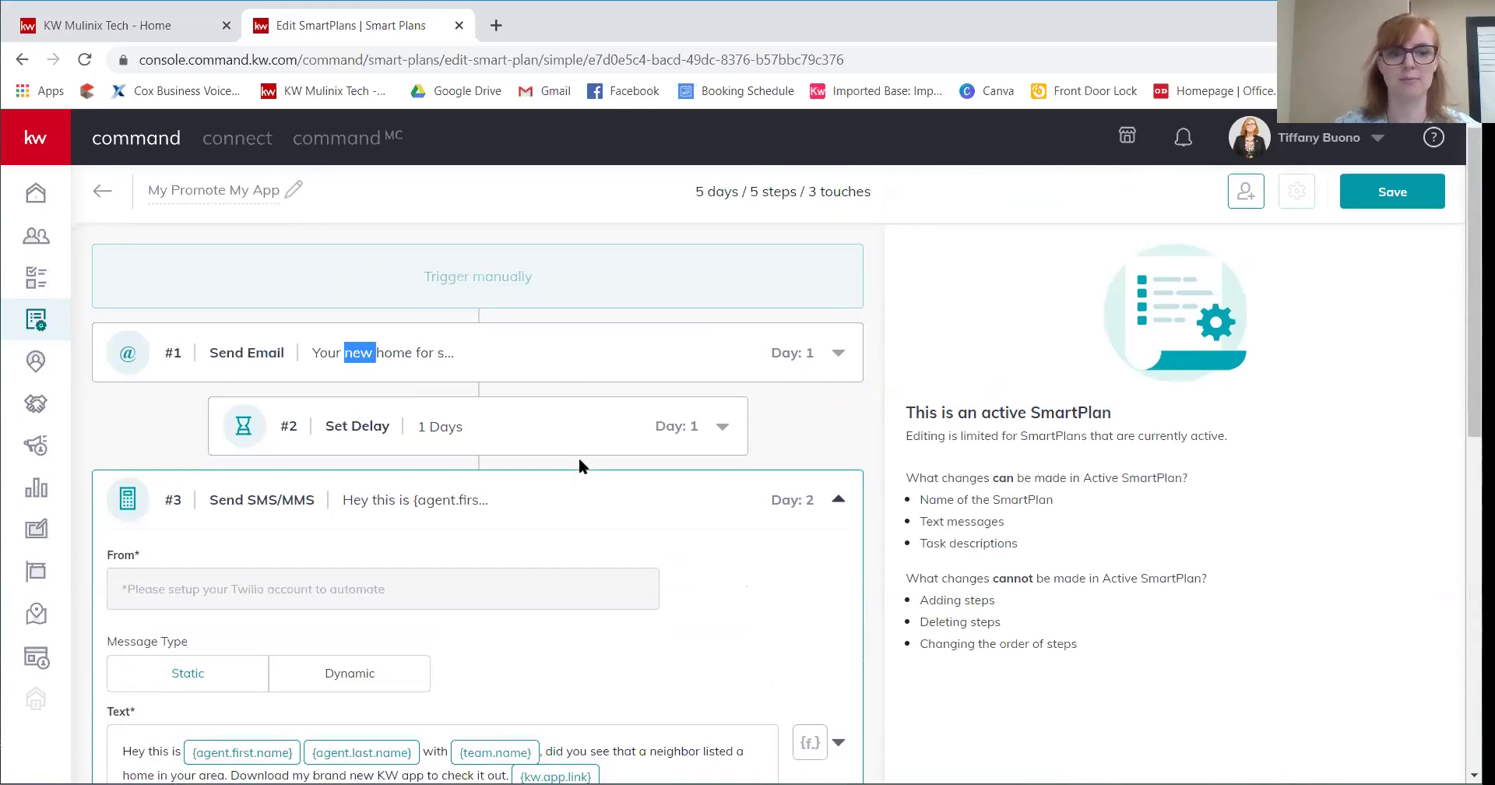
- Highlight part of the action #3 message text and review the plan down to the action #5 text message
scroll(578, 456, "down", 3)
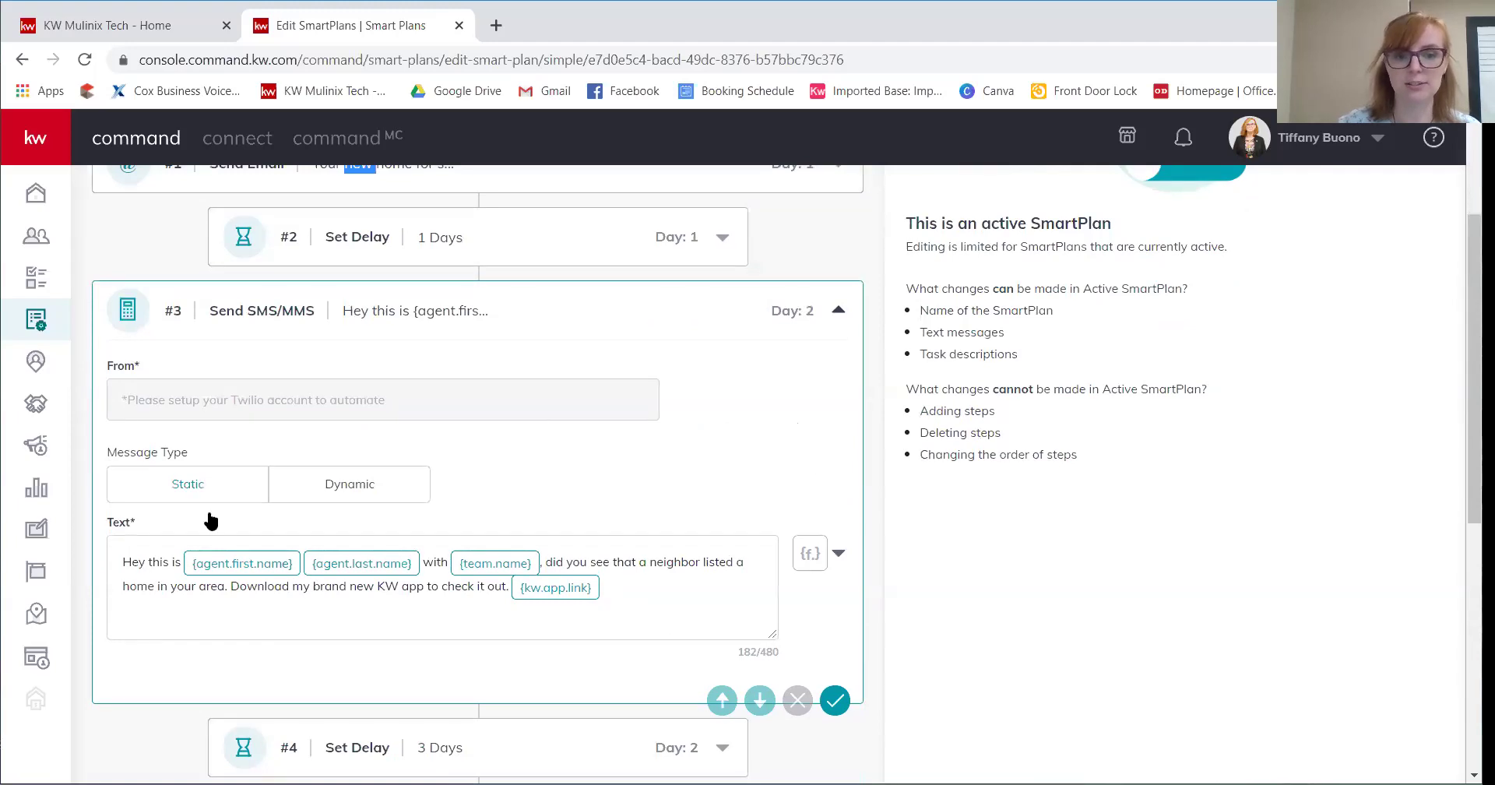
left_click_drag(147, 586, 291, 586)
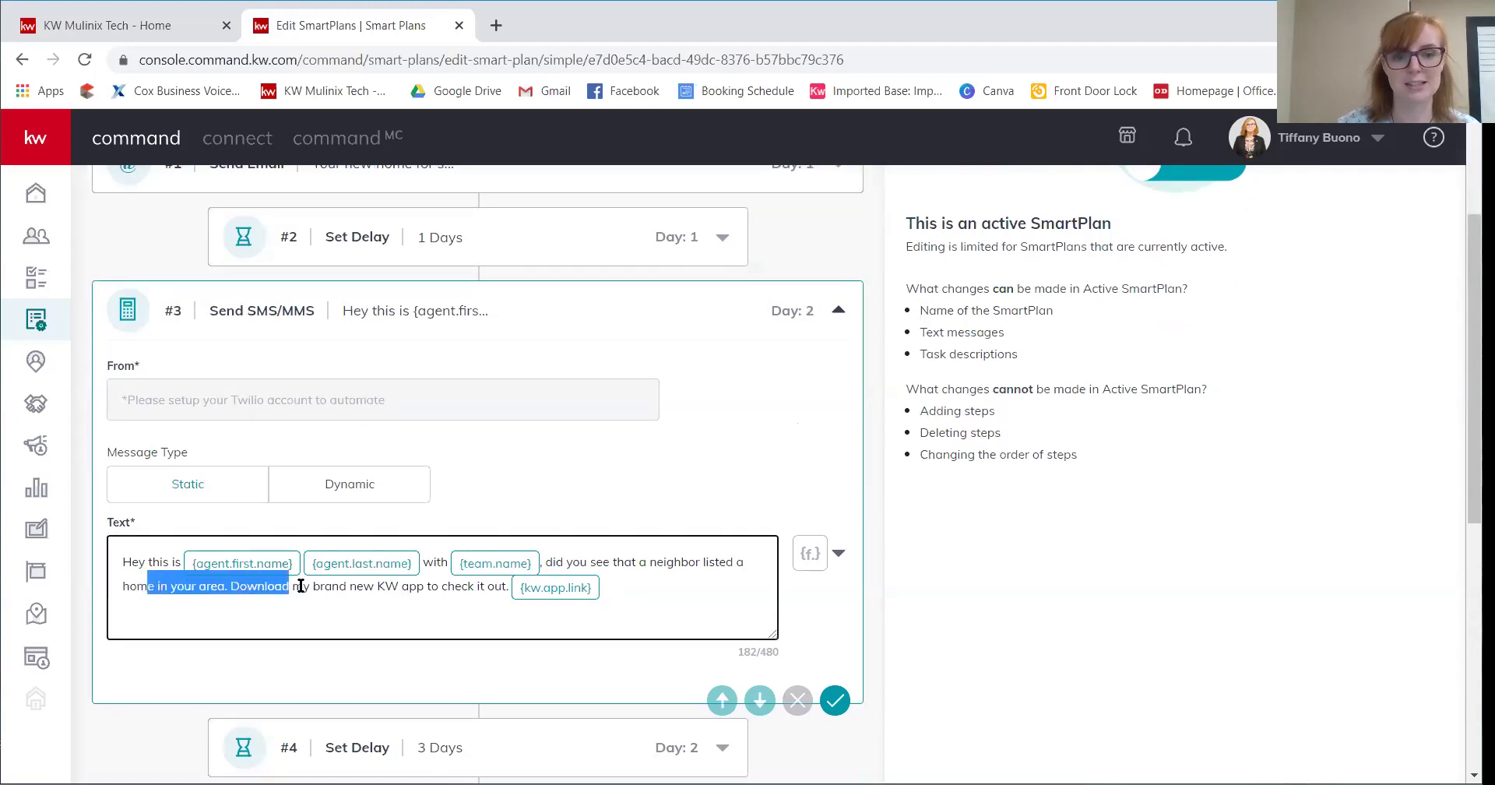
scroll(703, 554, "down", 3)
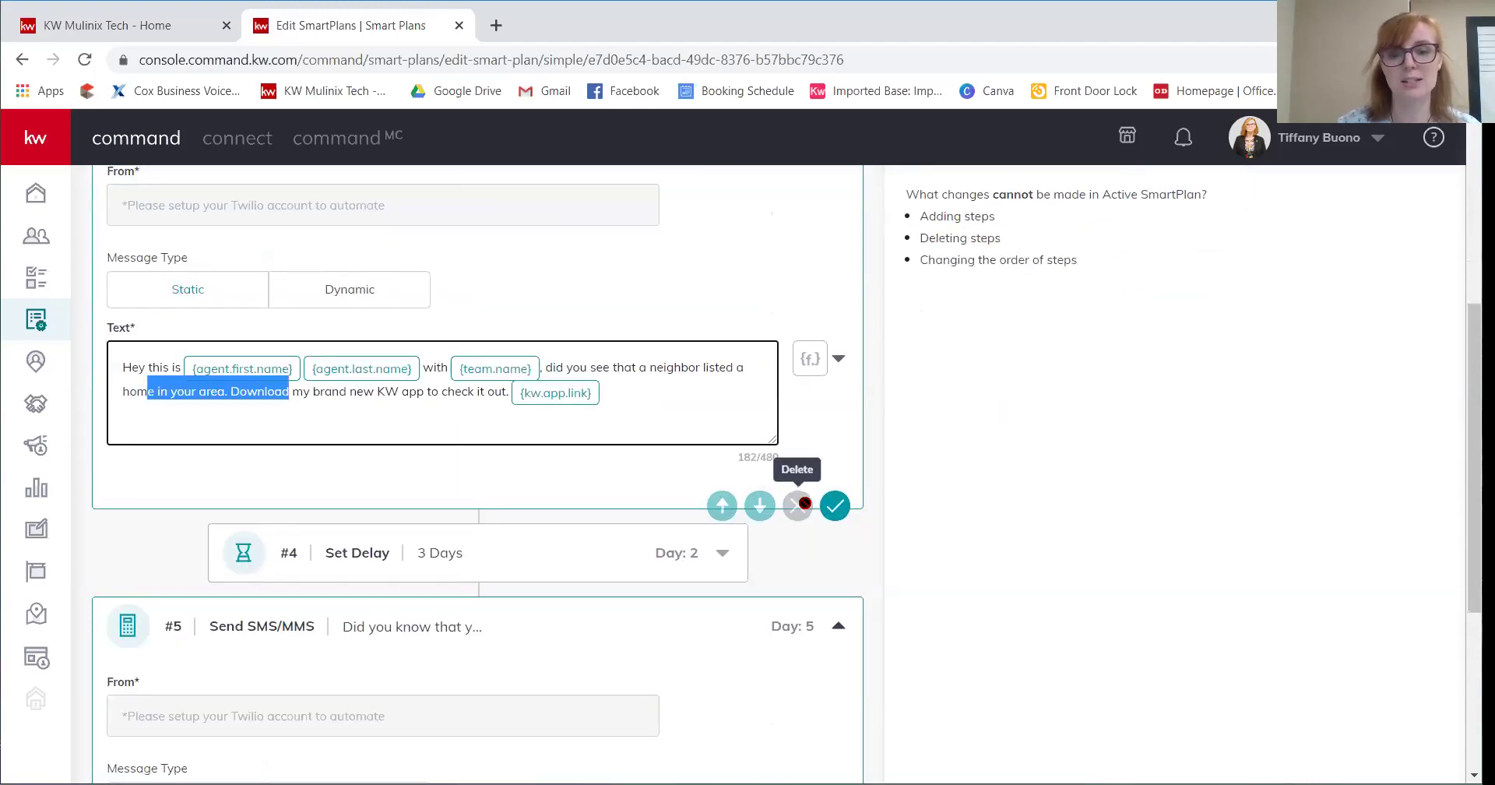
scroll(644, 483, "up", 3)
scroll(645, 484, "up", 2)
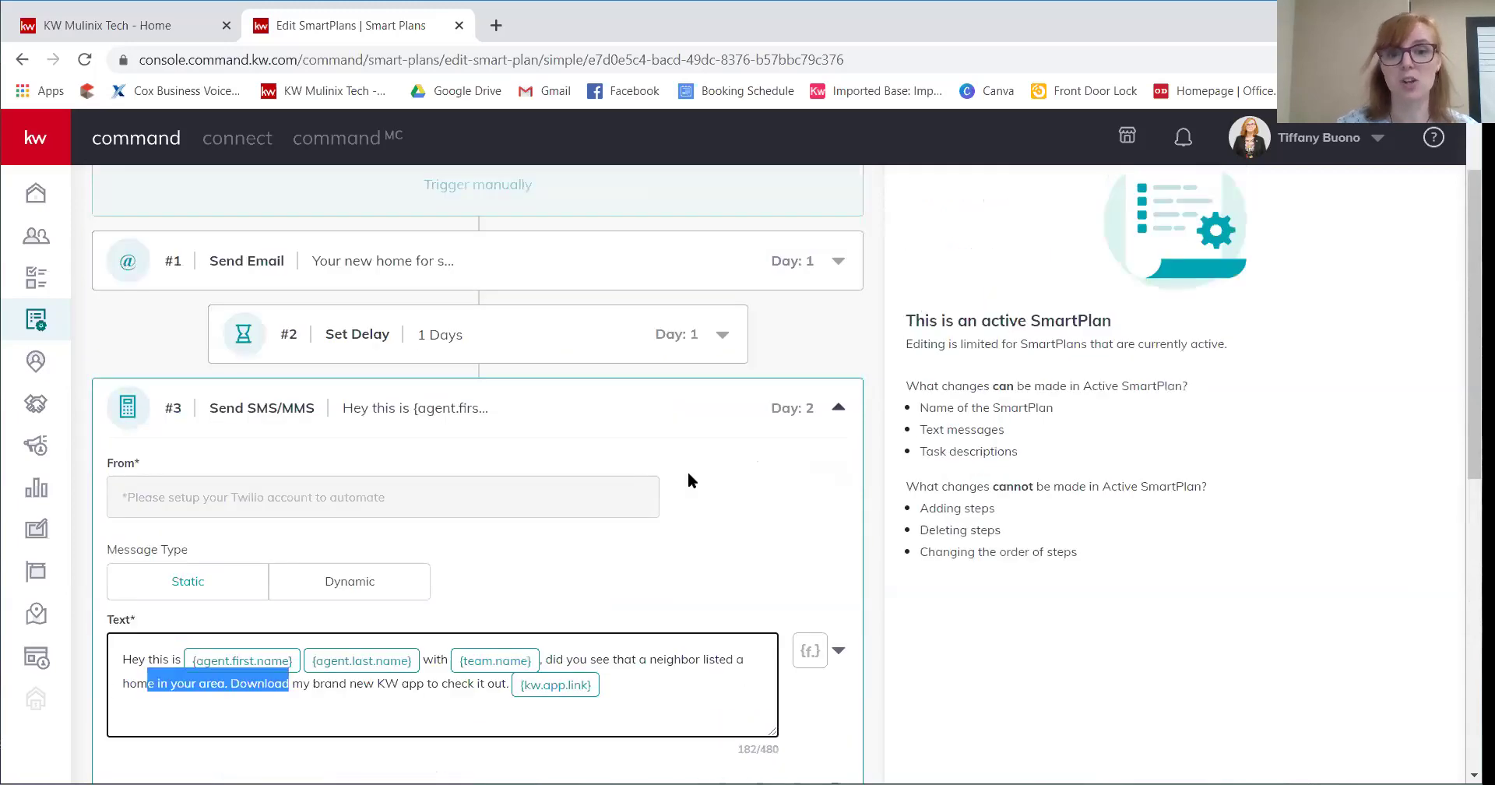
scroll(688, 476, "down", 9)
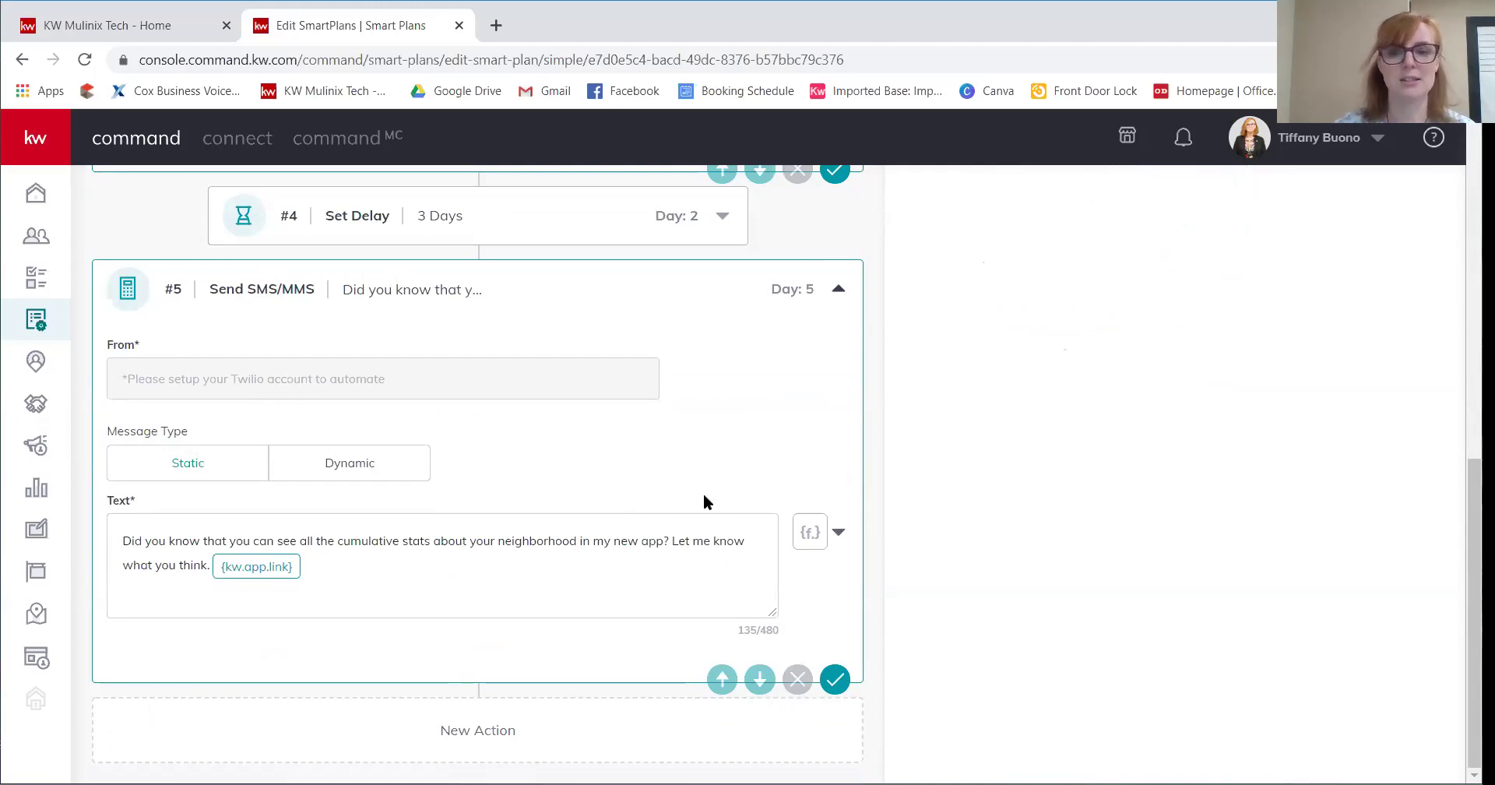
- Save the My Promote My App plan and return to the My SmartPlans list
scroll(702, 487, "up", 9)
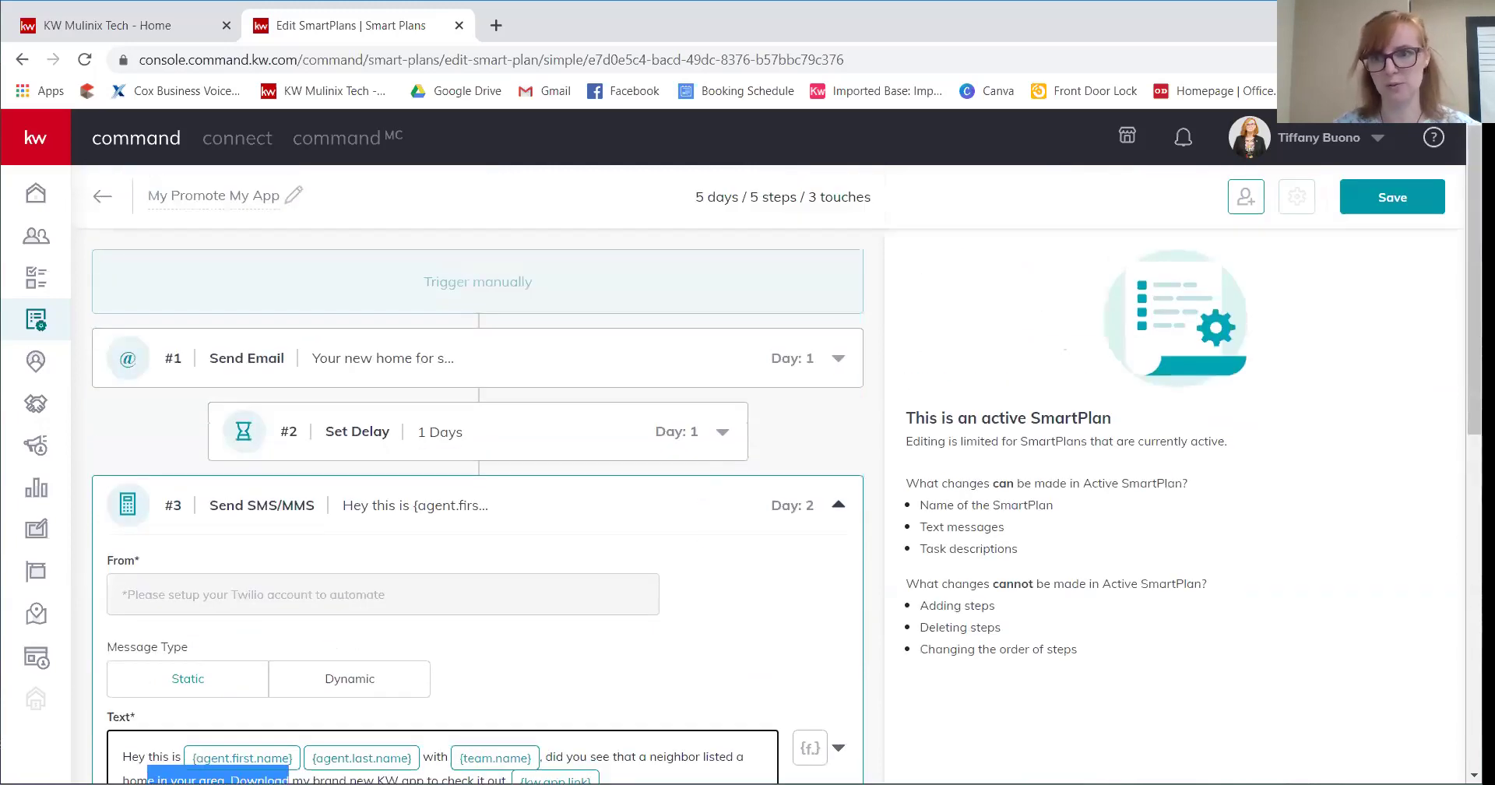
left_click(1384, 204)
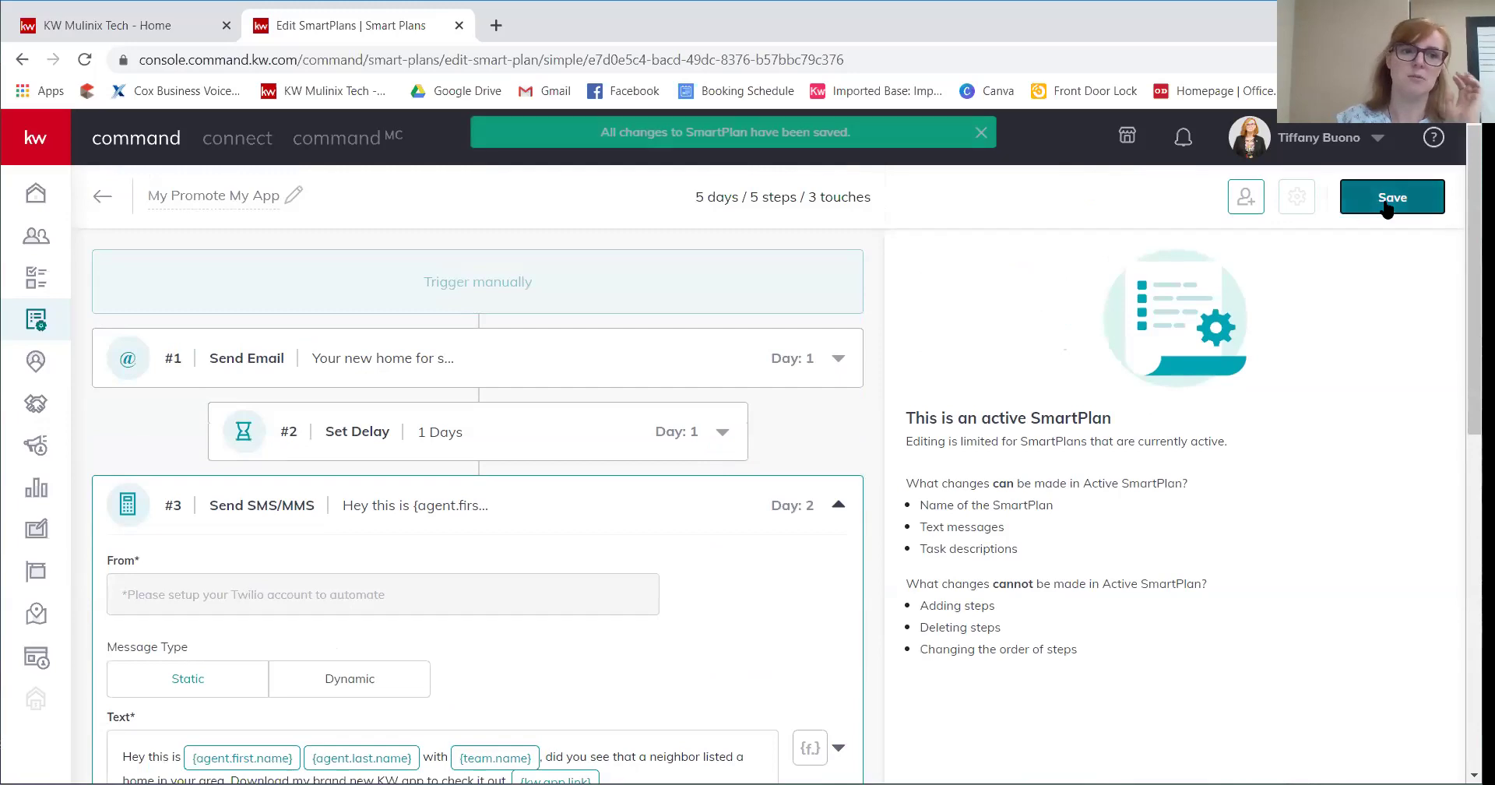
left_click(99, 199)
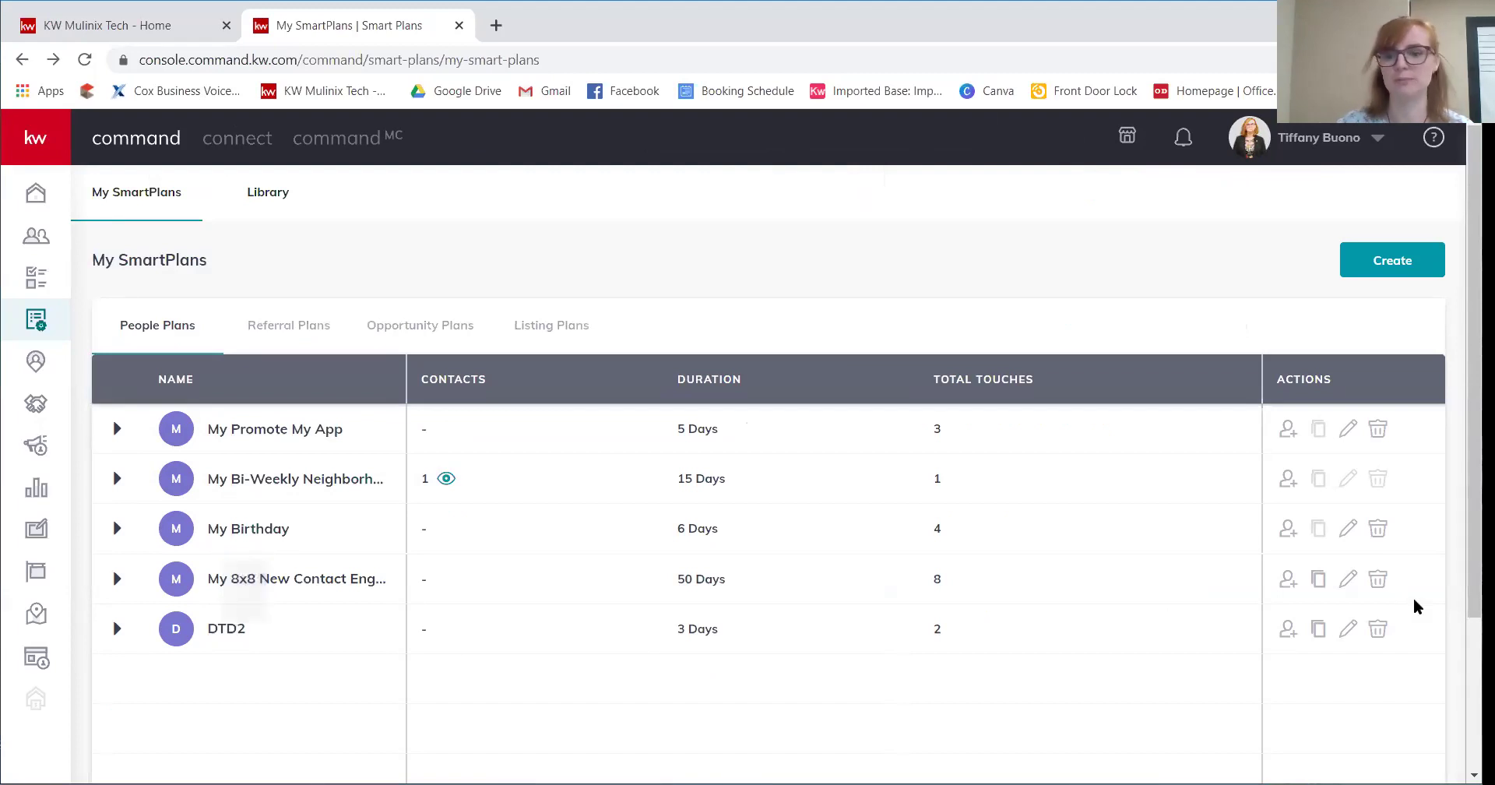
- Open the DTD2 plan for editing and examine action #1 Make a Call's name, description, hyperlink and due-in-days fields
left_click(1350, 628)
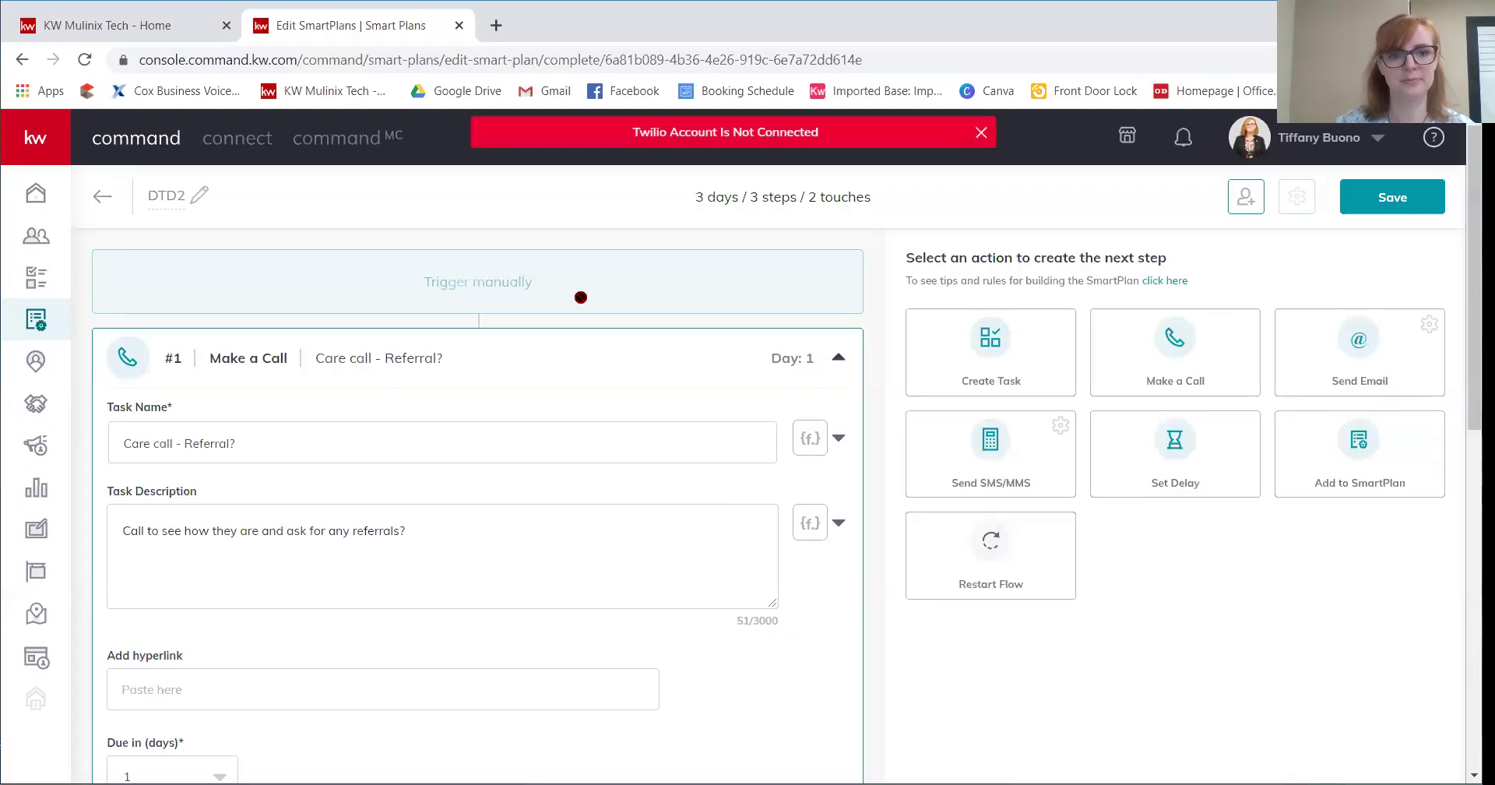
scroll(623, 320, "down", 1)
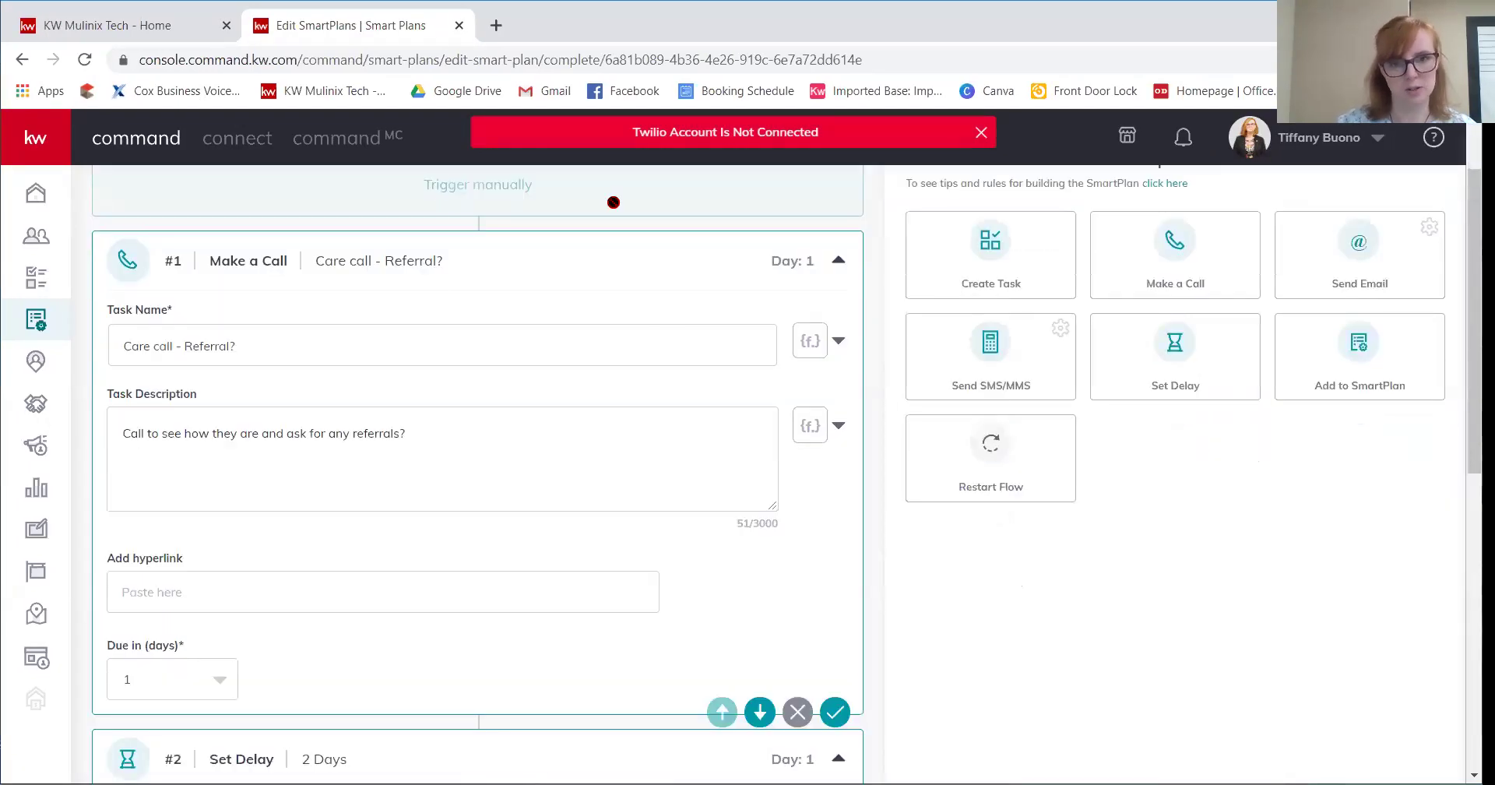
scroll(610, 200, "down", 3)
scroll(532, 346, "up", 3)
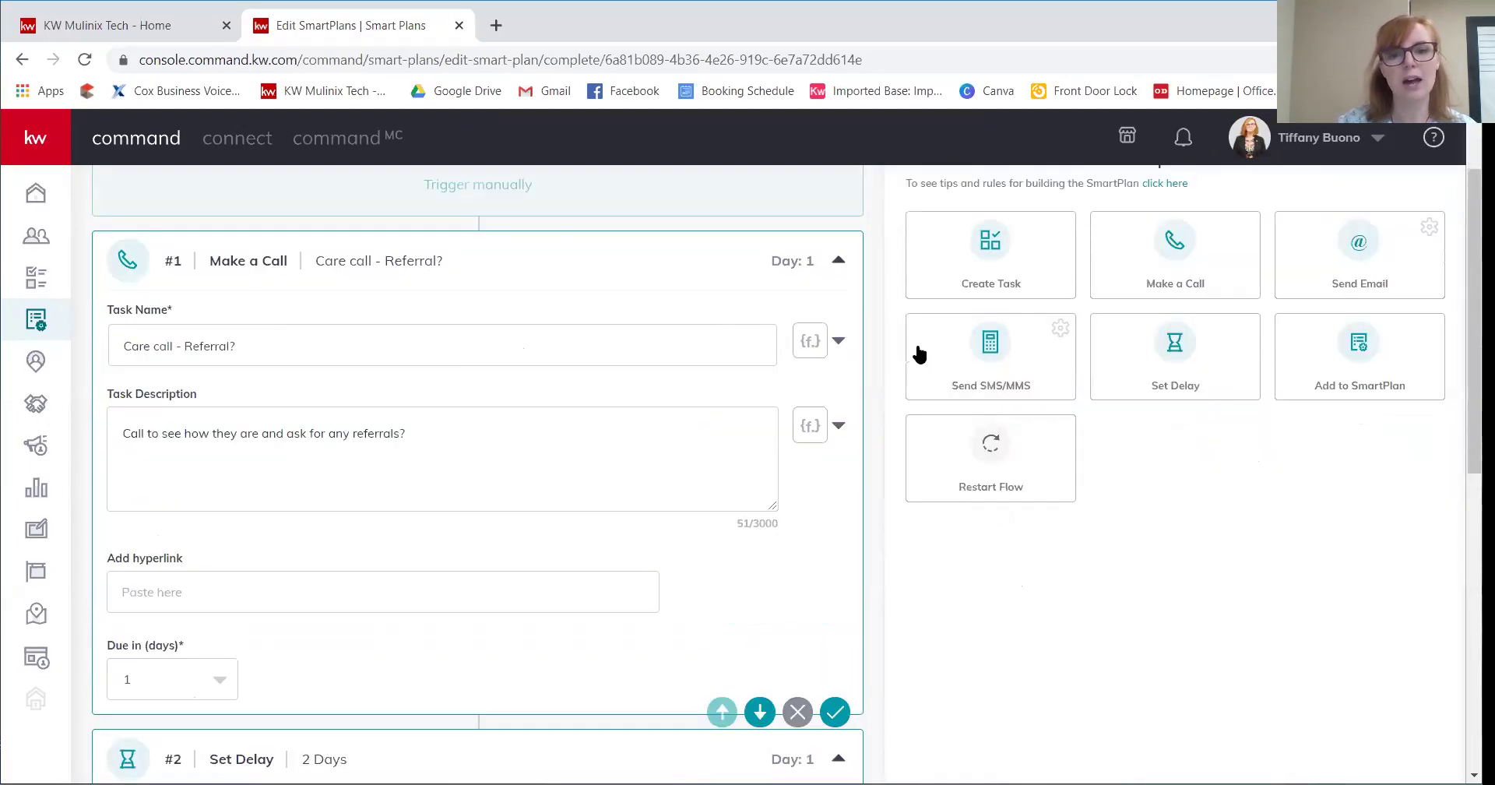
left_click(299, 344)
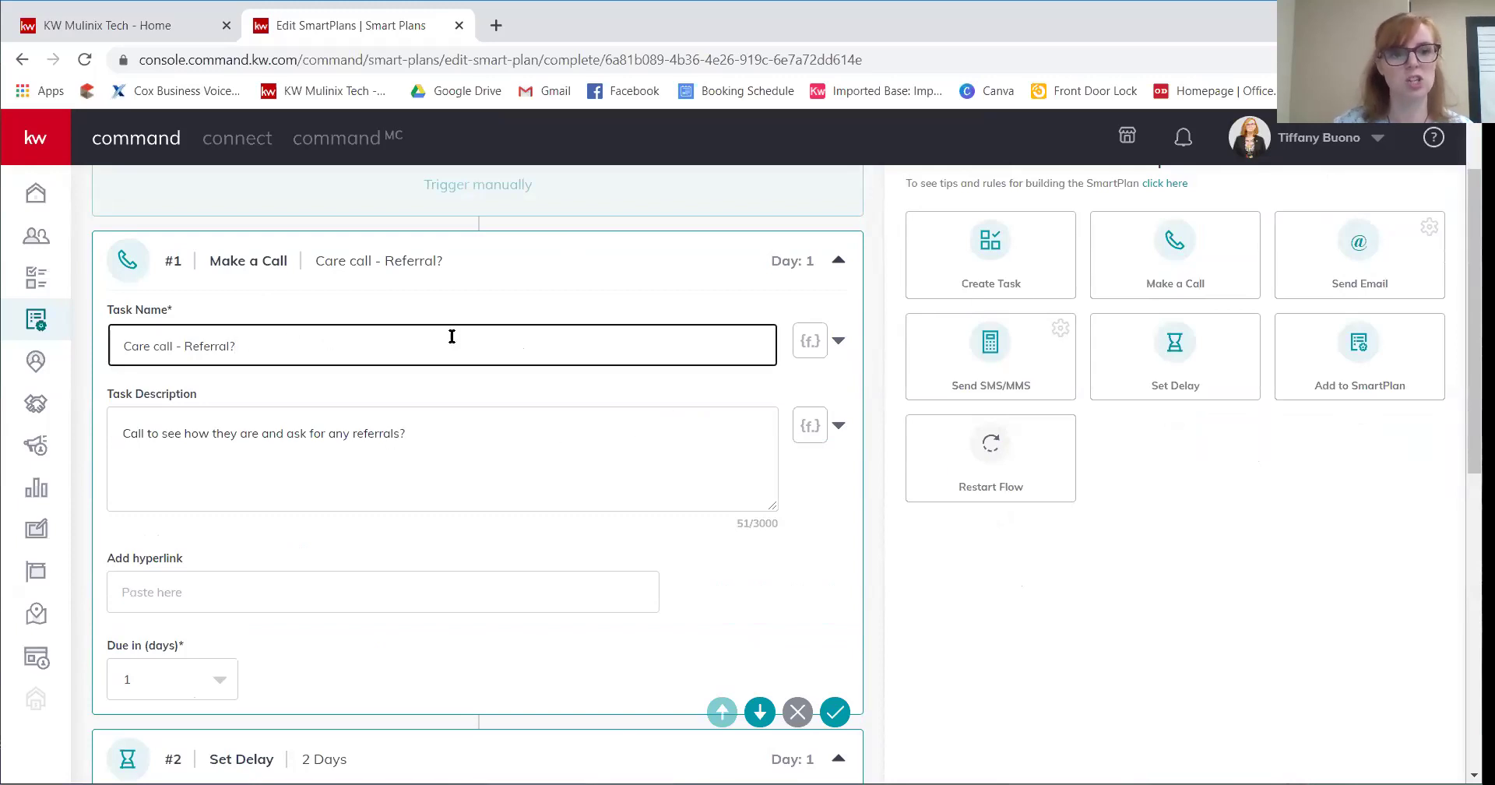
scroll(450, 334, "down", 1)
left_click(528, 347)
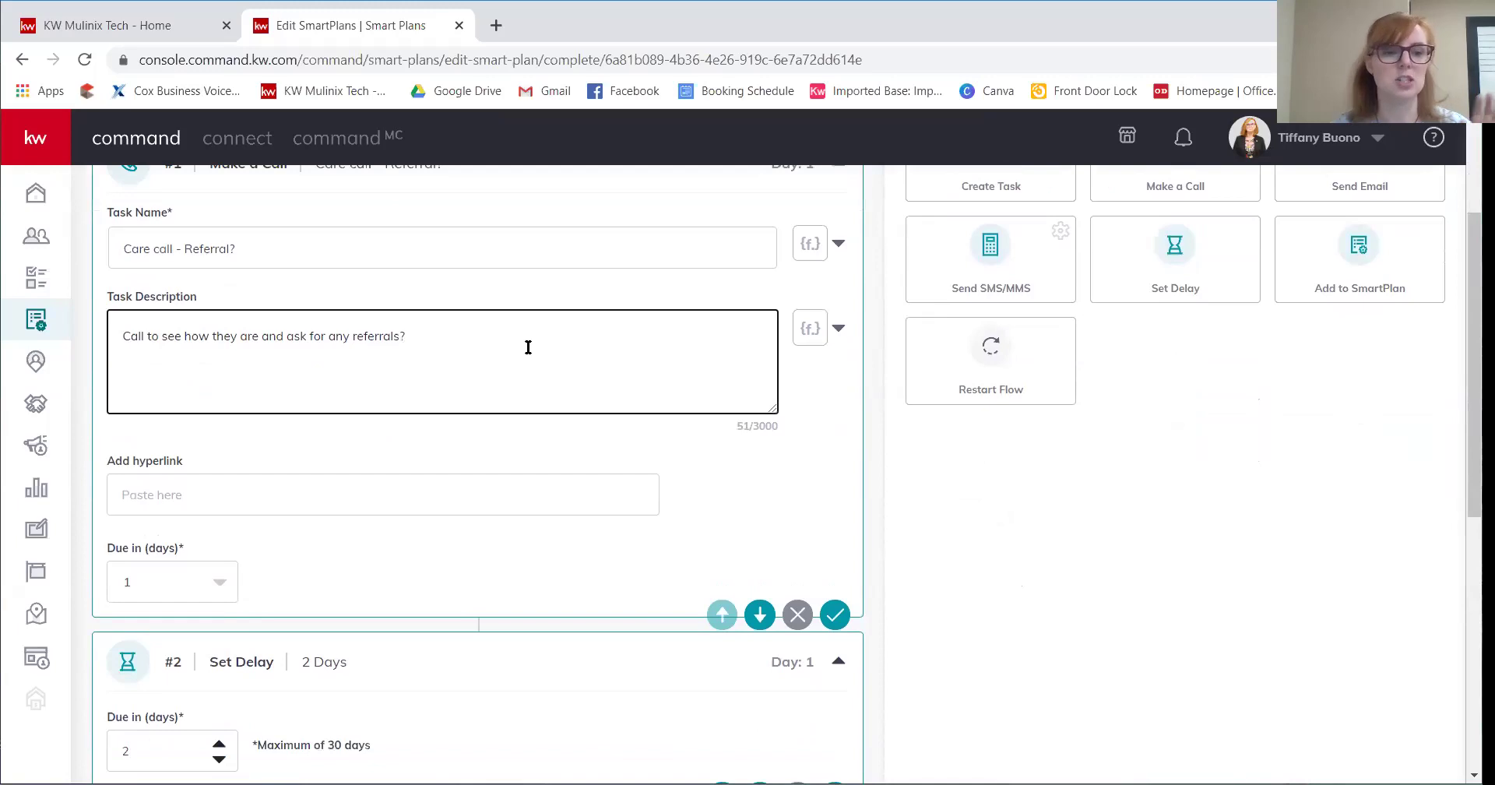
scroll(530, 348, "down", 3)
left_click(123, 203)
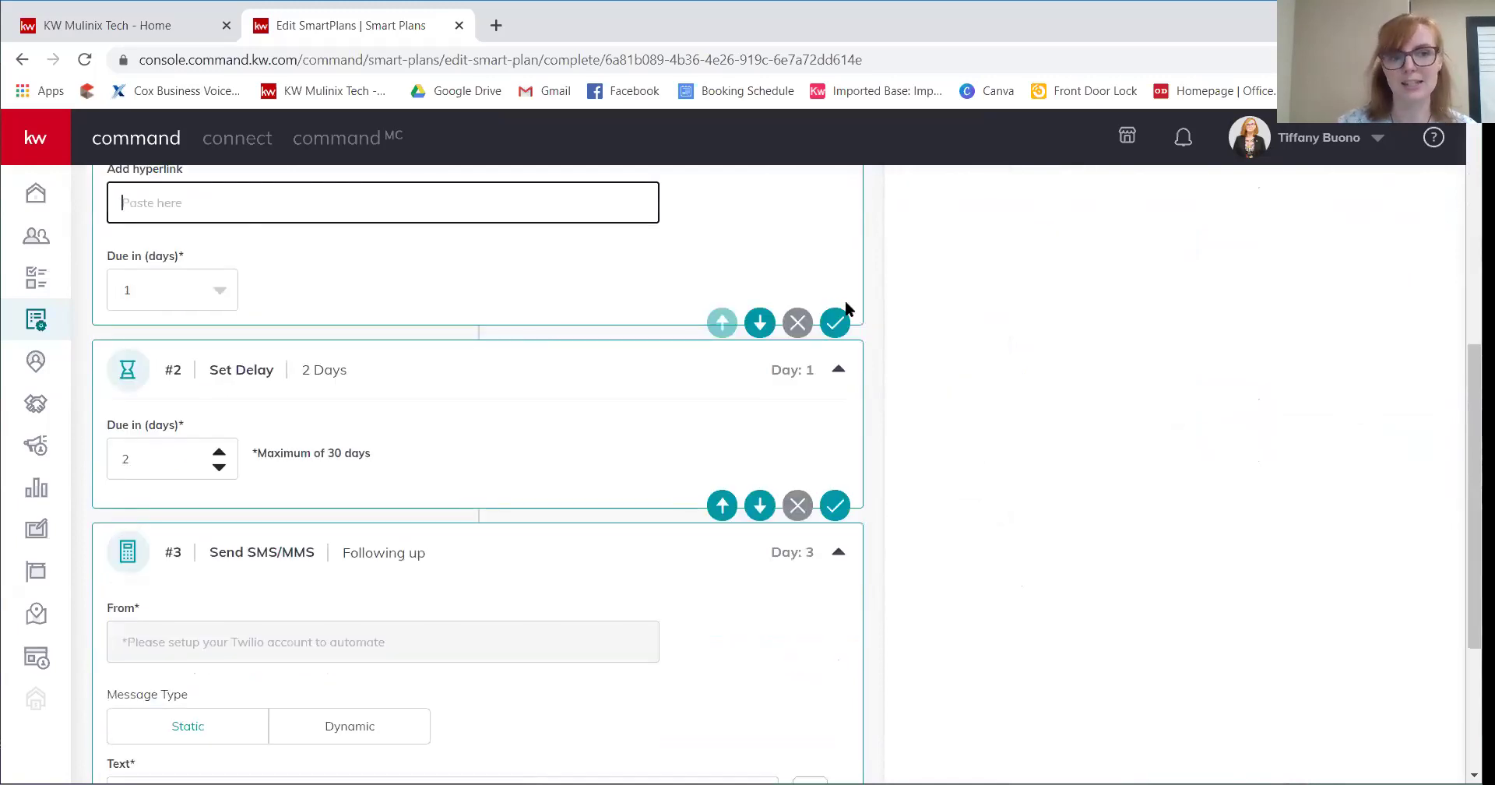
left_click(167, 293)
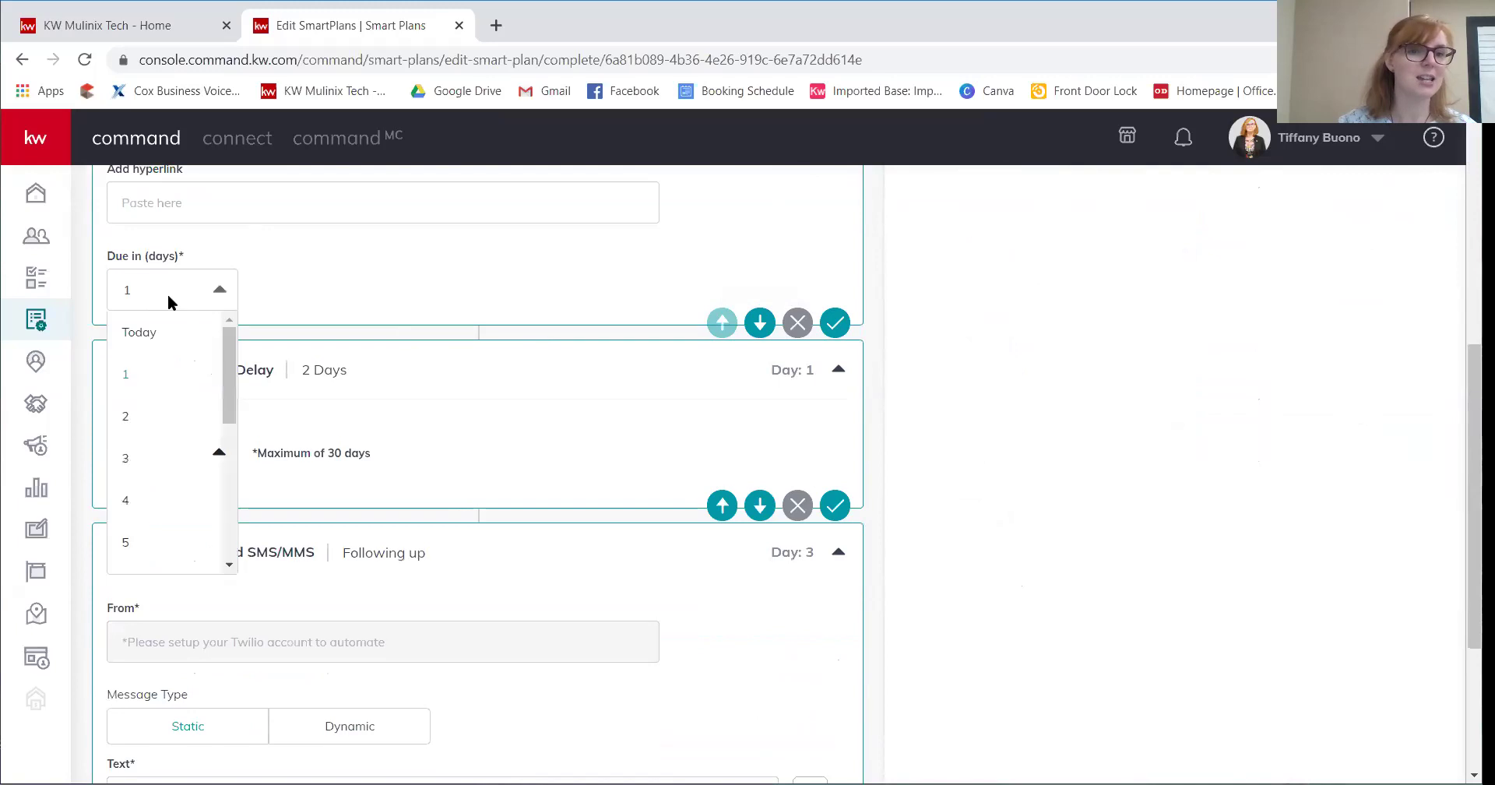
left_click(254, 306)
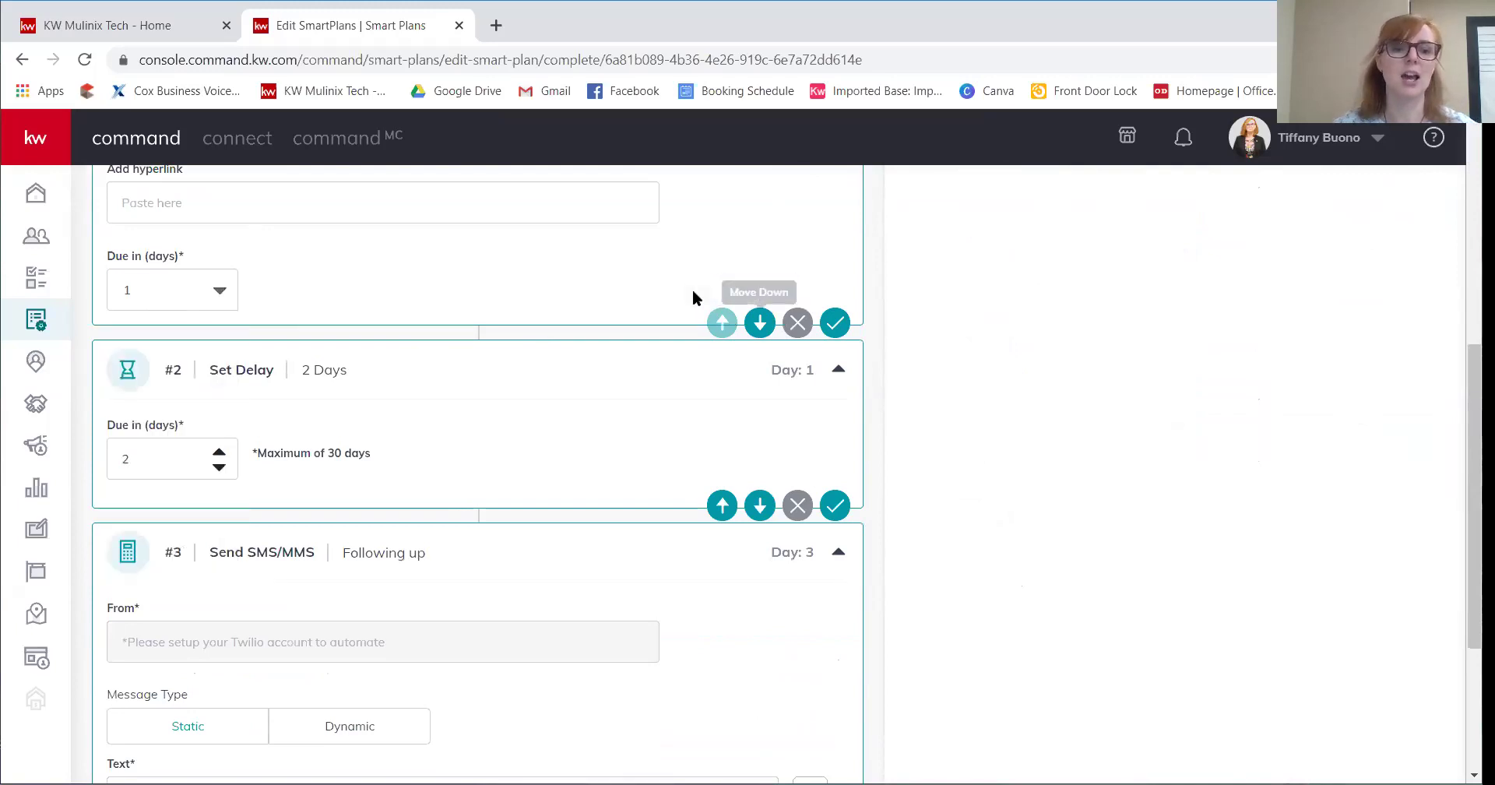
- Review the DTD2 plan's actions through #3 Send SMS/MMS and the action types available for the next step
scroll(669, 304, "up", 5)
scroll(655, 307, "down", 5)
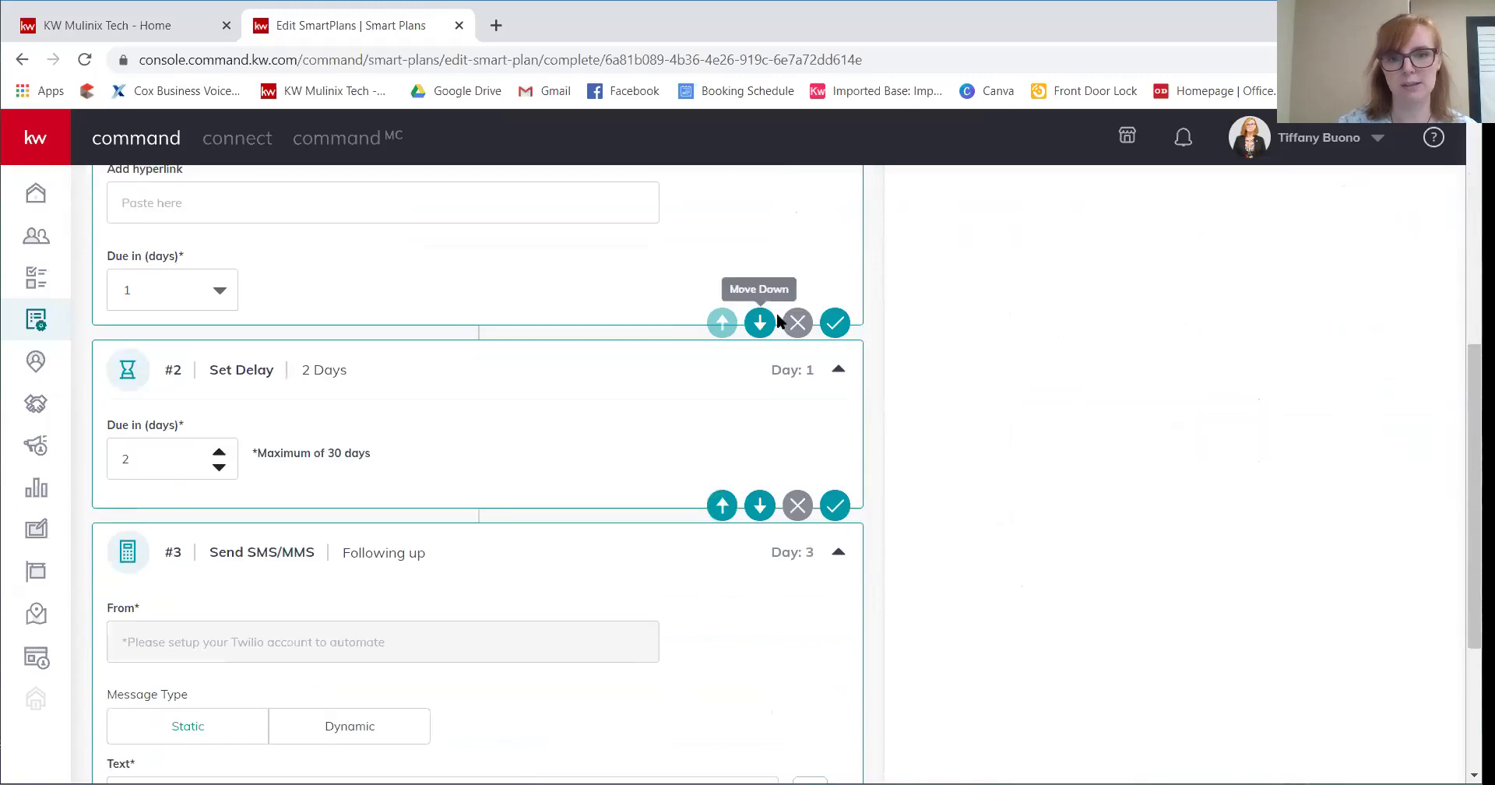
scroll(595, 361, "down", 4)
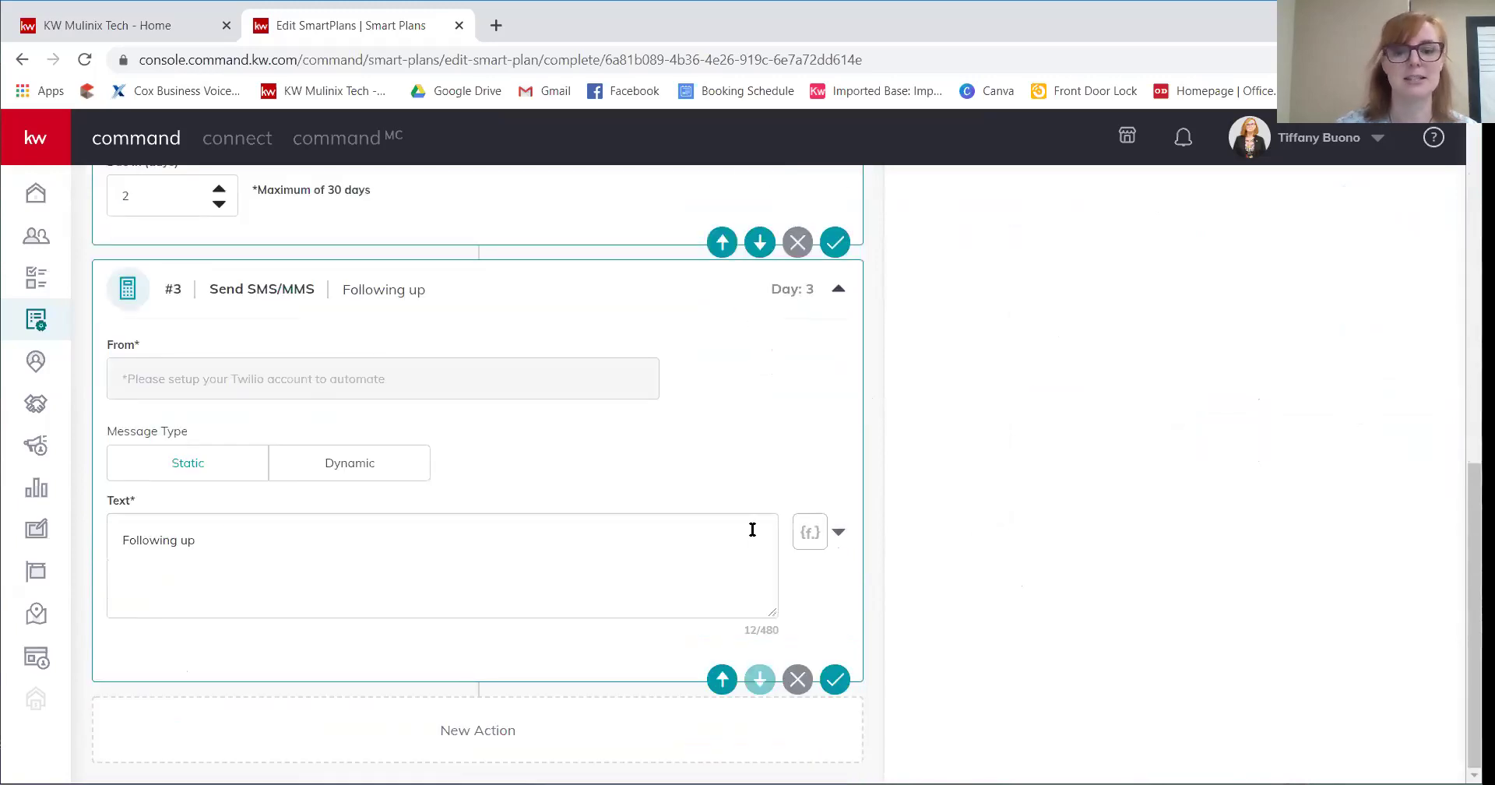
scroll(584, 452, "up", 12)
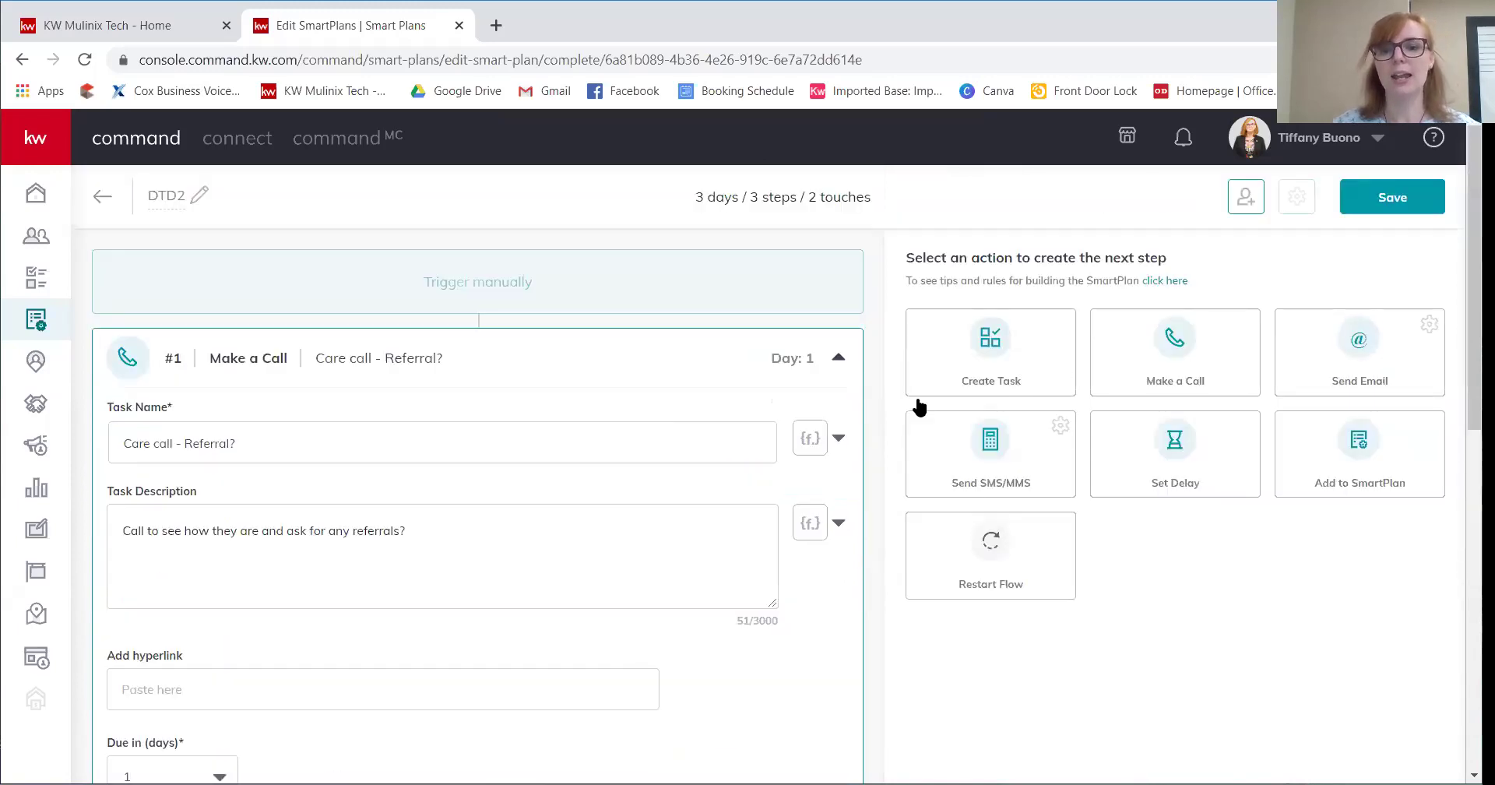
scroll(857, 413, "down", 12)
scroll(1016, 548, "up", 12)
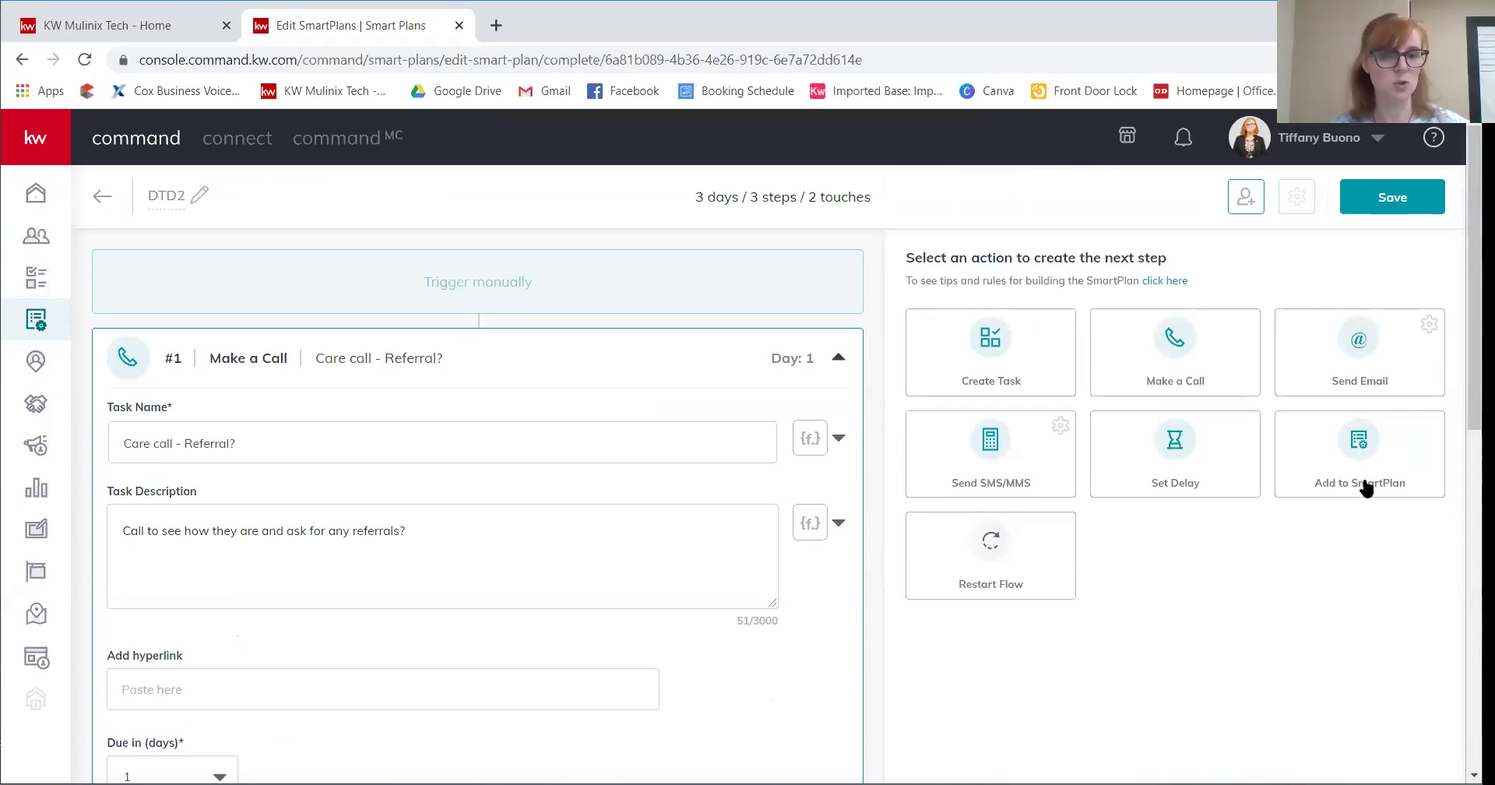
scroll(534, 470, "down", 12)
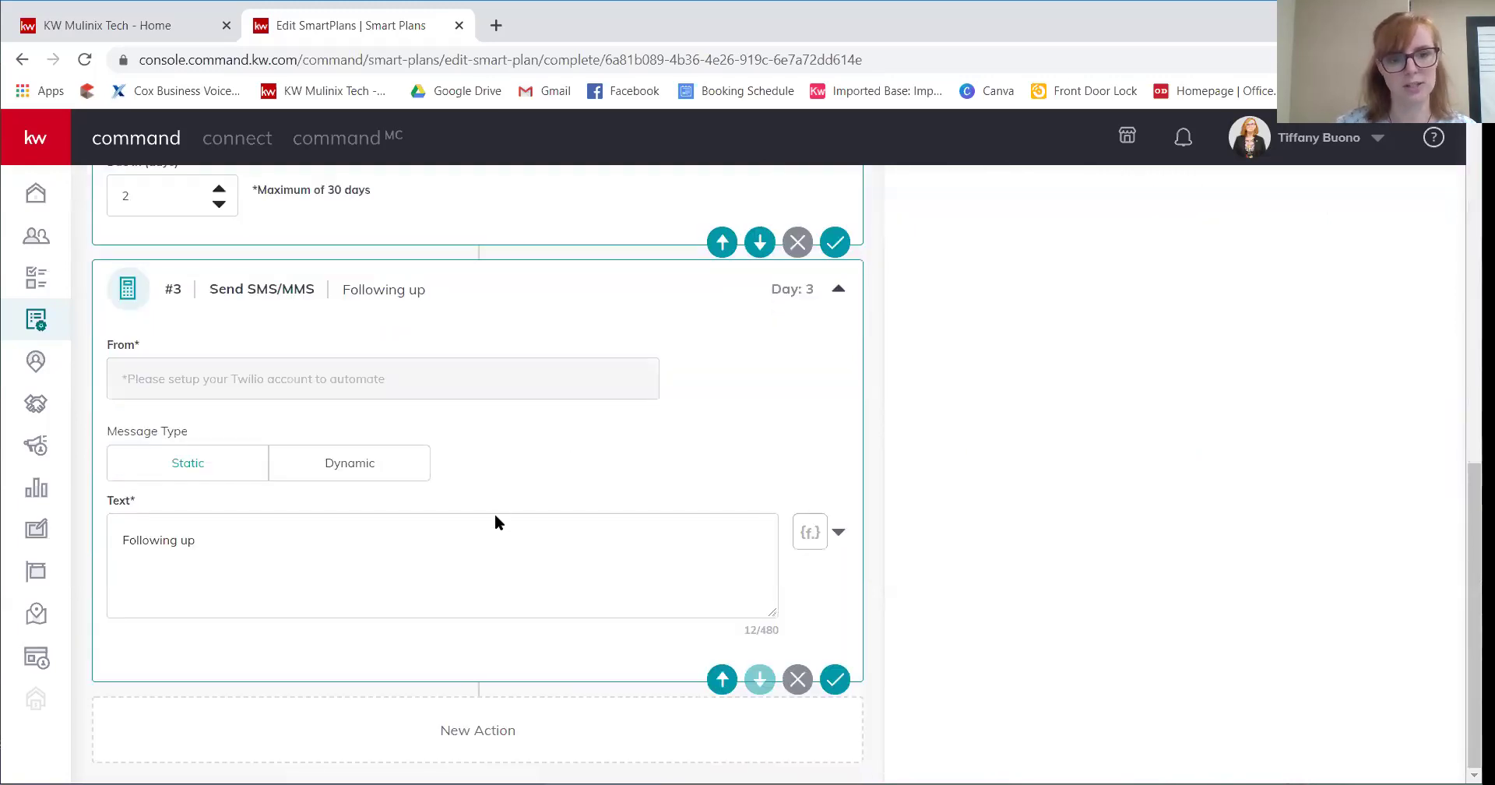
scroll(520, 648, "up", 12)
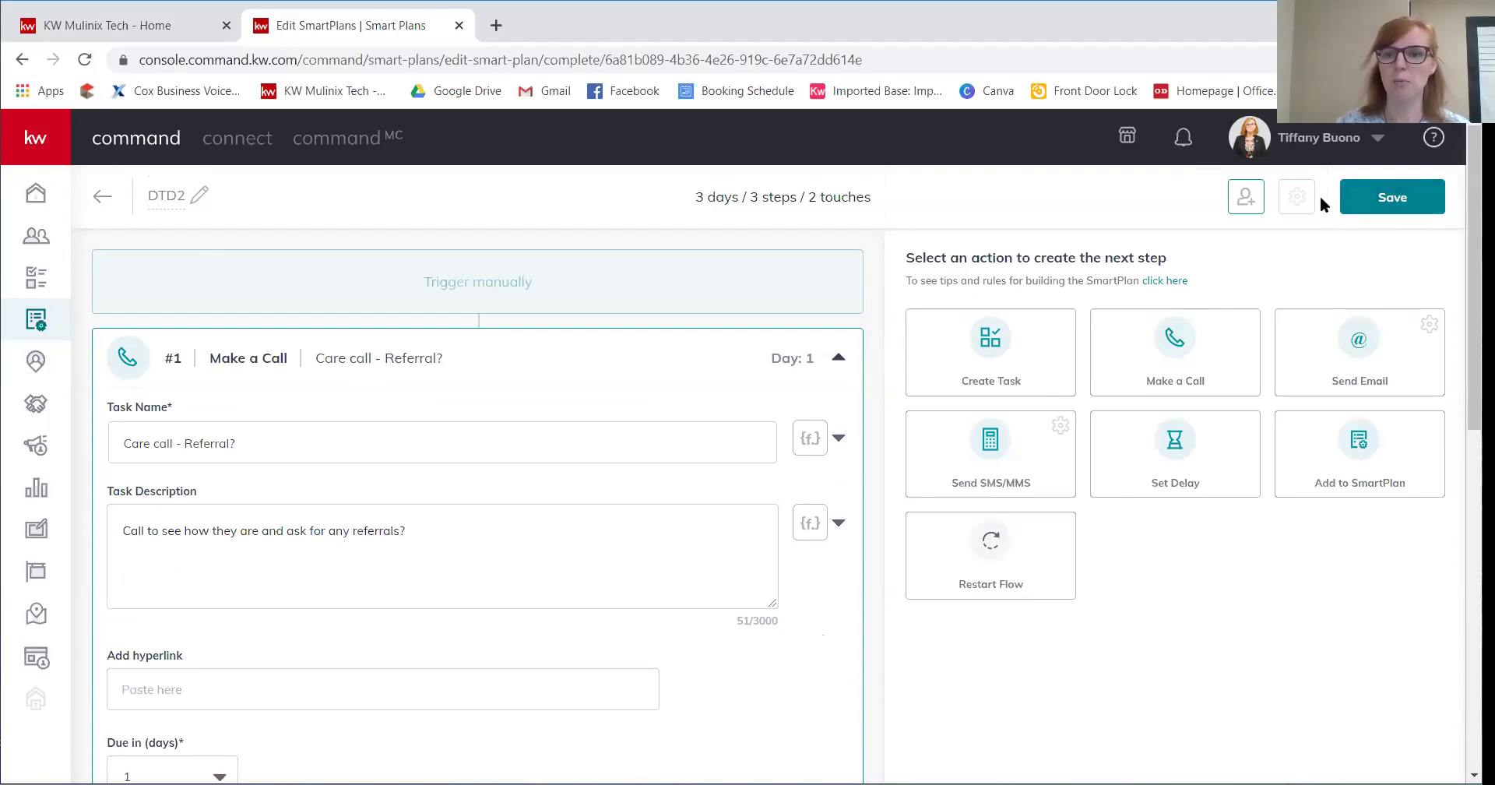
- Save the DTD2 plan and return to the My SmartPlans list
left_click(1409, 194)
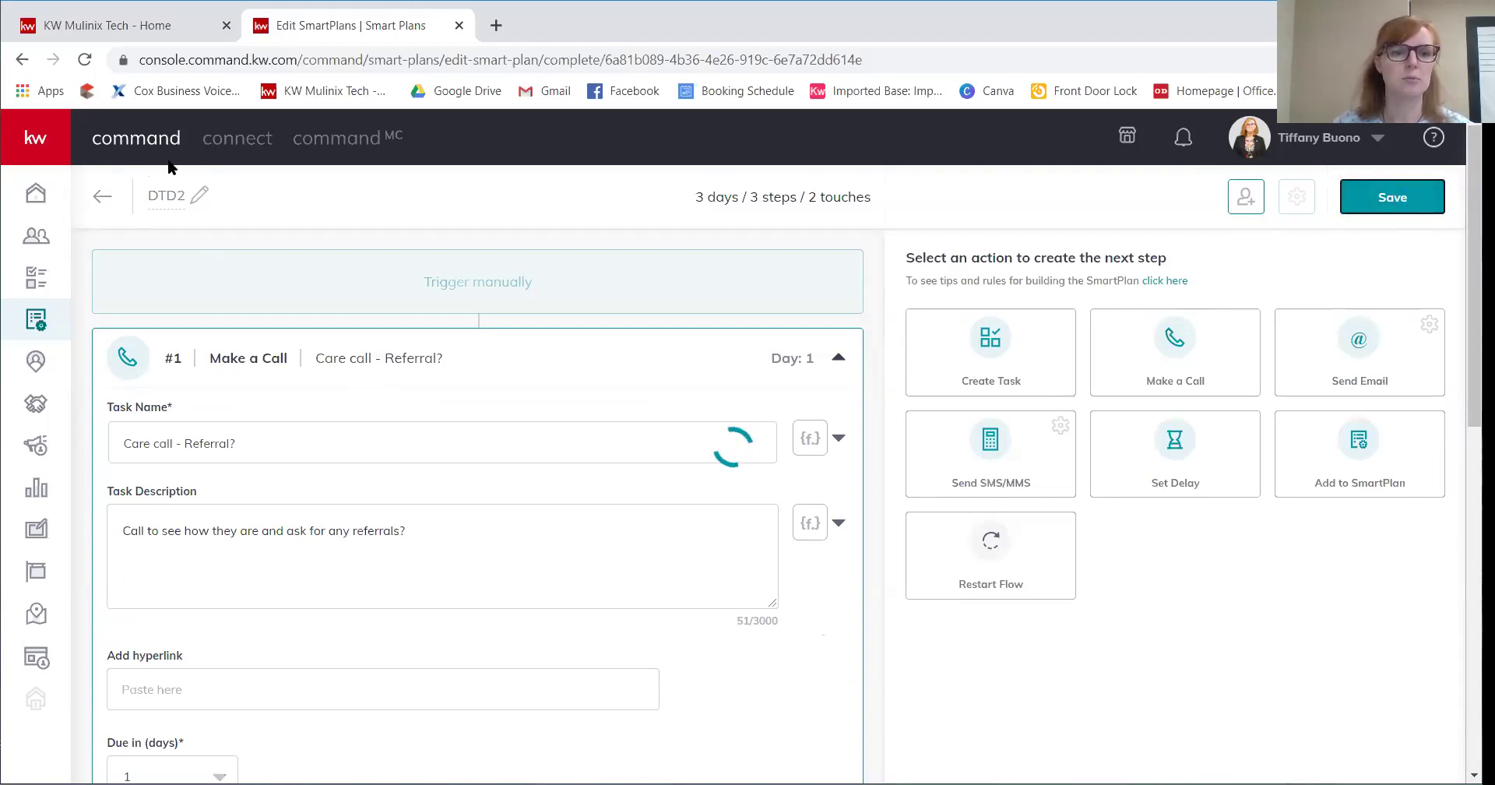
left_click(102, 197)
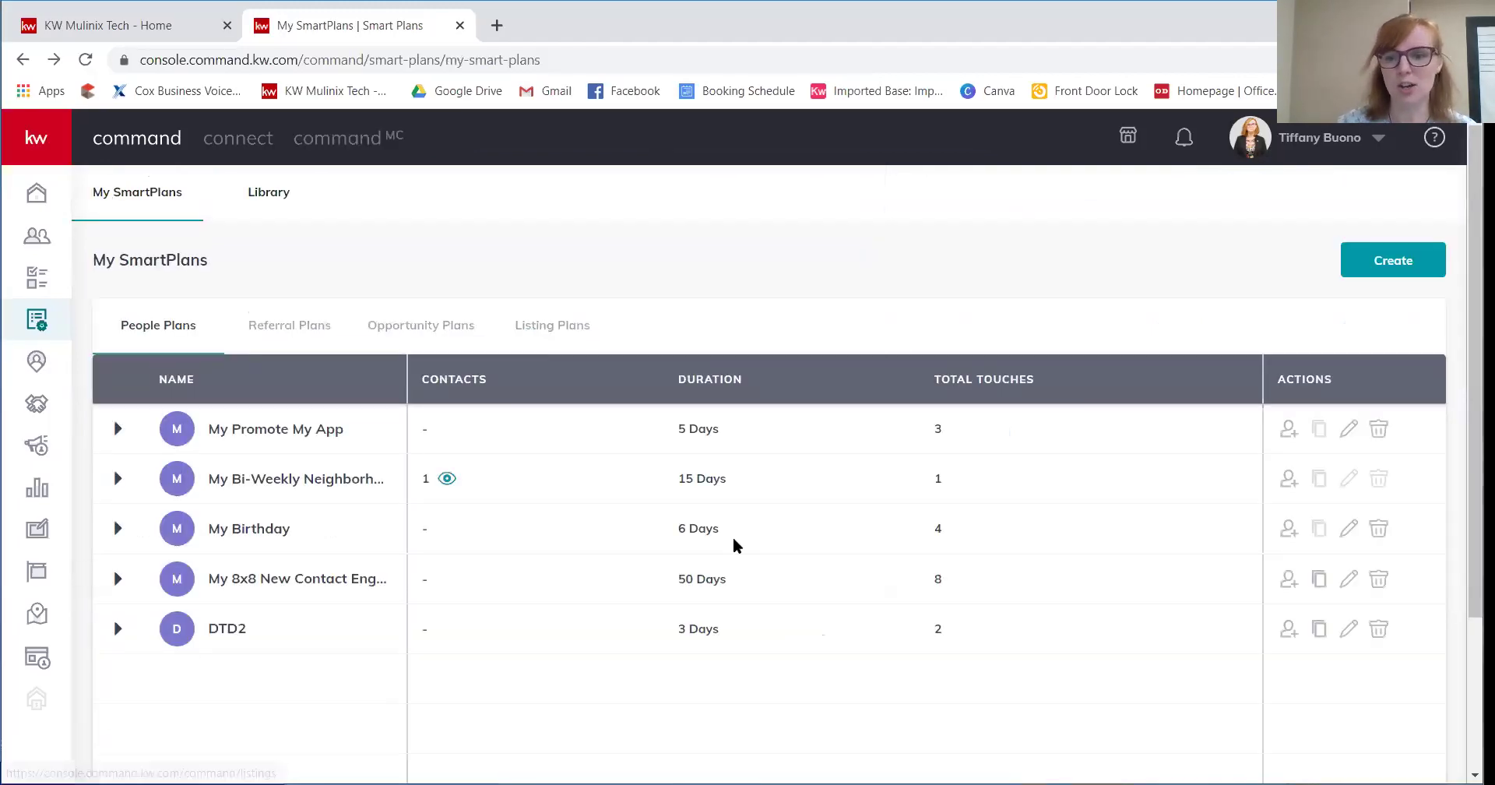
left_click(1320, 426)
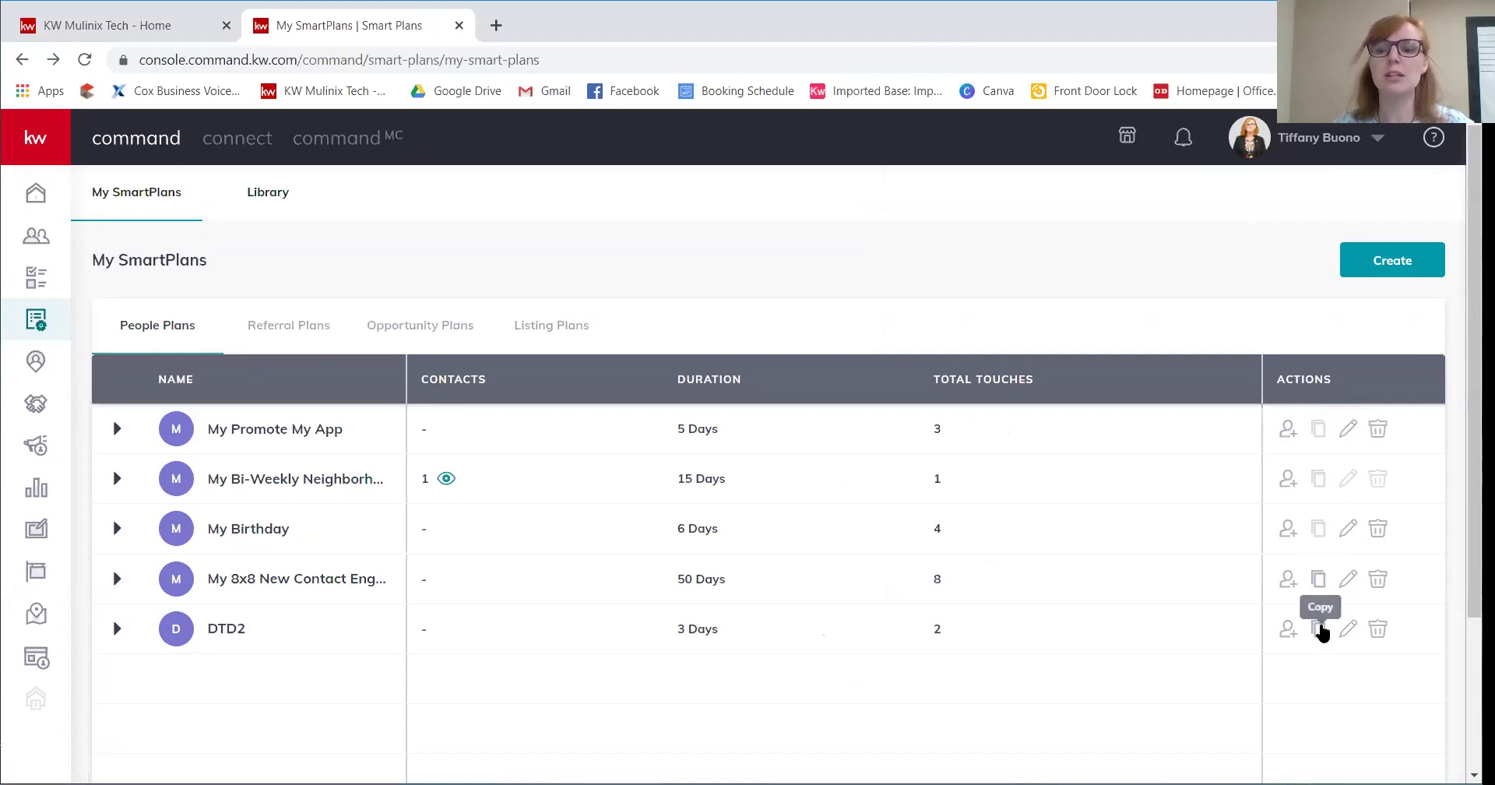
left_click(1319, 629)
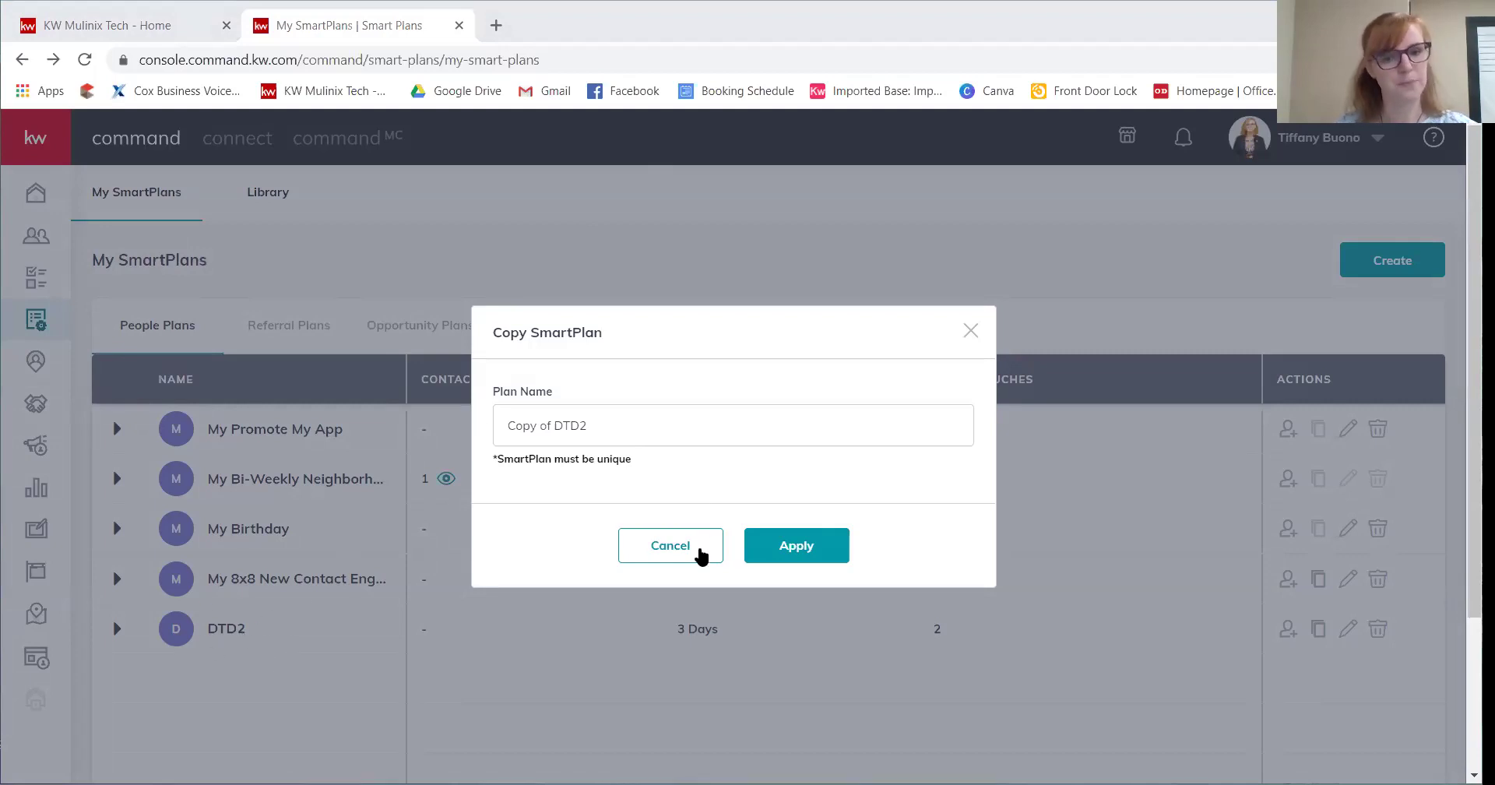
left_click(670, 545)
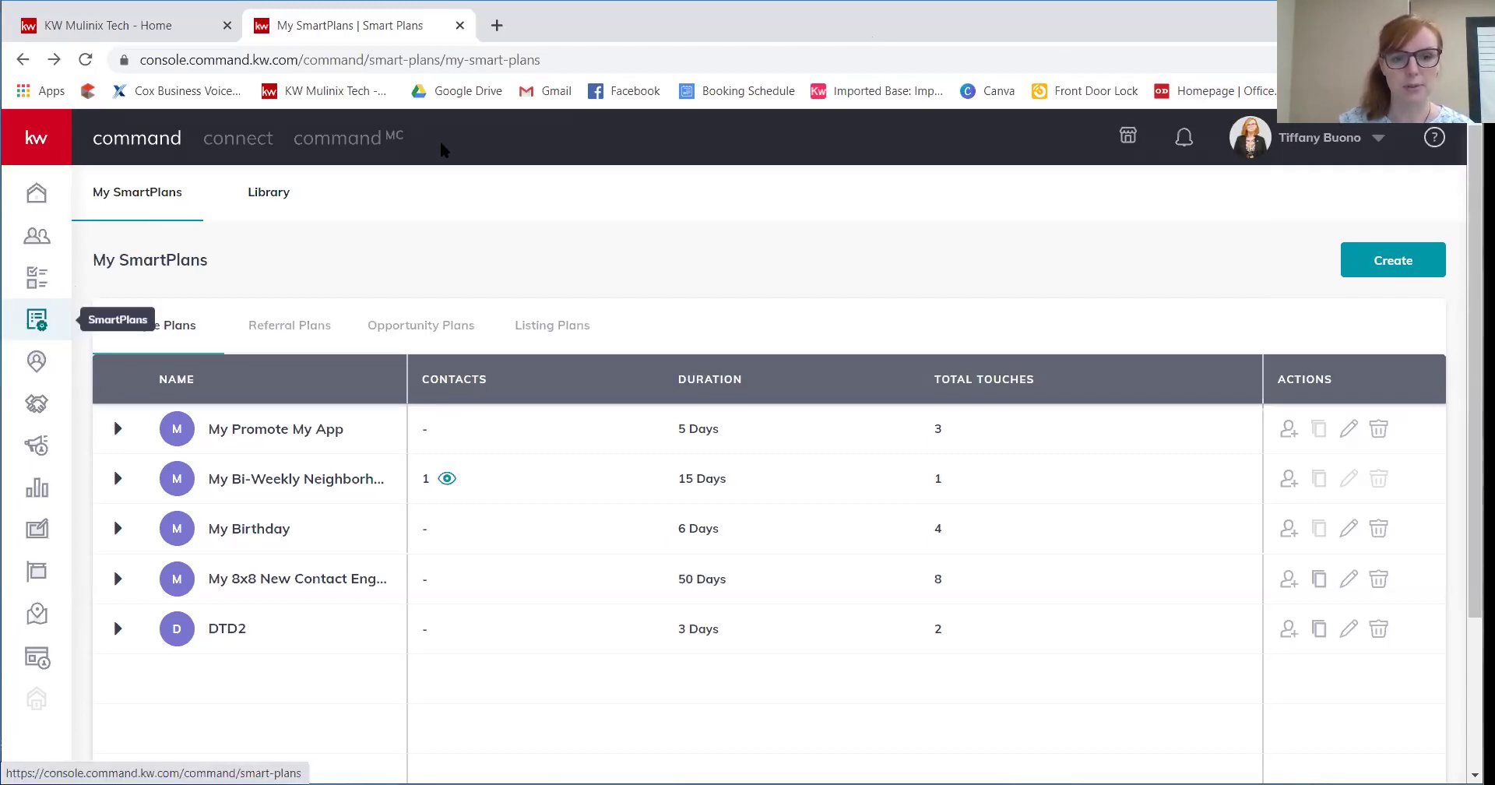
left_click(274, 191)
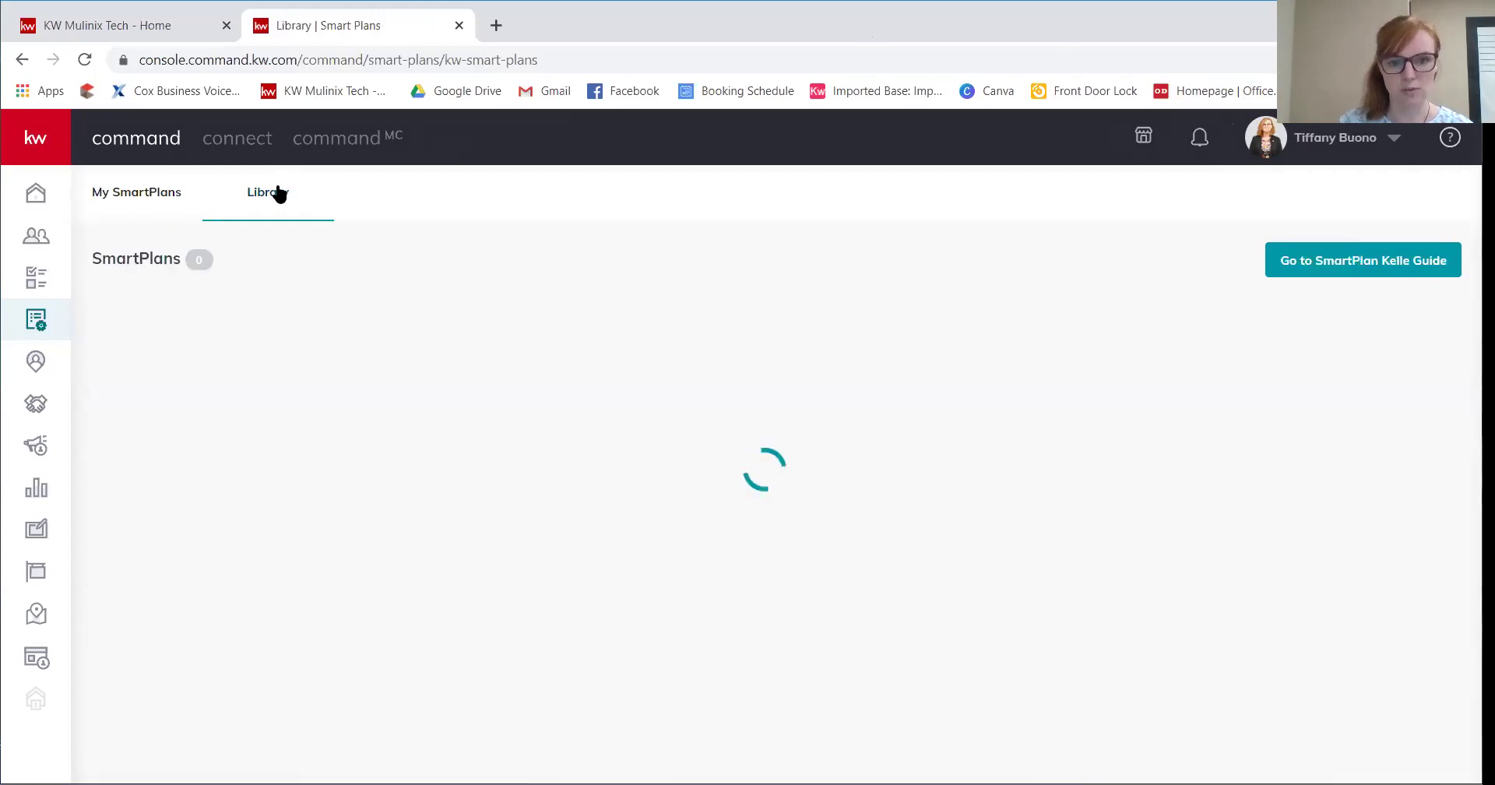
left_click(130, 191)
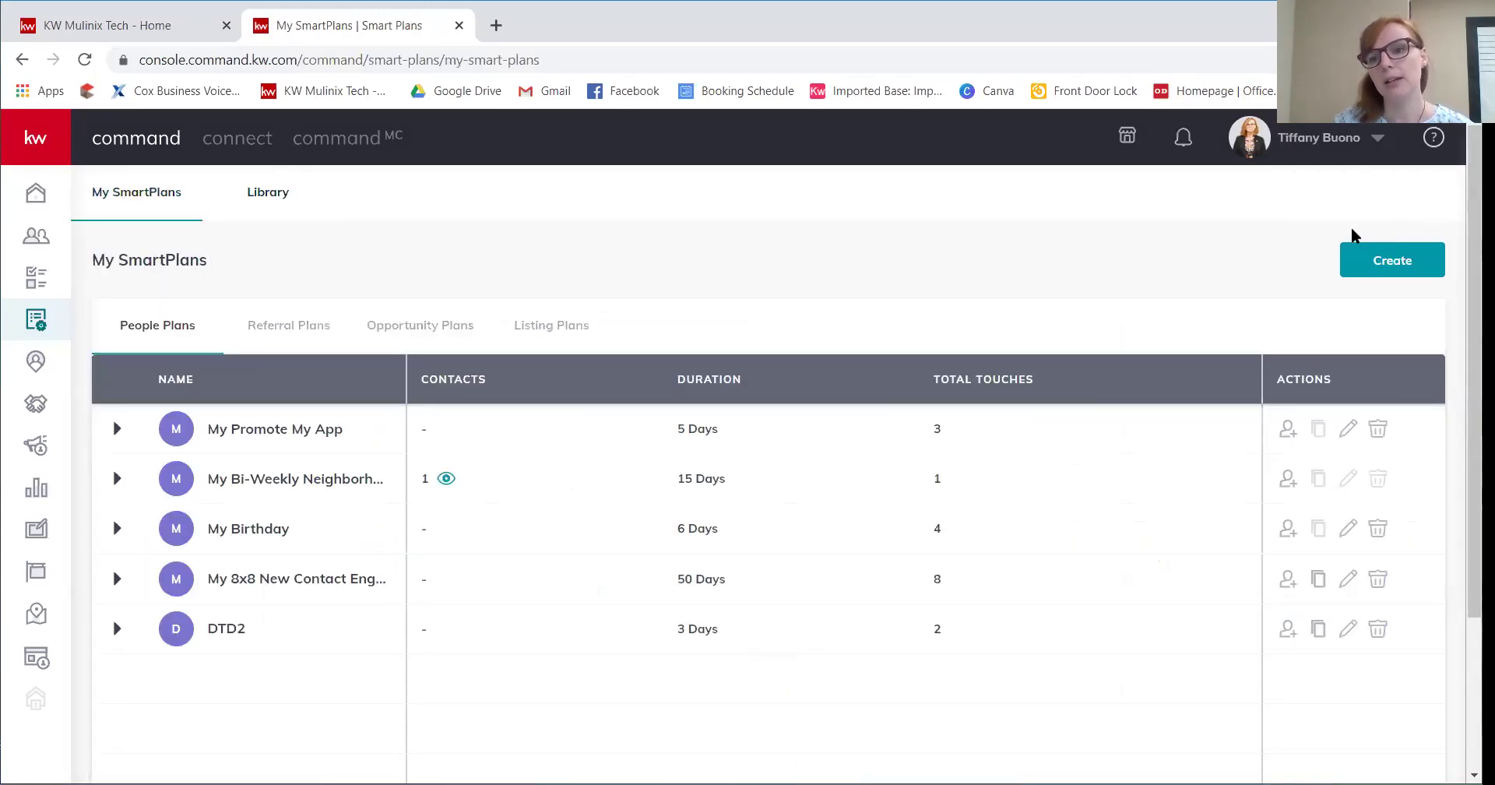
- Create a new SmartPlan named Holidays
left_click(1400, 261)
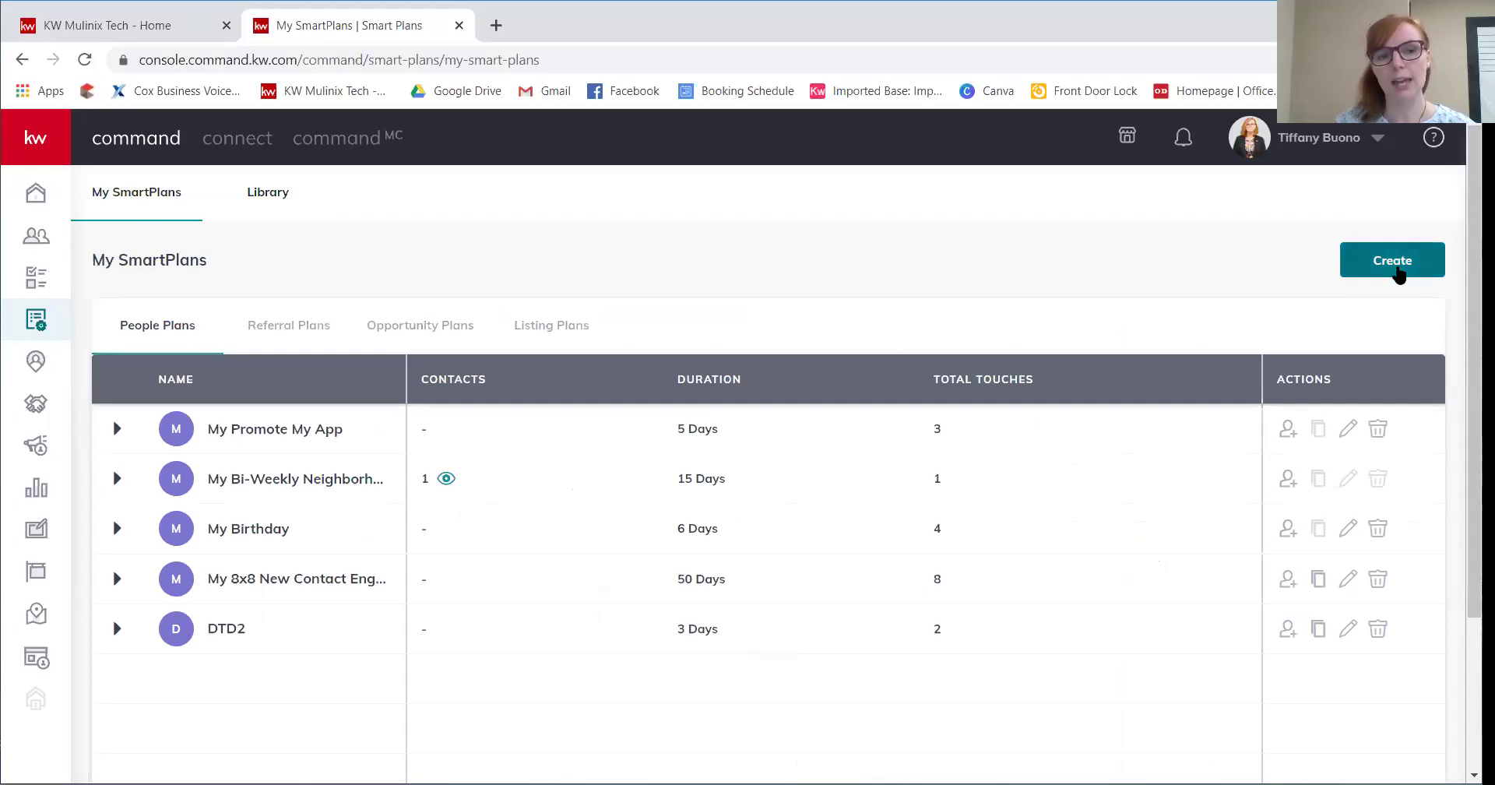
left_click(1398, 272)
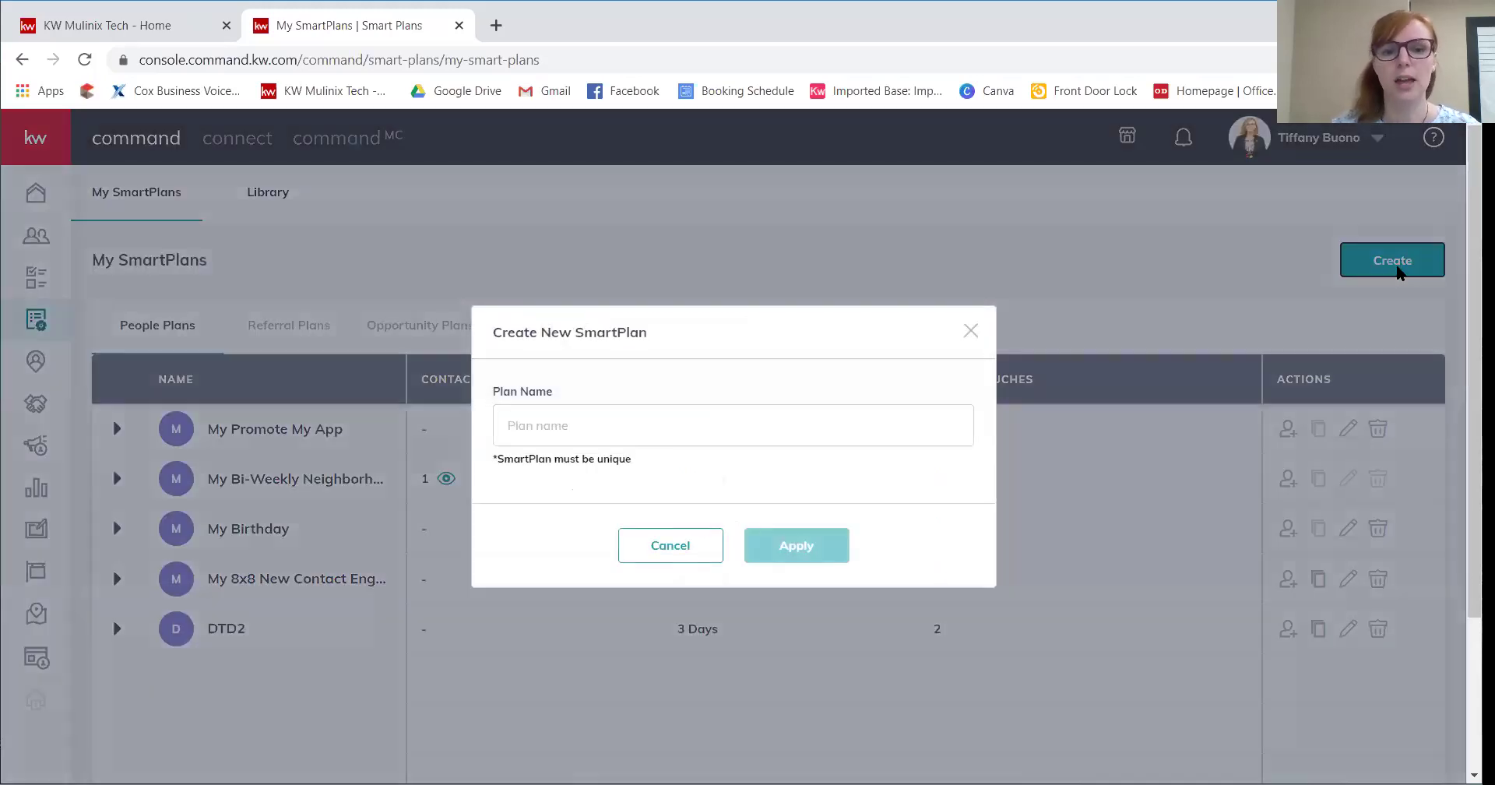
left_click(748, 430)
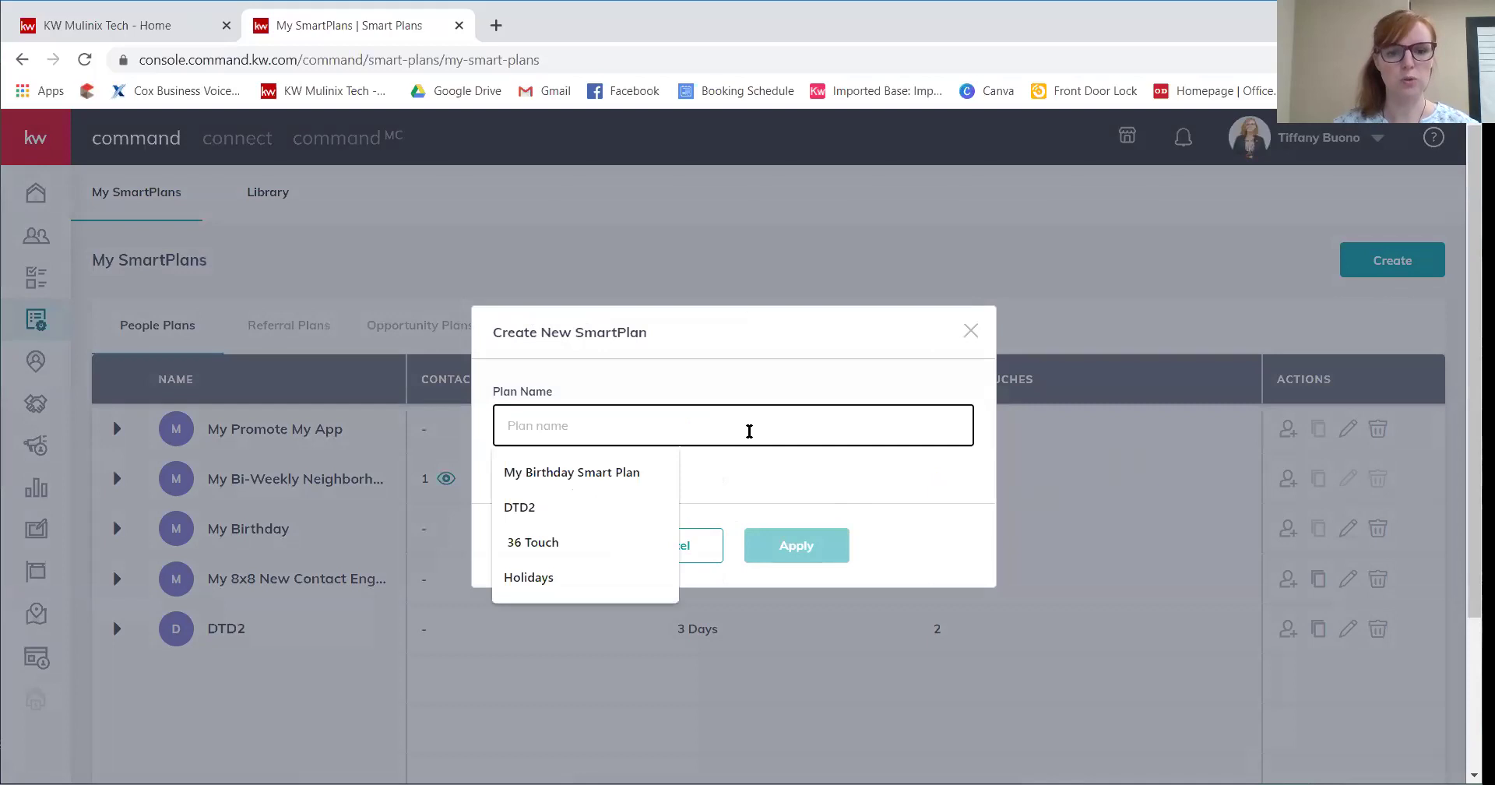
left_click(566, 577)
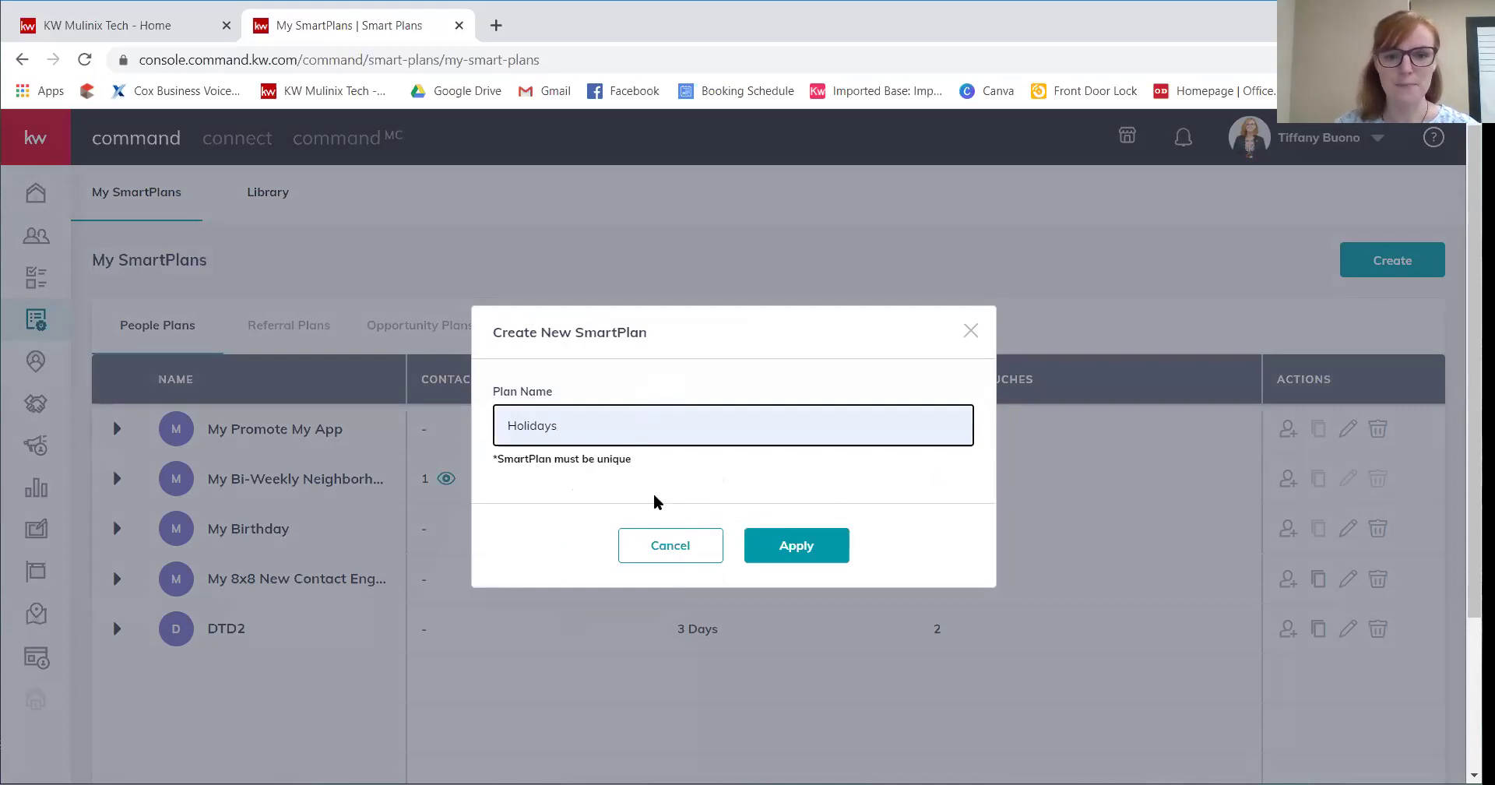
left_click(804, 554)
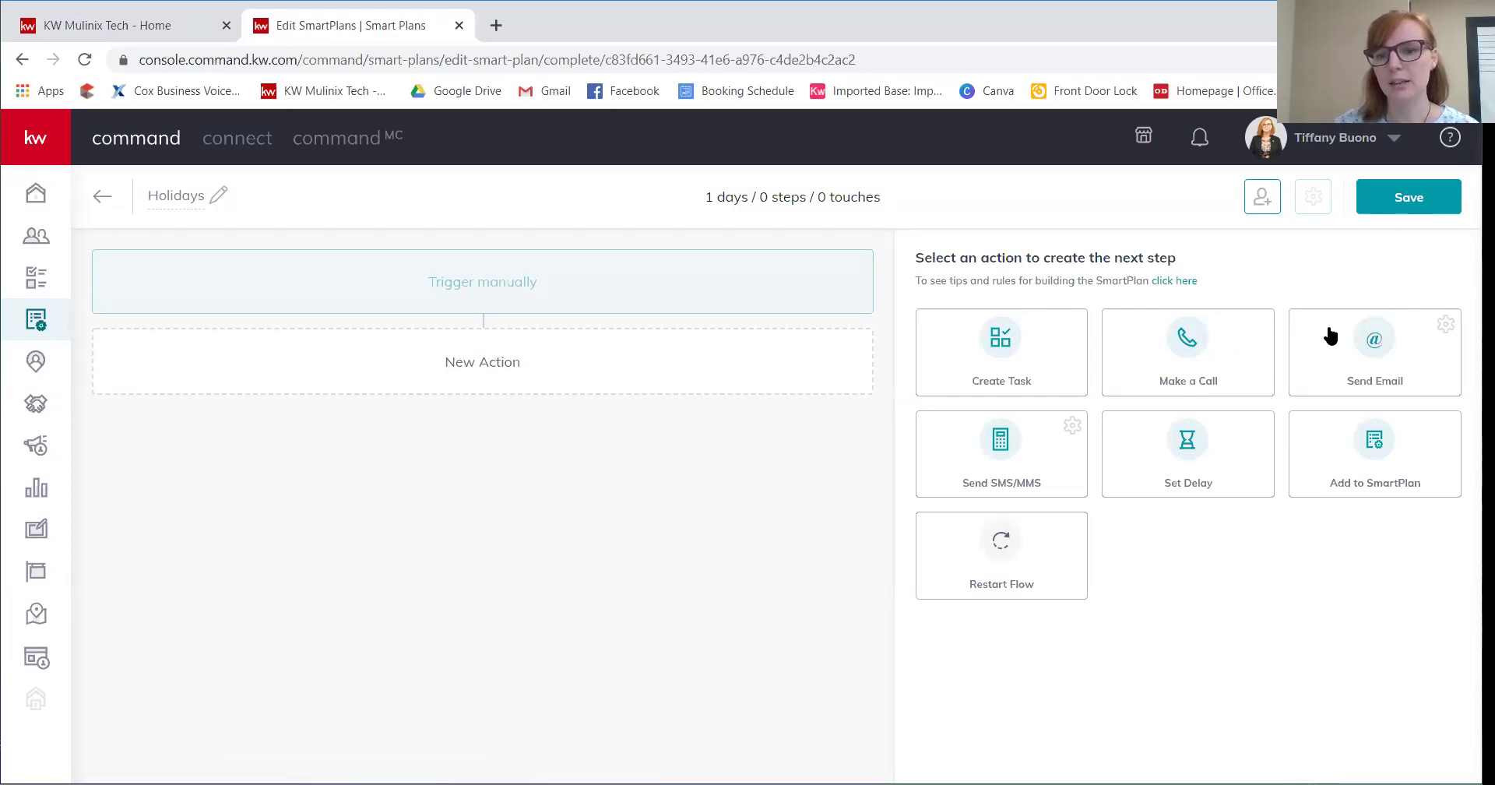
- Add a Create Task action to the Holidays plan and name the task Postcard Mailer
left_click(1043, 341)
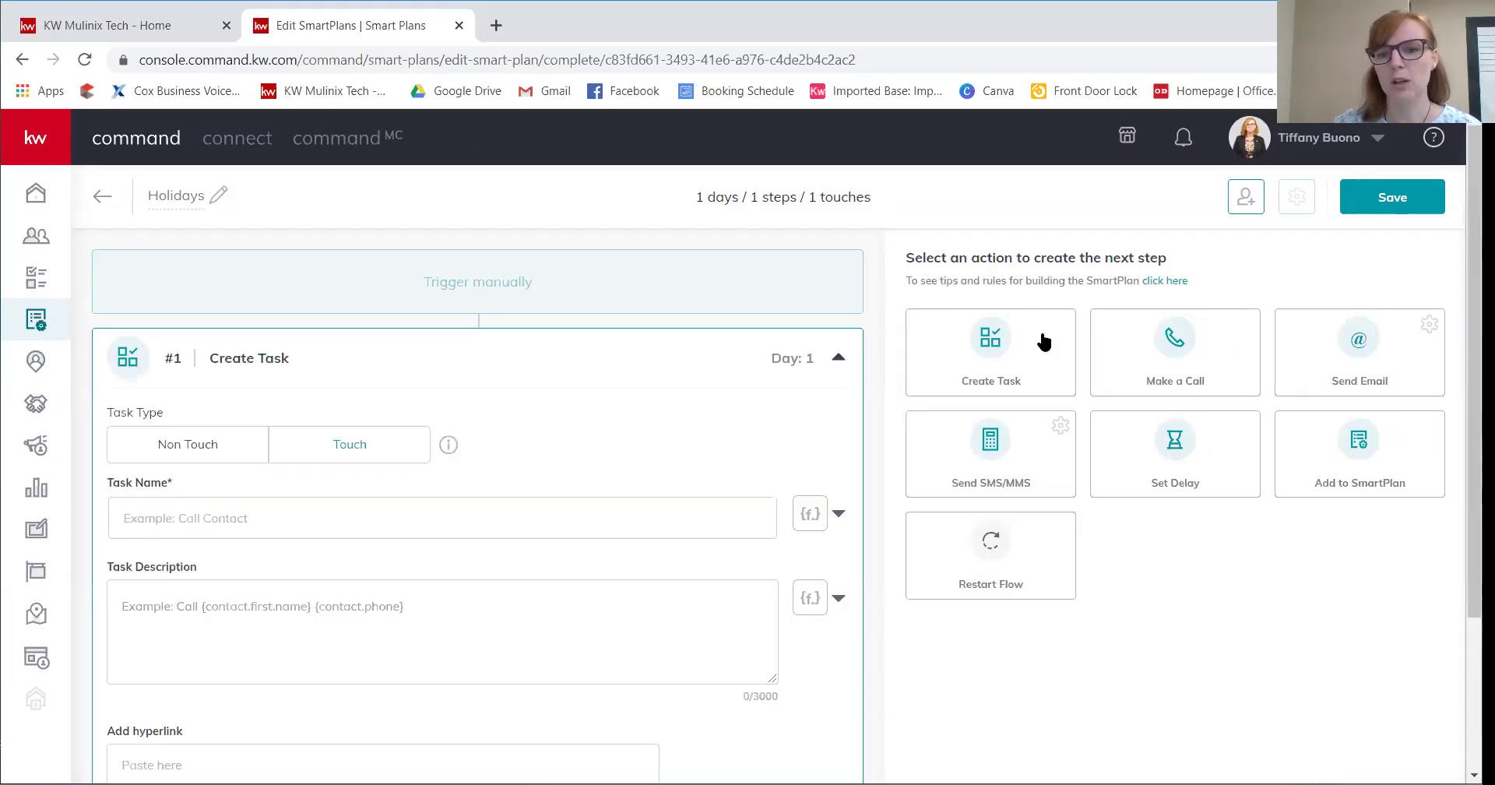
left_click(220, 520)
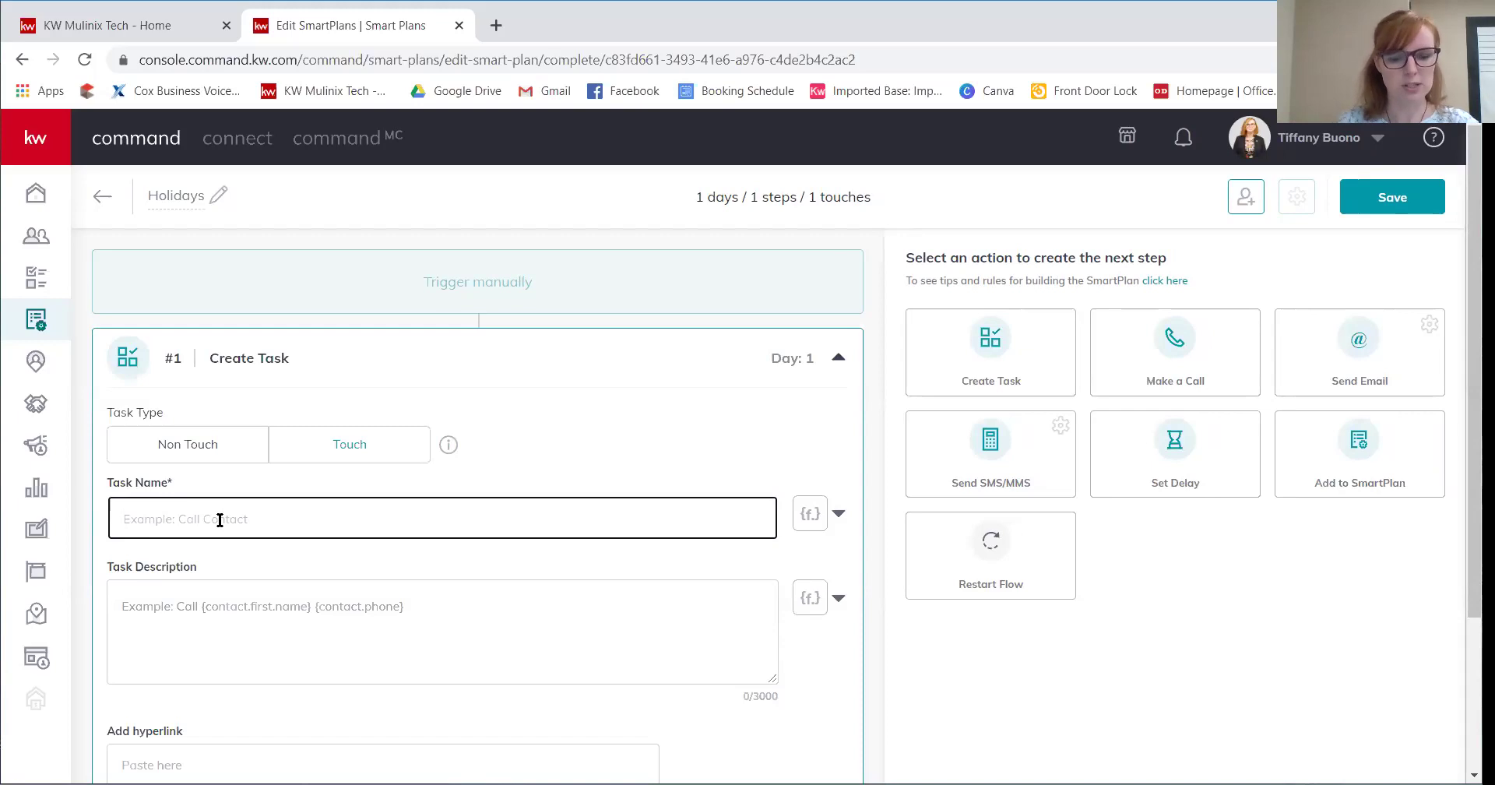
type("Po")
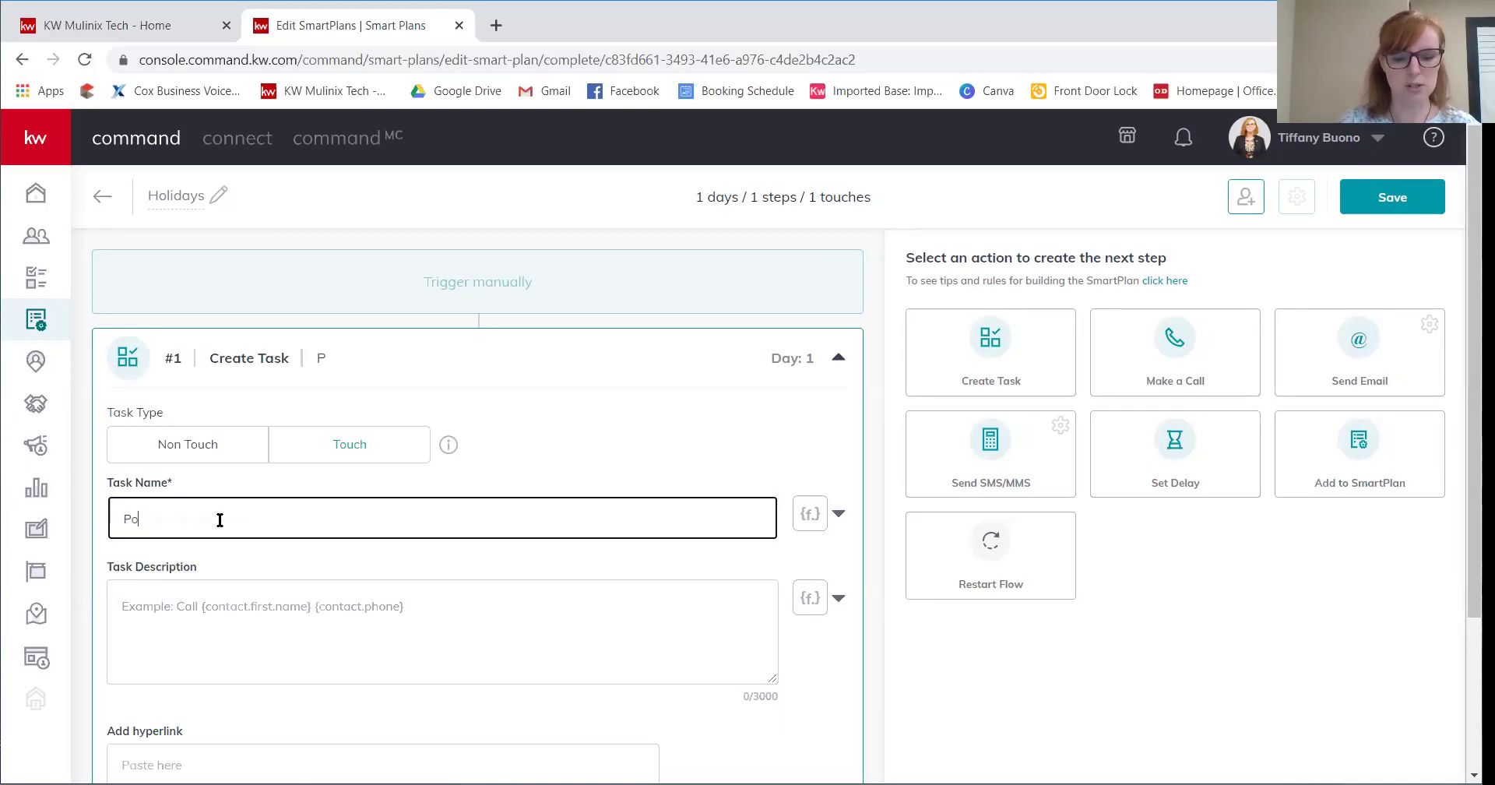
type("stcard Mailer")
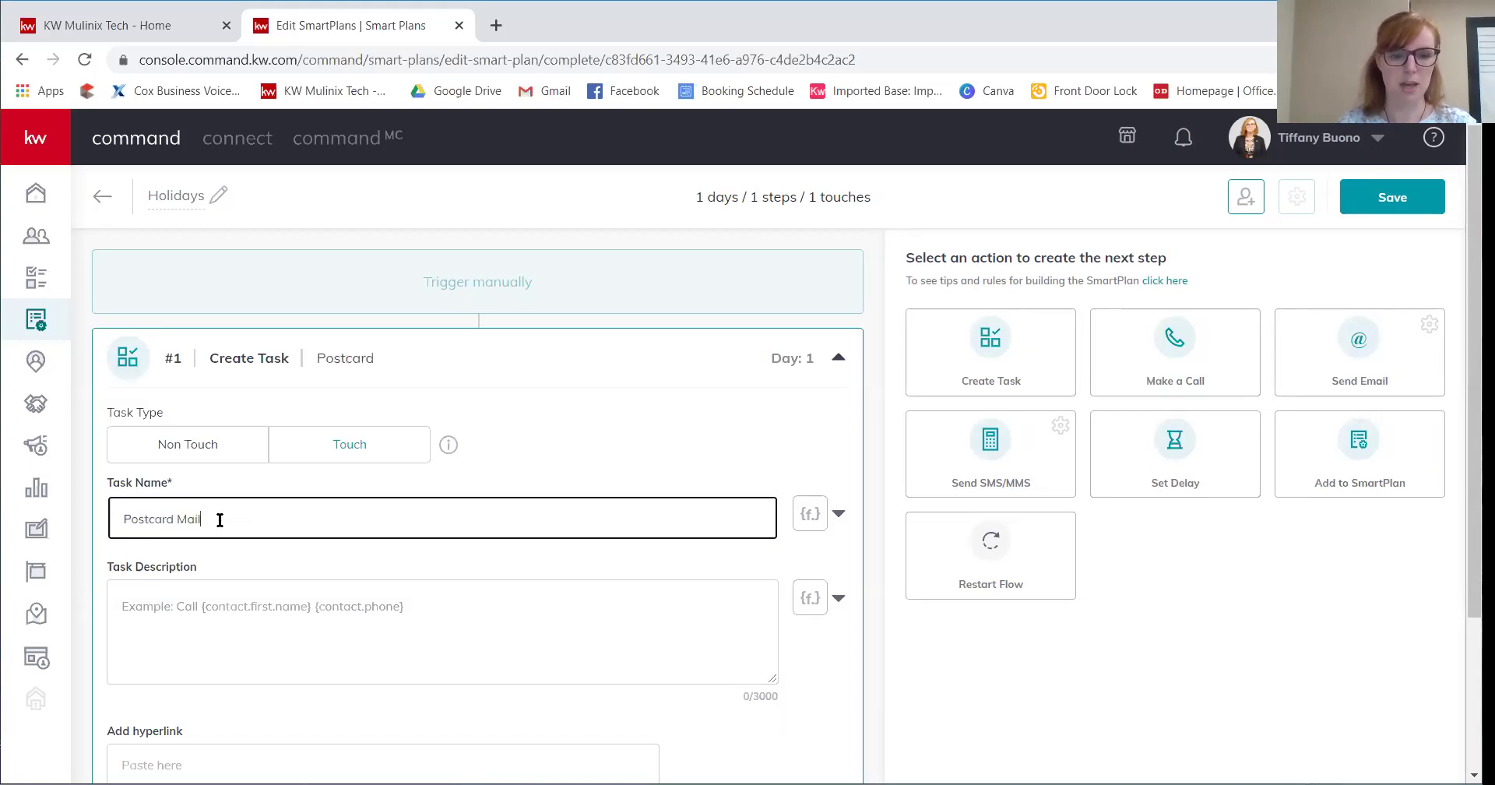
- Enter "Postcard. Please call us with your pie selection." as the Postcard Mailer task's description
left_click(554, 667)
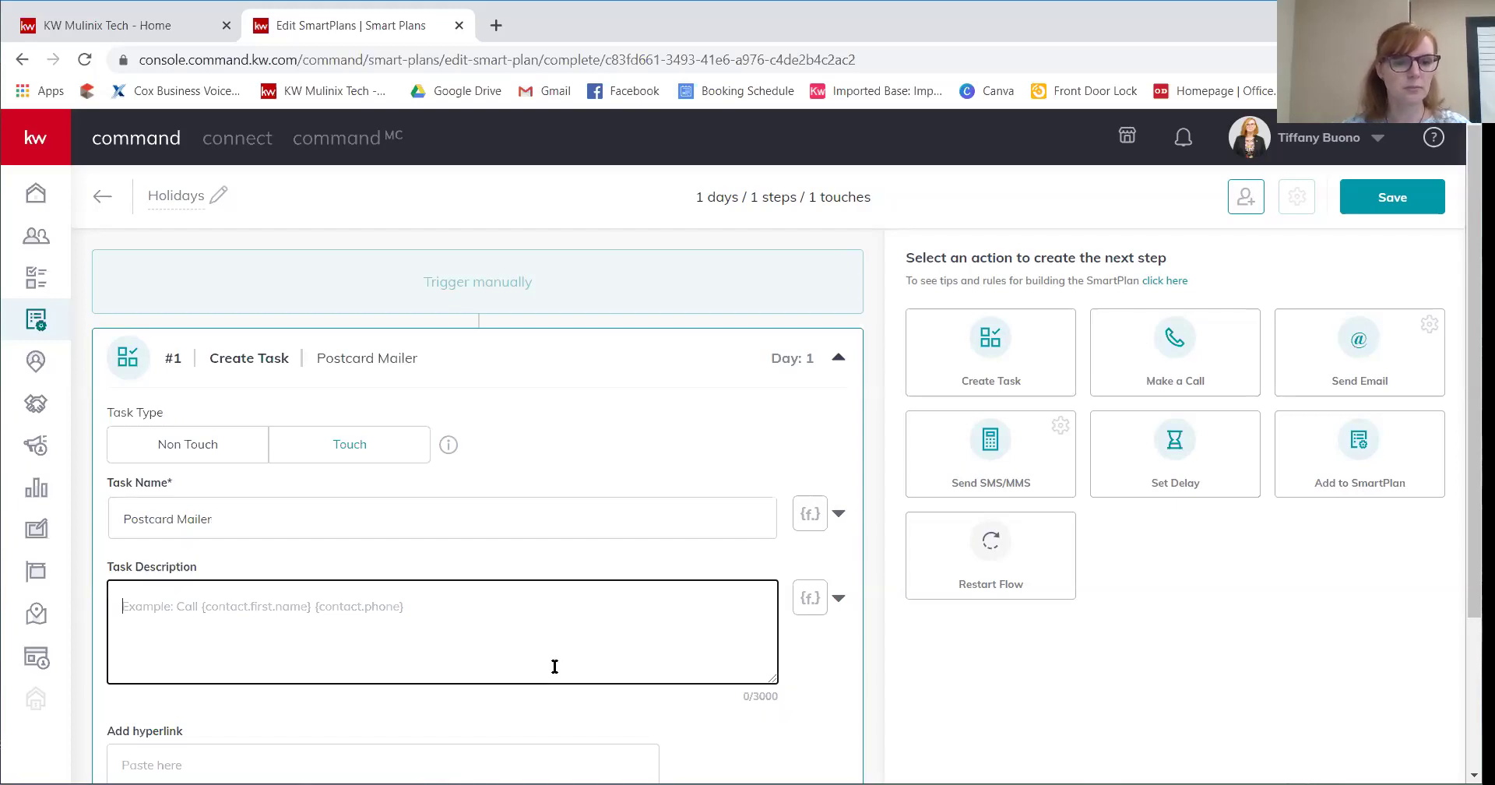
type("Postcard. Please call us with your pie select")
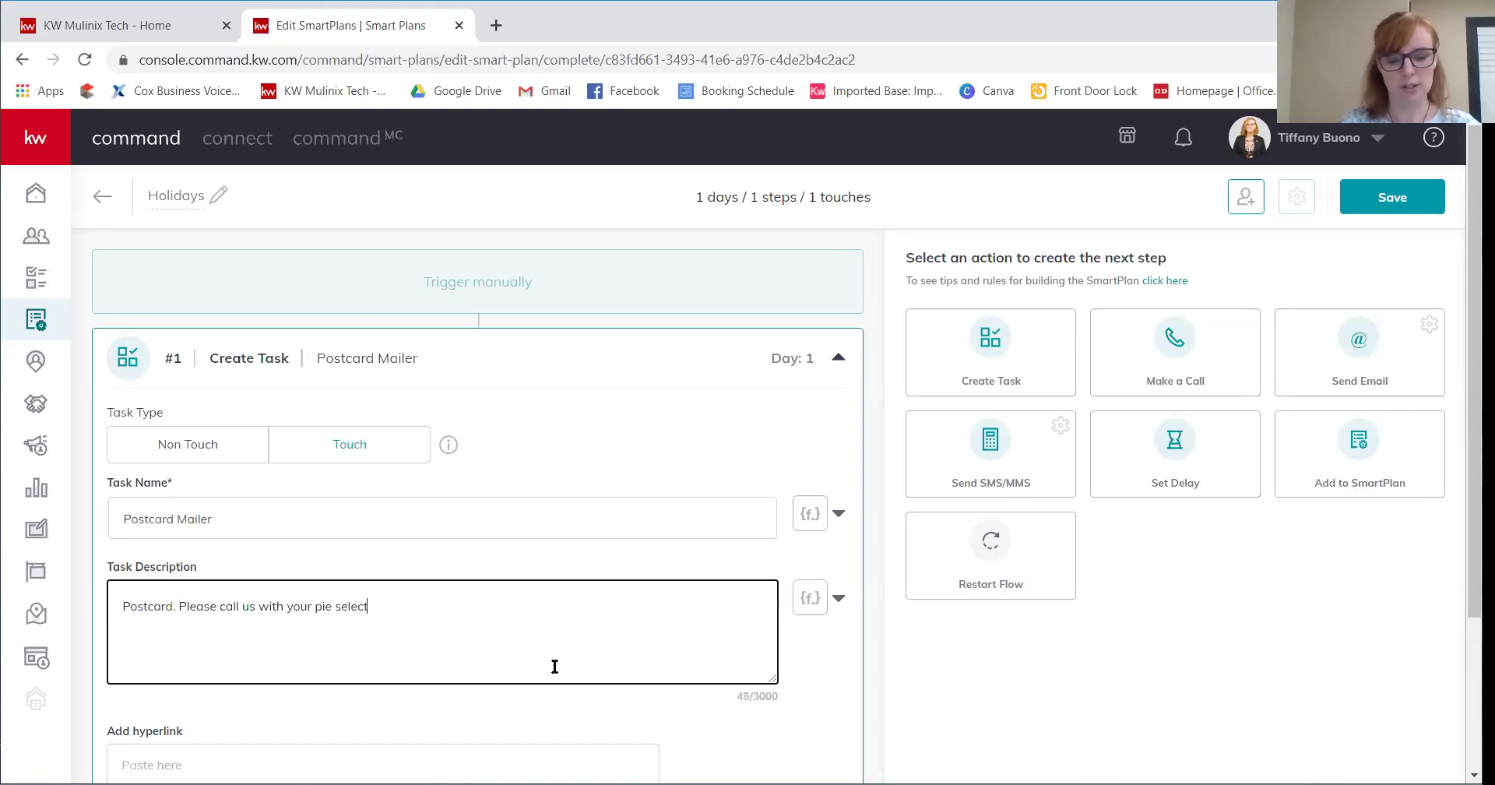
type("ion.")
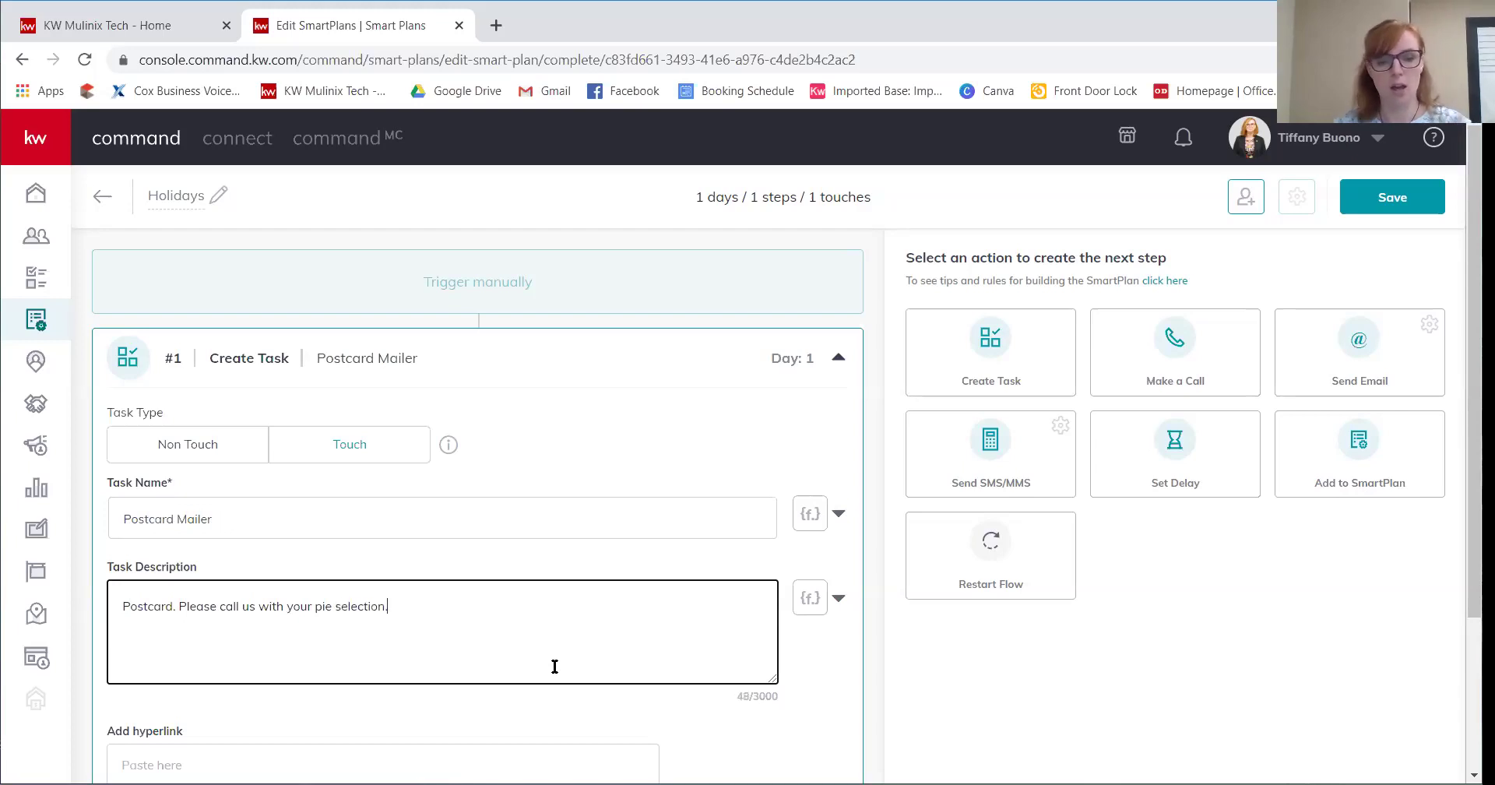
- Set the Postcard Mailer task as due in 1 day
scroll(612, 537, "down", 3)
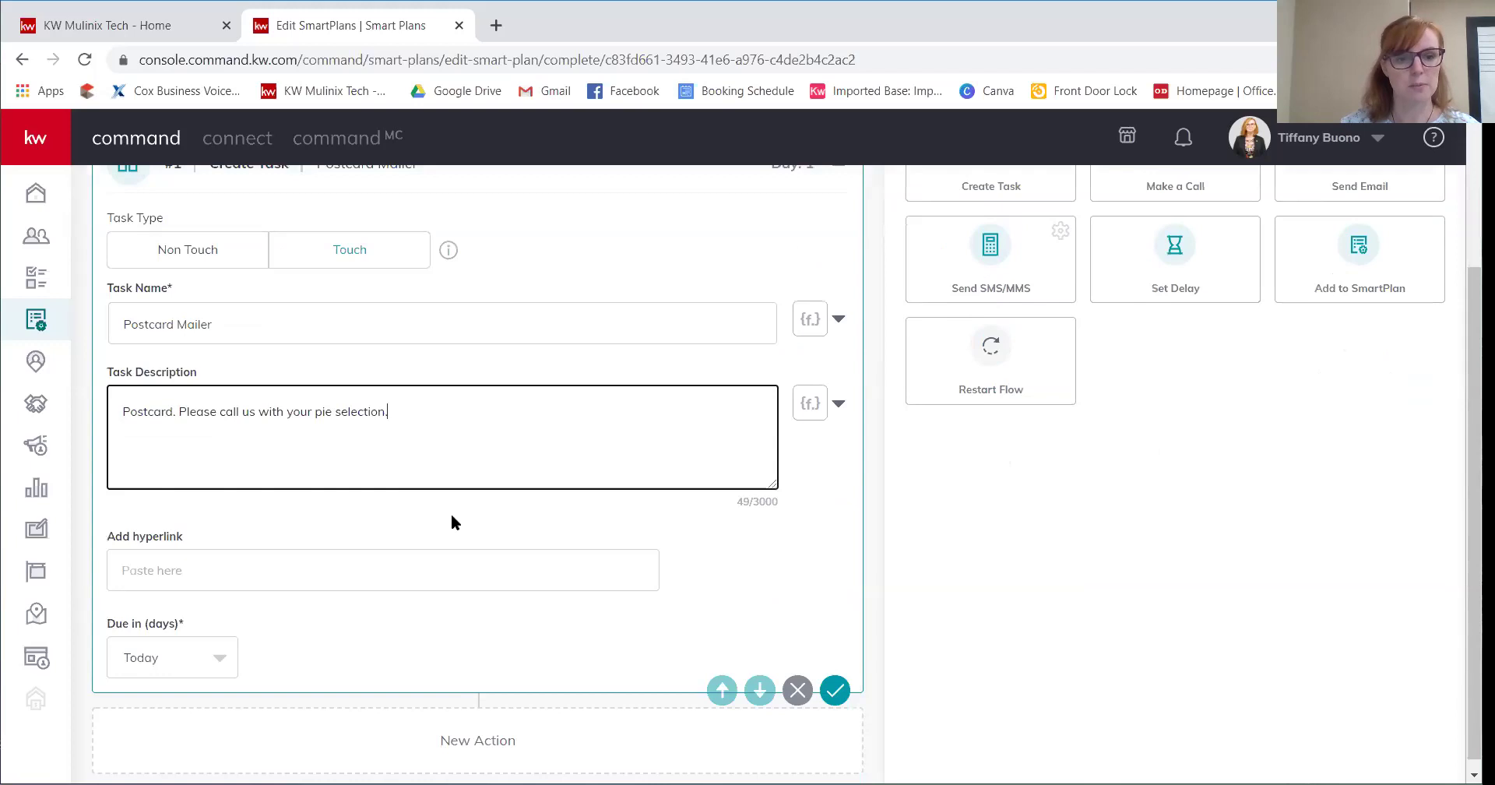
scroll(452, 517, "up", 1)
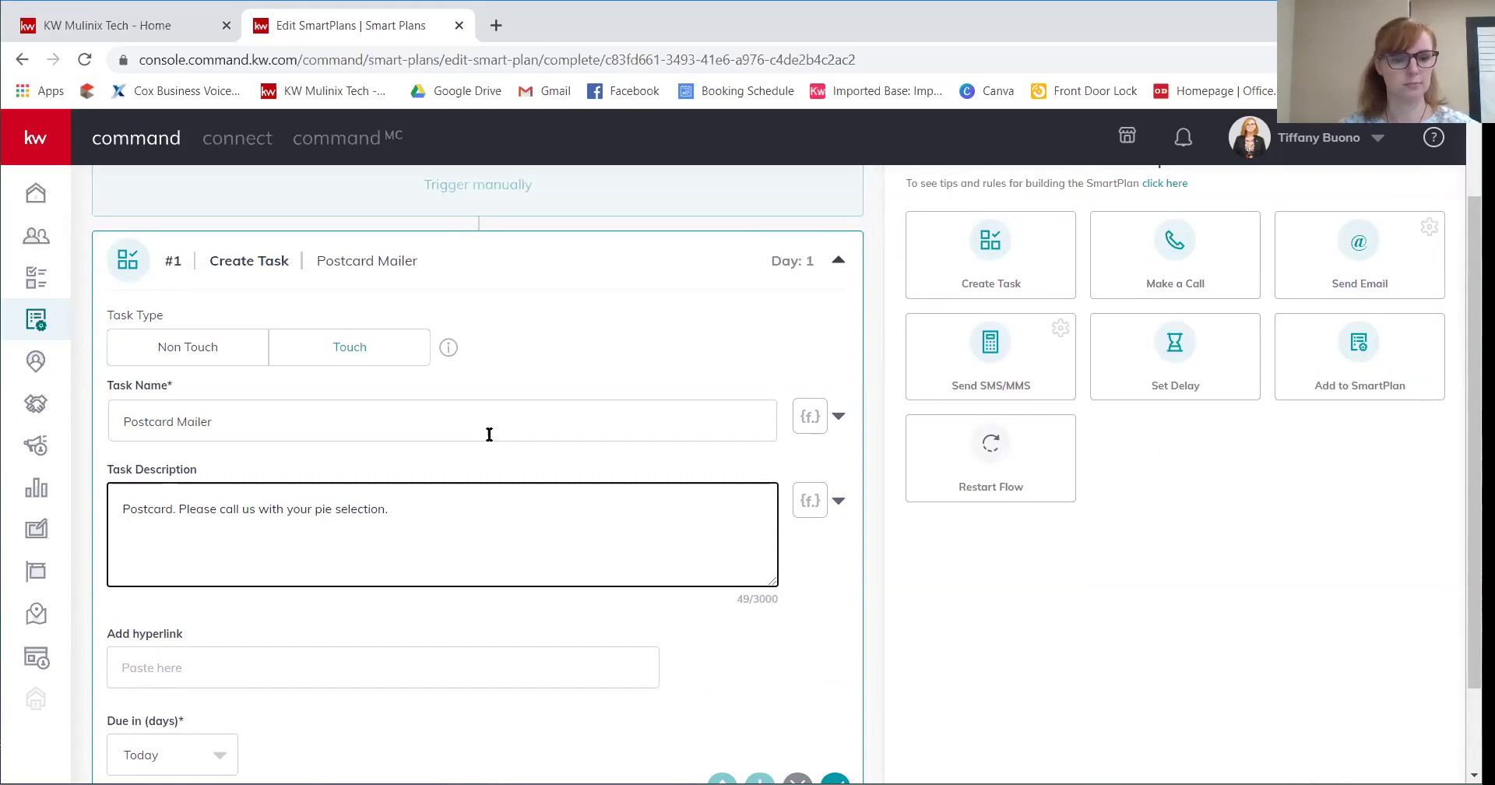
scroll(489, 434, "down", 3)
left_click(179, 655)
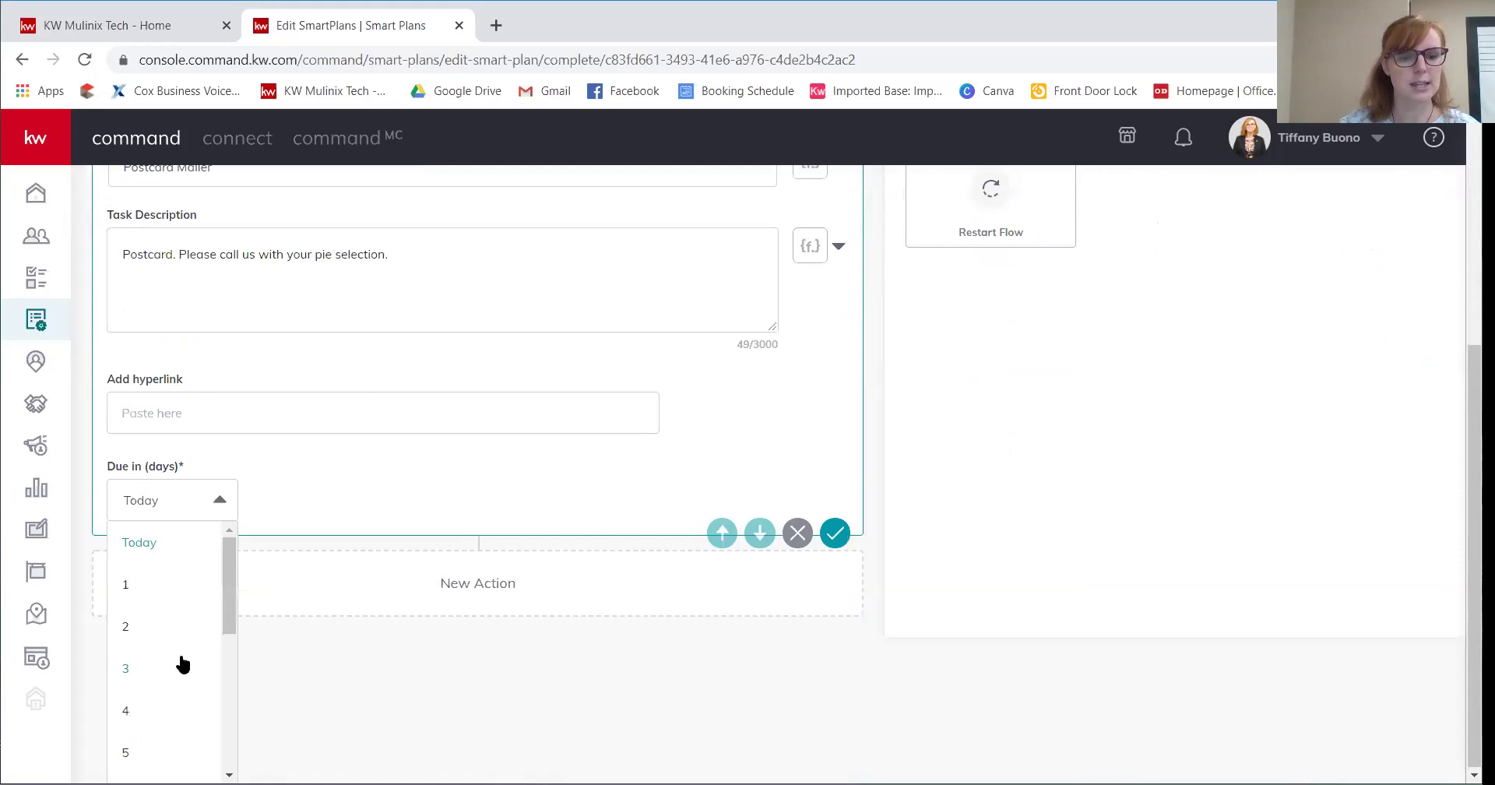
scroll(181, 663, "down", 3)
scroll(167, 647, "up", 3)
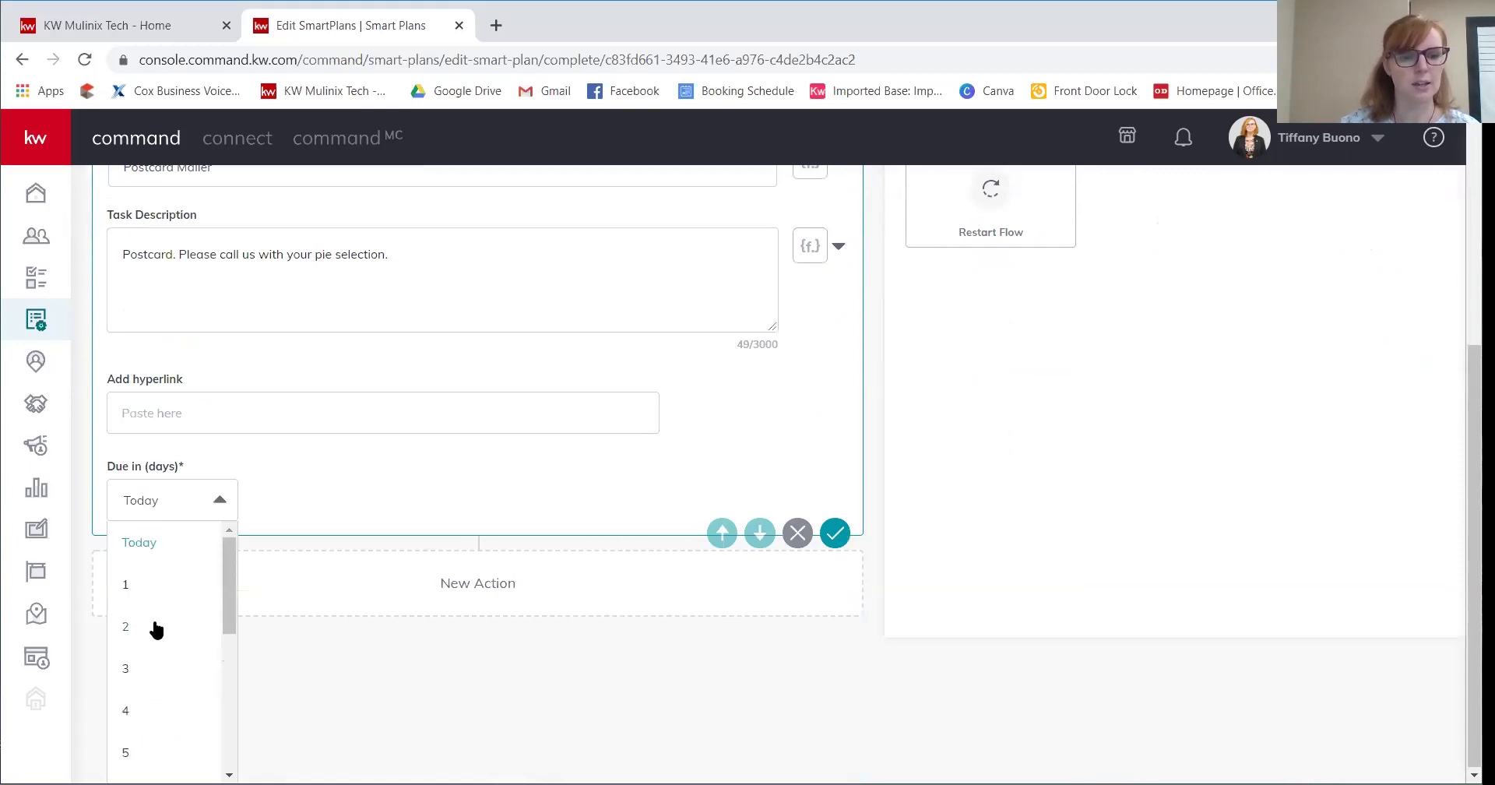
left_click(156, 586)
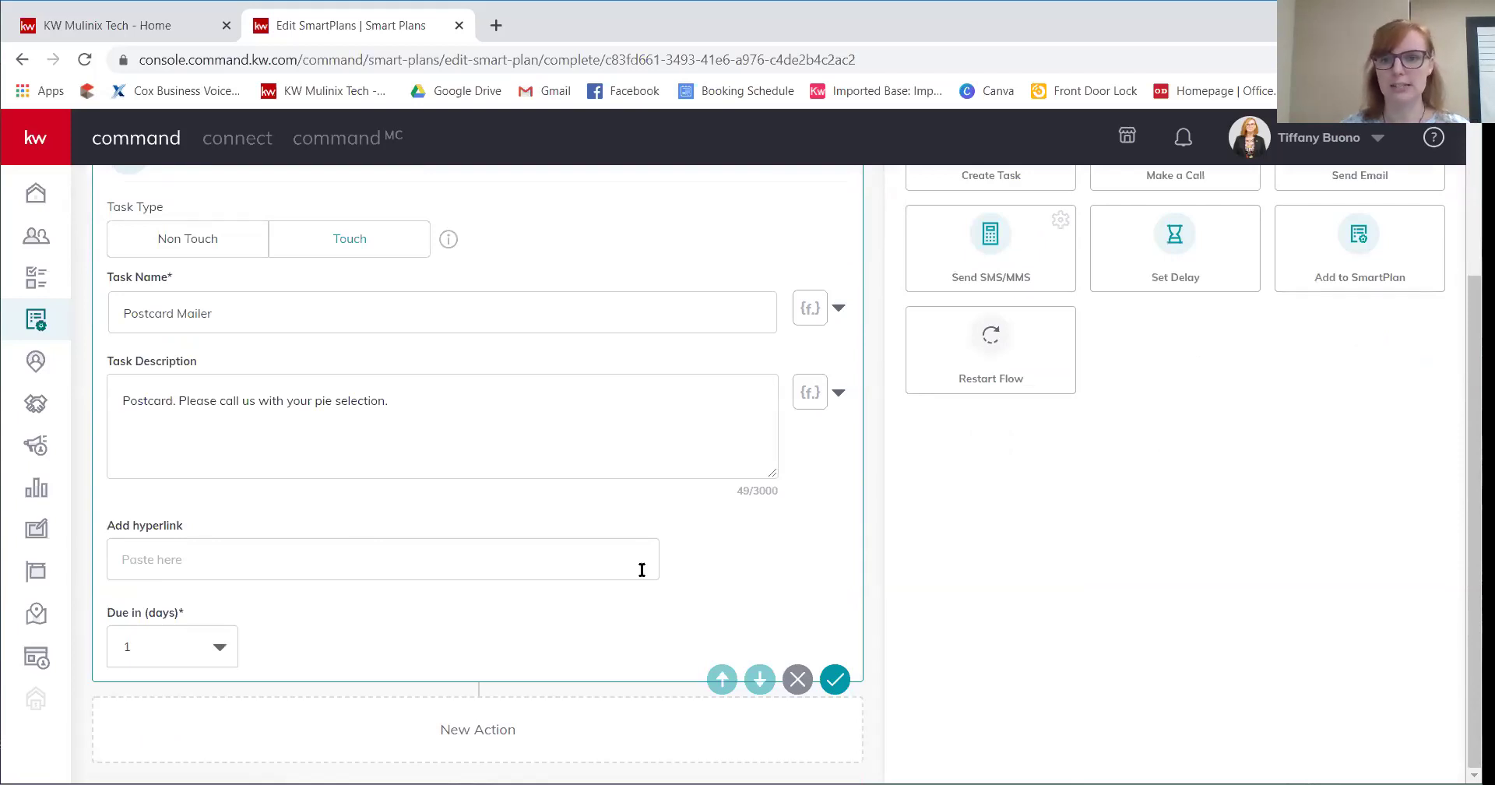
- Add a Set Delay action after the Postcard Mailer task and set its delay to 15 days
scroll(973, 475, "up", 3)
scroll(684, 516, "down", 5)
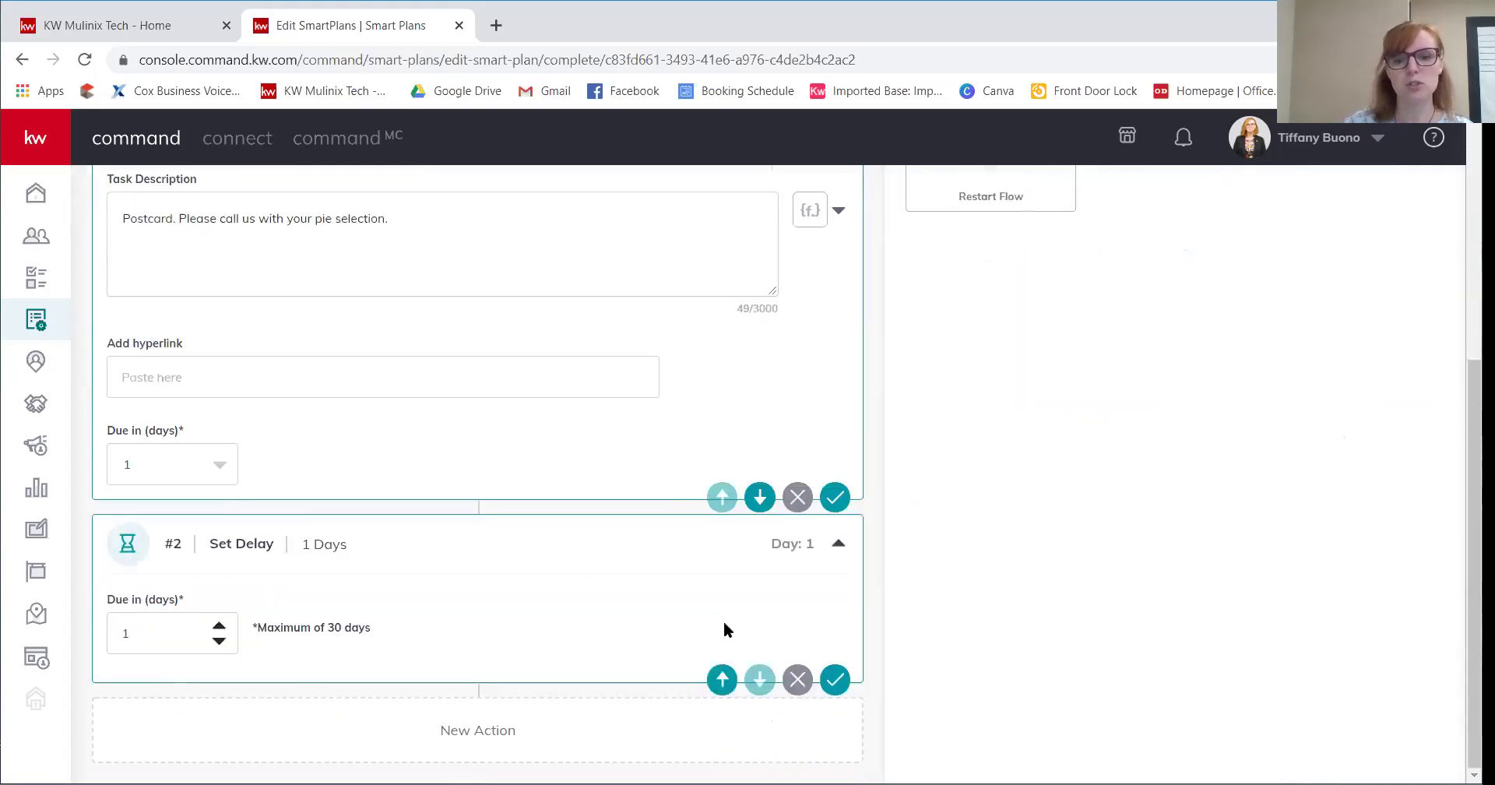
left_click(218, 640)
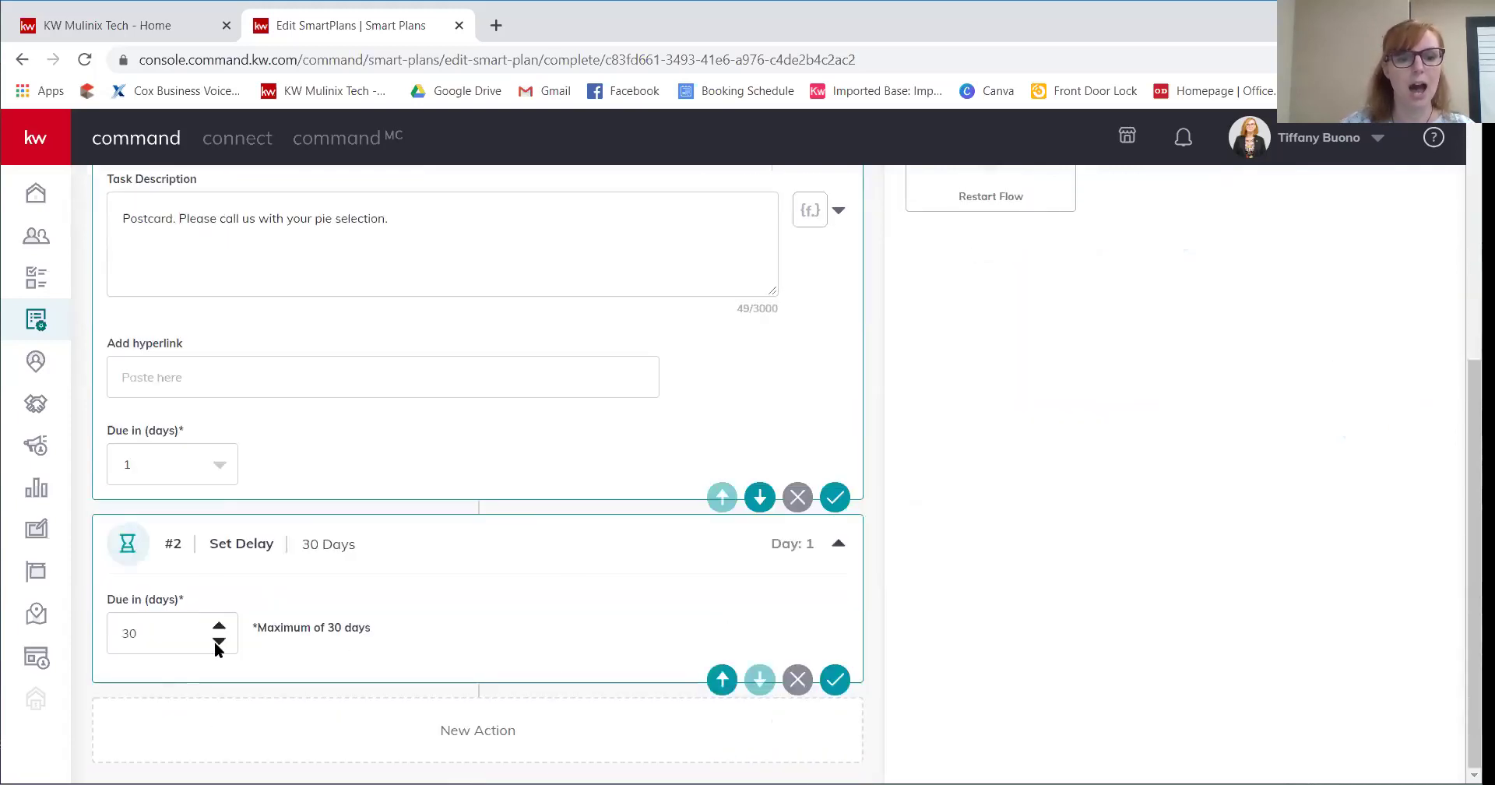
left_click(218, 625)
left_click(159, 632)
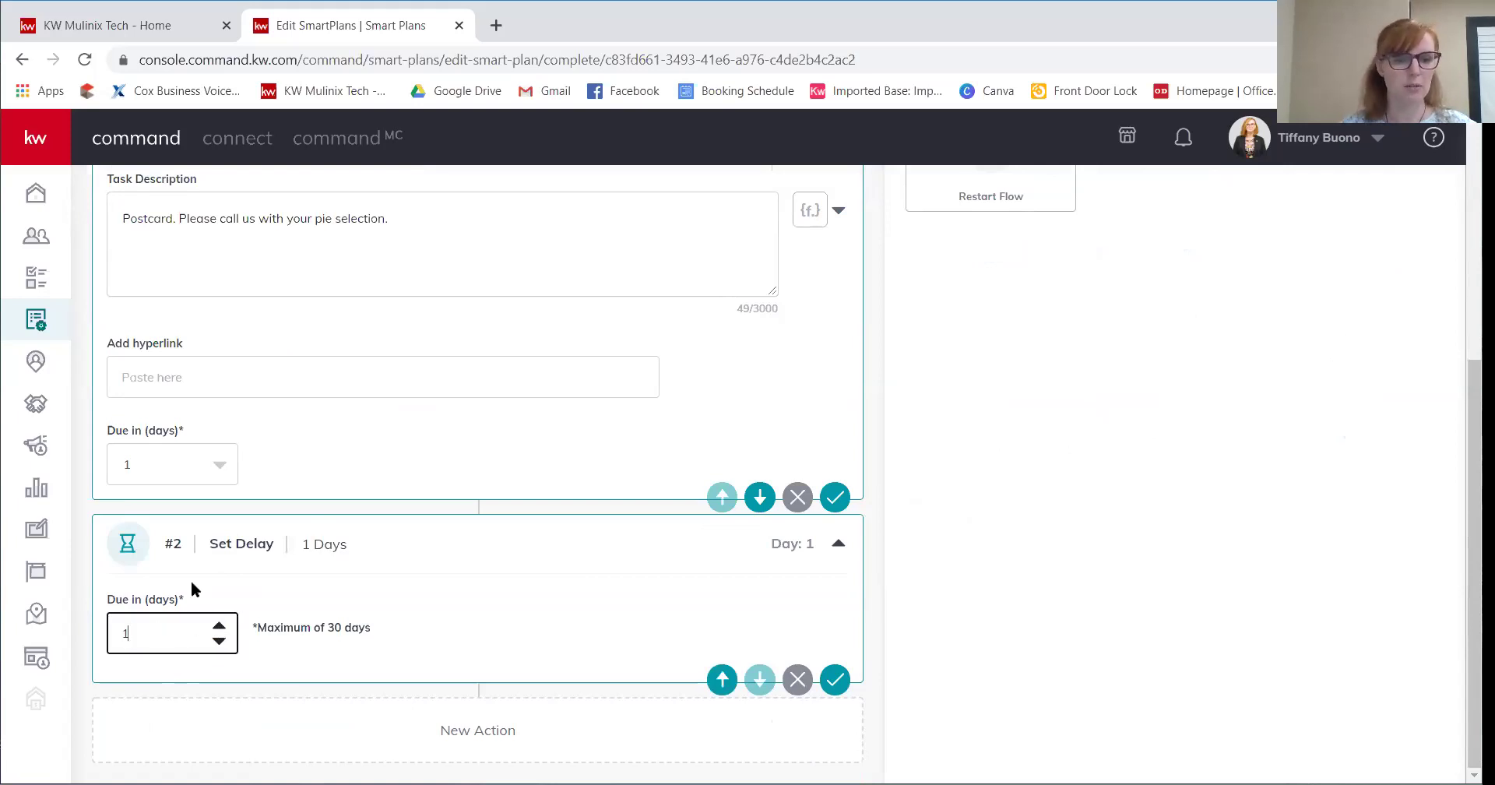
left_click(219, 640)
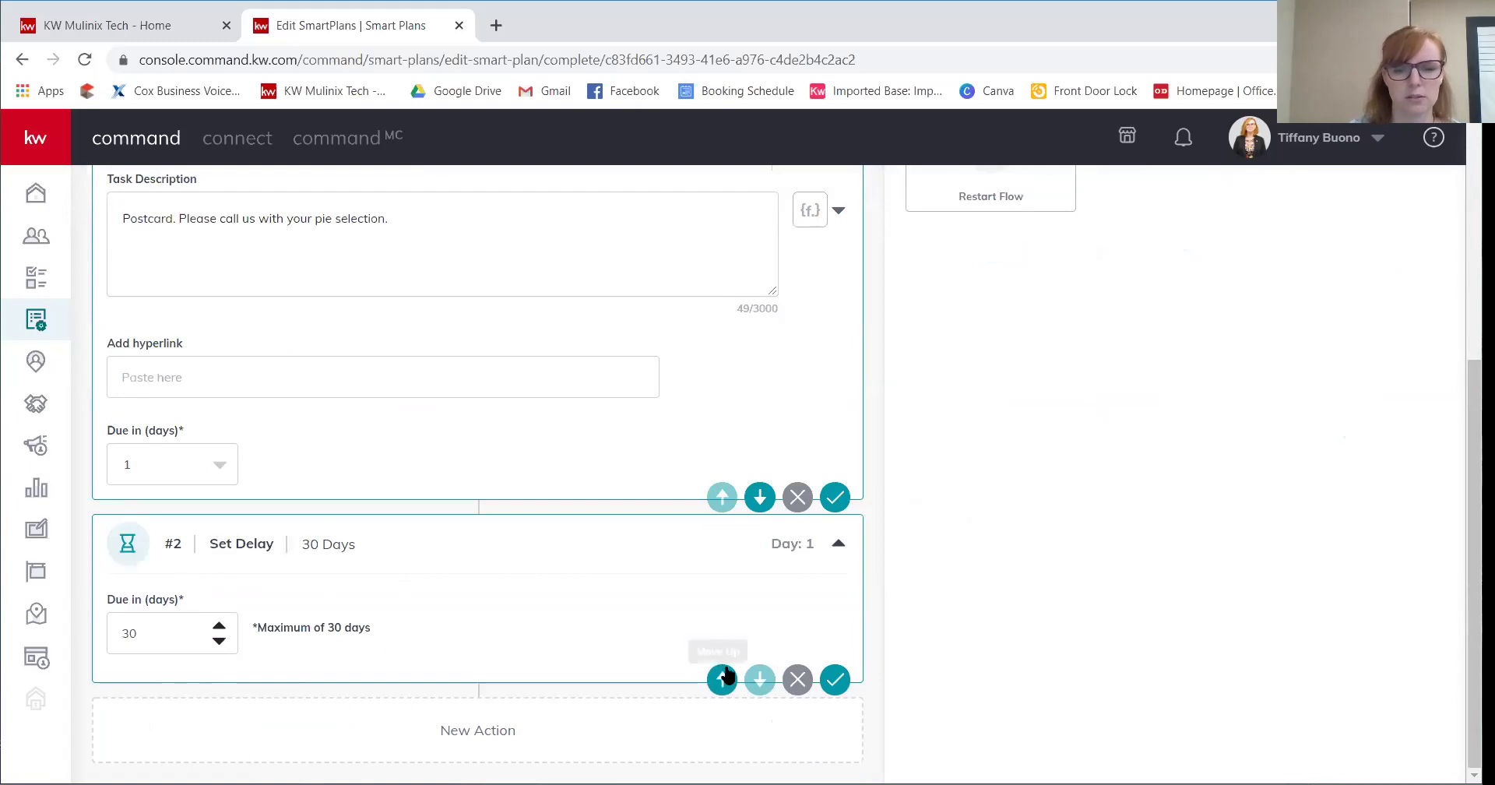
left_click(220, 640)
left_click(220, 640)
left_click(220, 639)
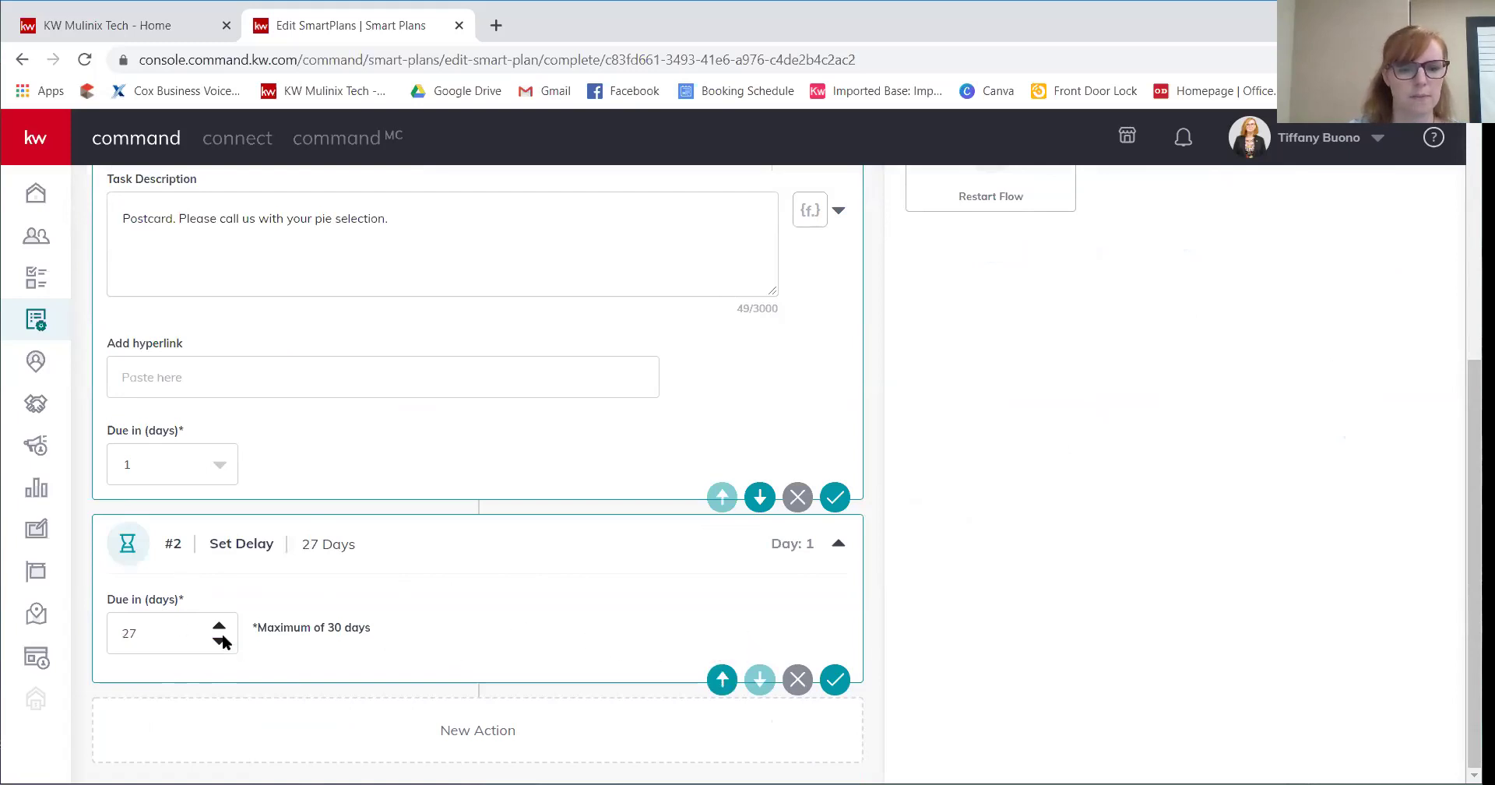
left_click(219, 640)
left_click(219, 640)
left_click(220, 640)
left_click(219, 640)
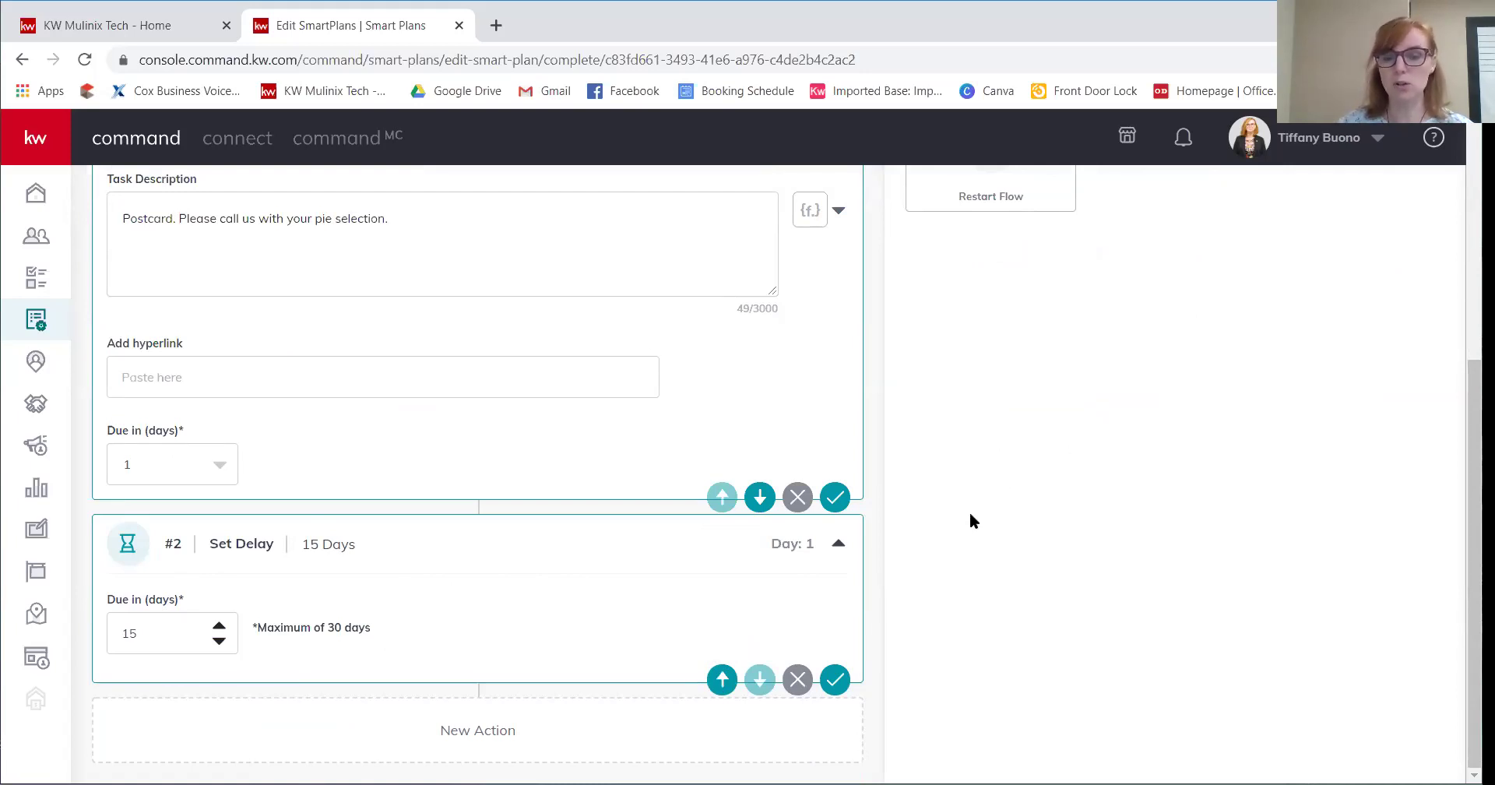
- Add a Make a Call action after the delay and name it "Call to confirm"
scroll(970, 515, "up", 5)
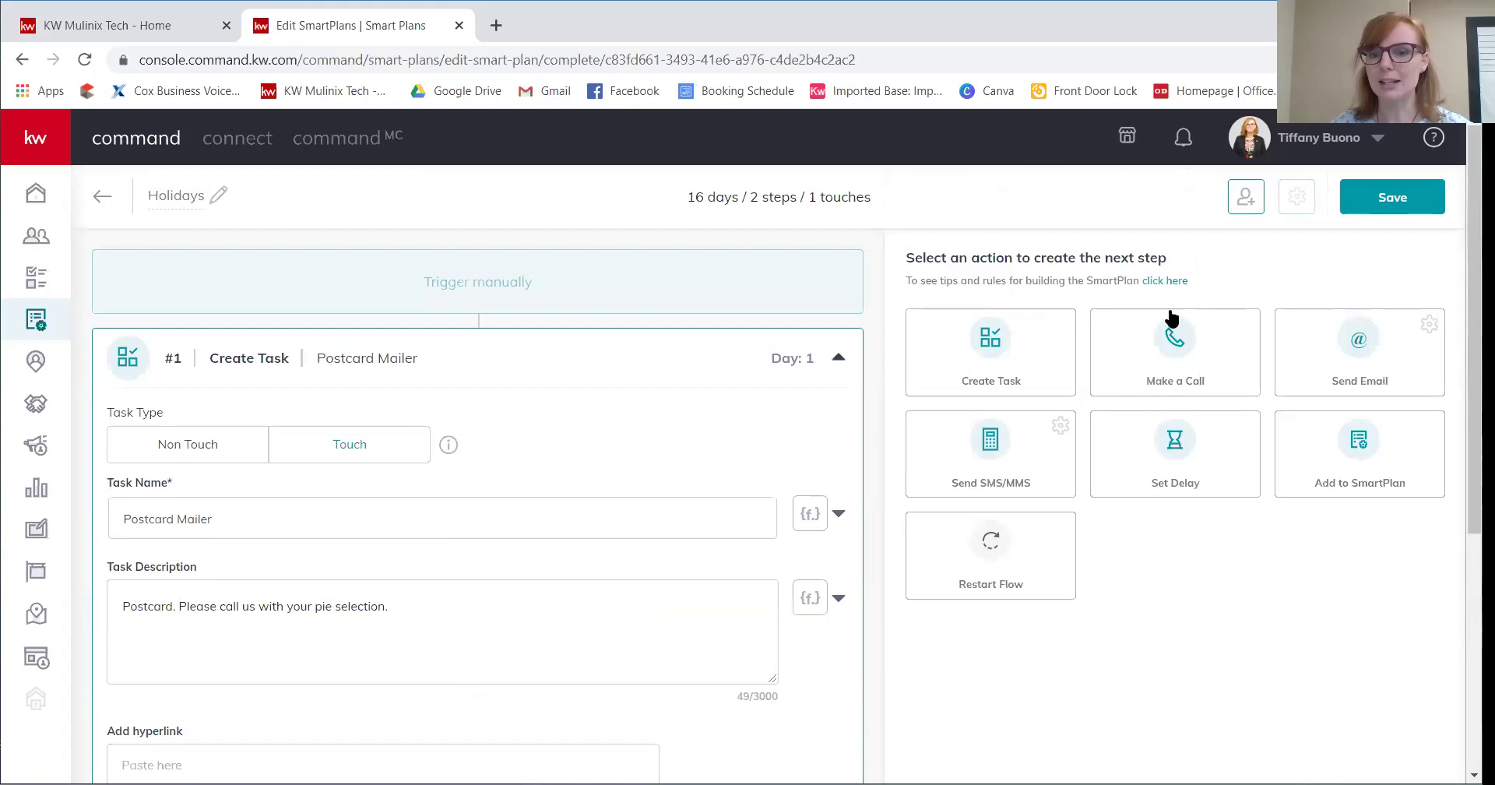
left_click(1173, 352)
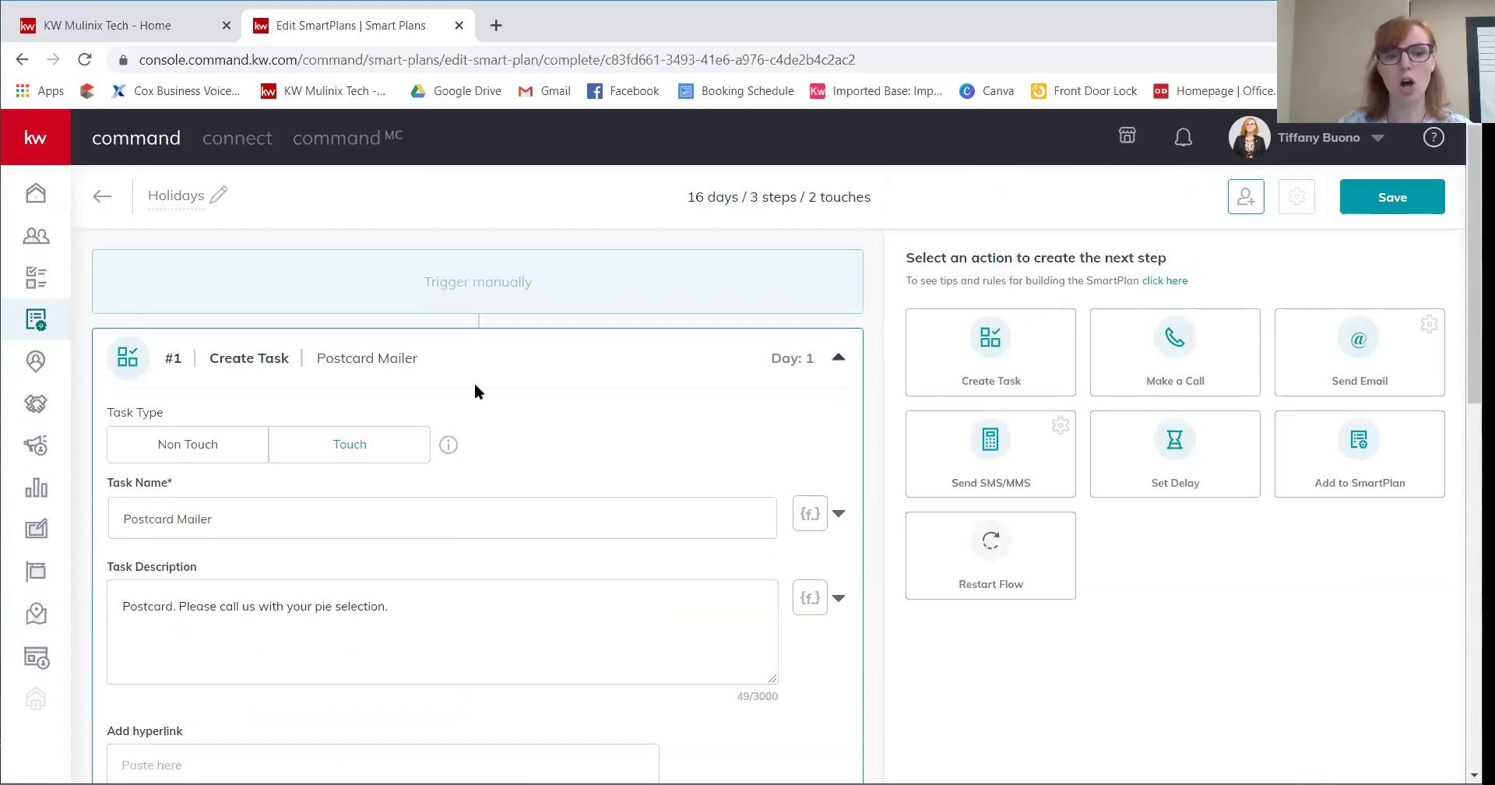
left_click(165, 315)
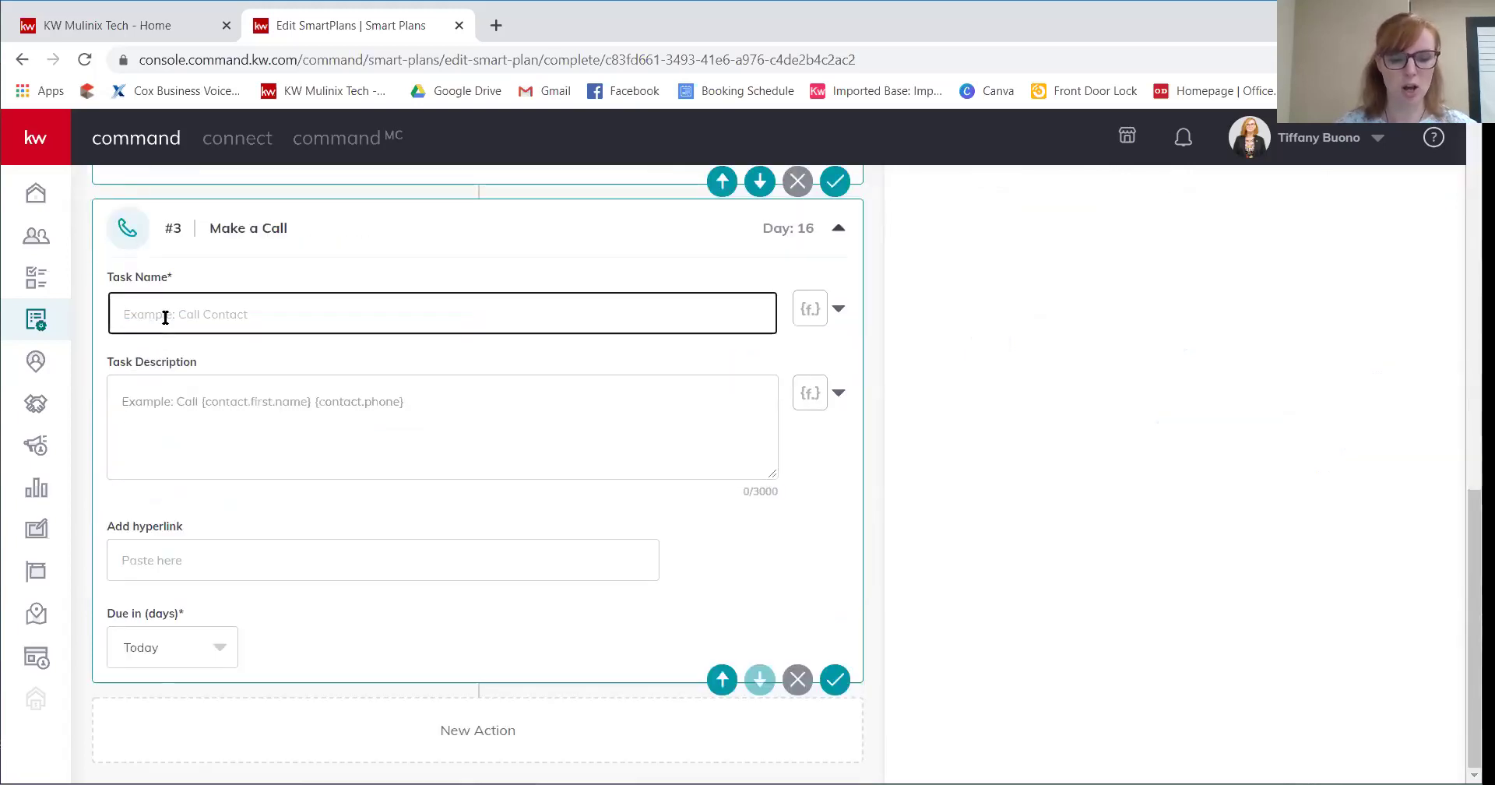
type("I")
key("BackSpace")
type("Cal")
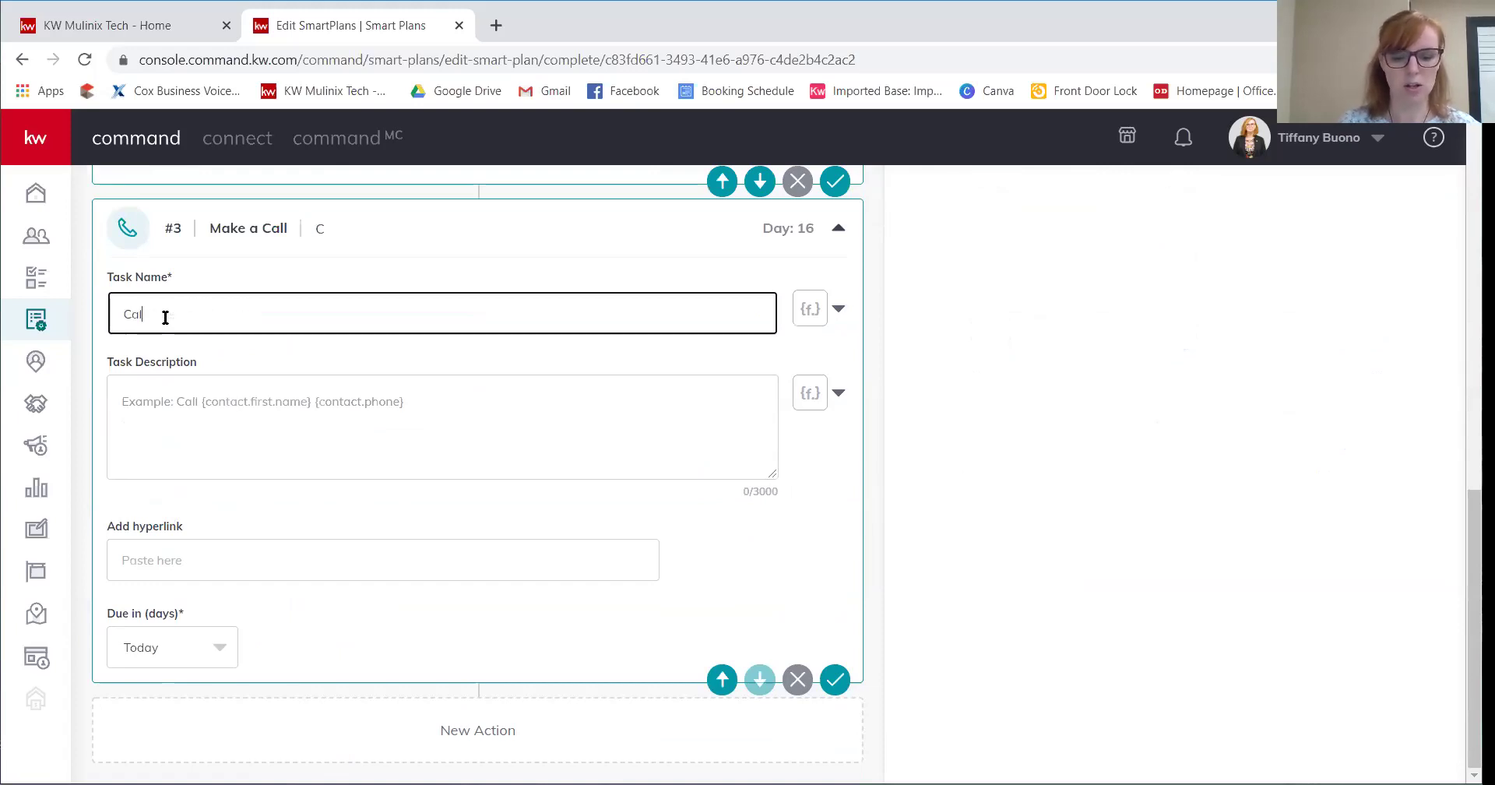
type("l to comfirm")
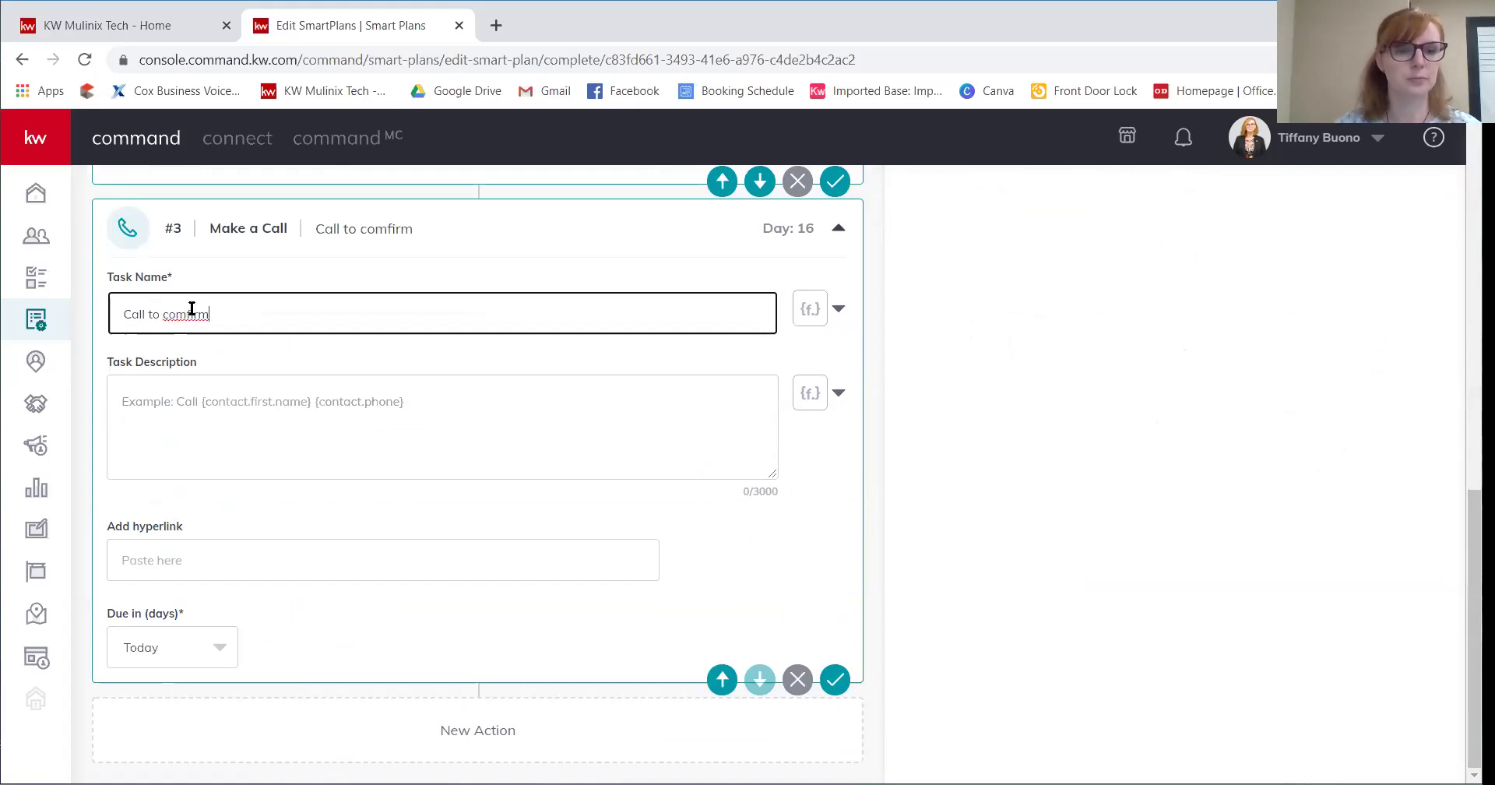
key("BackSpace")
key("BackSpace")
key("BackSpace")
key("BackSpace")
key("BackSpace")
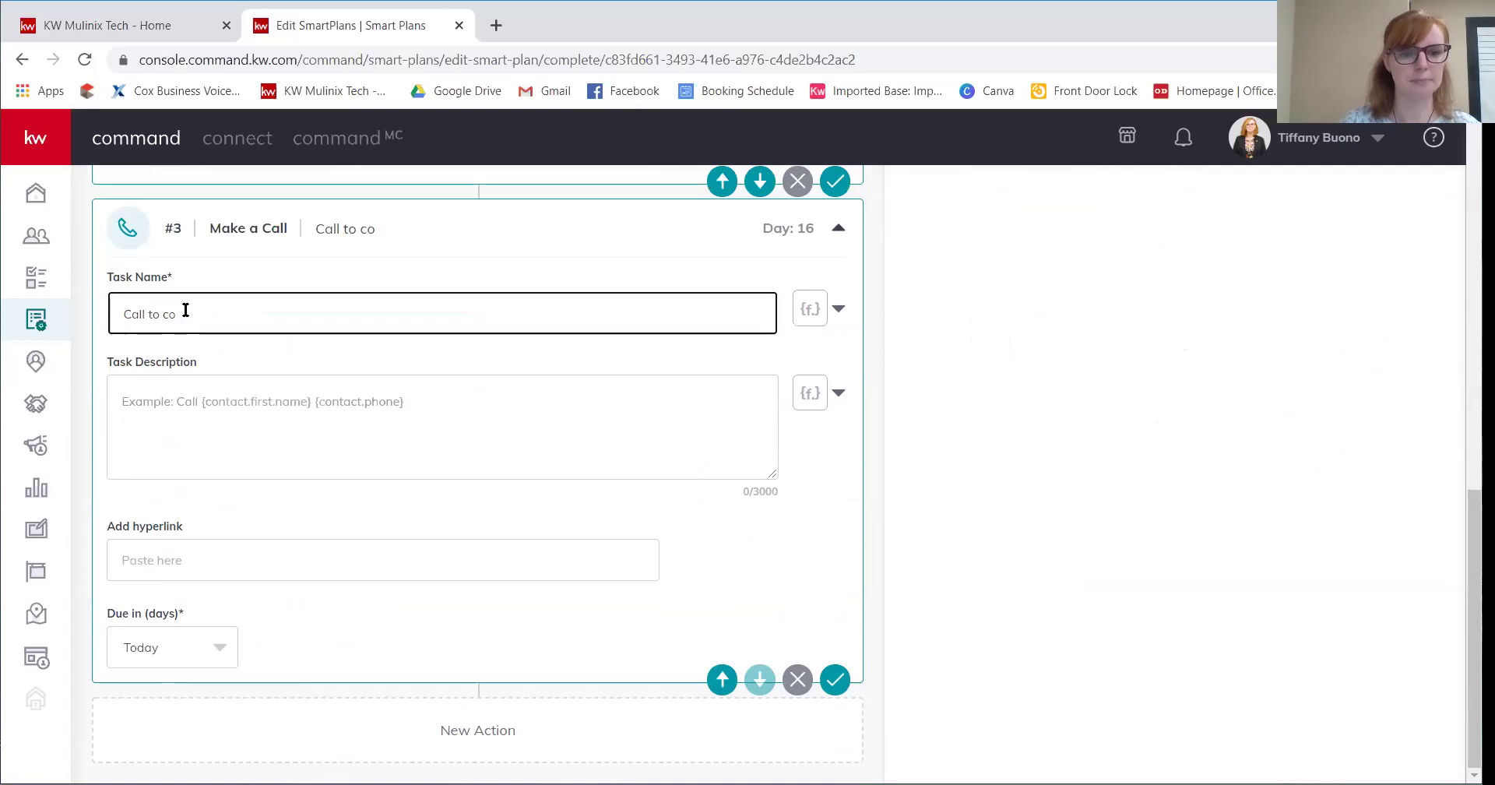
type("nfirm")
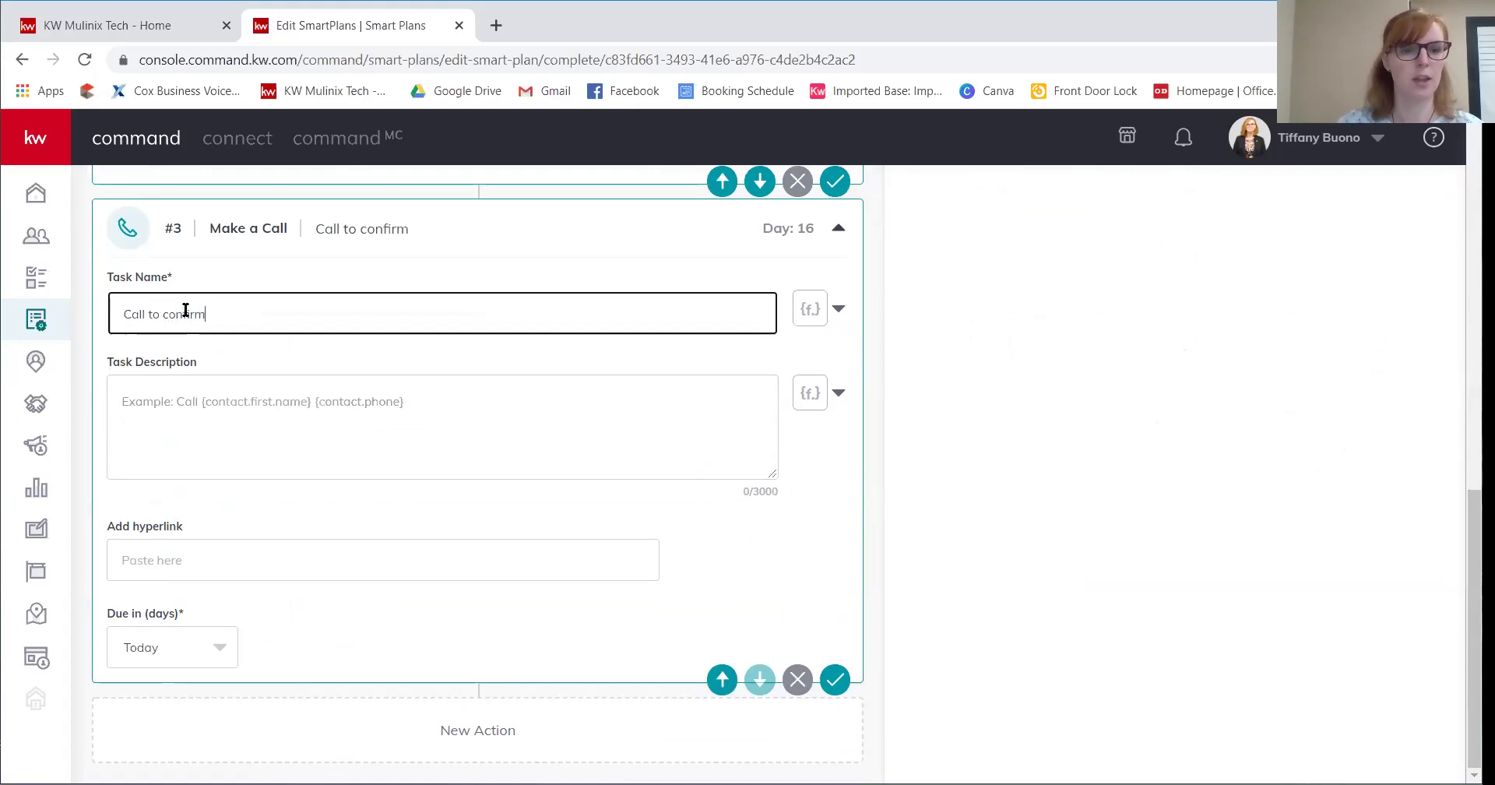
- Enter "Call all who did not respond to request pie selection." as the description of the Make a Call action
left_click(193, 397)
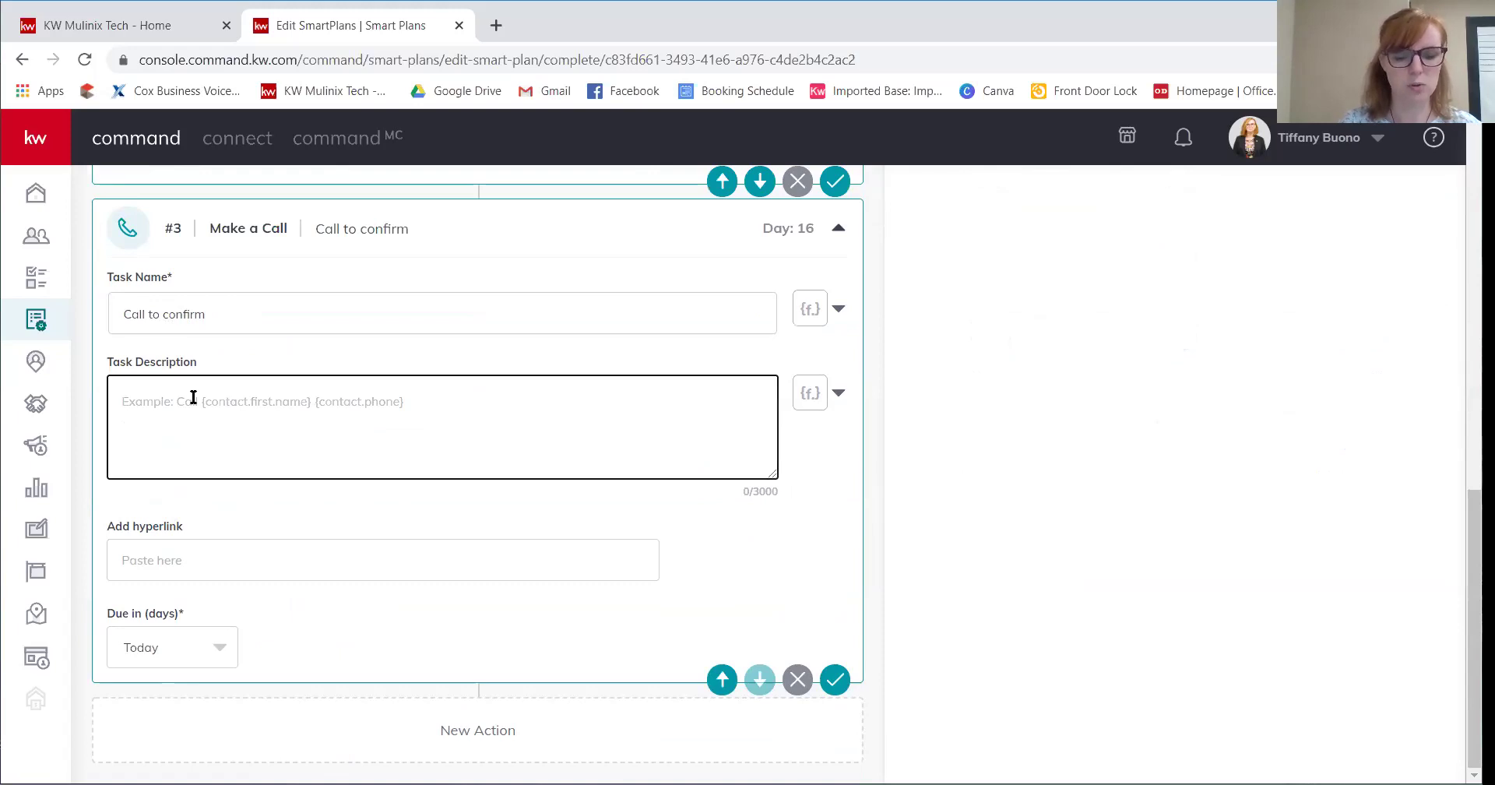
type("Call ")
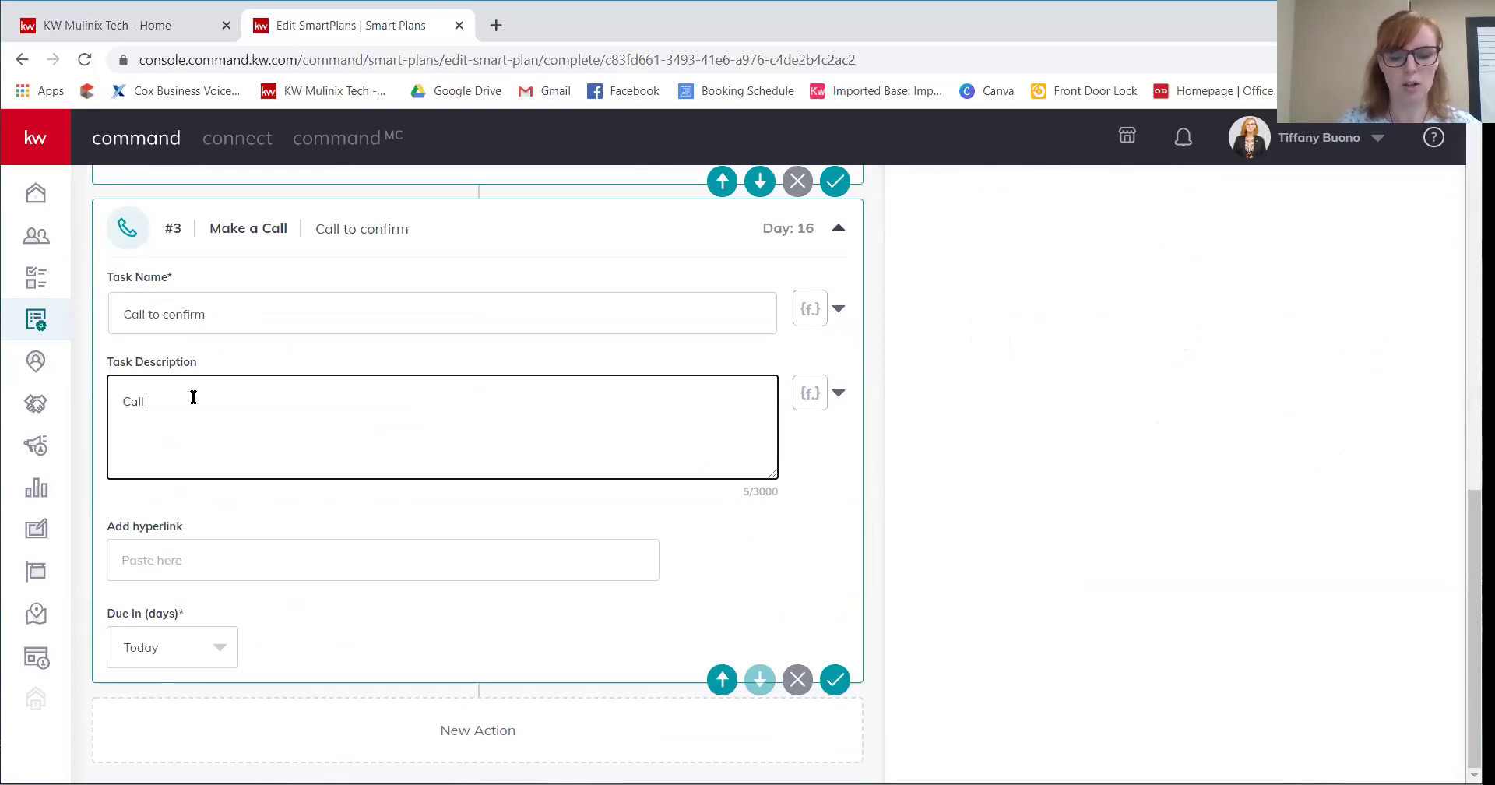
type("all who d")
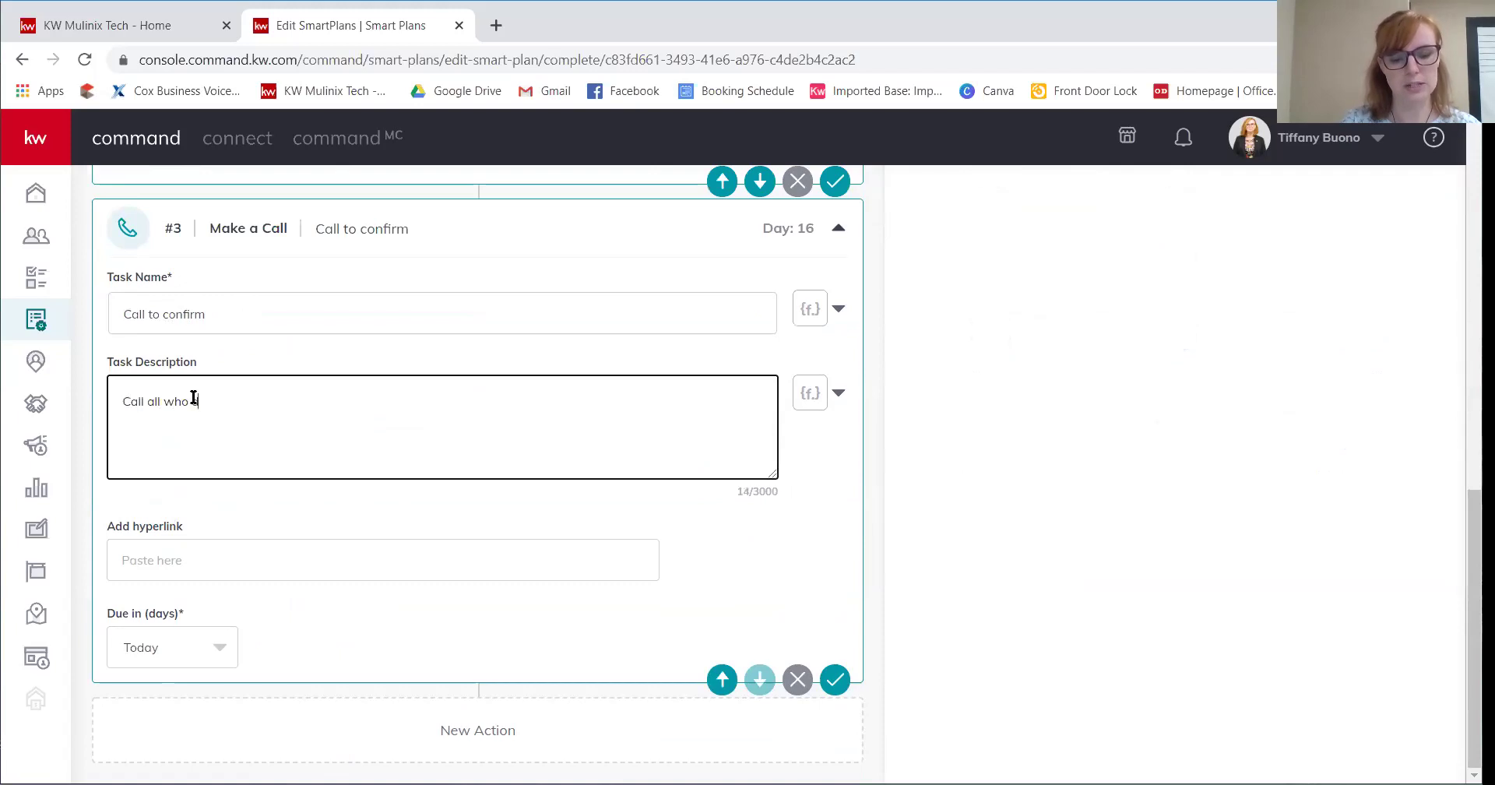
type("id not res")
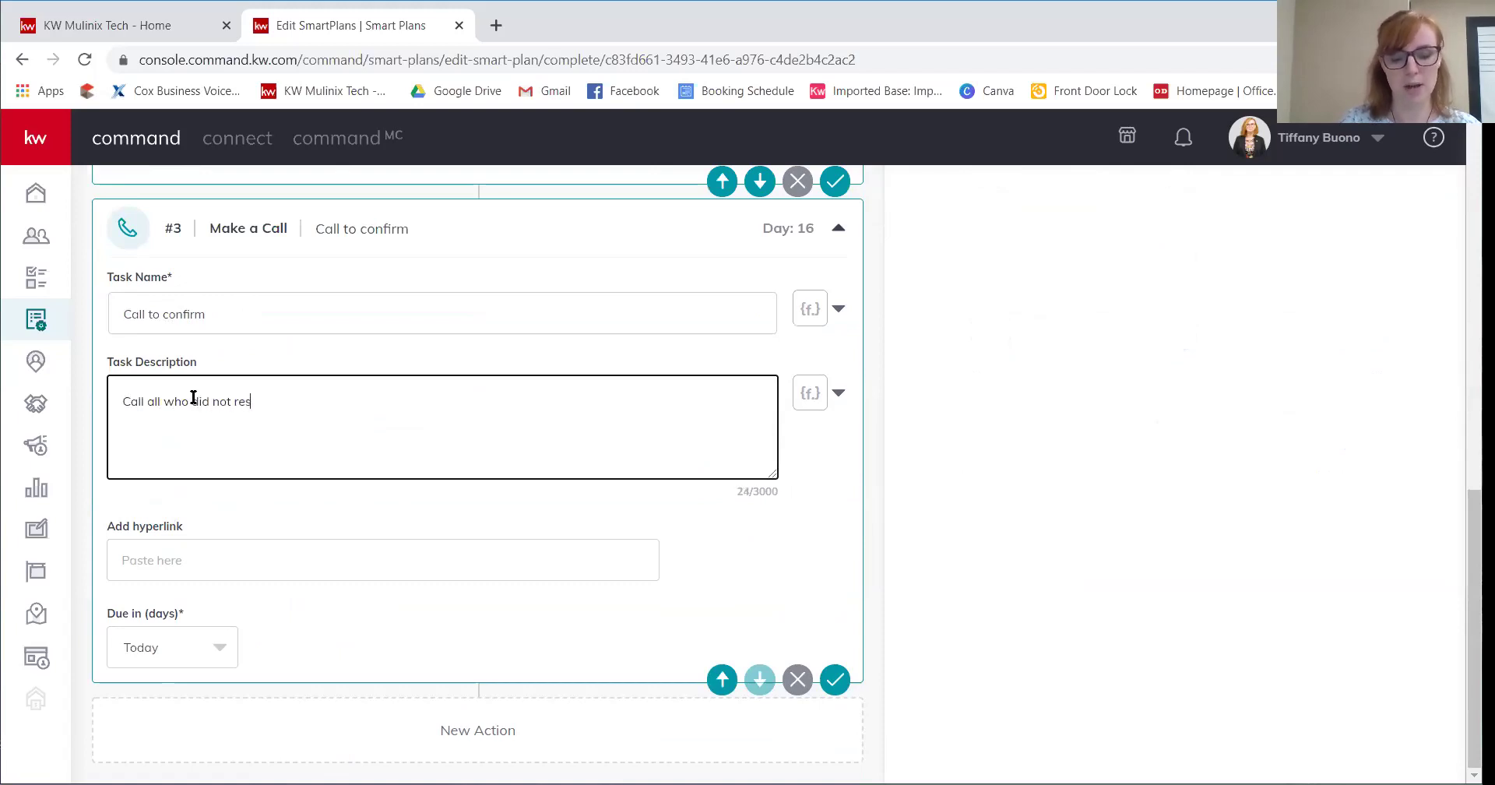
type("pond to re")
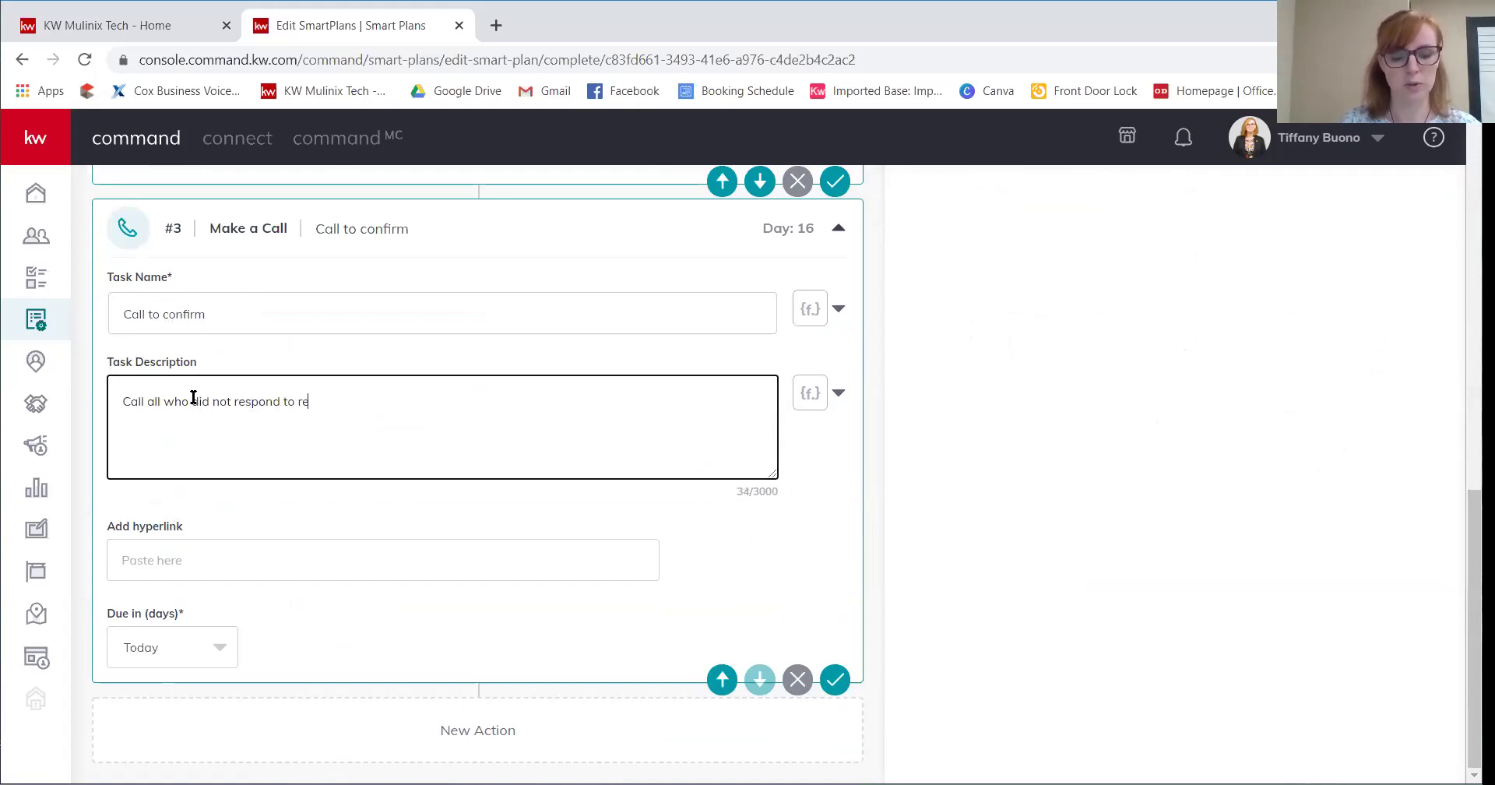
type("quest pi")
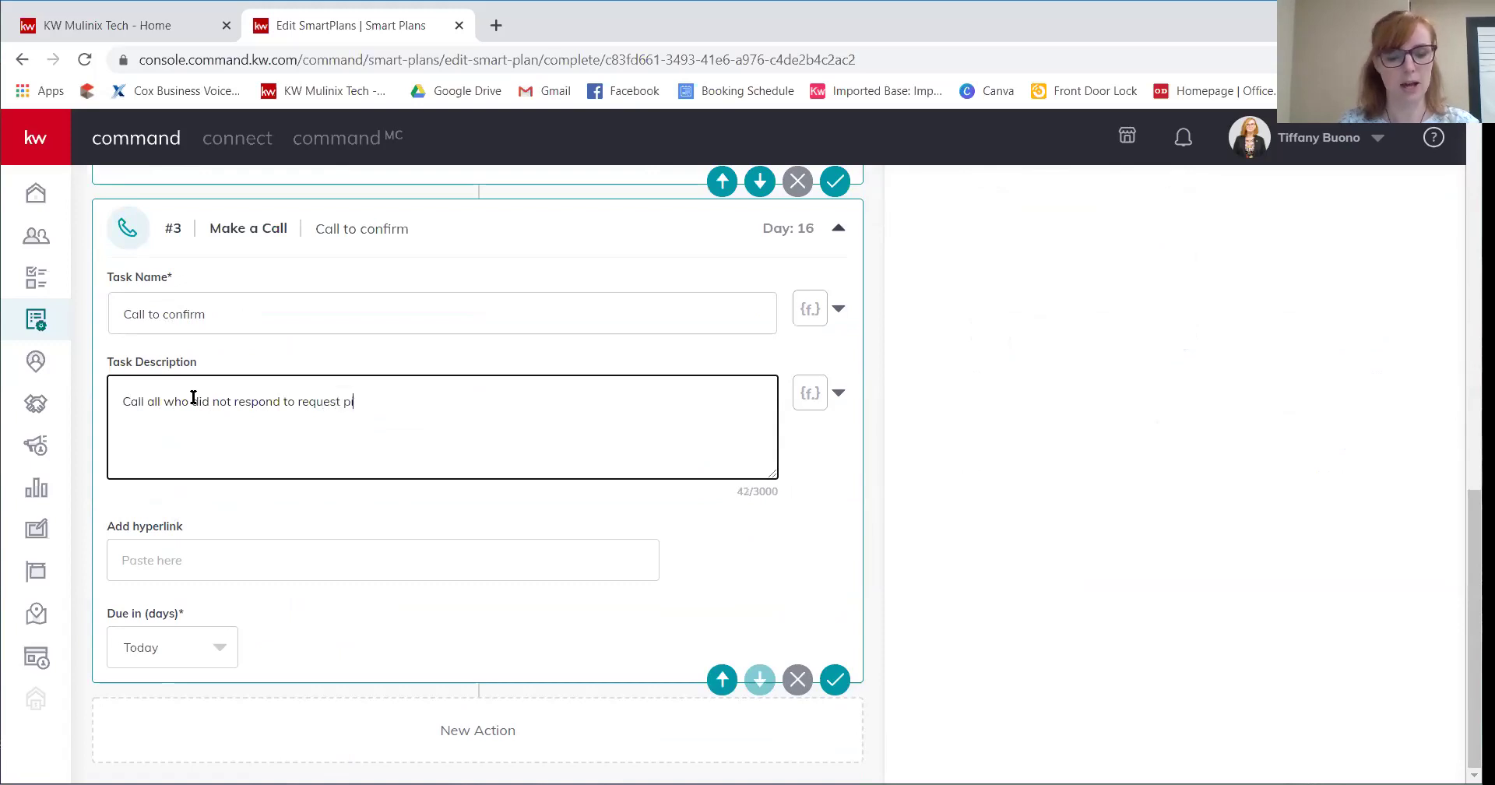
type("e selection")
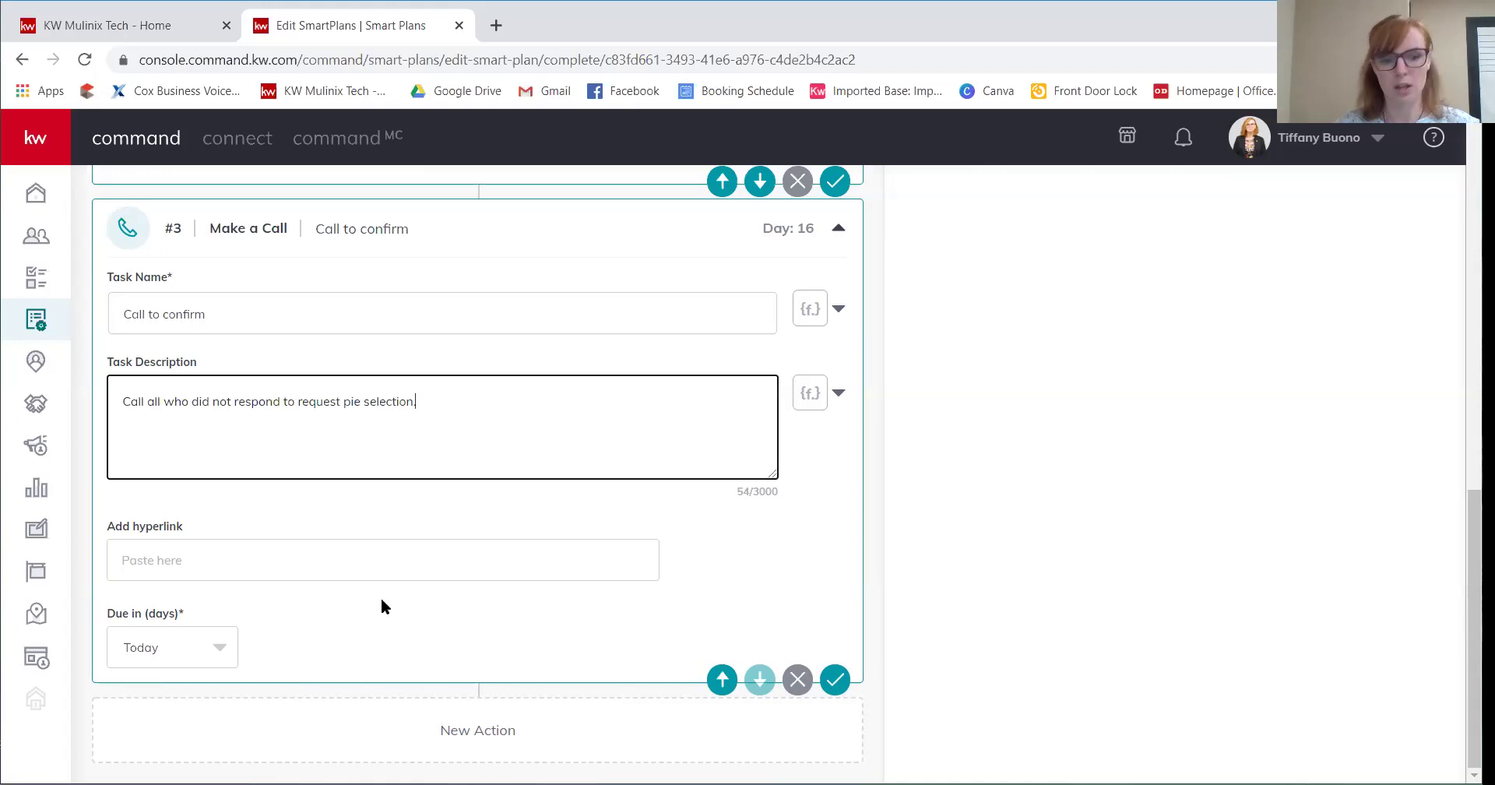
- Set the Call to confirm task as due in 1 day
left_click(229, 655)
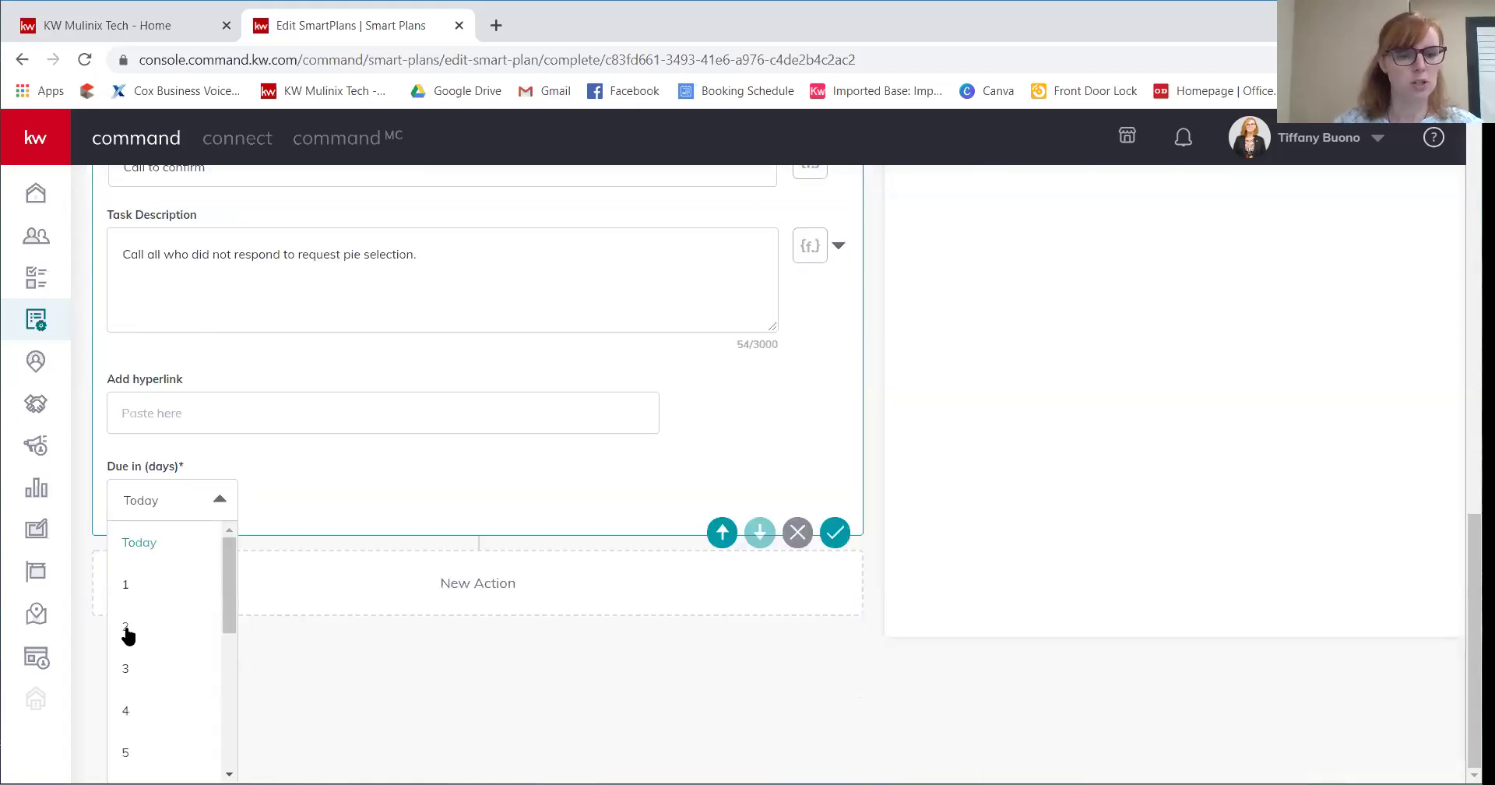
scroll(129, 635, "down", 4)
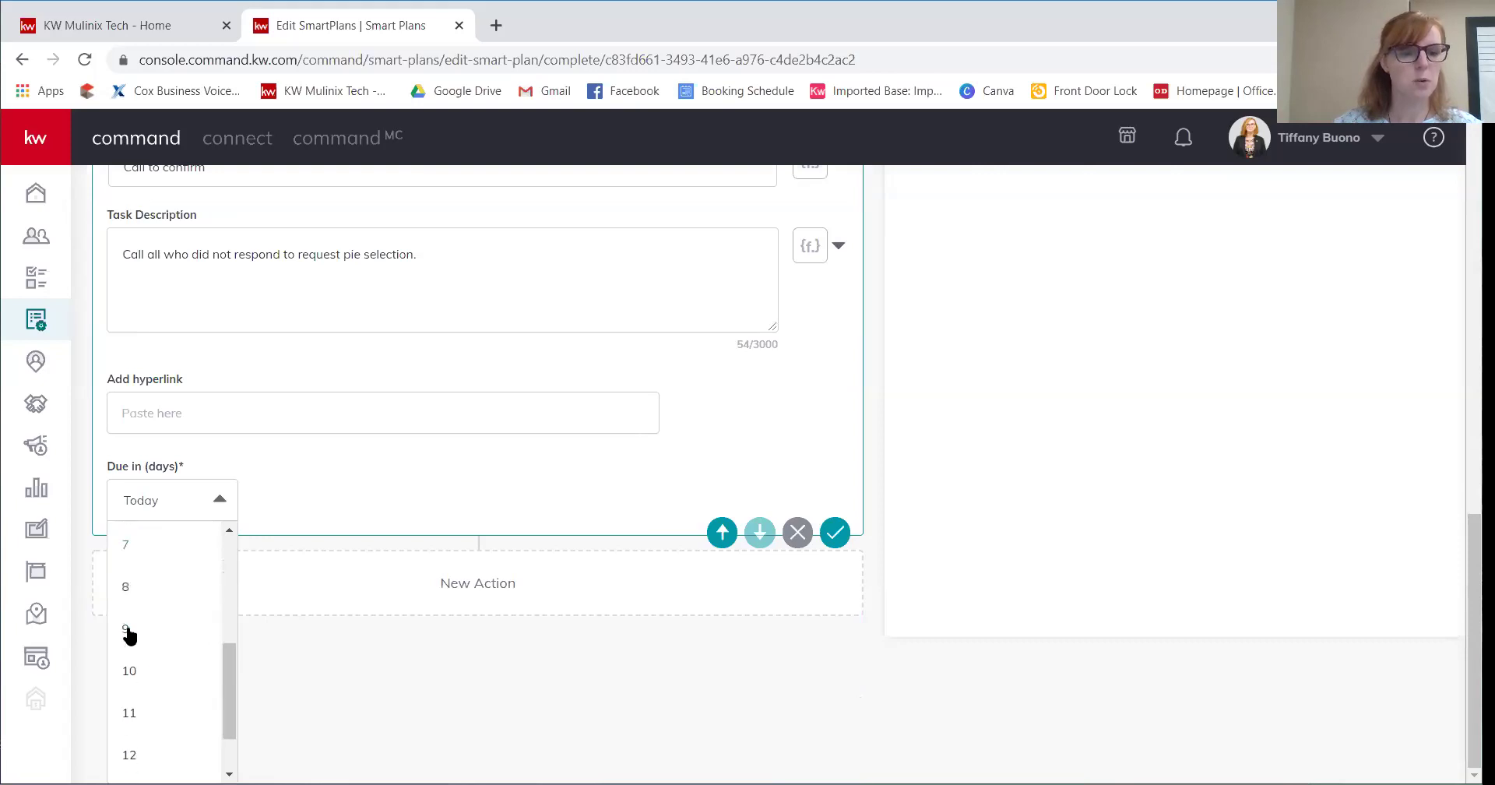
left_click(146, 674)
left_click(176, 646)
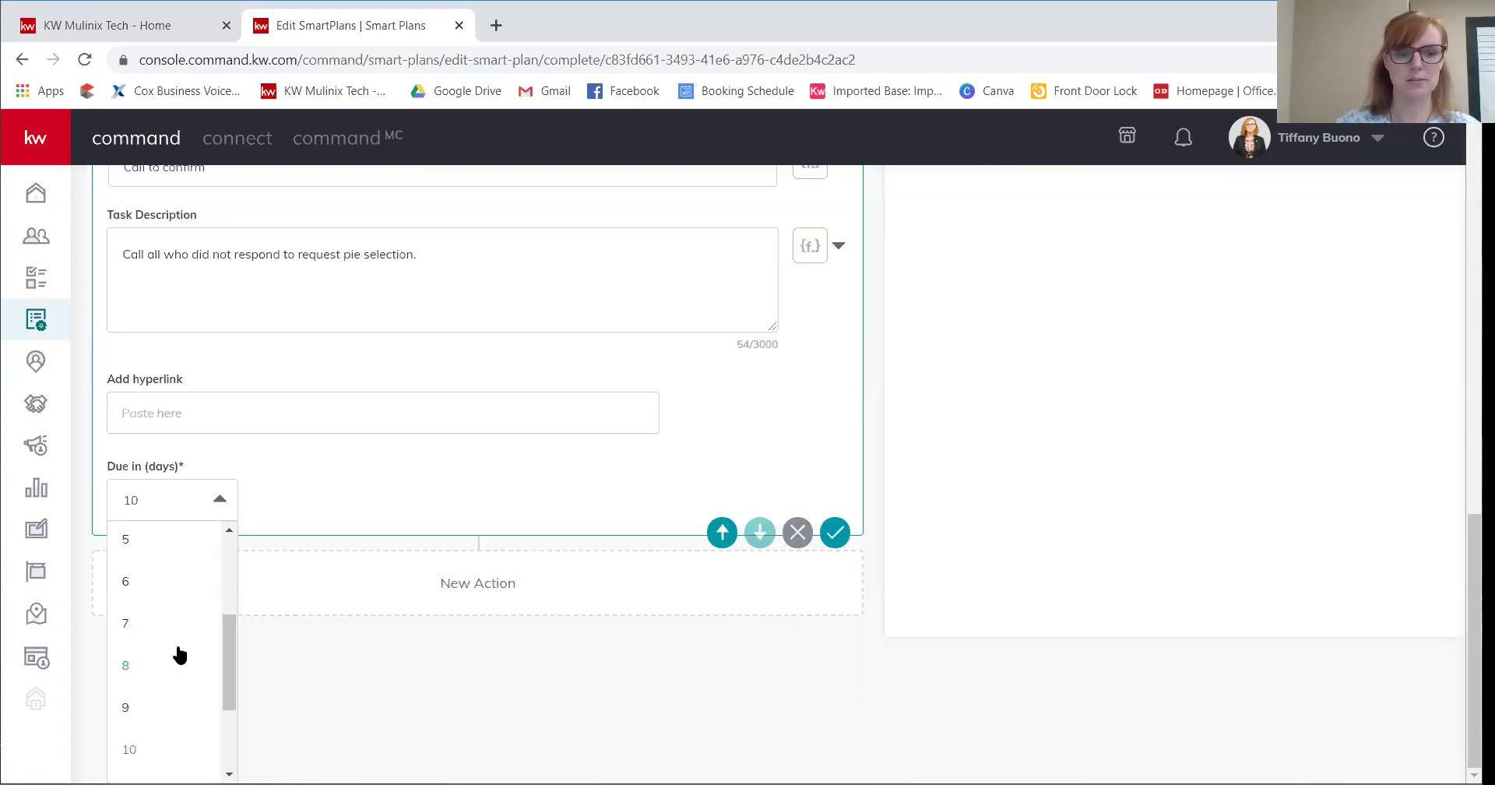
scroll(179, 606, "down", 1)
scroll(179, 606, "up", 4)
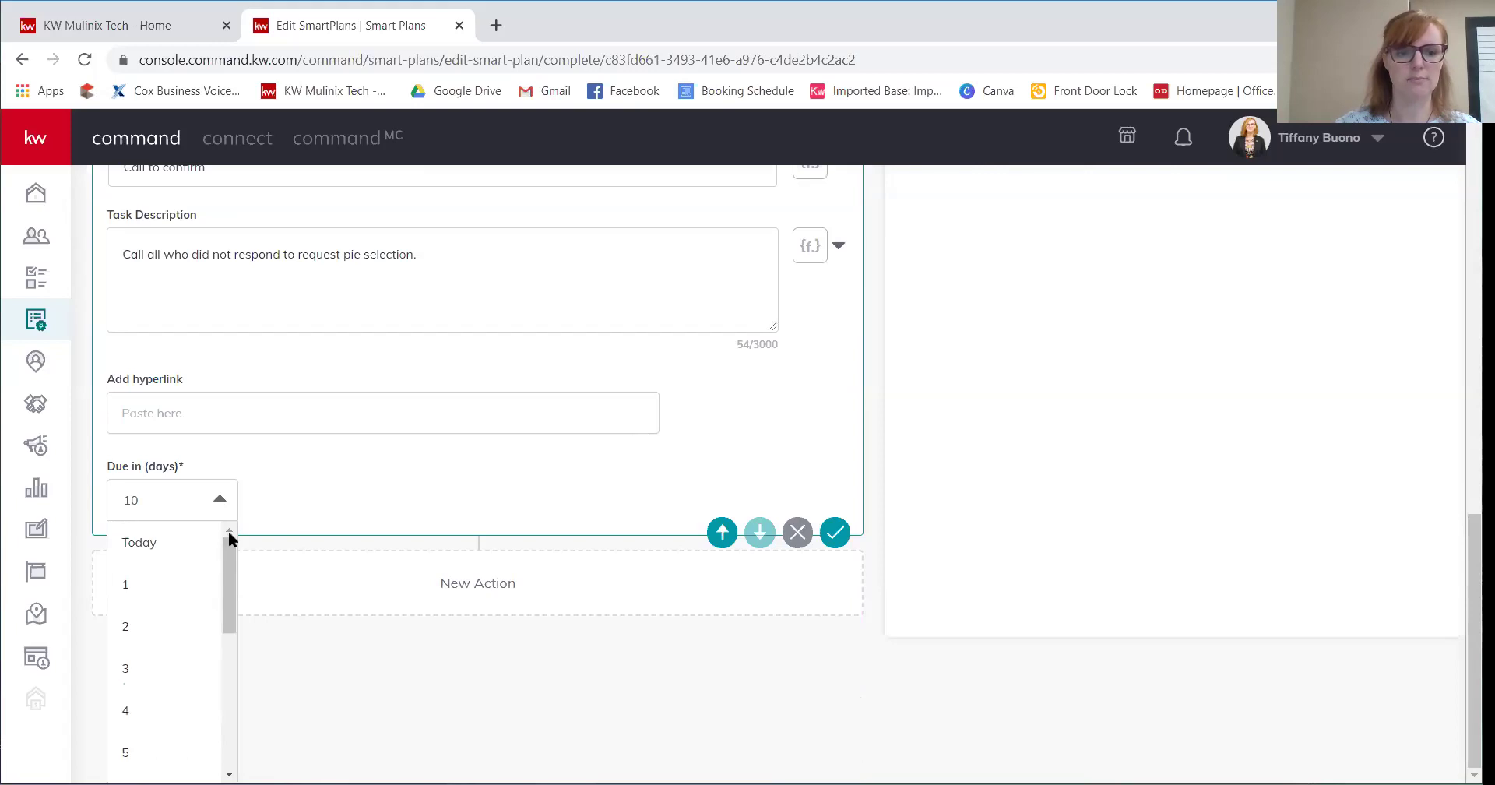
left_click(137, 587)
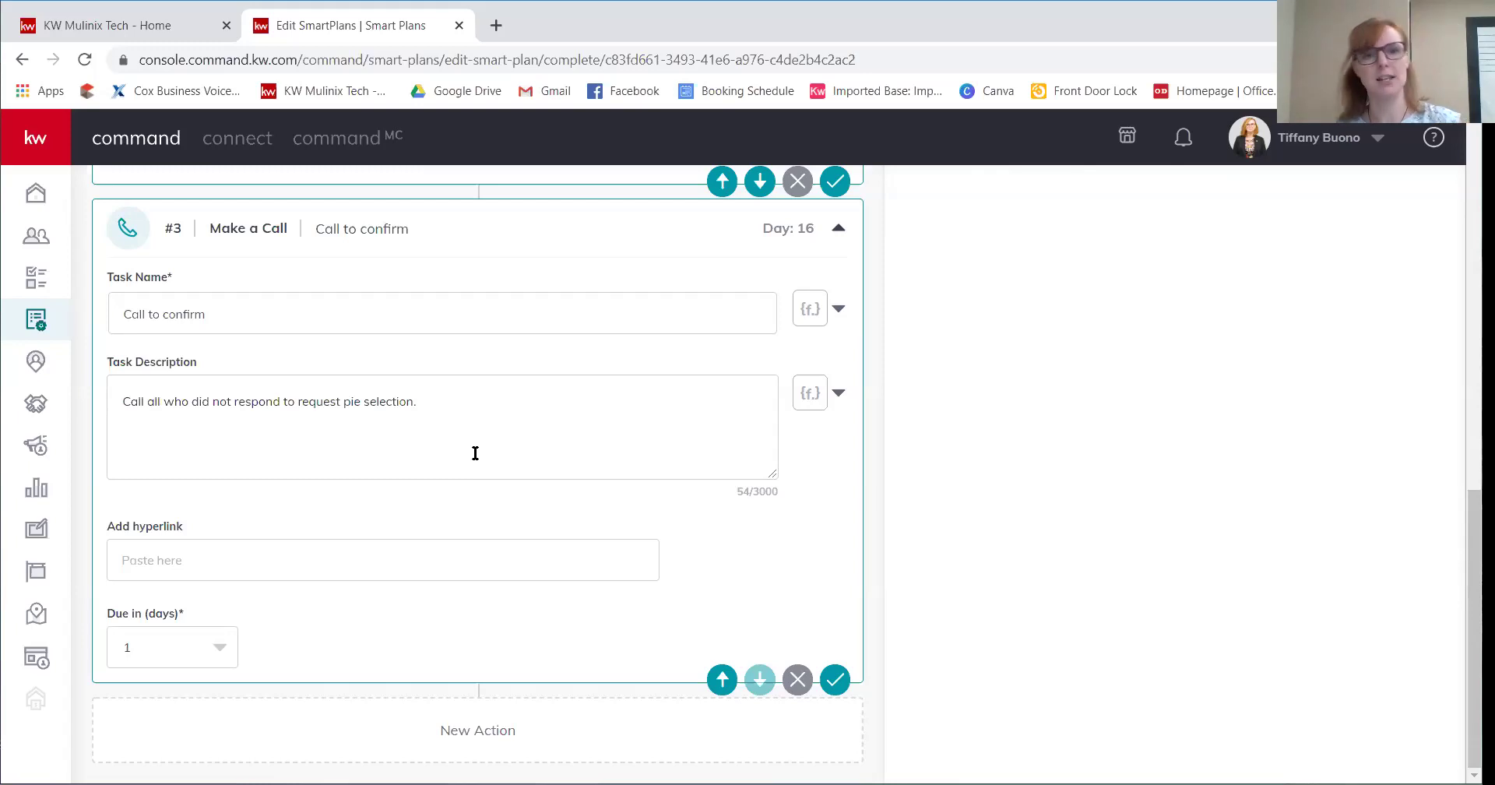
- Add a Set Delay action after the Make a Call action and set its delay to 5 days
scroll(1036, 329, "up", 8)
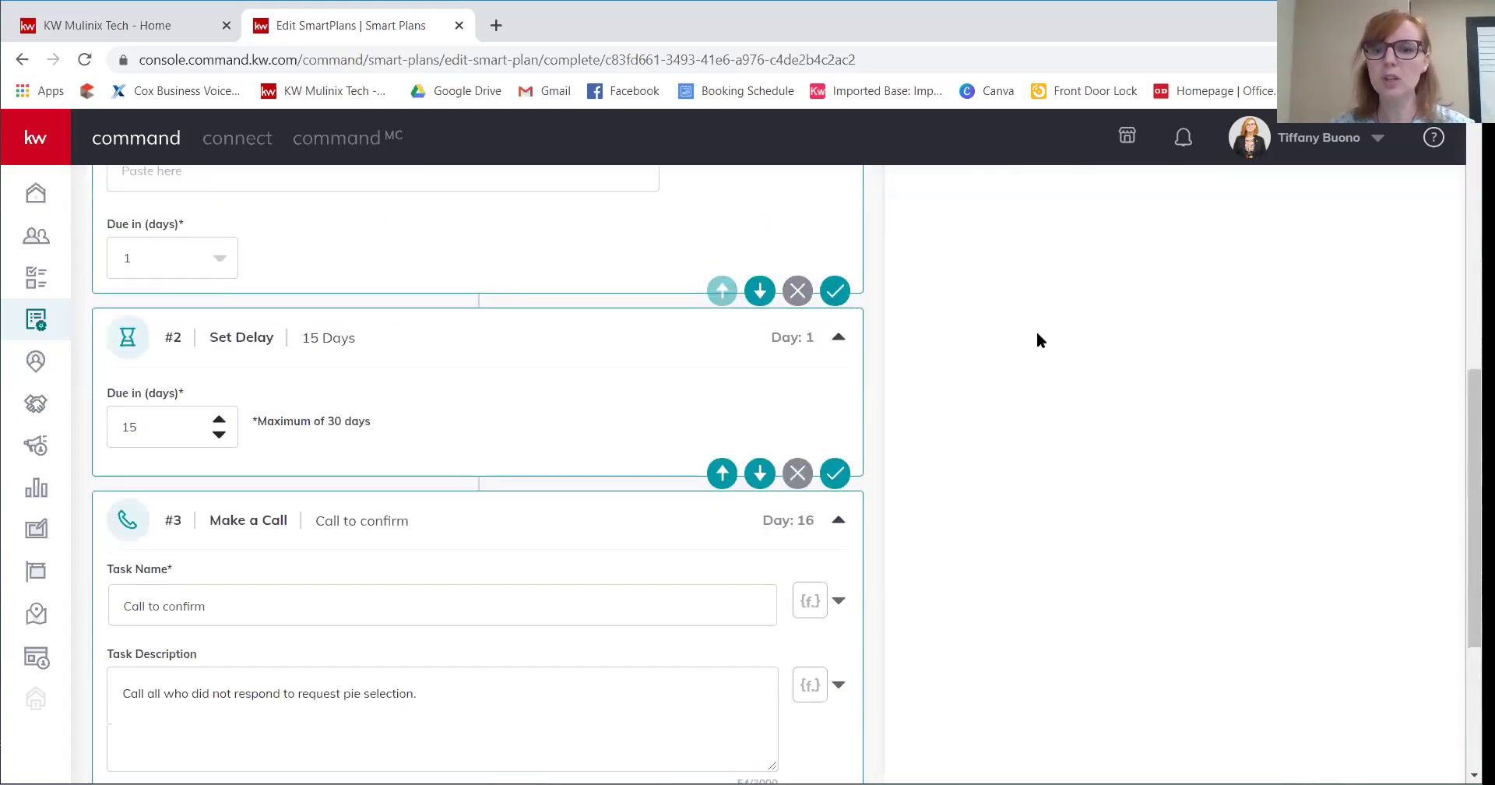
scroll(1037, 340, "up", 4)
left_click(1175, 434)
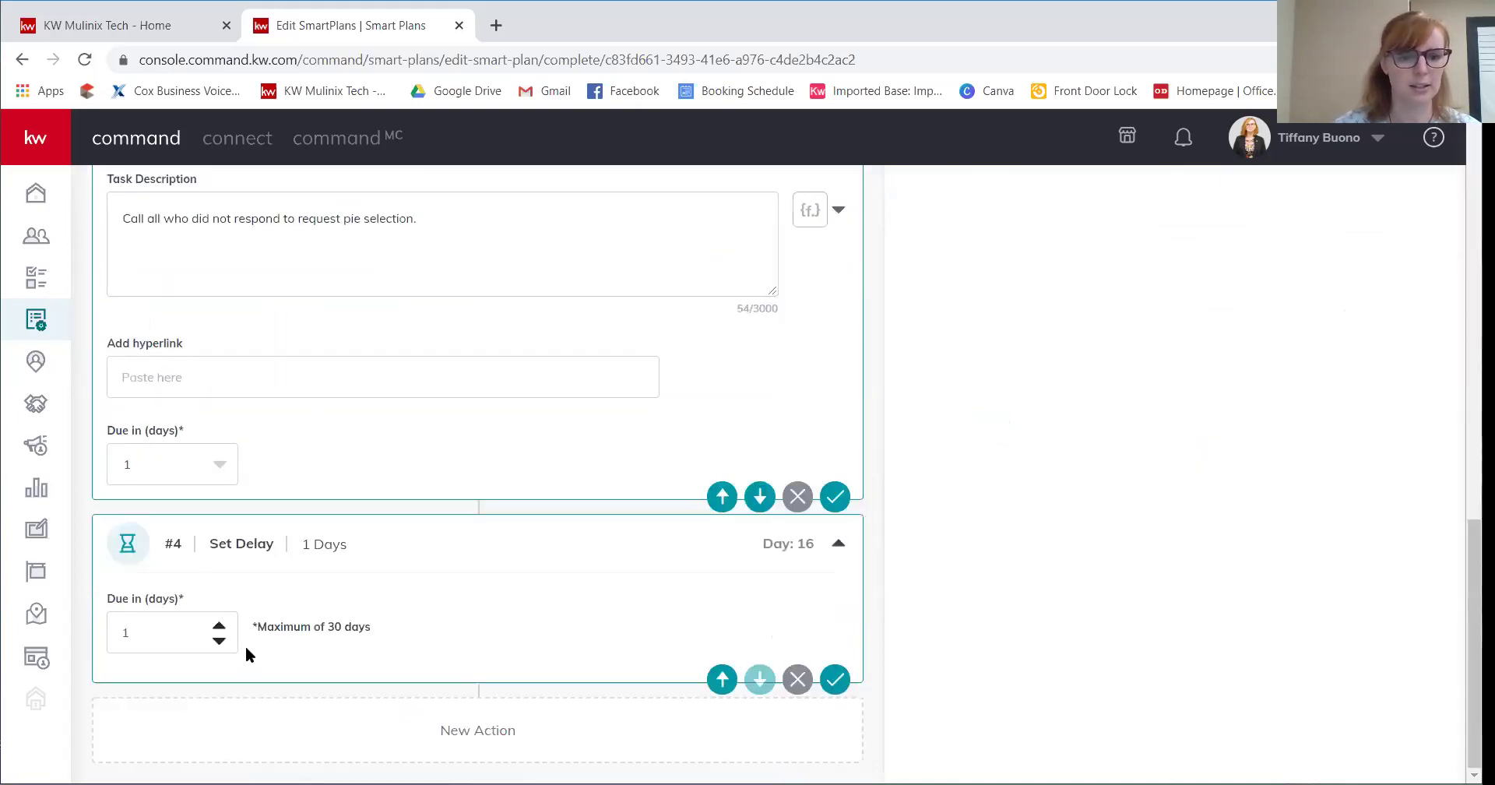
left_click(218, 644)
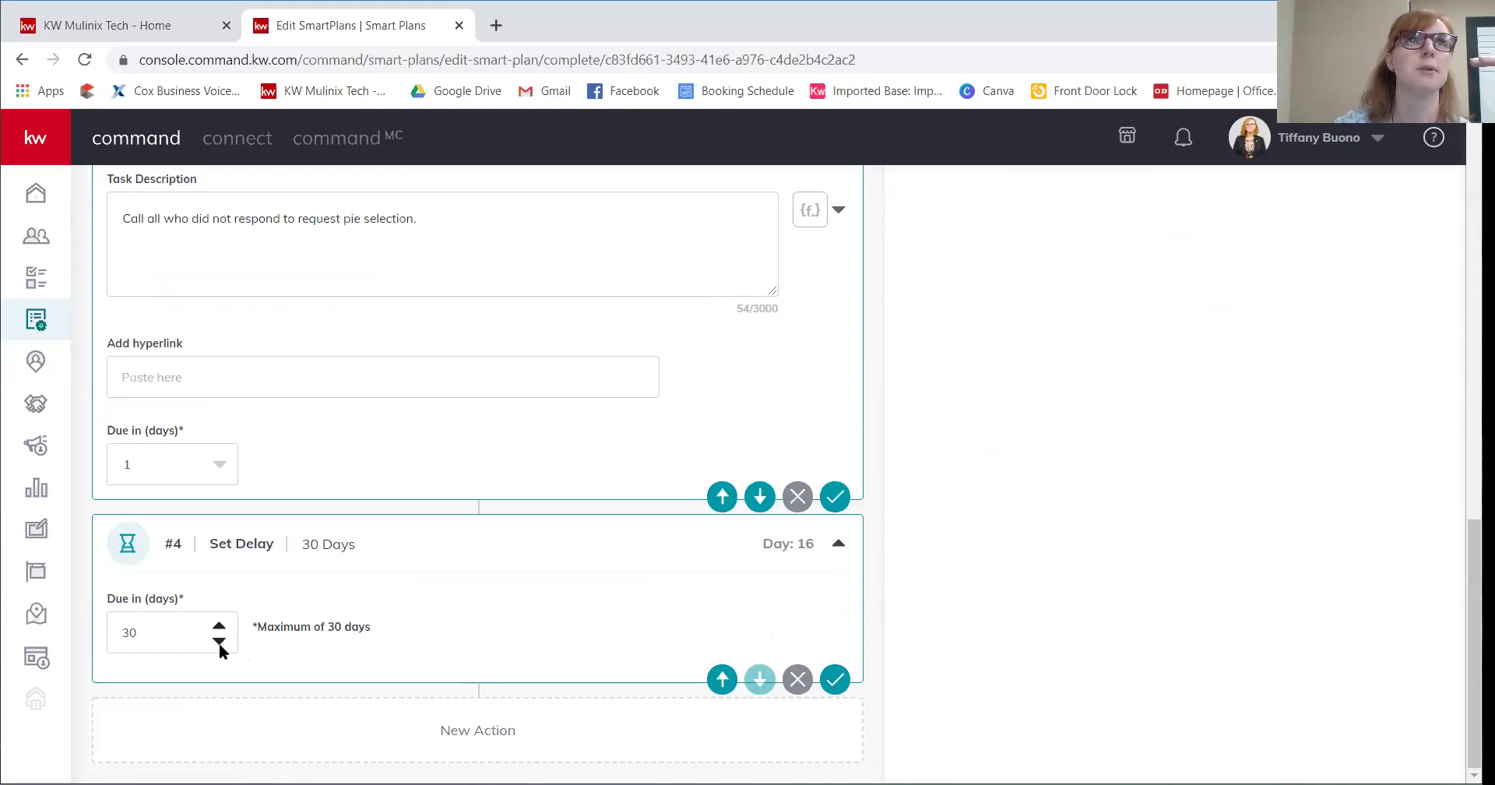
double_click(218, 642)
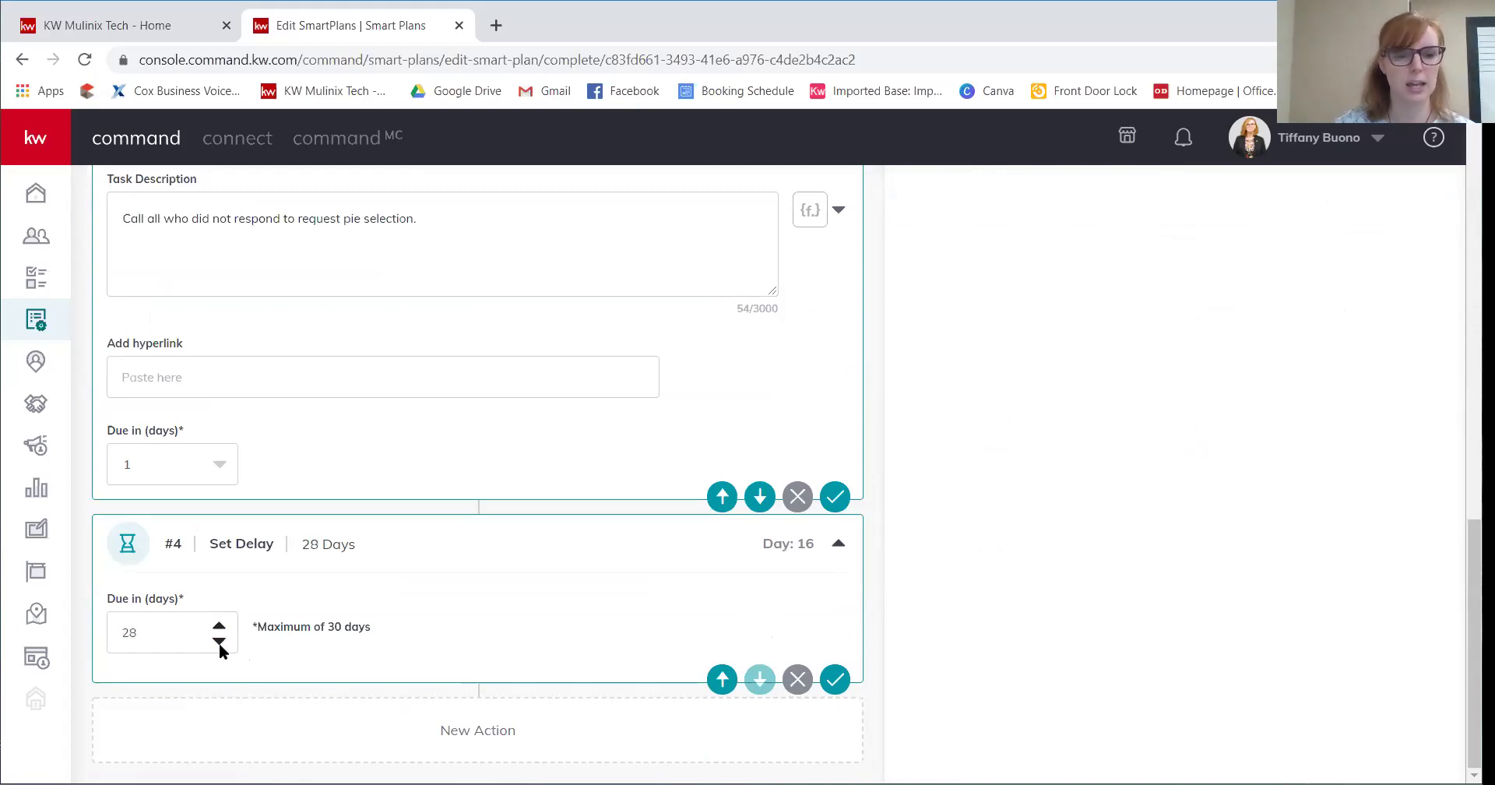
double_click(218, 642)
triple_click(218, 642)
triple_click(218, 642)
triple_click(218, 642)
double_click(218, 642)
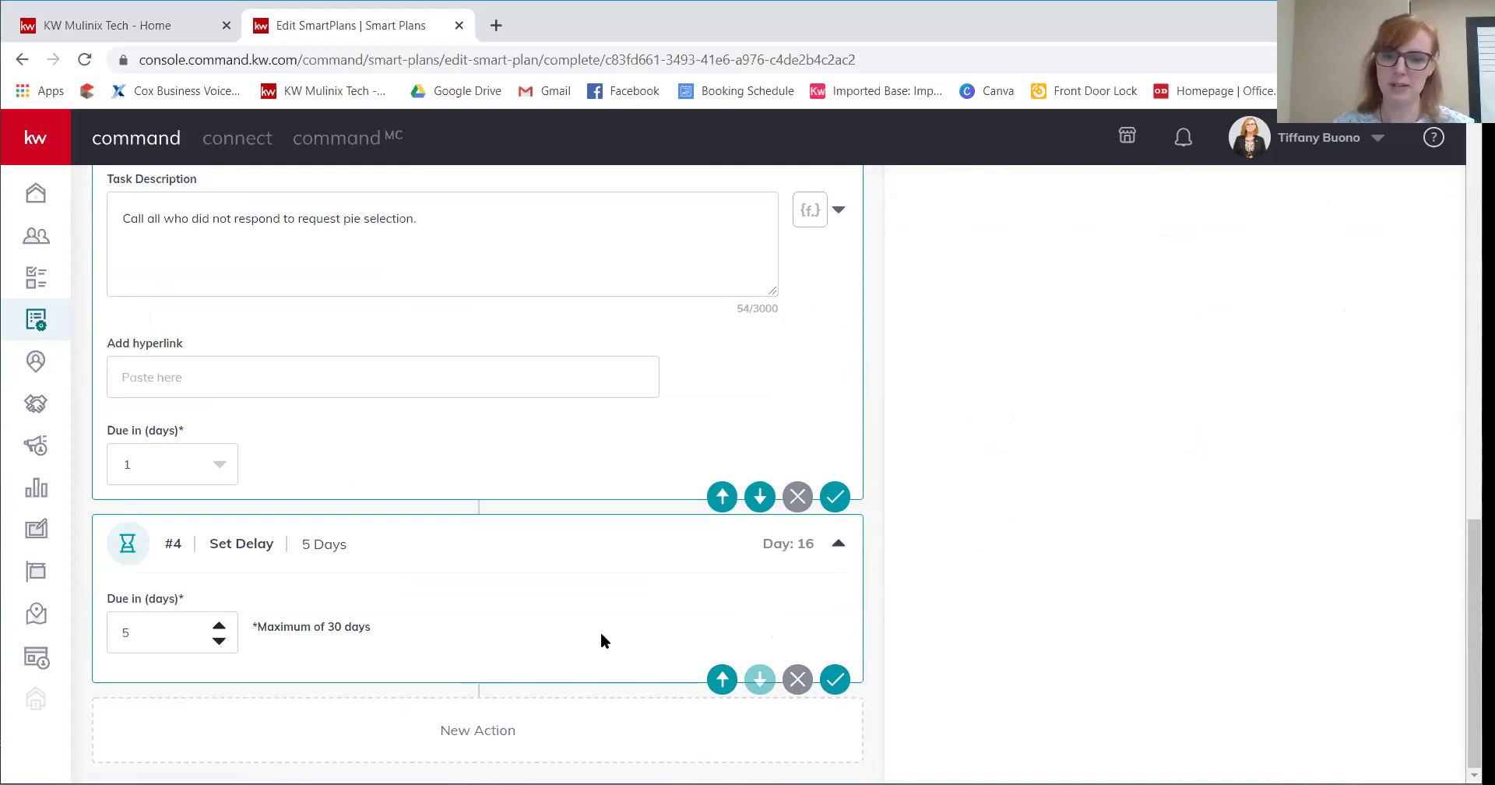
- Add a Send SMS/MMS action with the message "Text to let them know their pie has arrived and can be picked up on Thursday."
scroll(955, 571, "up", 15)
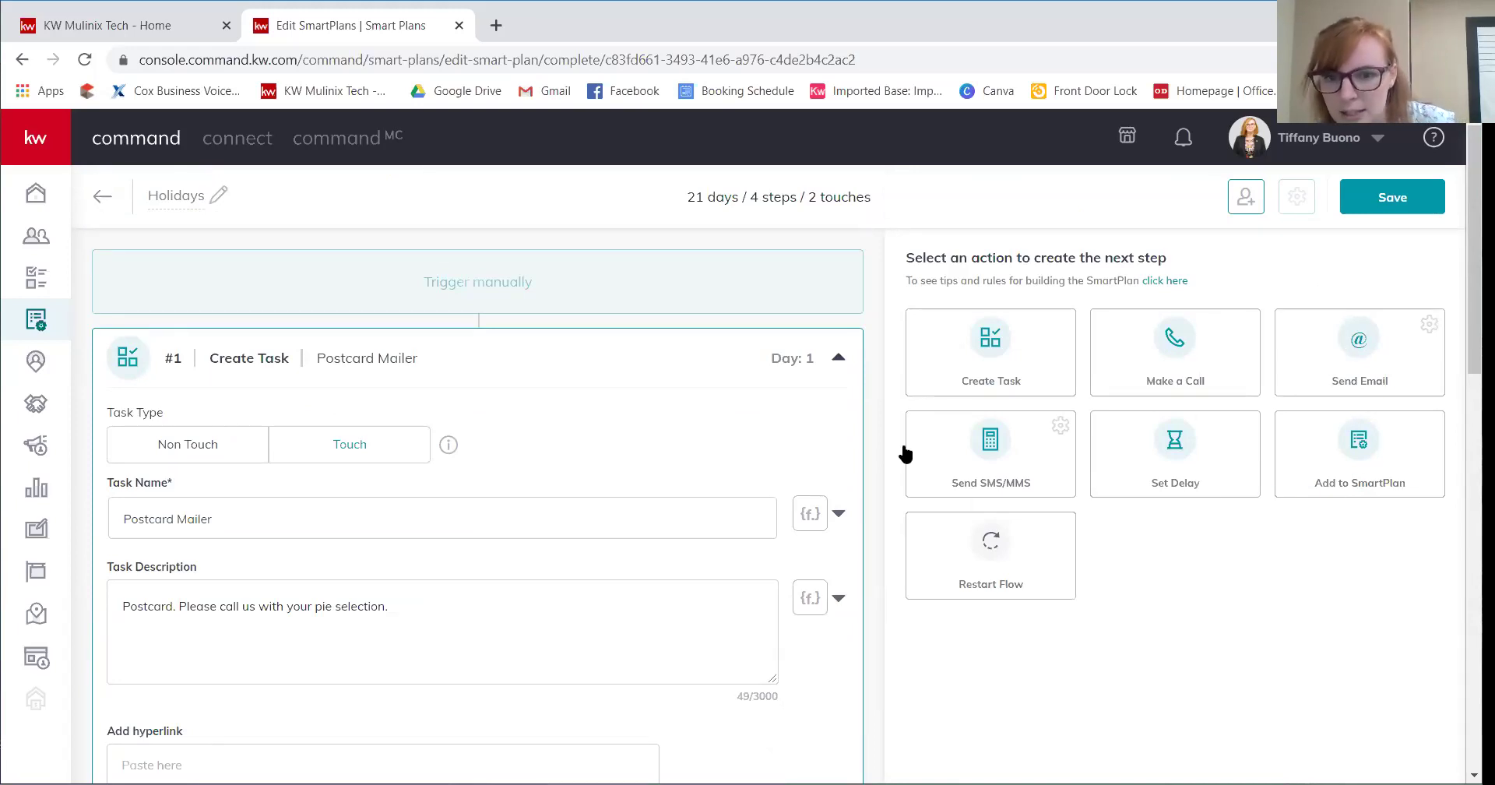
left_click(940, 448)
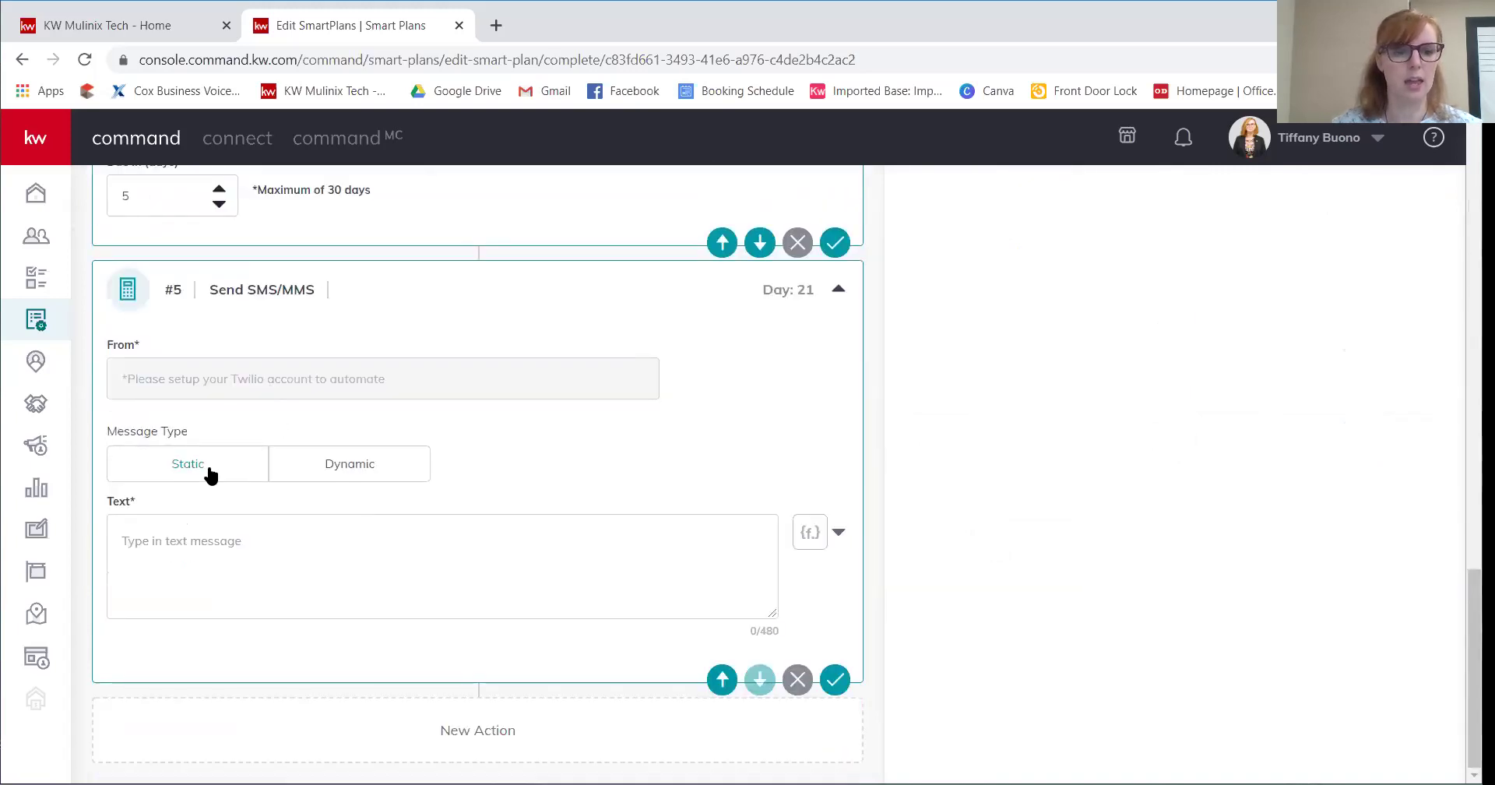
left_click(201, 536)
type("Text to let them know there")
key("BackSpace")
key("BackSpace")
key("BackSpace")
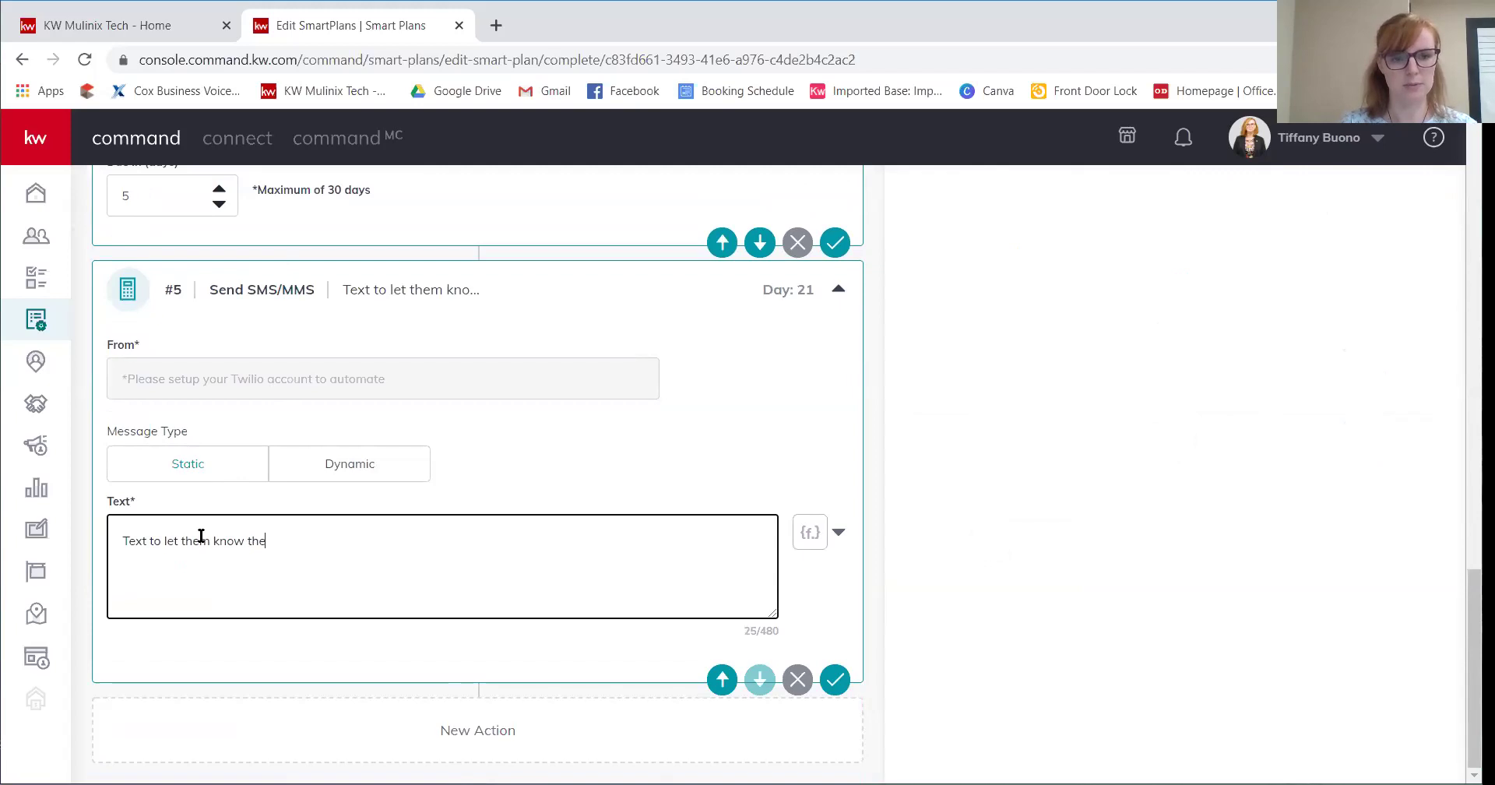
type("ir pie ")
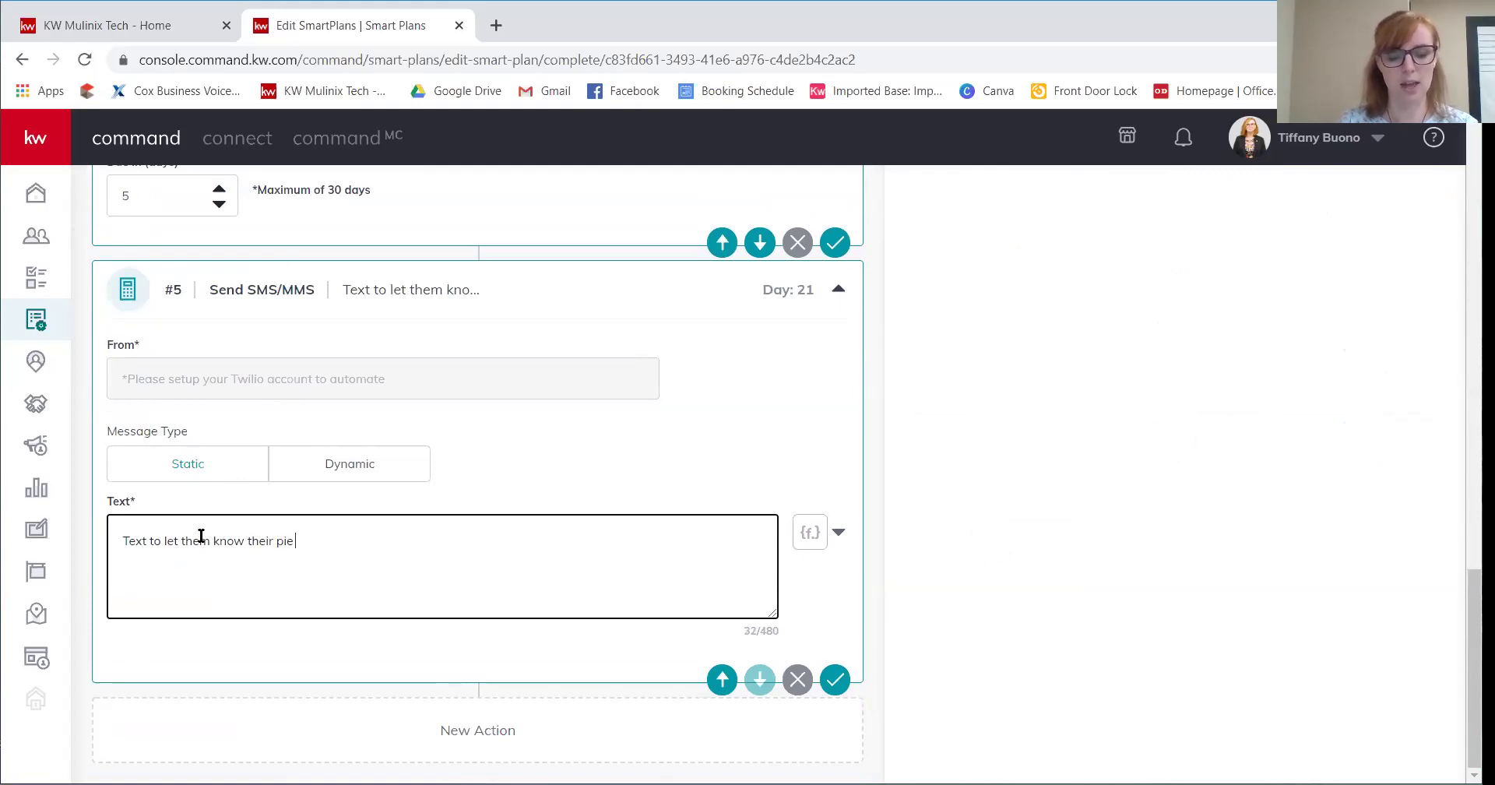
type("has arrived ")
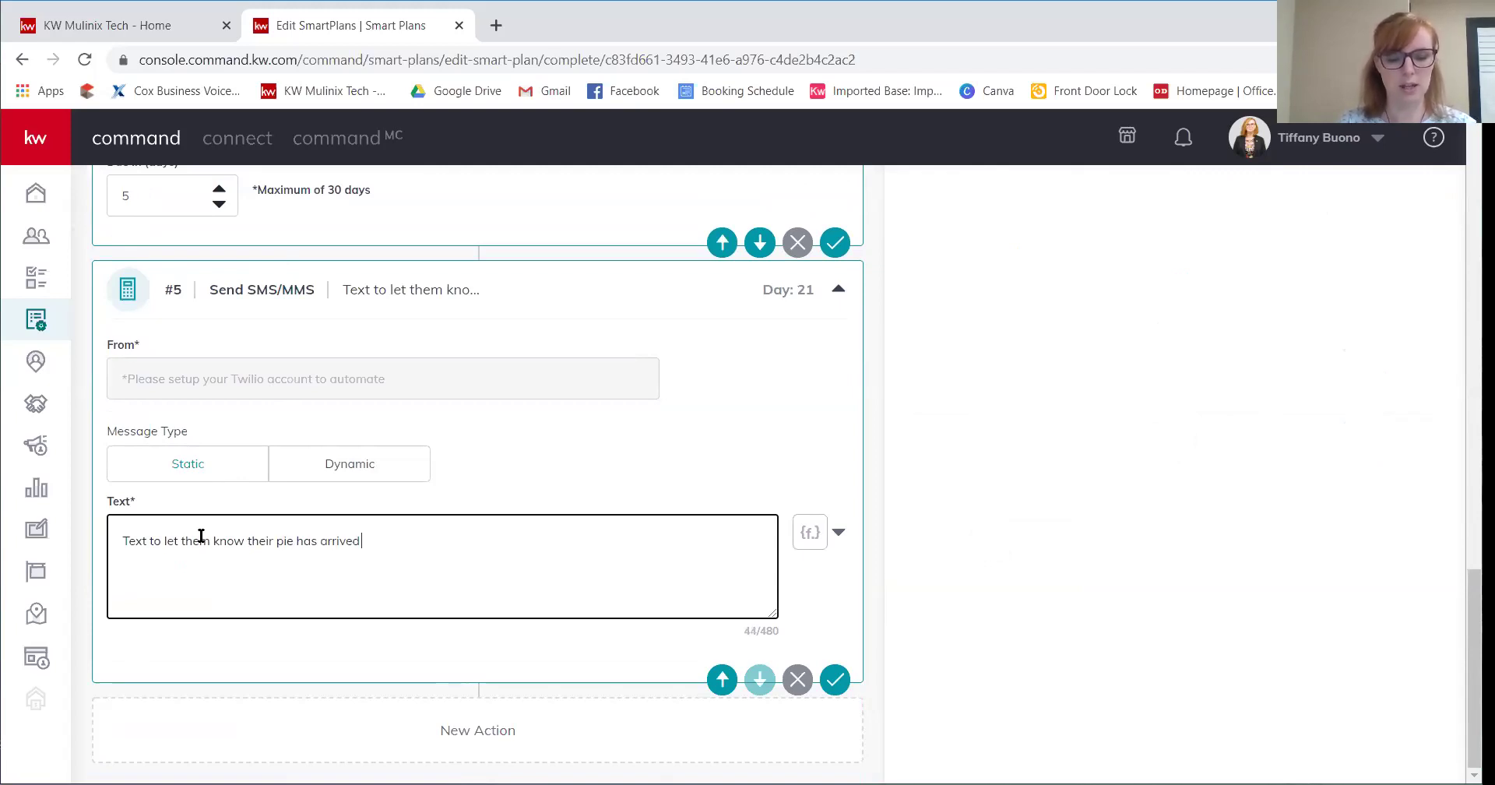
type("and can be ")
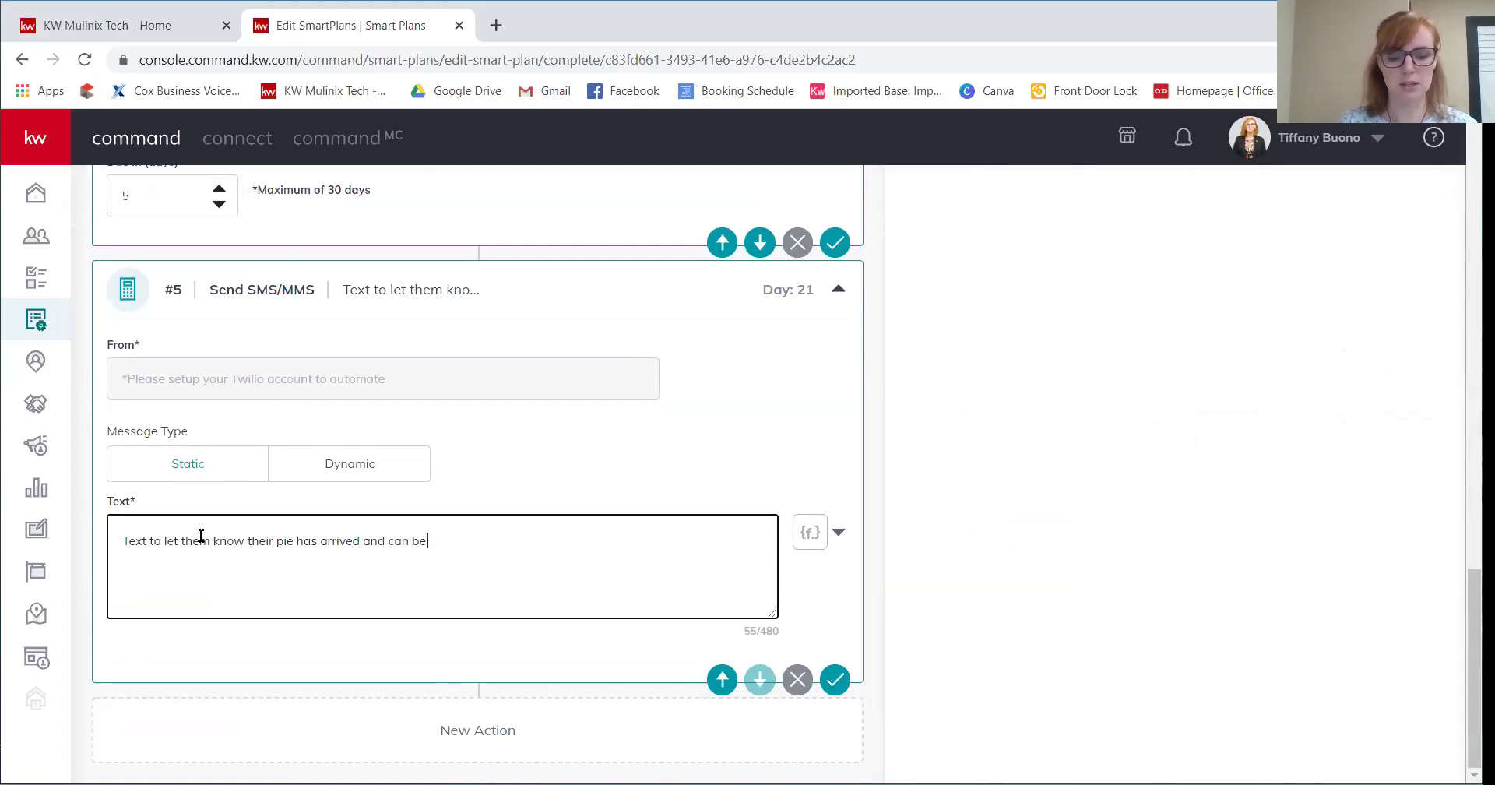
type("picked up o")
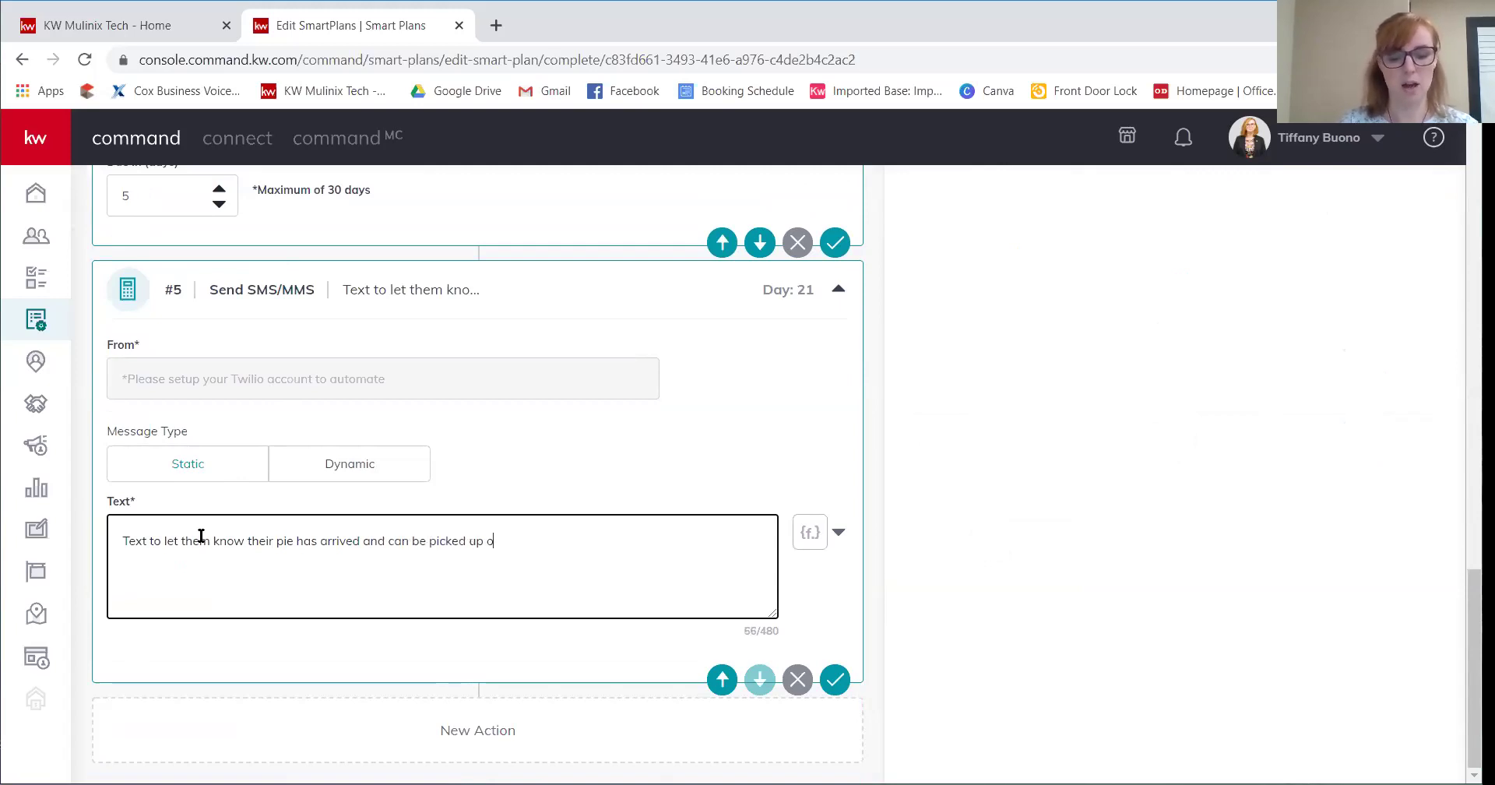
type("n Thursday")
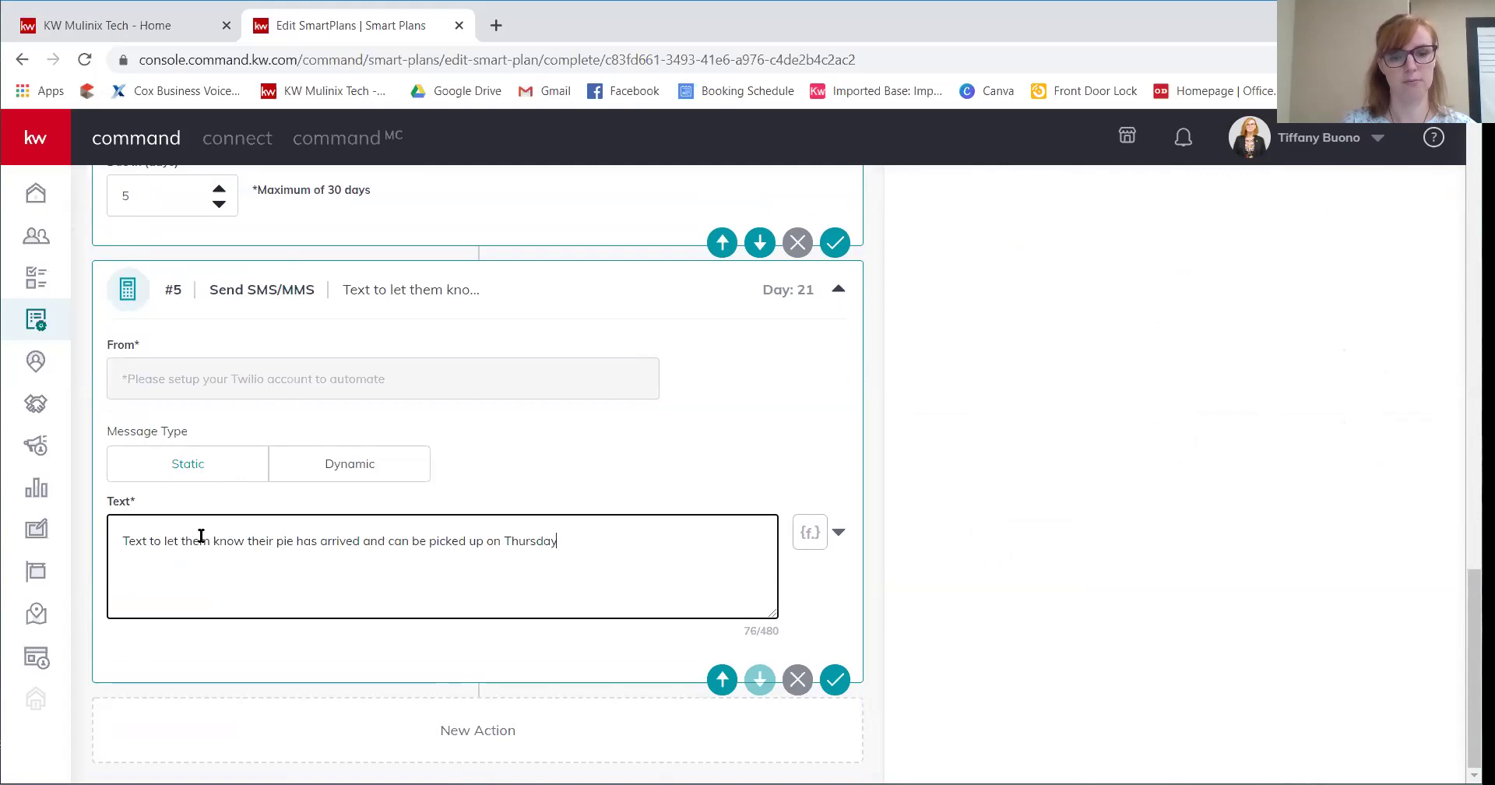
type(".")
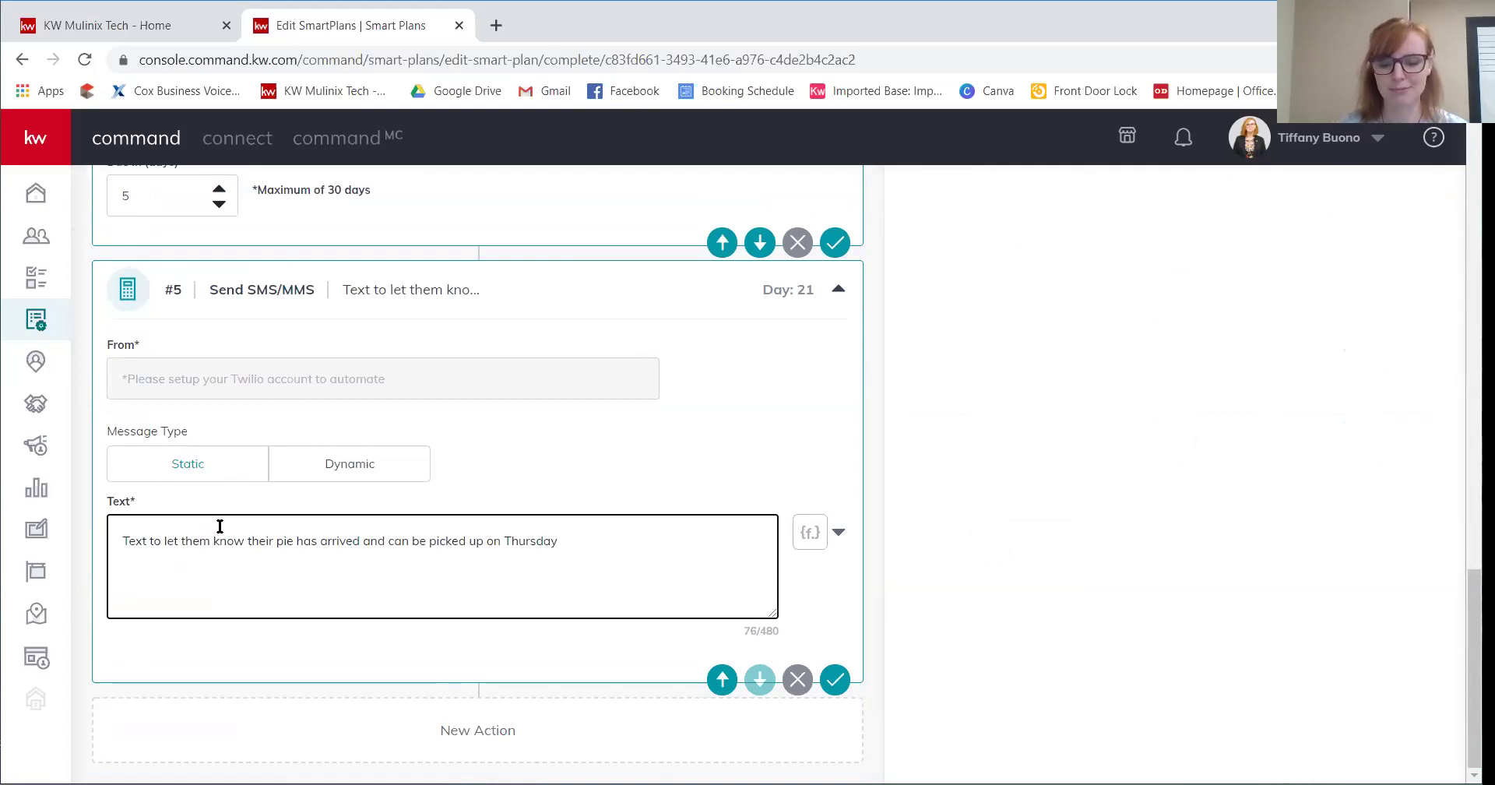
left_click(894, 469)
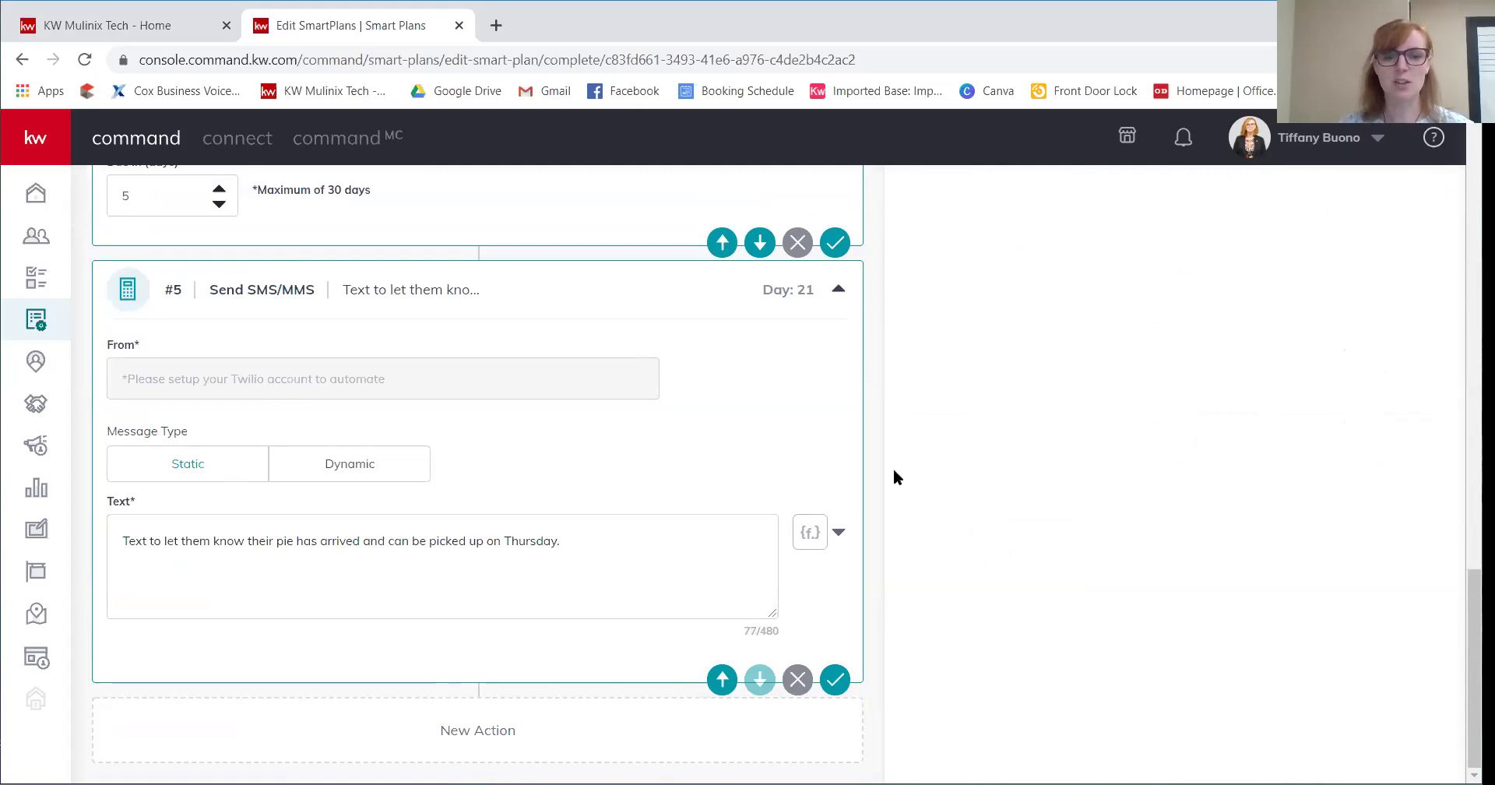
- Save the Holidays SmartPlan and return to the My SmartPlans list
scroll(873, 475, "up", 1)
scroll(872, 467, "up", 15)
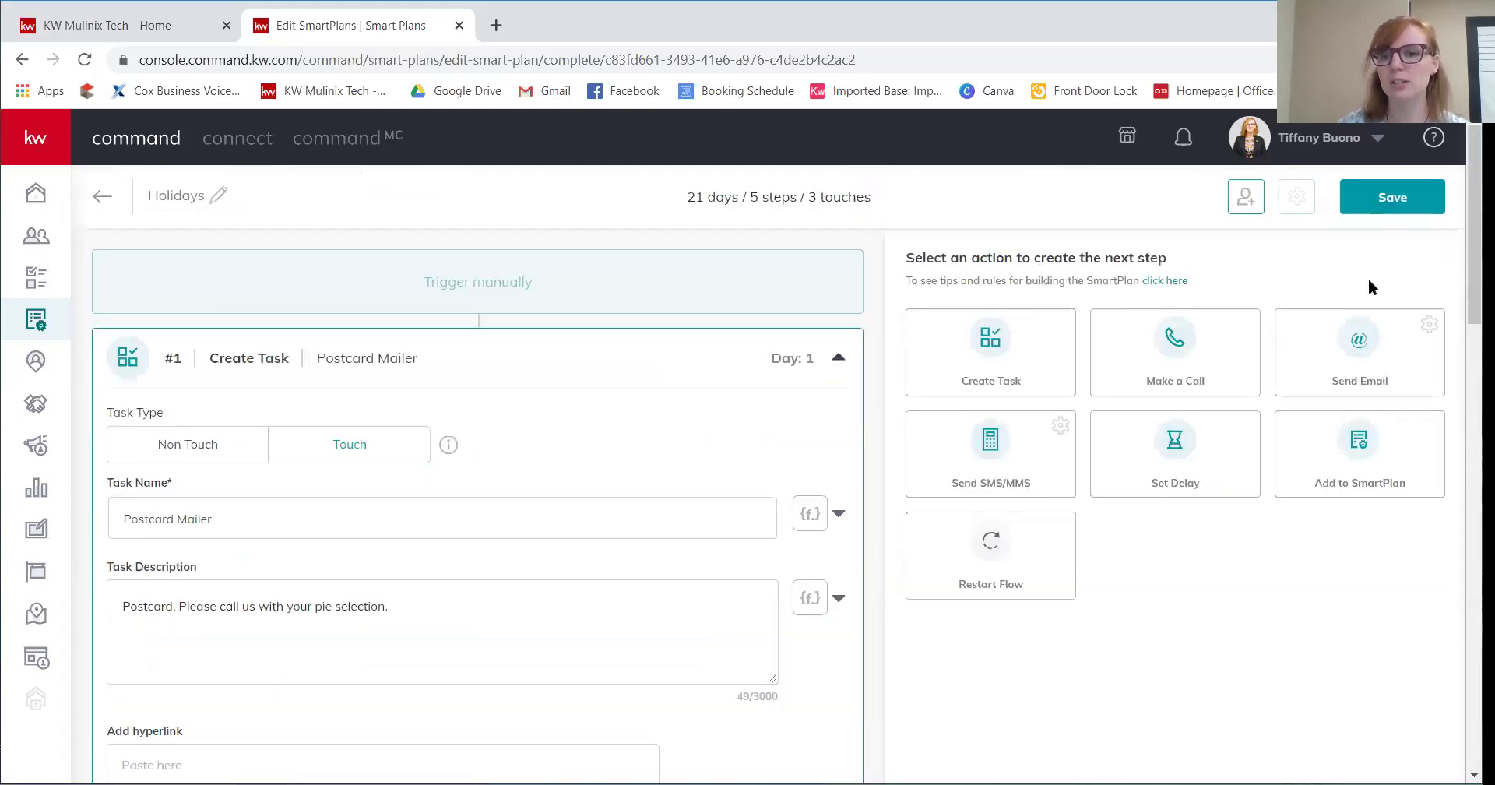
left_click(1432, 204)
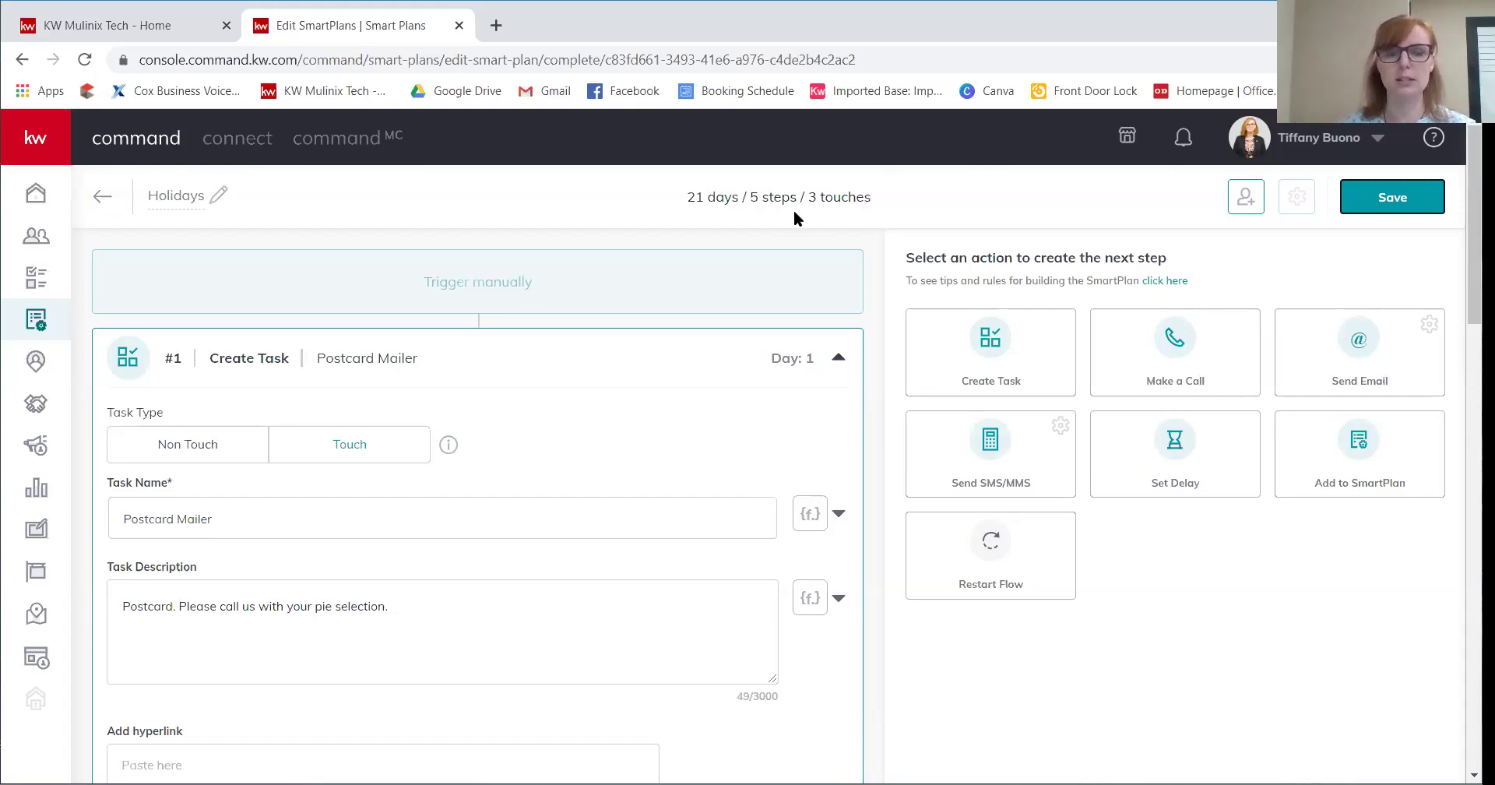
left_click(36, 320)
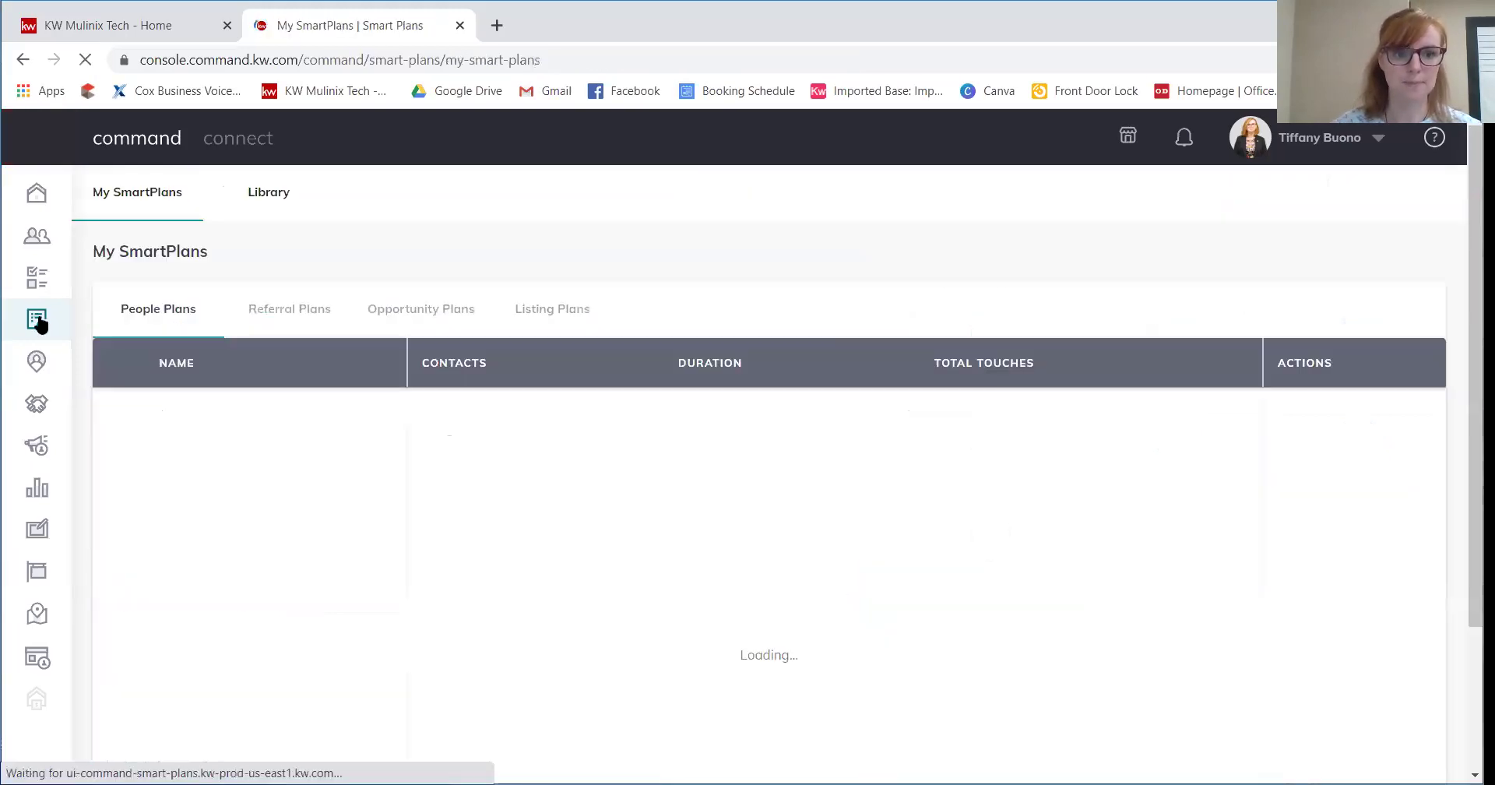
- View the client selection for adding contacts to the Holidays SmartPlan and close it without adding anyone
scroll(717, 494, "down", 2)
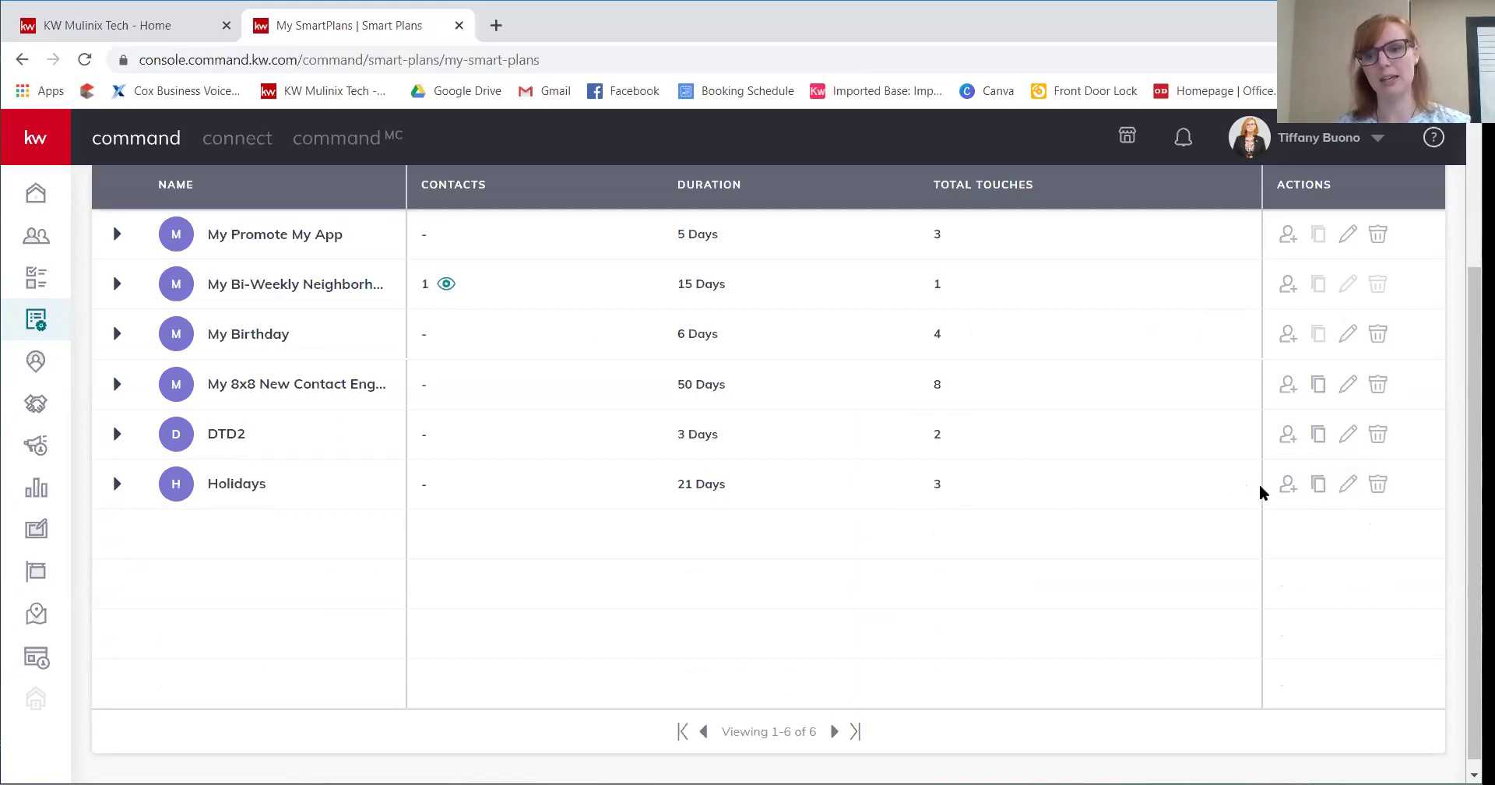
left_click(1286, 485)
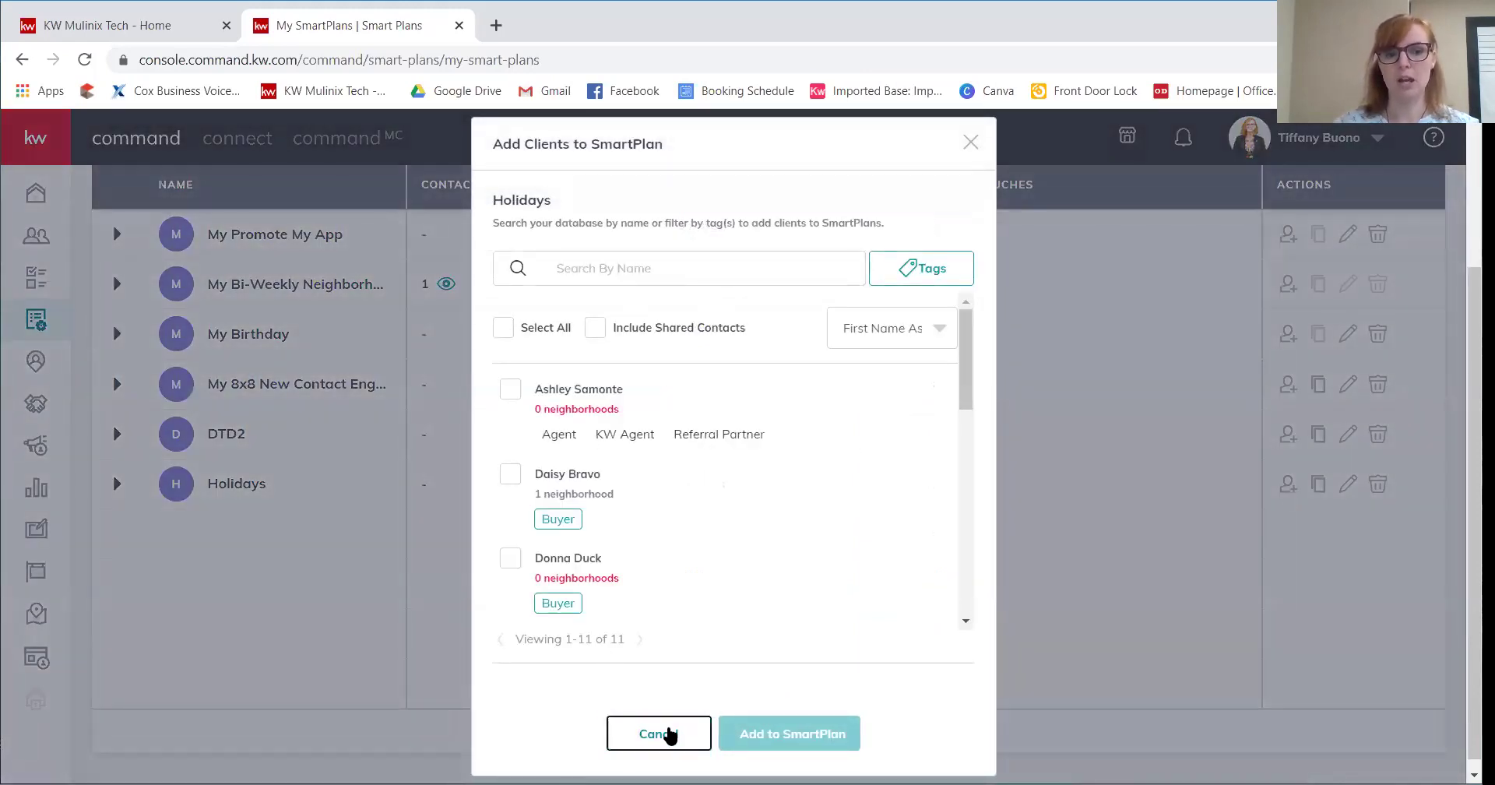
left_click(667, 732)
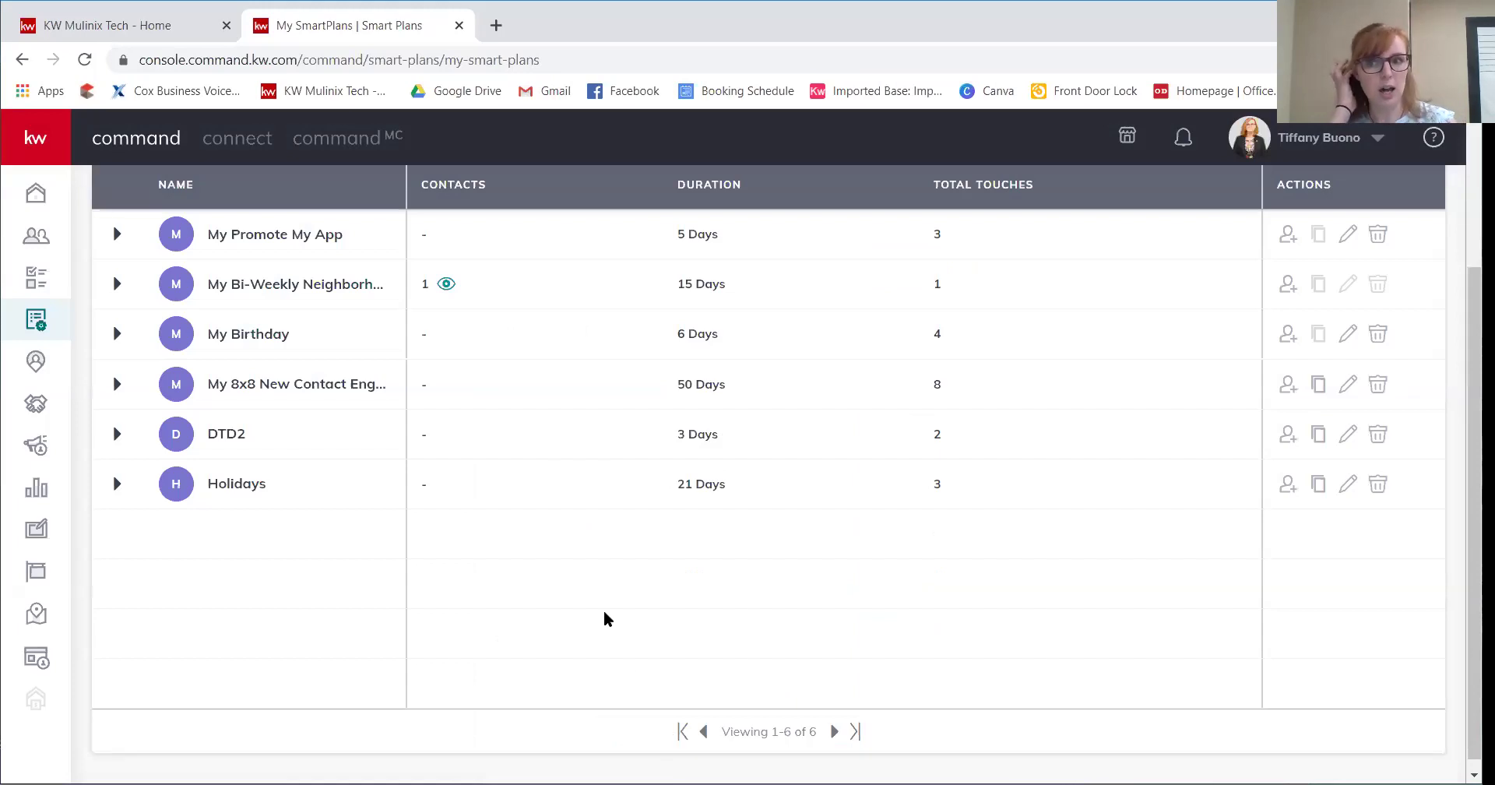
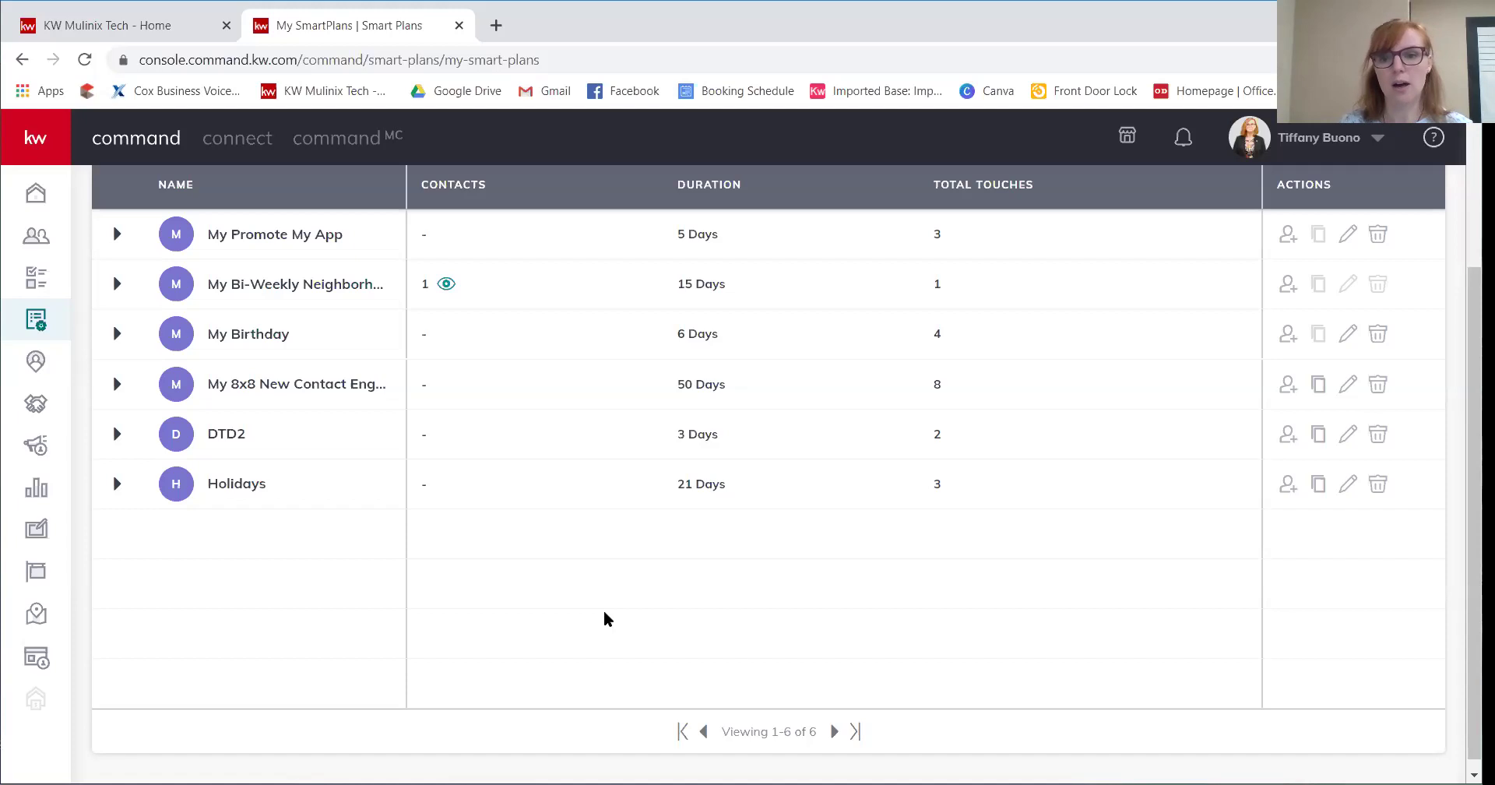
scroll(605, 619, "up", 3)
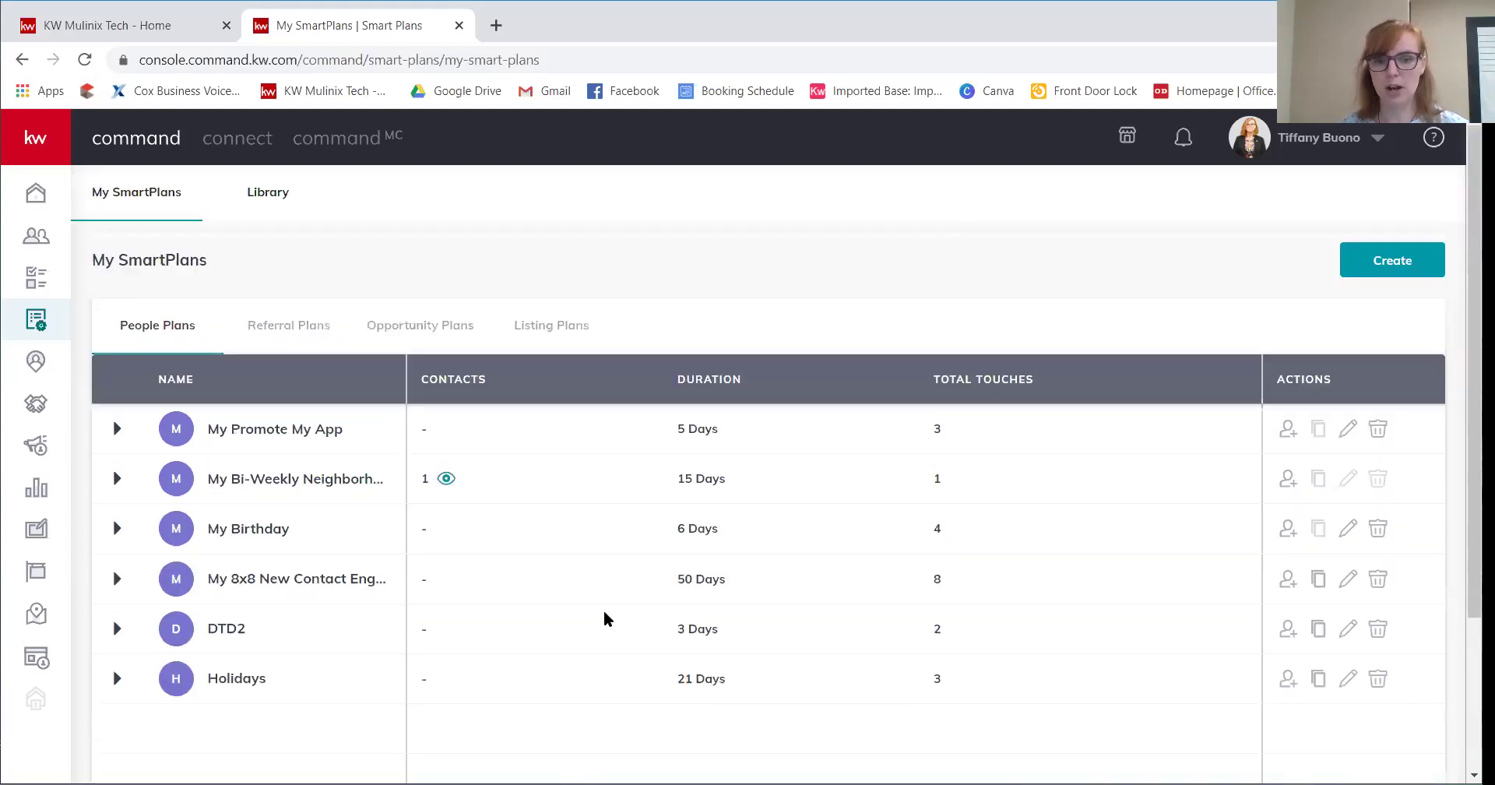
scroll(978, 537, "down", 1)
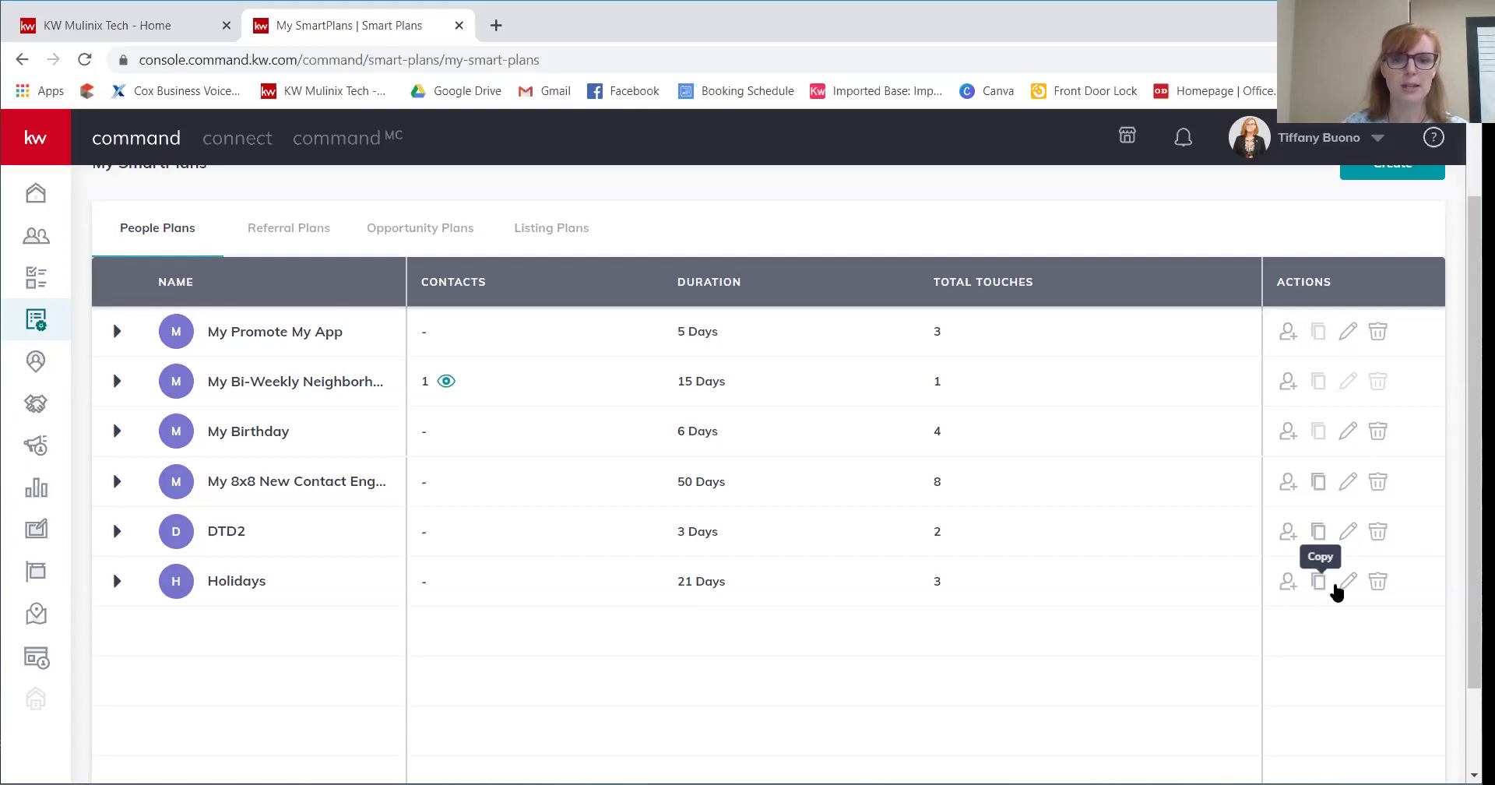
mouse_move(285, 486)
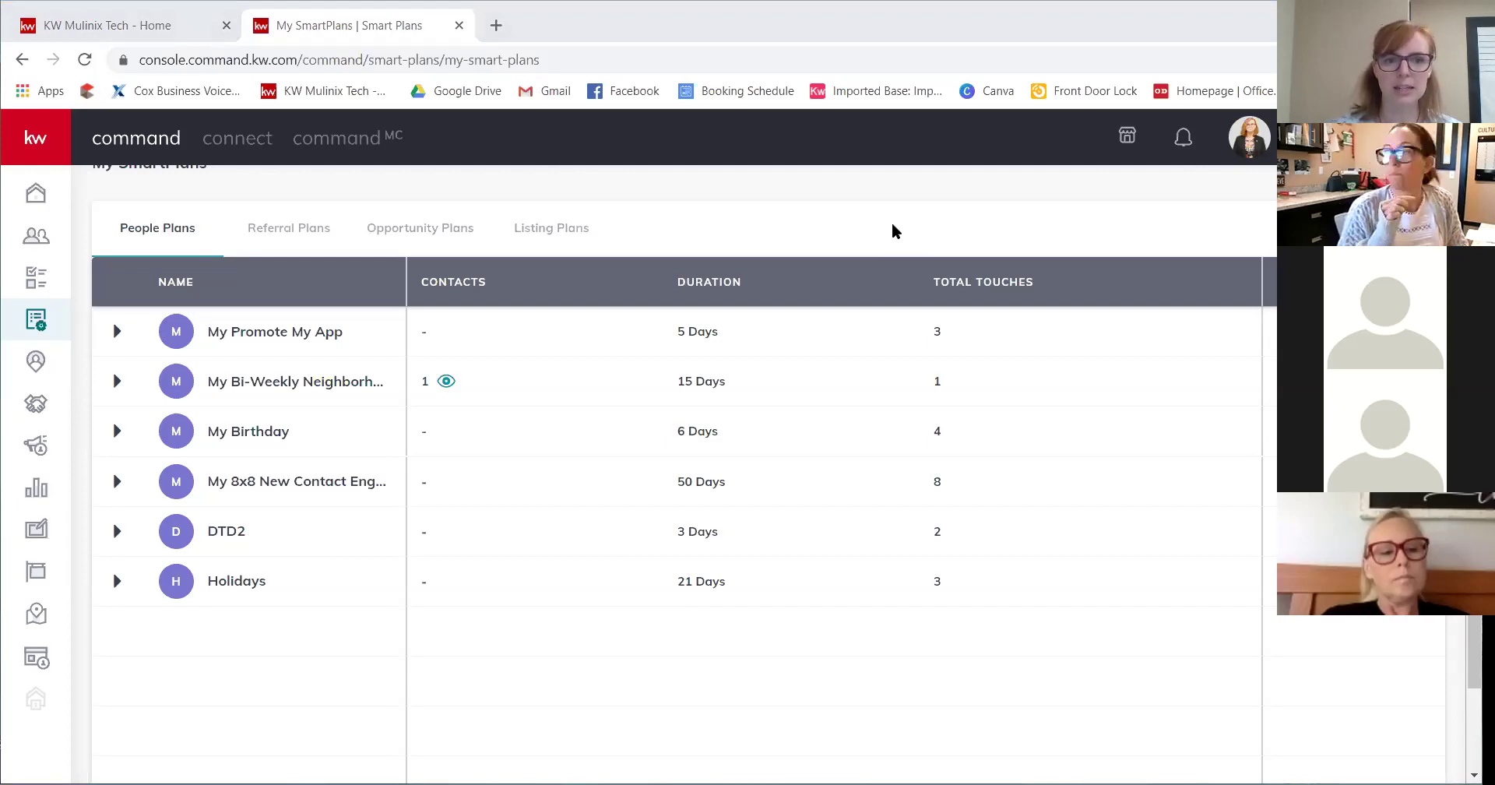
- Browse the ready-made plans in the SmartPlans Library
scroll(892, 228, "up", 2)
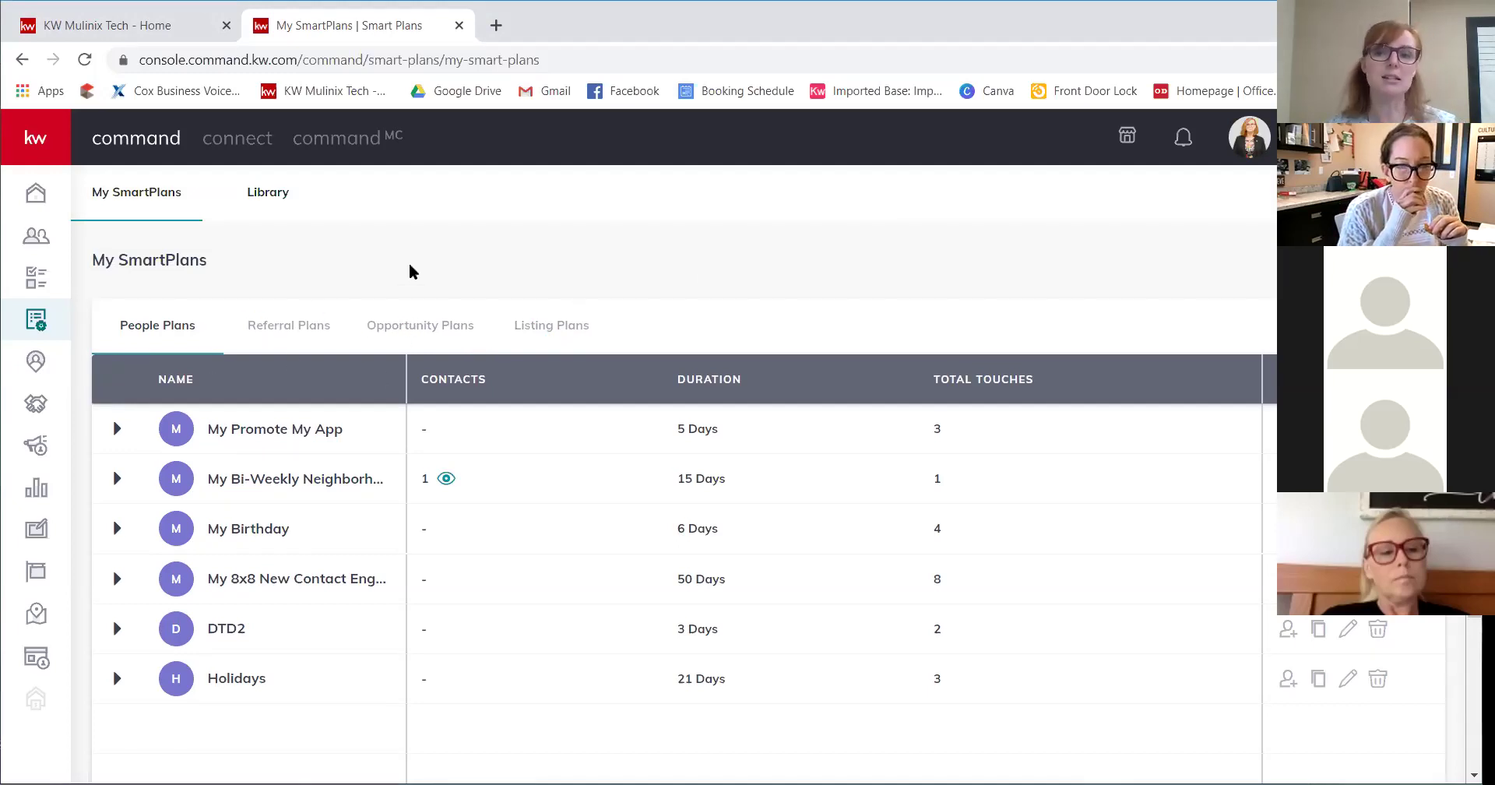
left_click(270, 207)
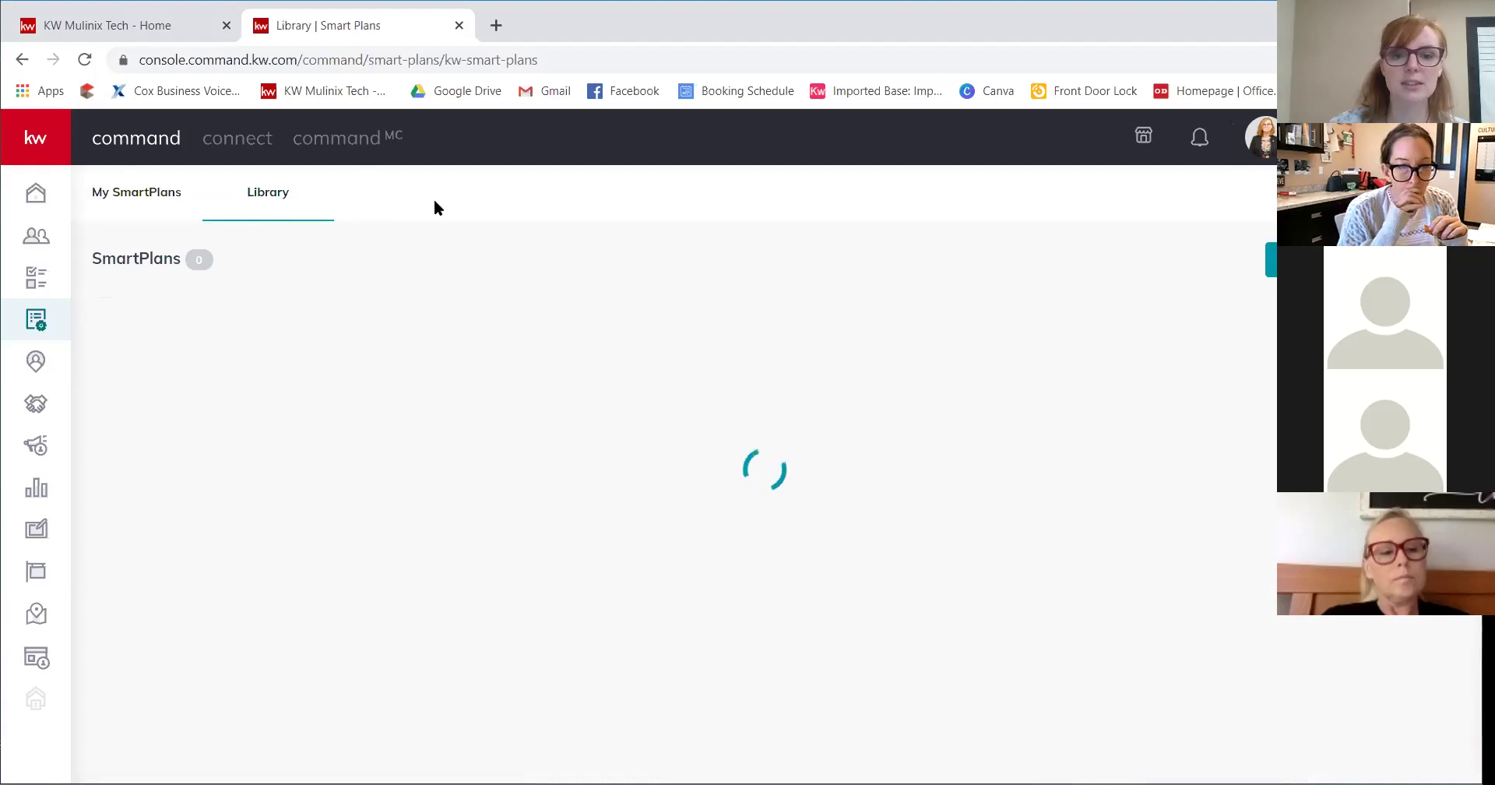
scroll(508, 444, "down", 3)
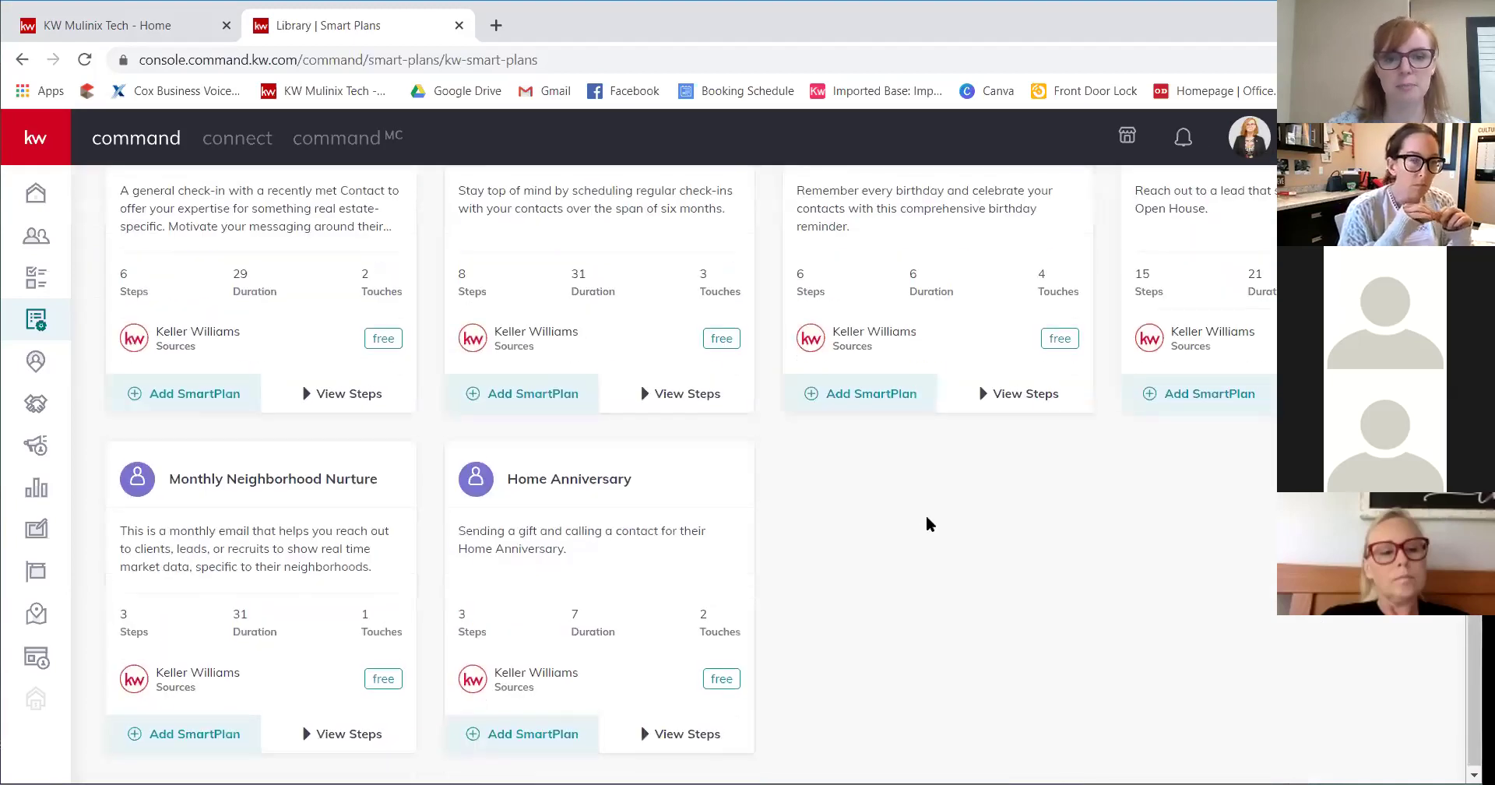
scroll(981, 467, "up", 7)
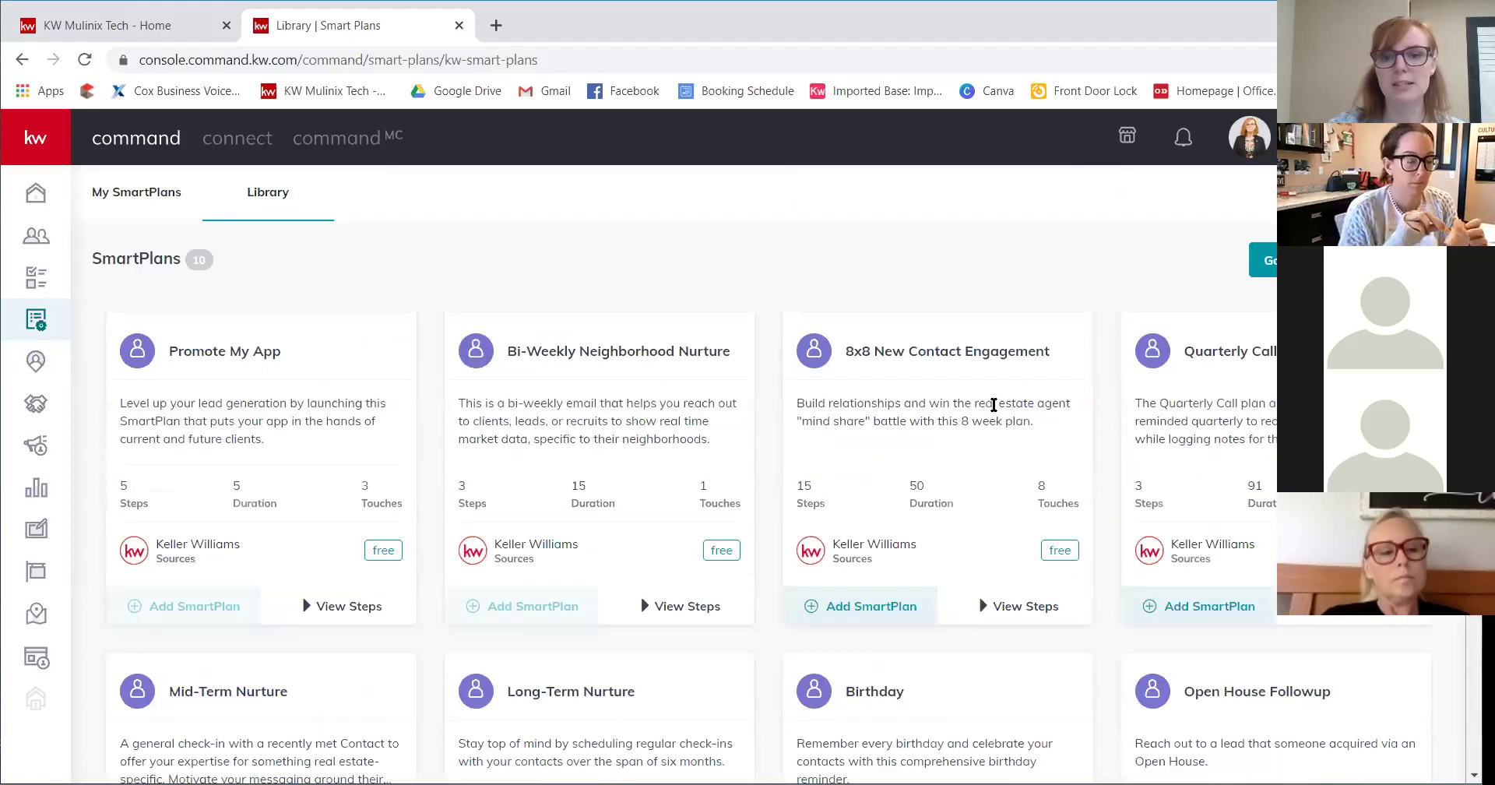
- Return to My SmartPlans and try to open the Referral Plans
left_click(172, 202)
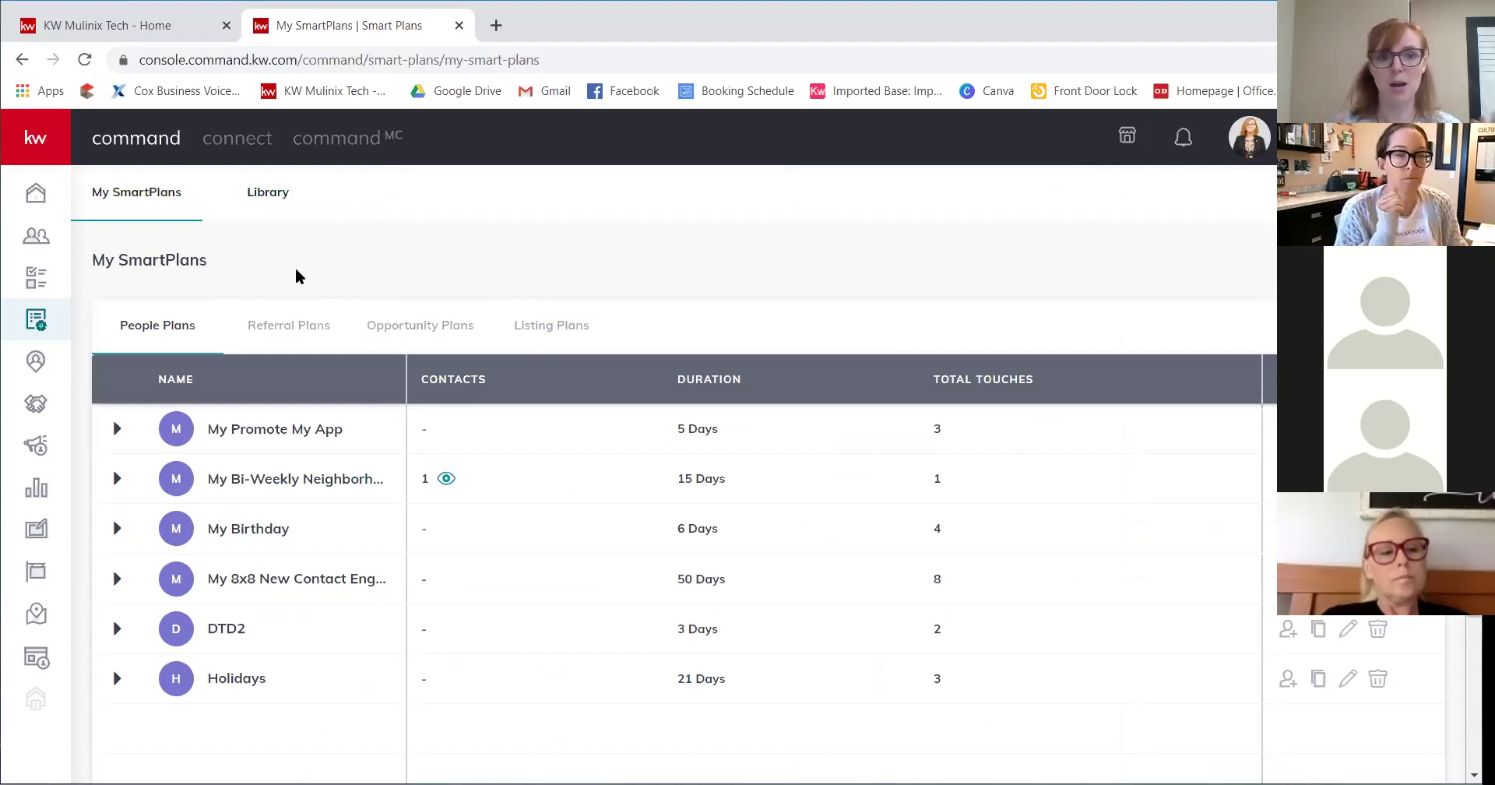
left_click(291, 322)
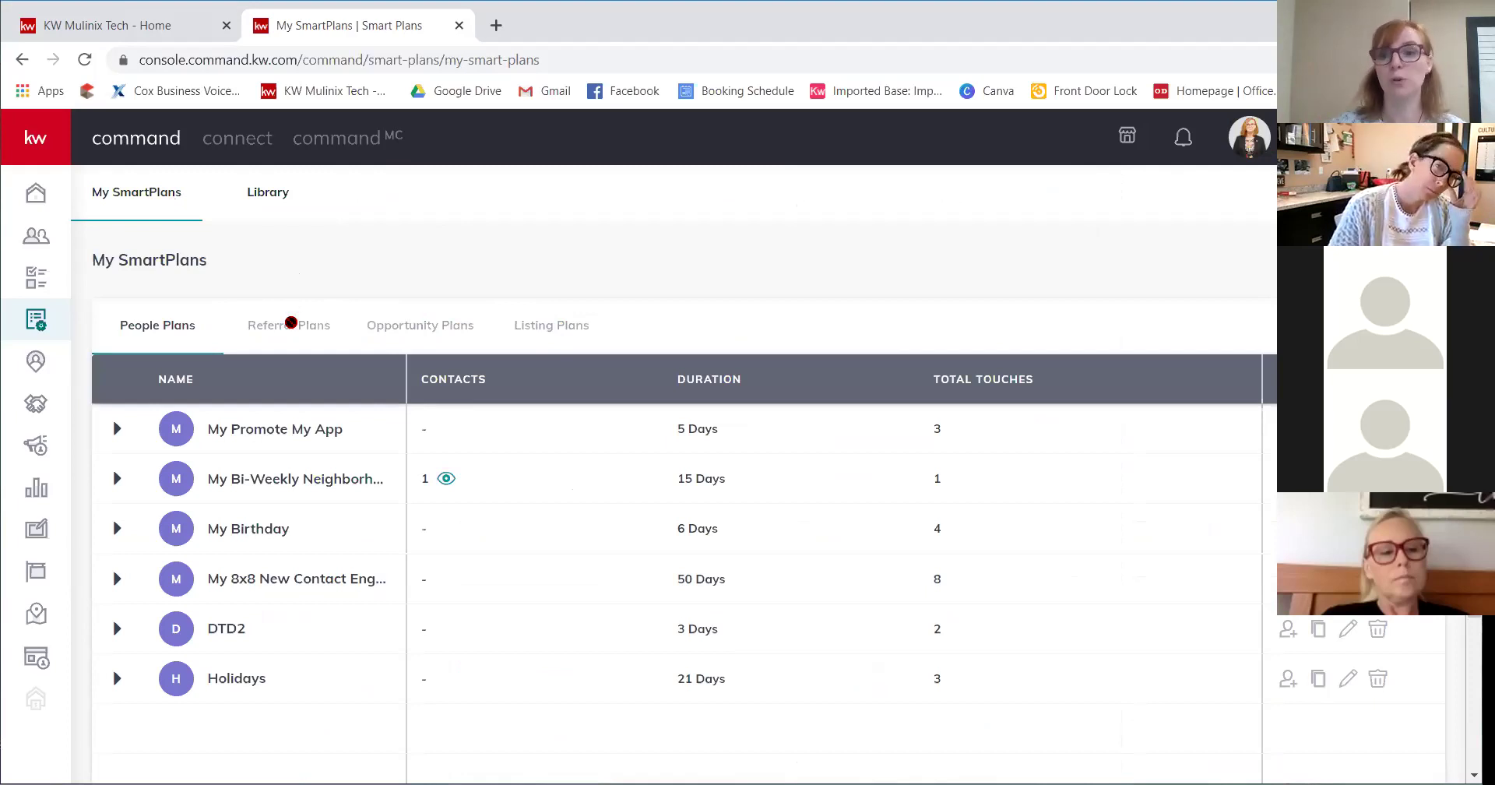